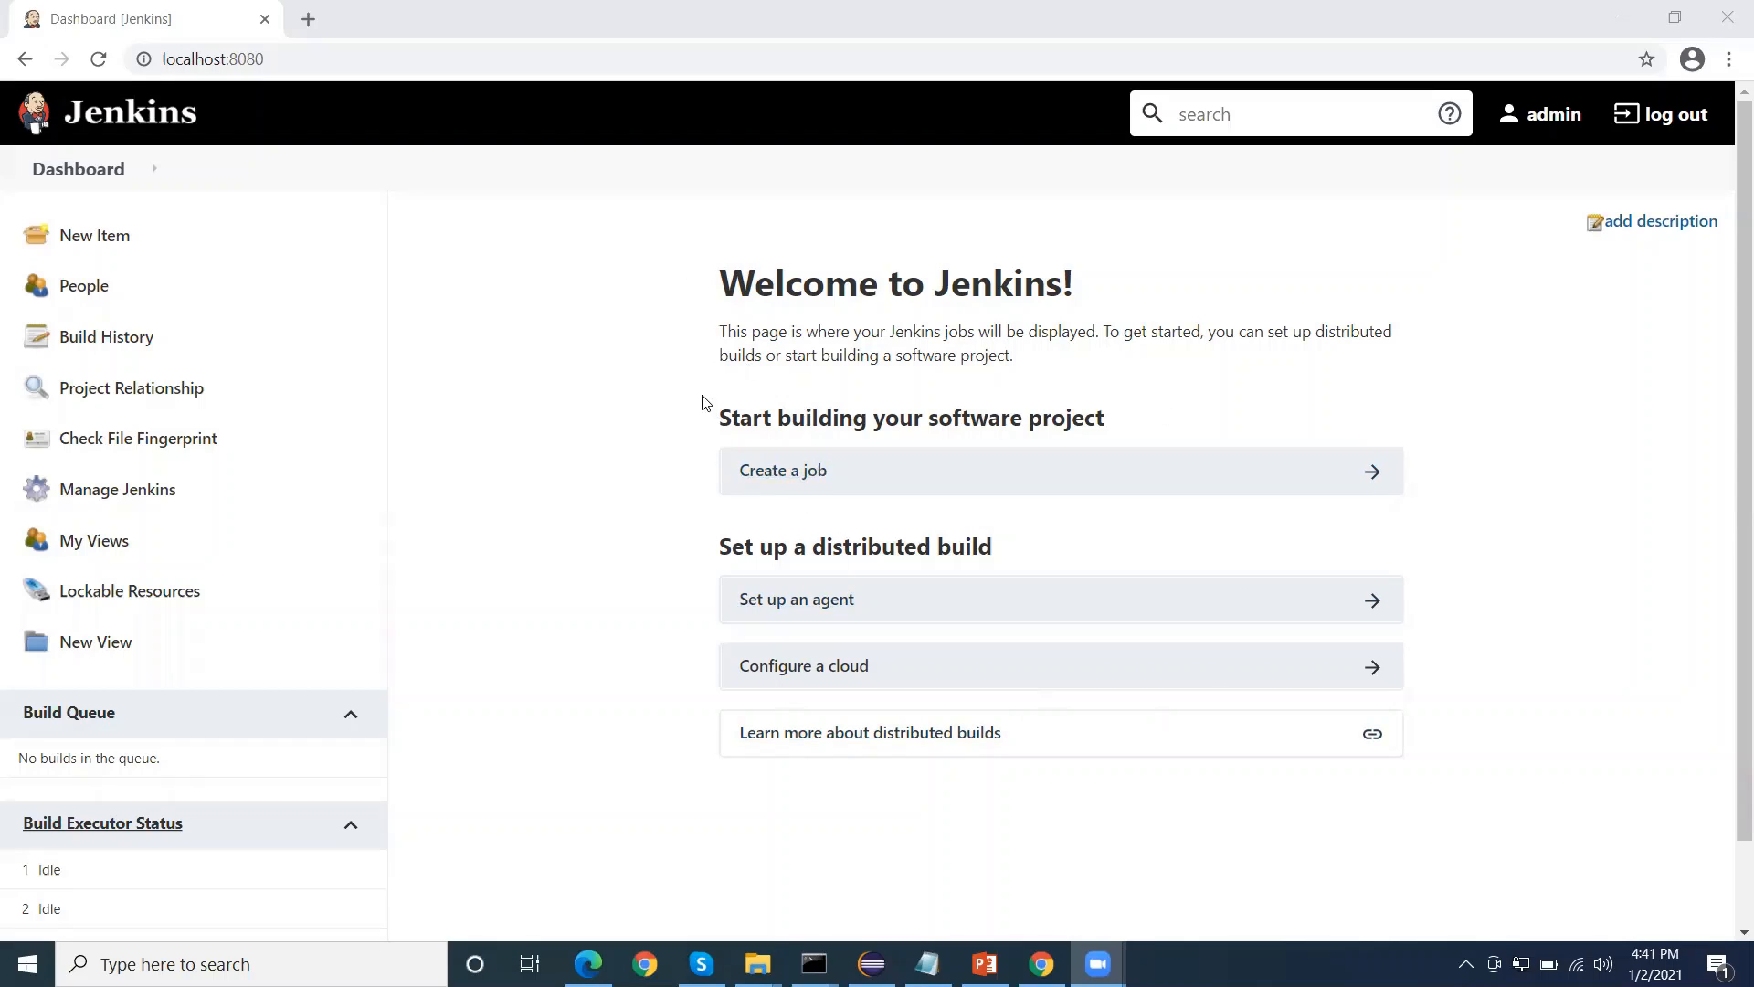
Create a new job named "Selenium-Maven" as a Maven project
click(791, 477)
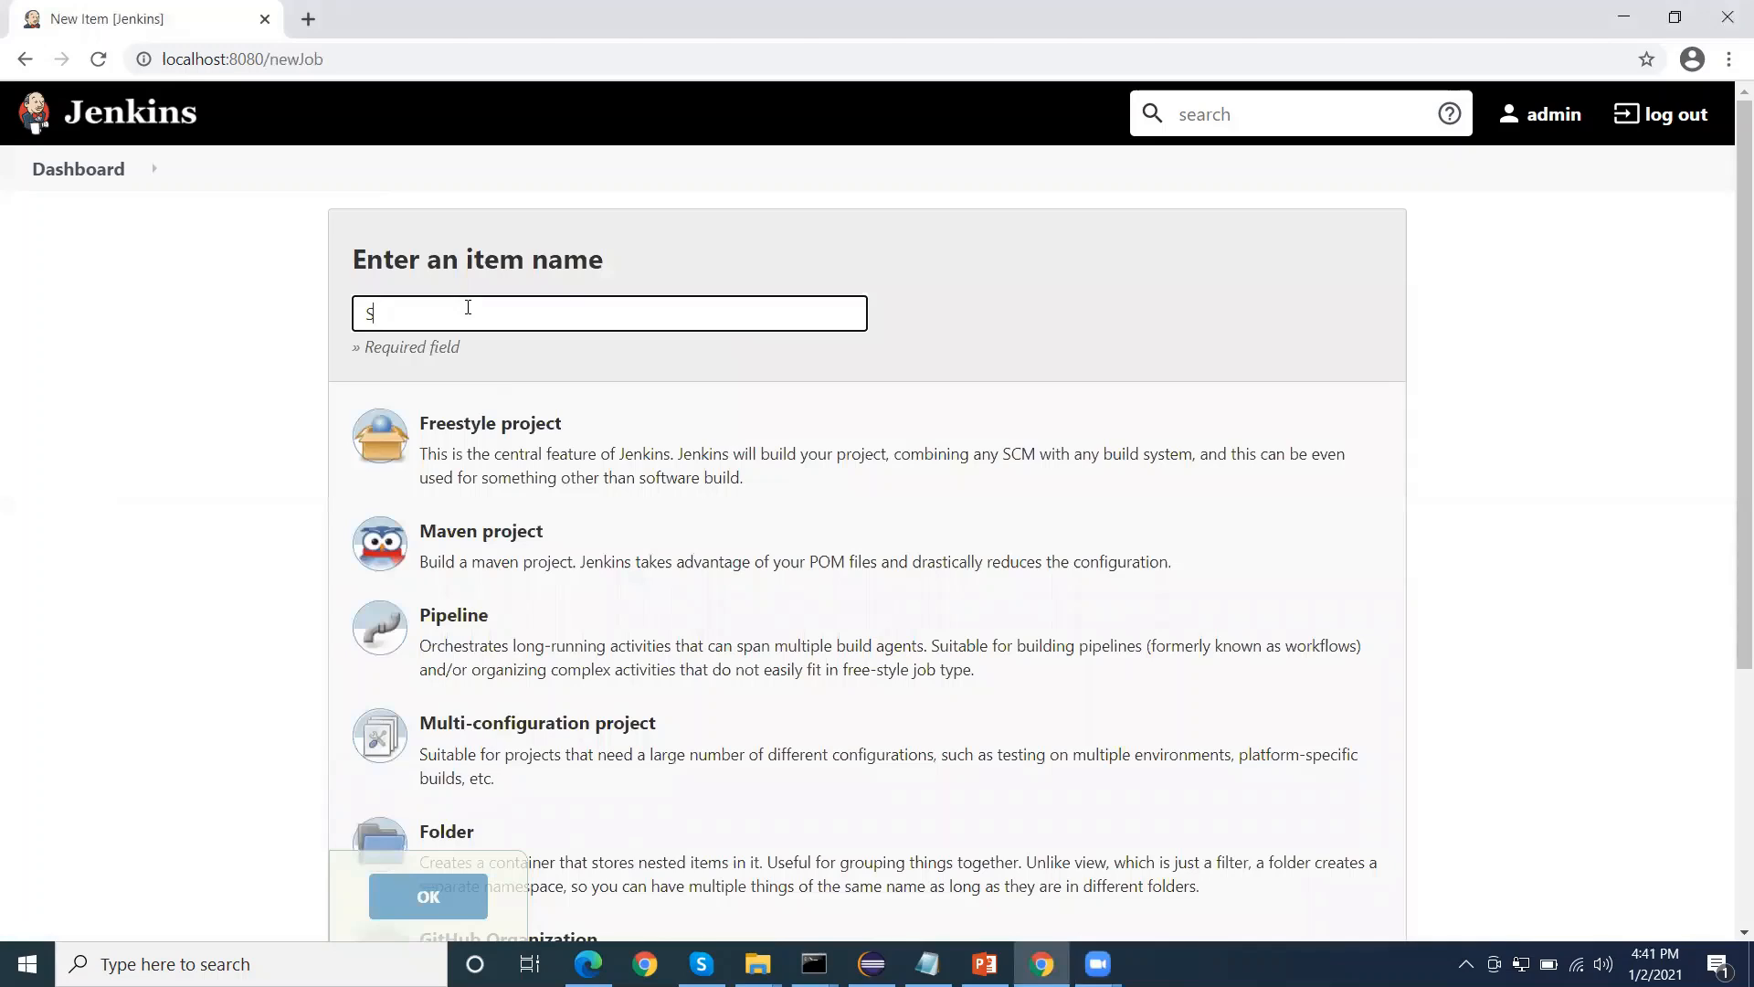
text(Selenium-Maven)
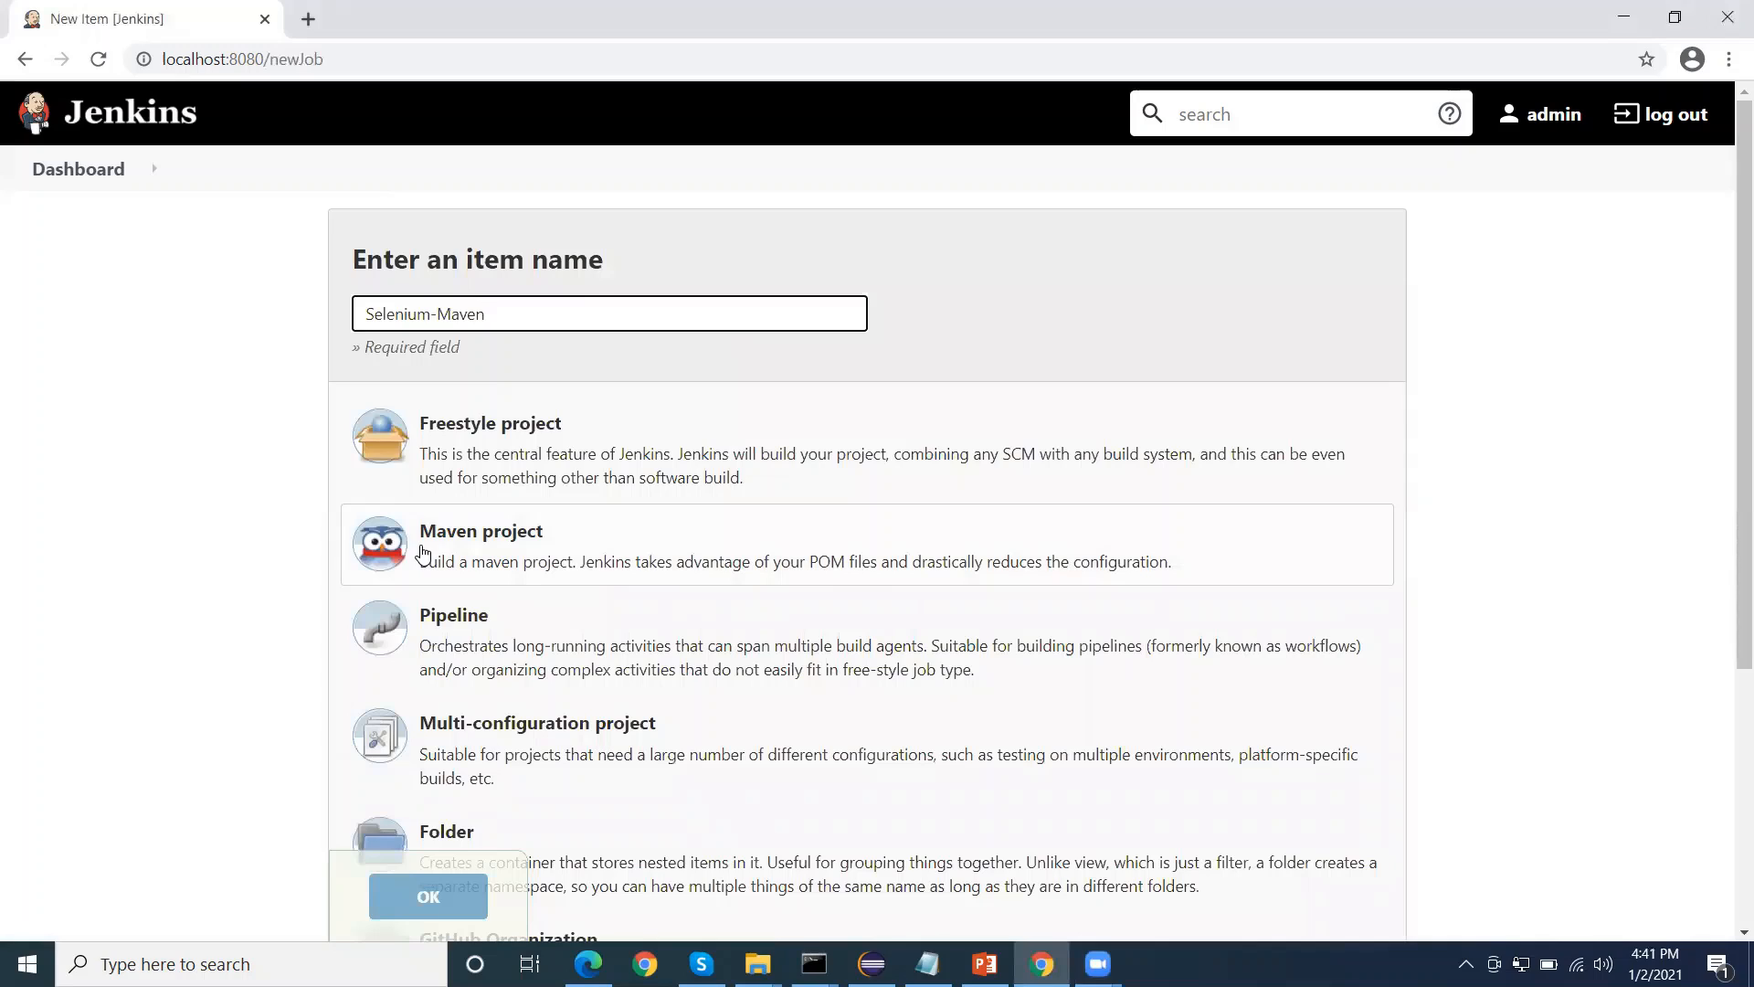
click(483, 547)
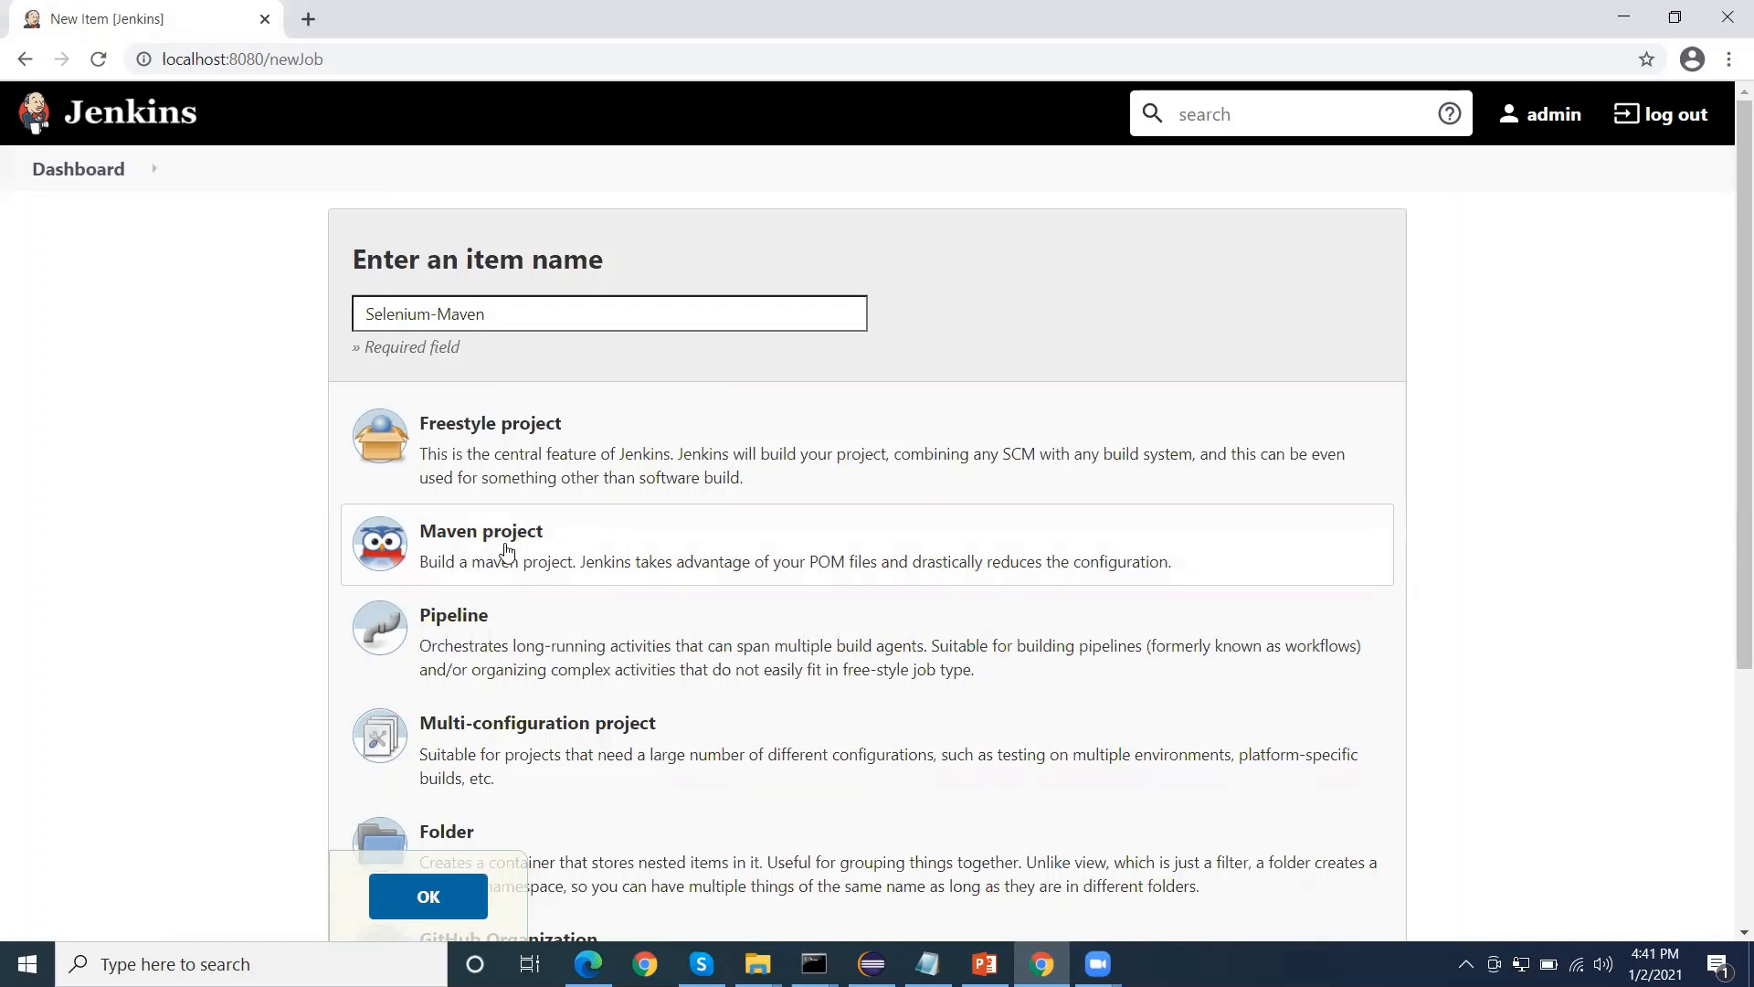
scroll(501, 548, down, 3)
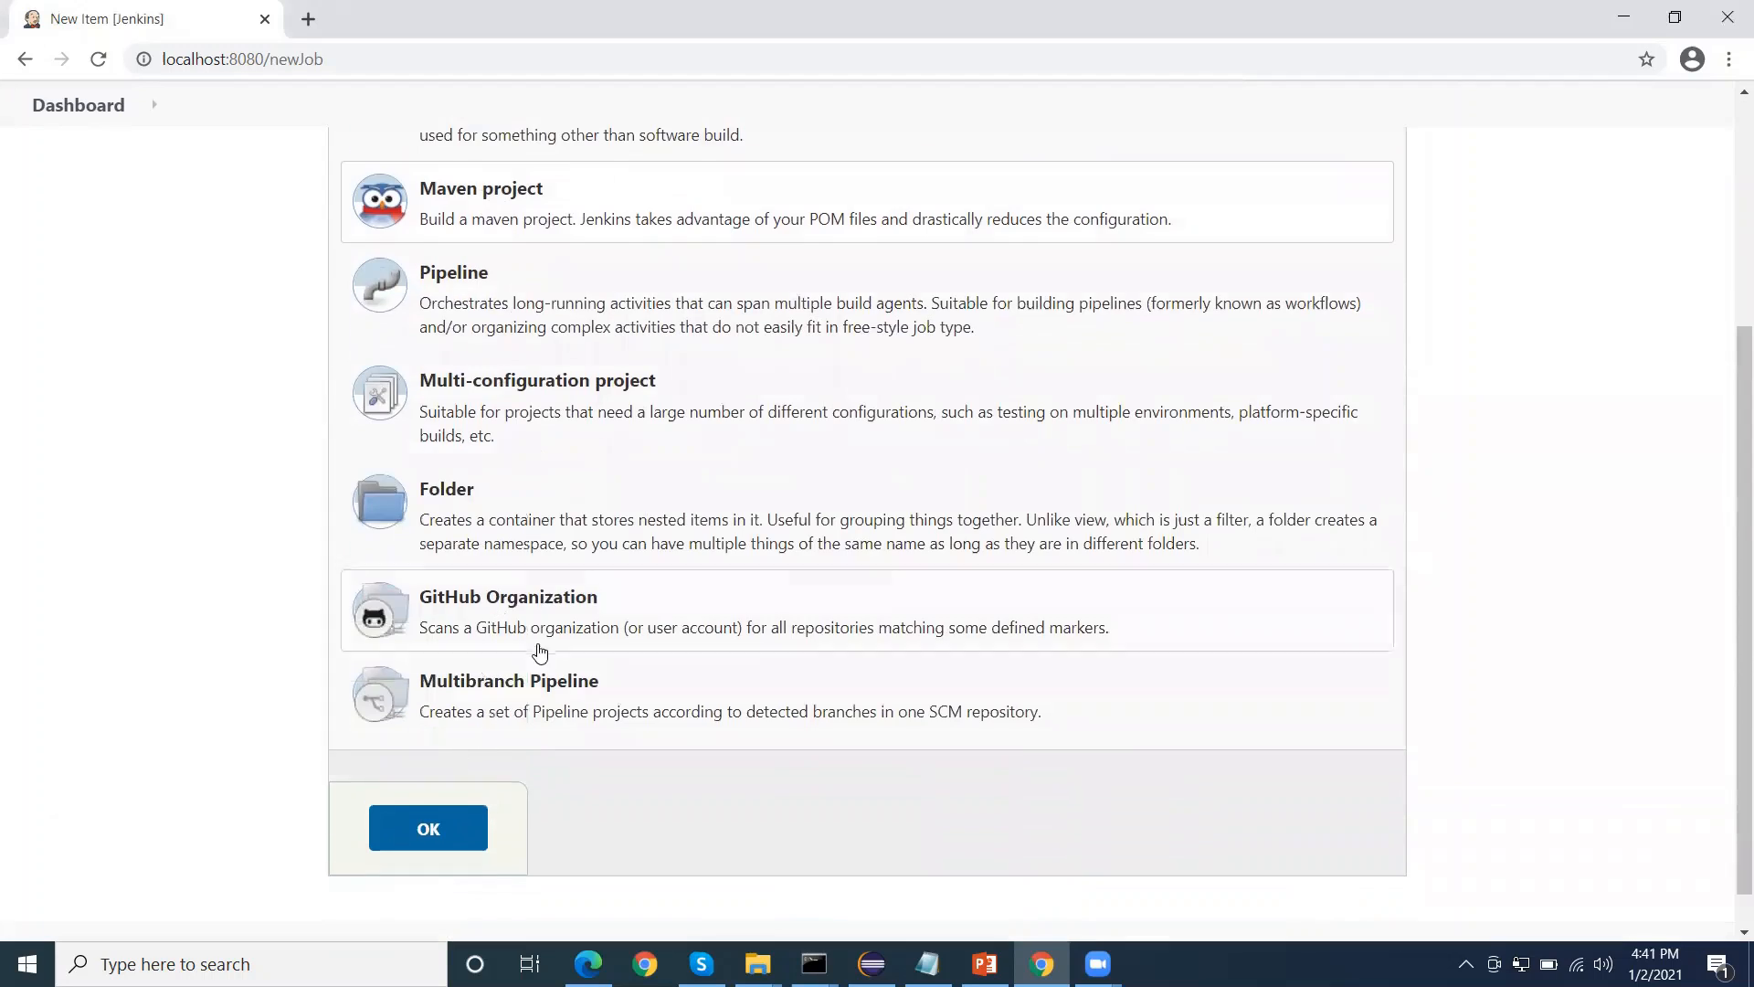
scroll(539, 652, up, 1)
click(429, 900)
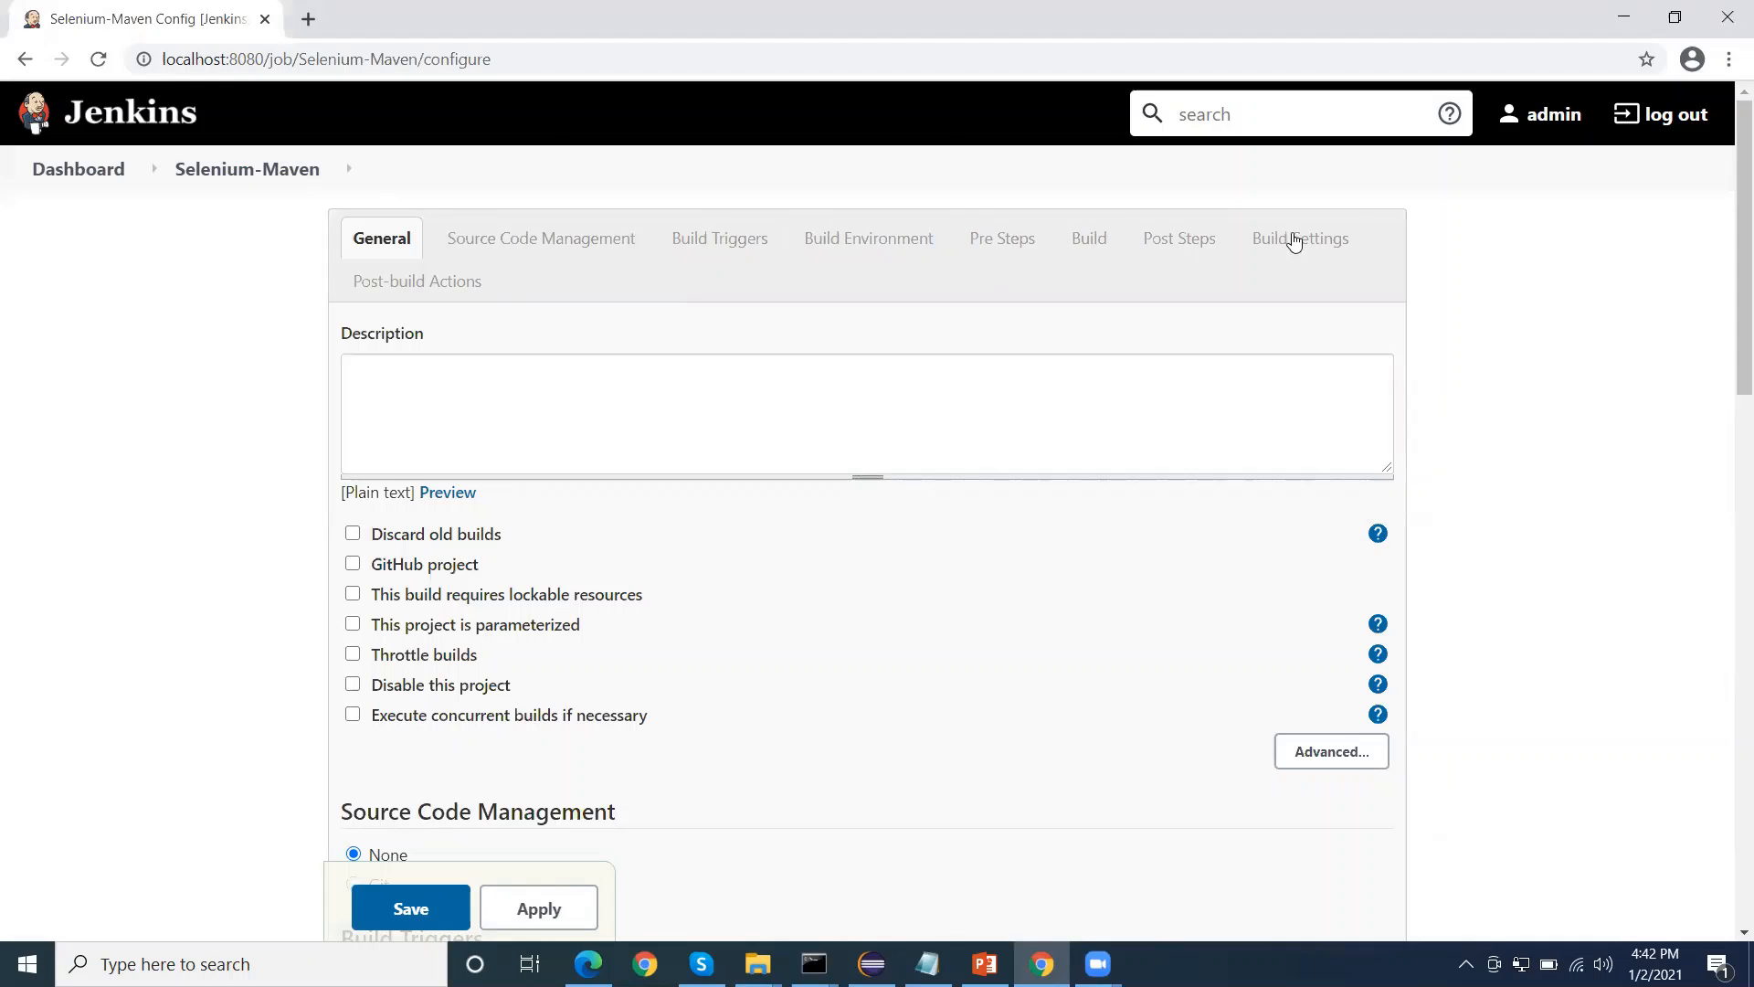
Enter "This is selenium java project test execution jon" as the job's description
click(412, 403)
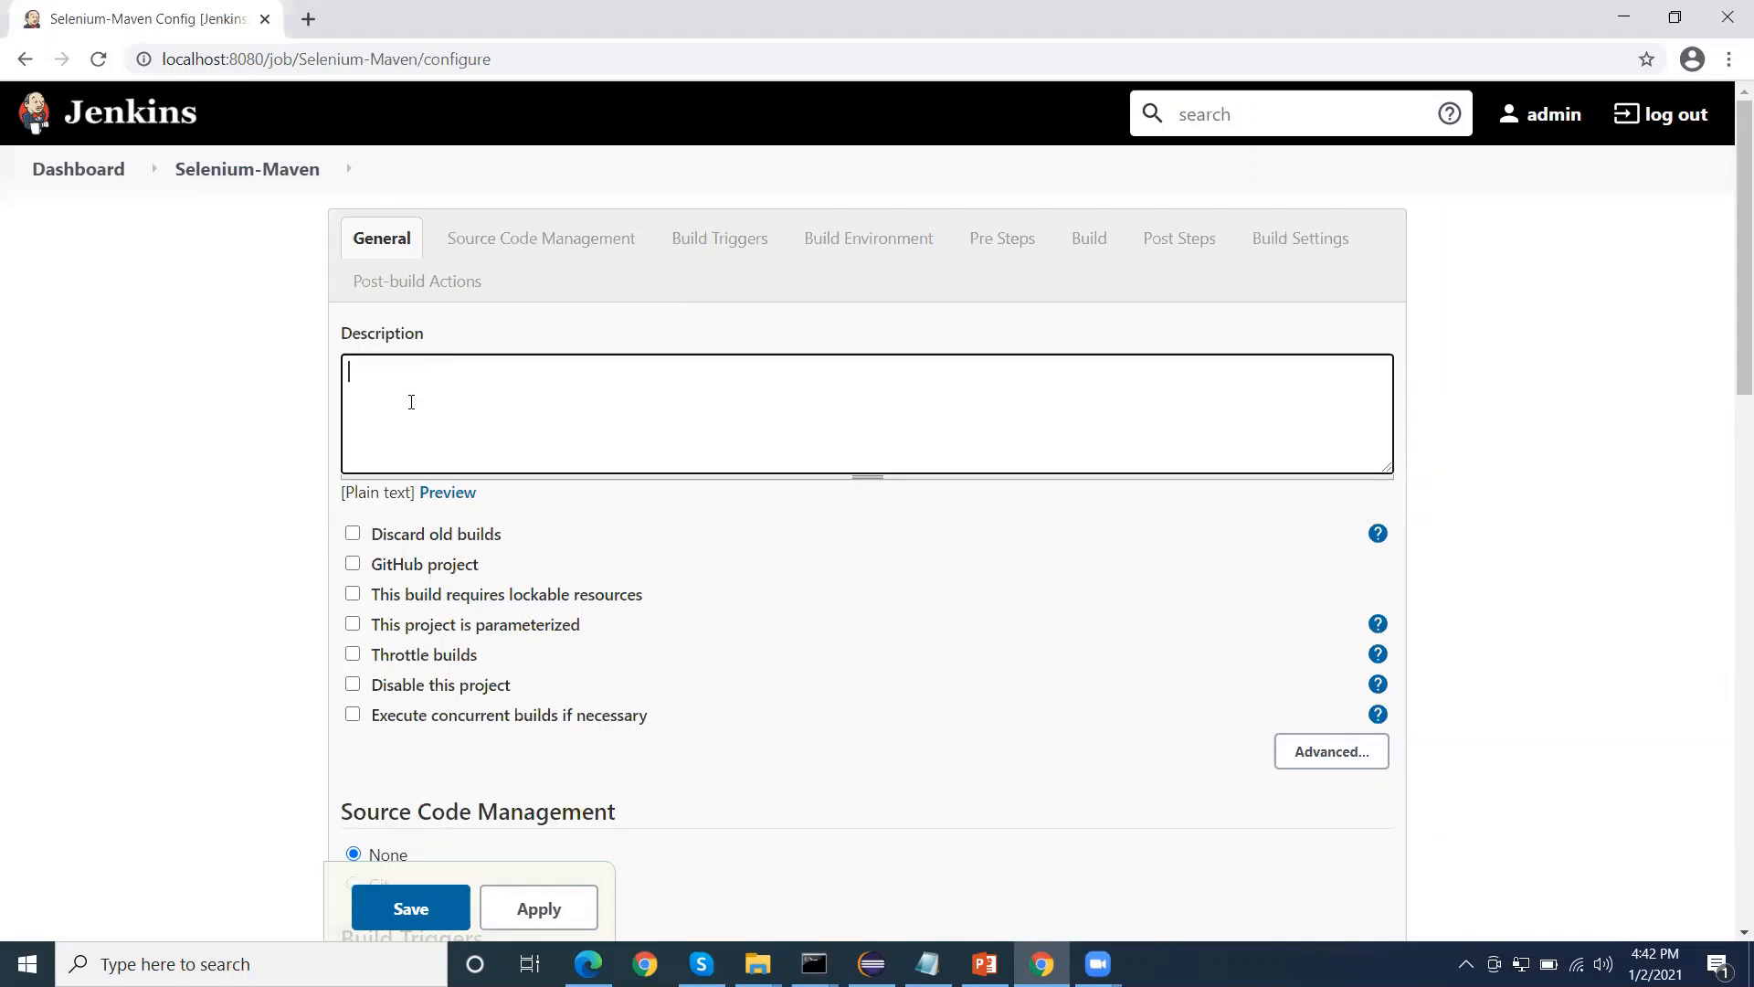
text(This is seleniu)
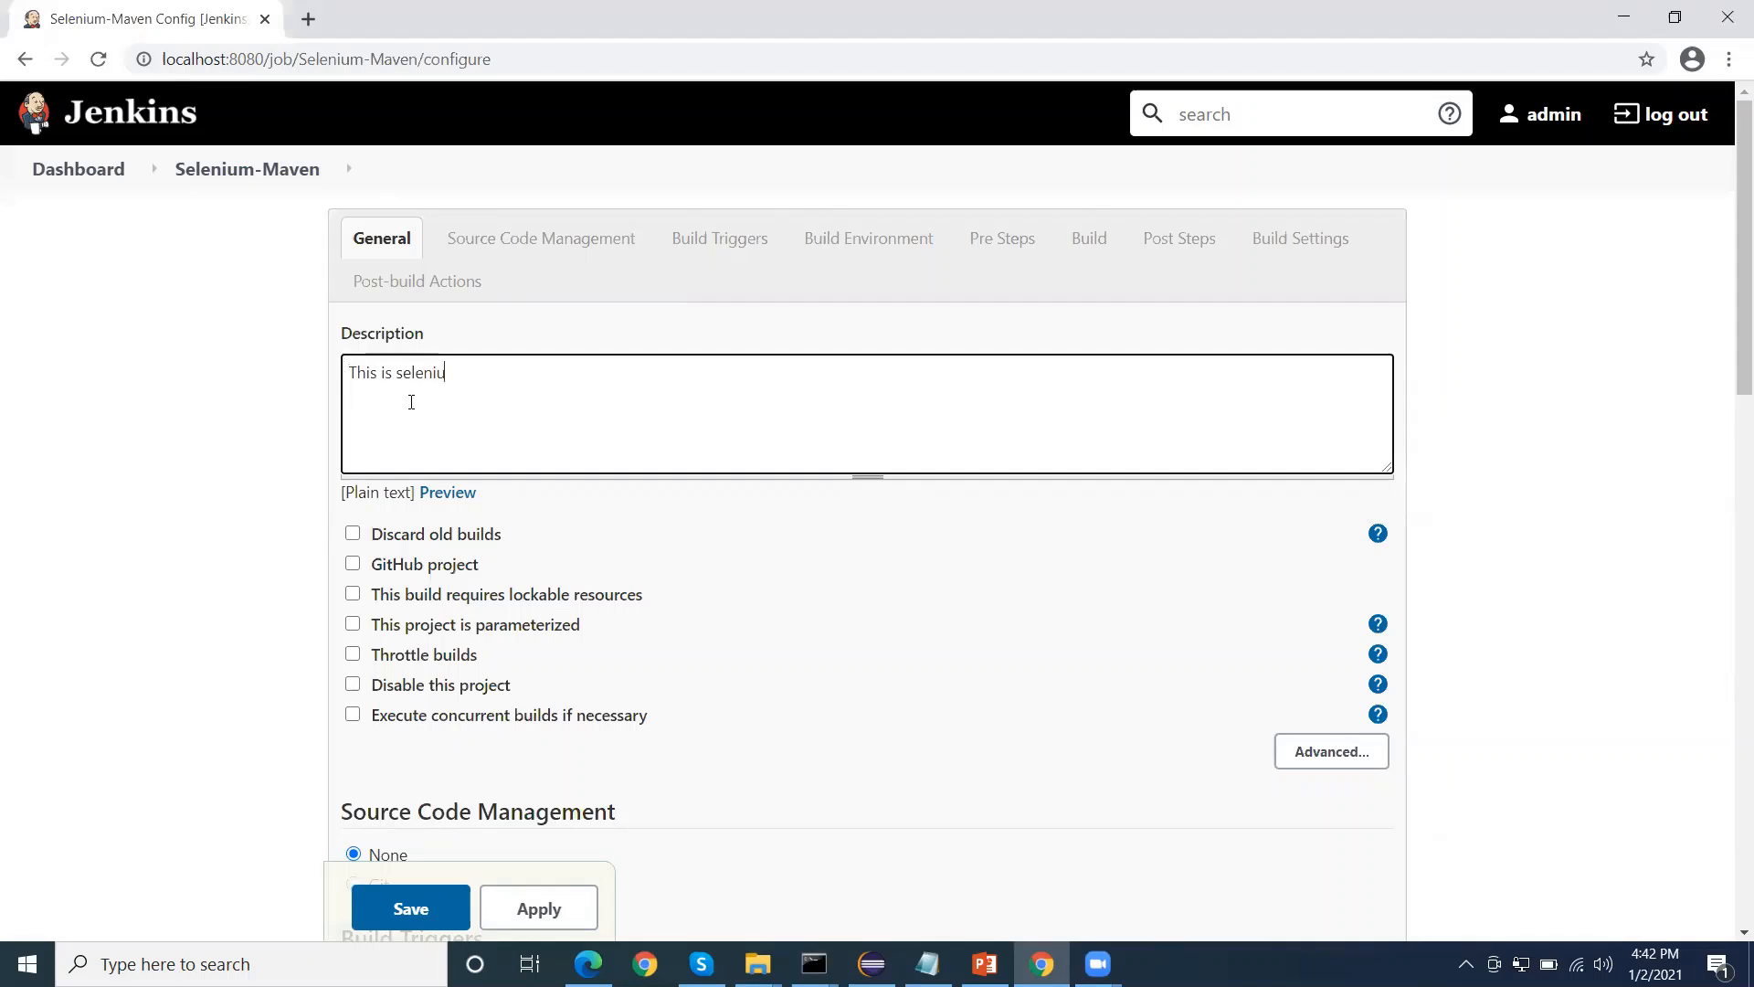
text(m java project )
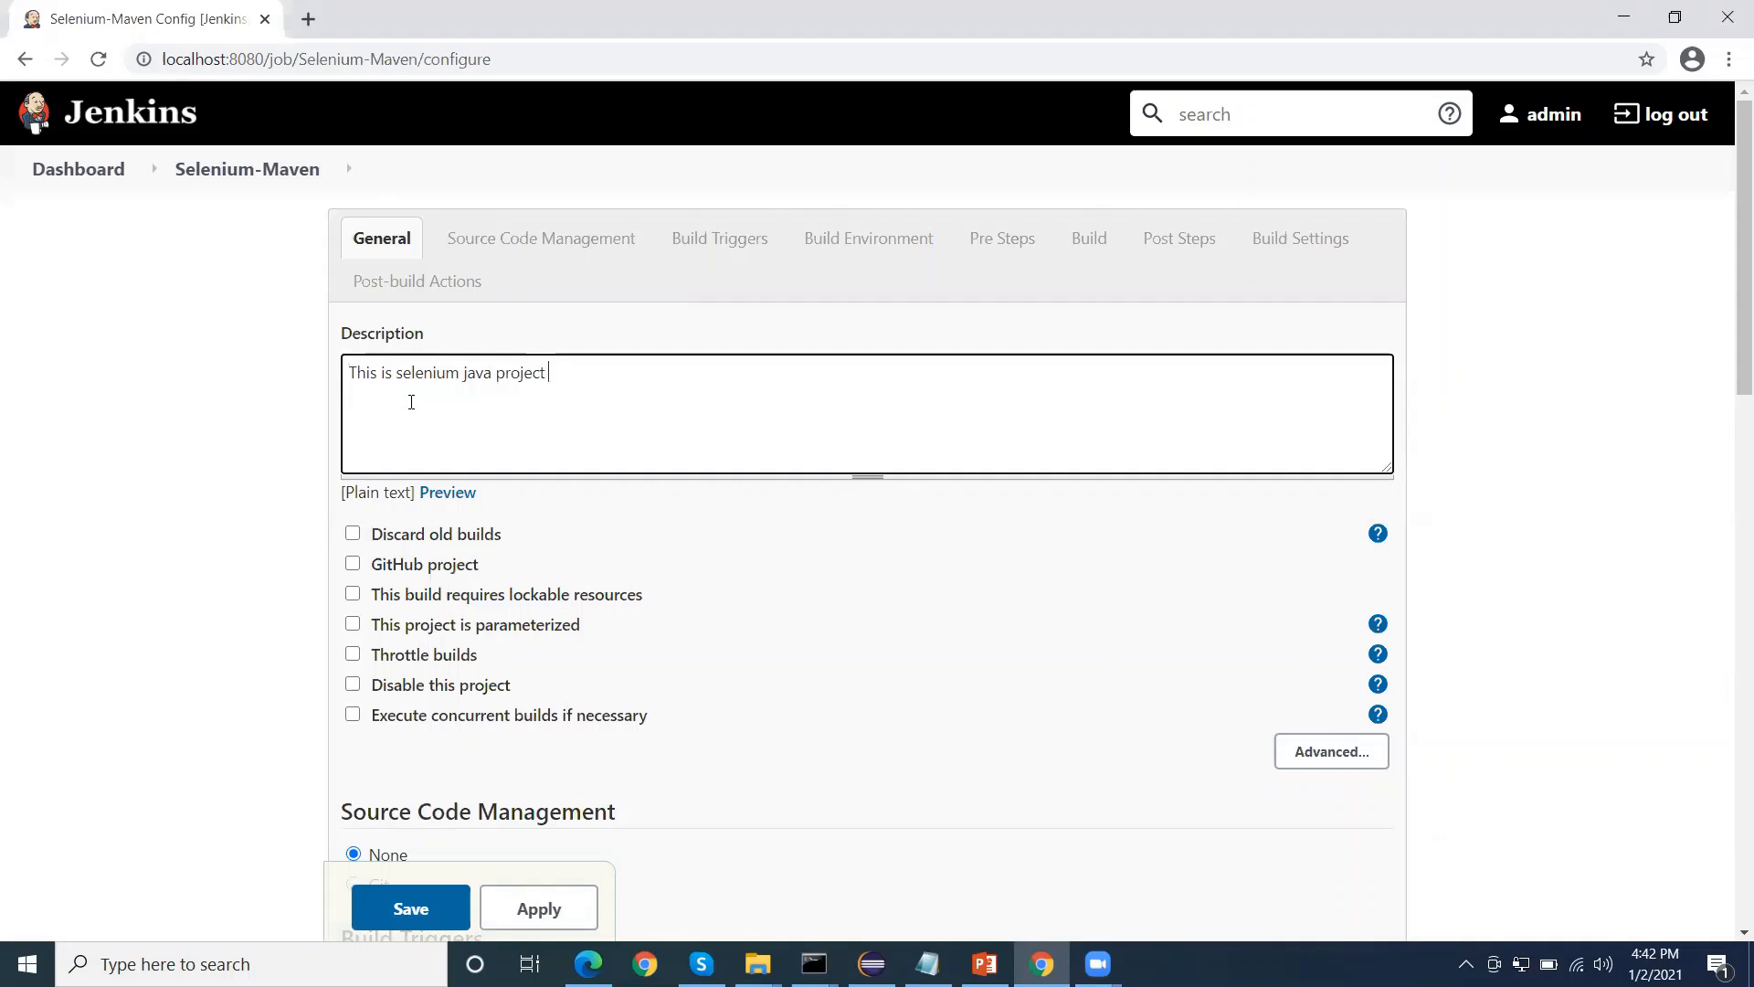
text(test)
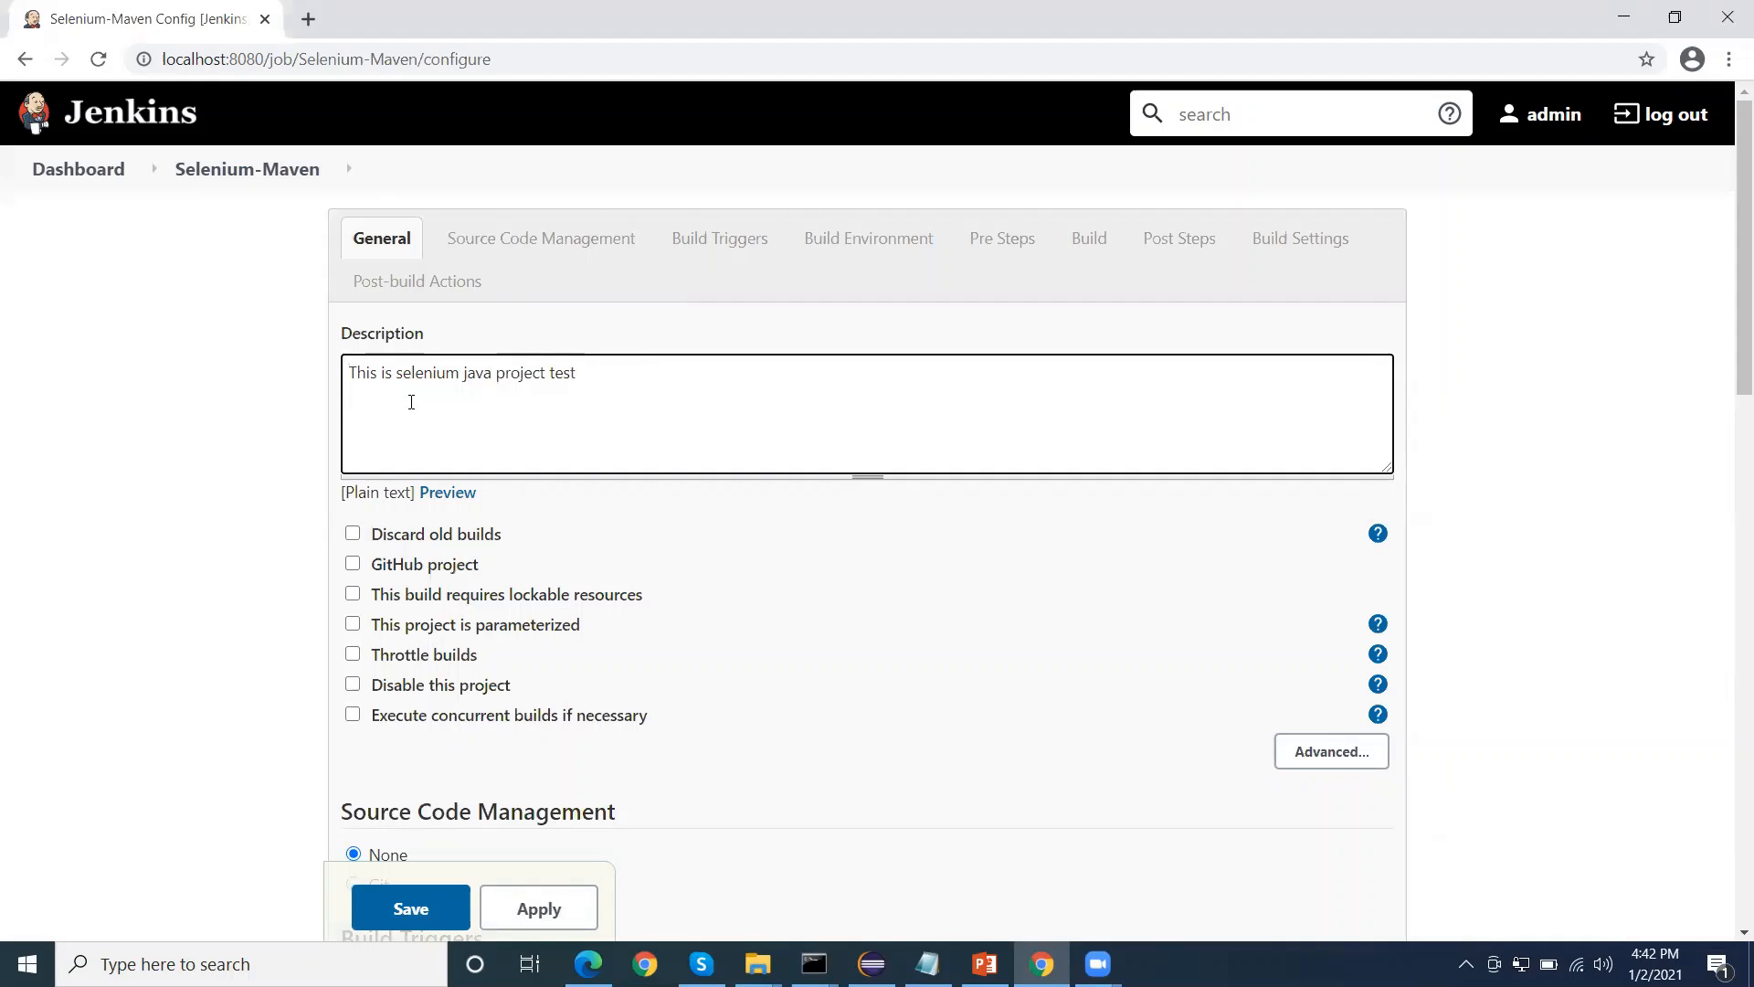
text( execution j)
text(on)
Read the help text for the "Discard old builds" option, and close it again
scroll(347, 584, down, 3)
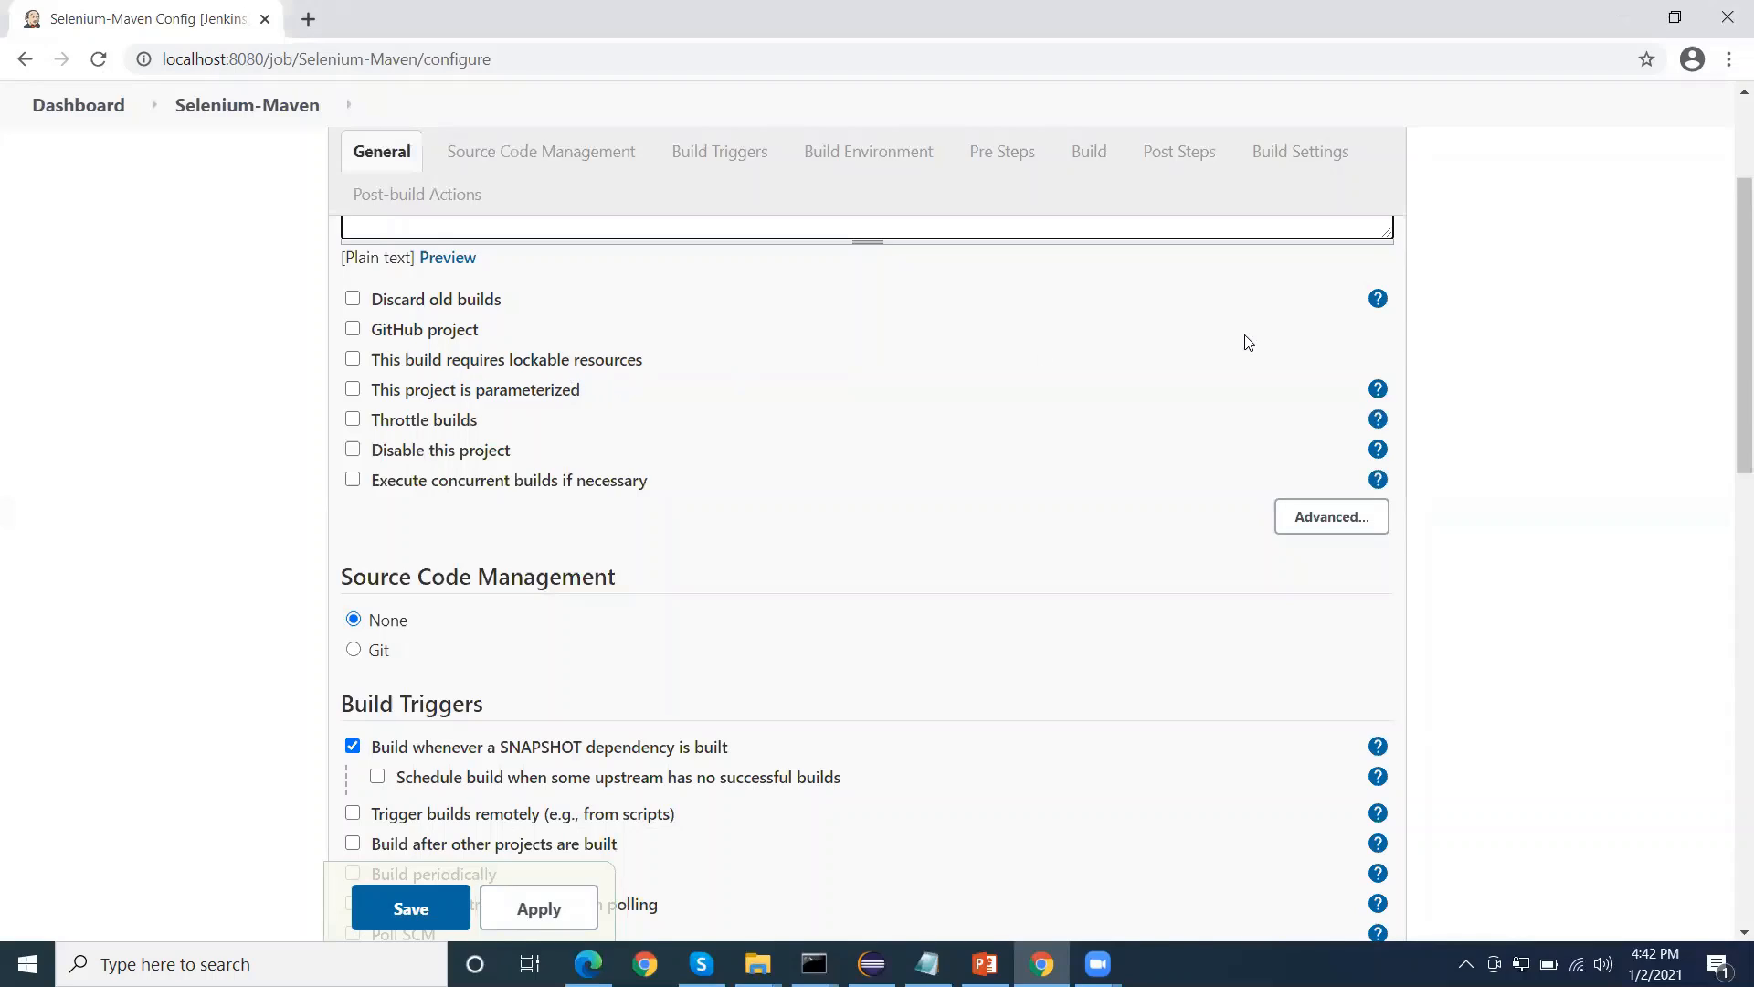
click(1378, 298)
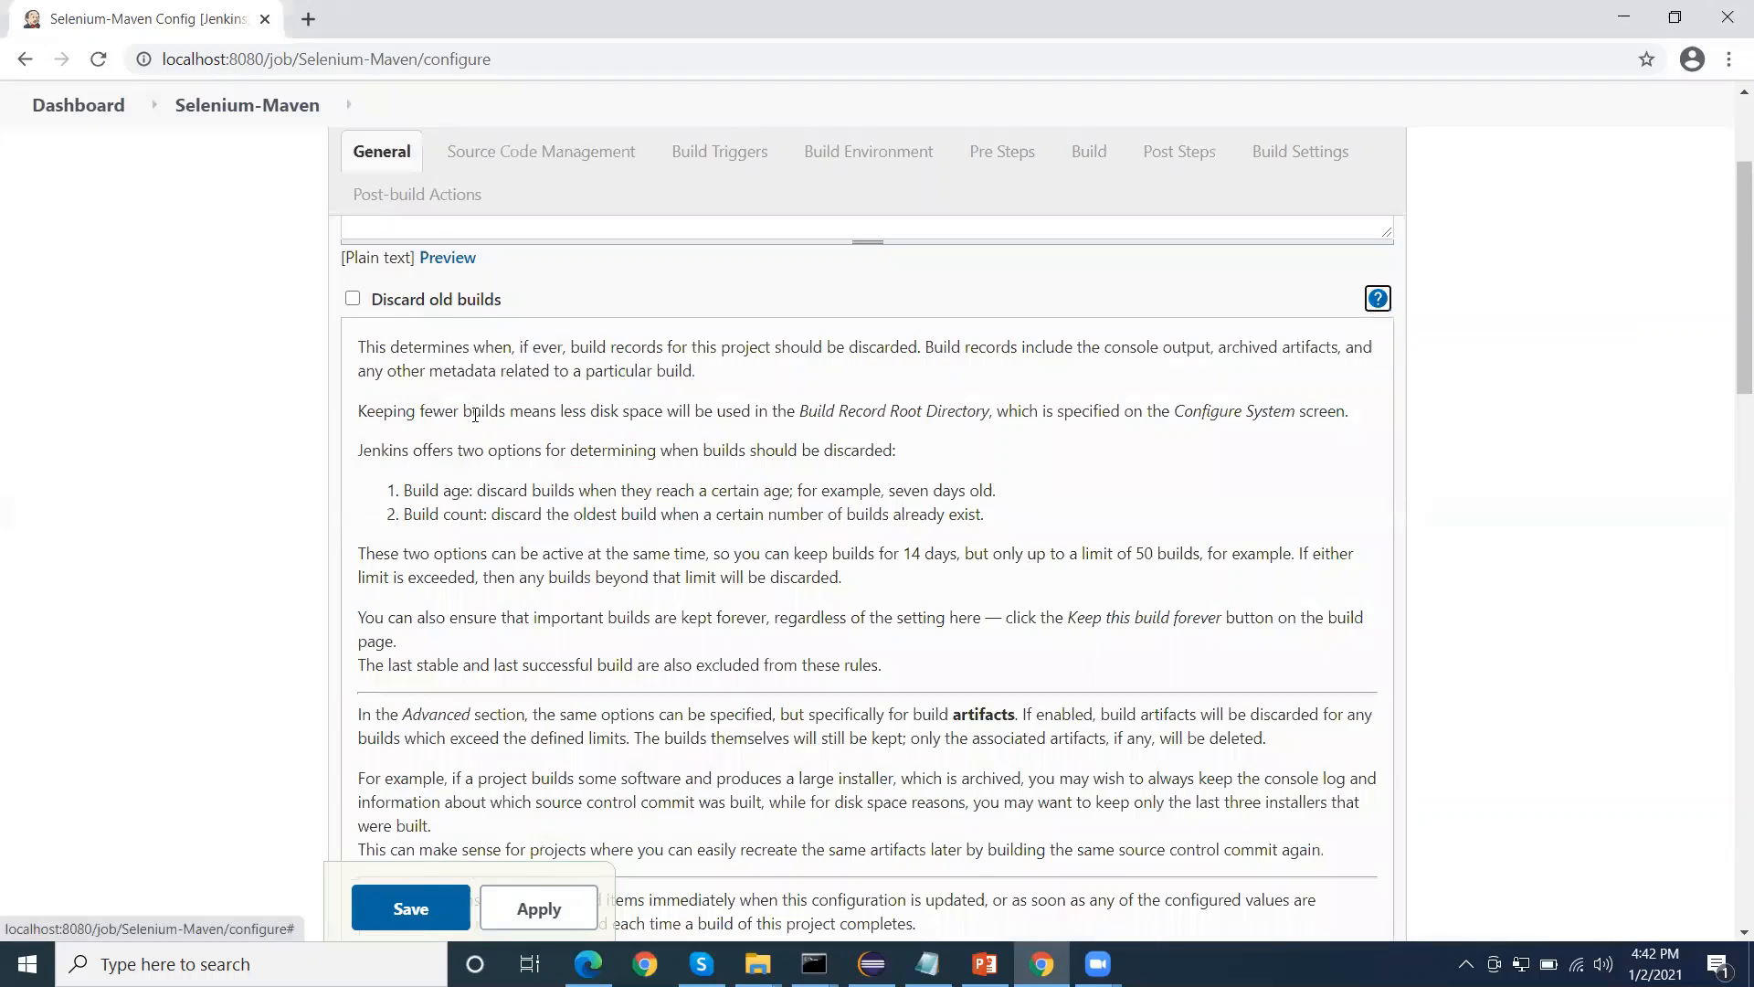
scroll(475, 414, down, 6)
scroll(477, 393, up, 6)
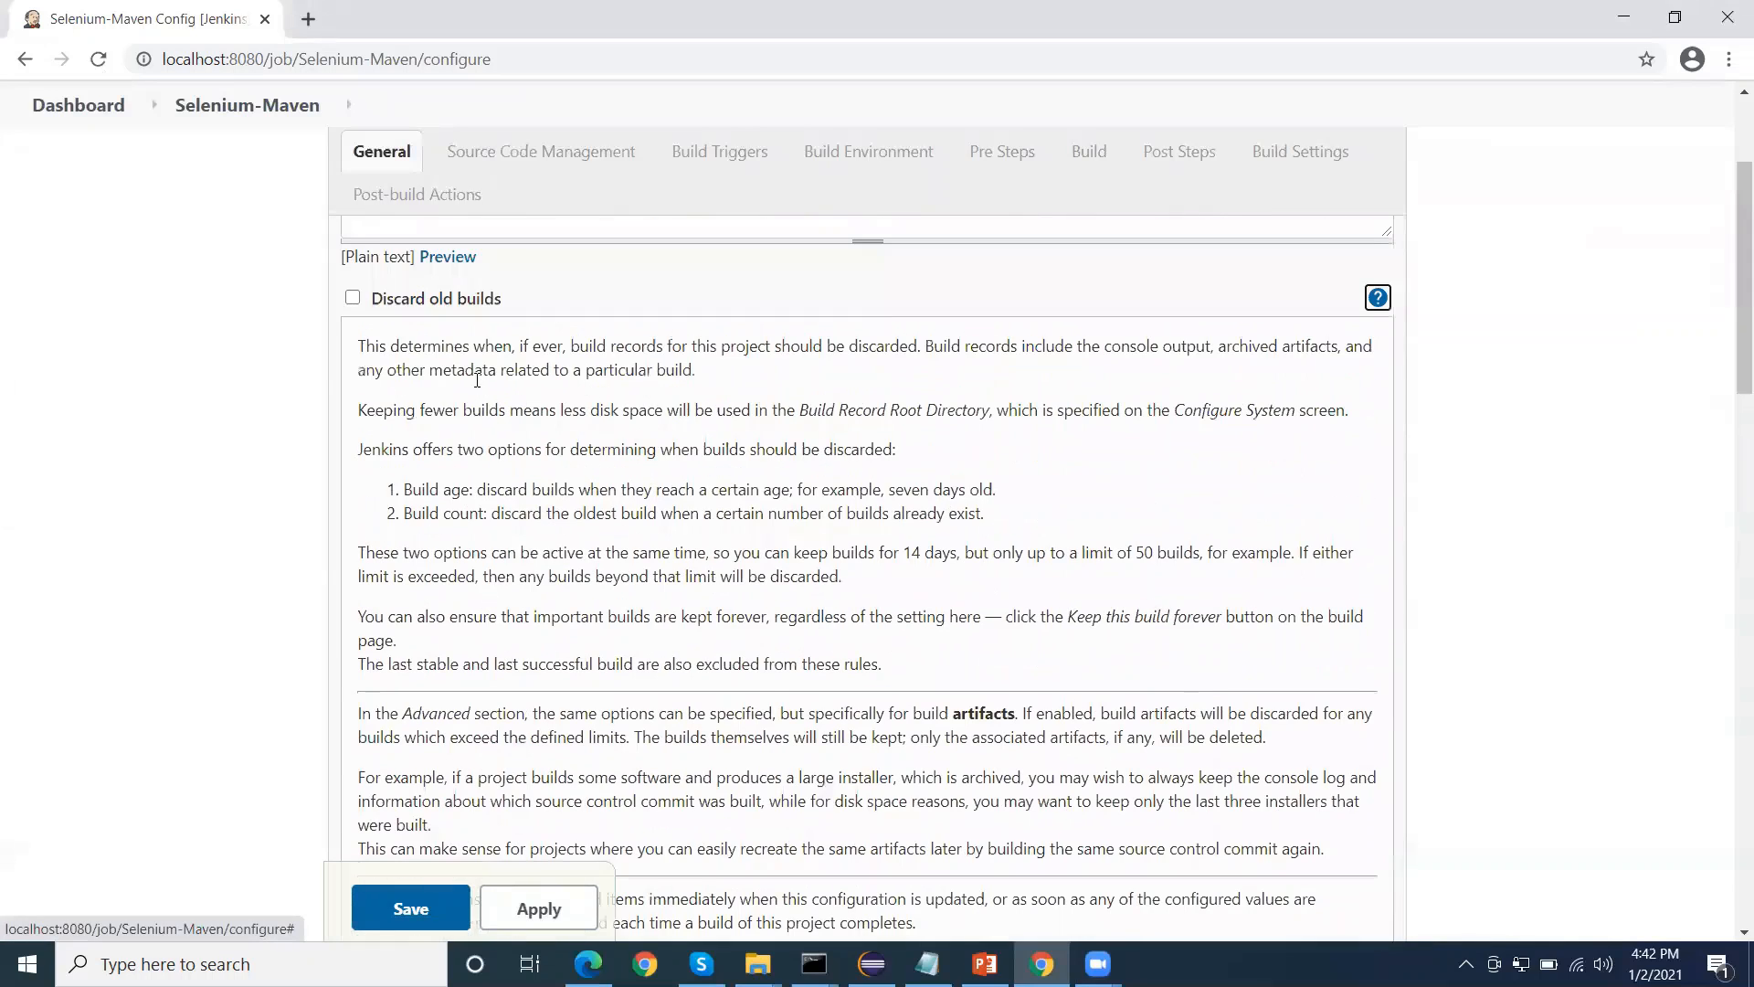
click(1378, 298)
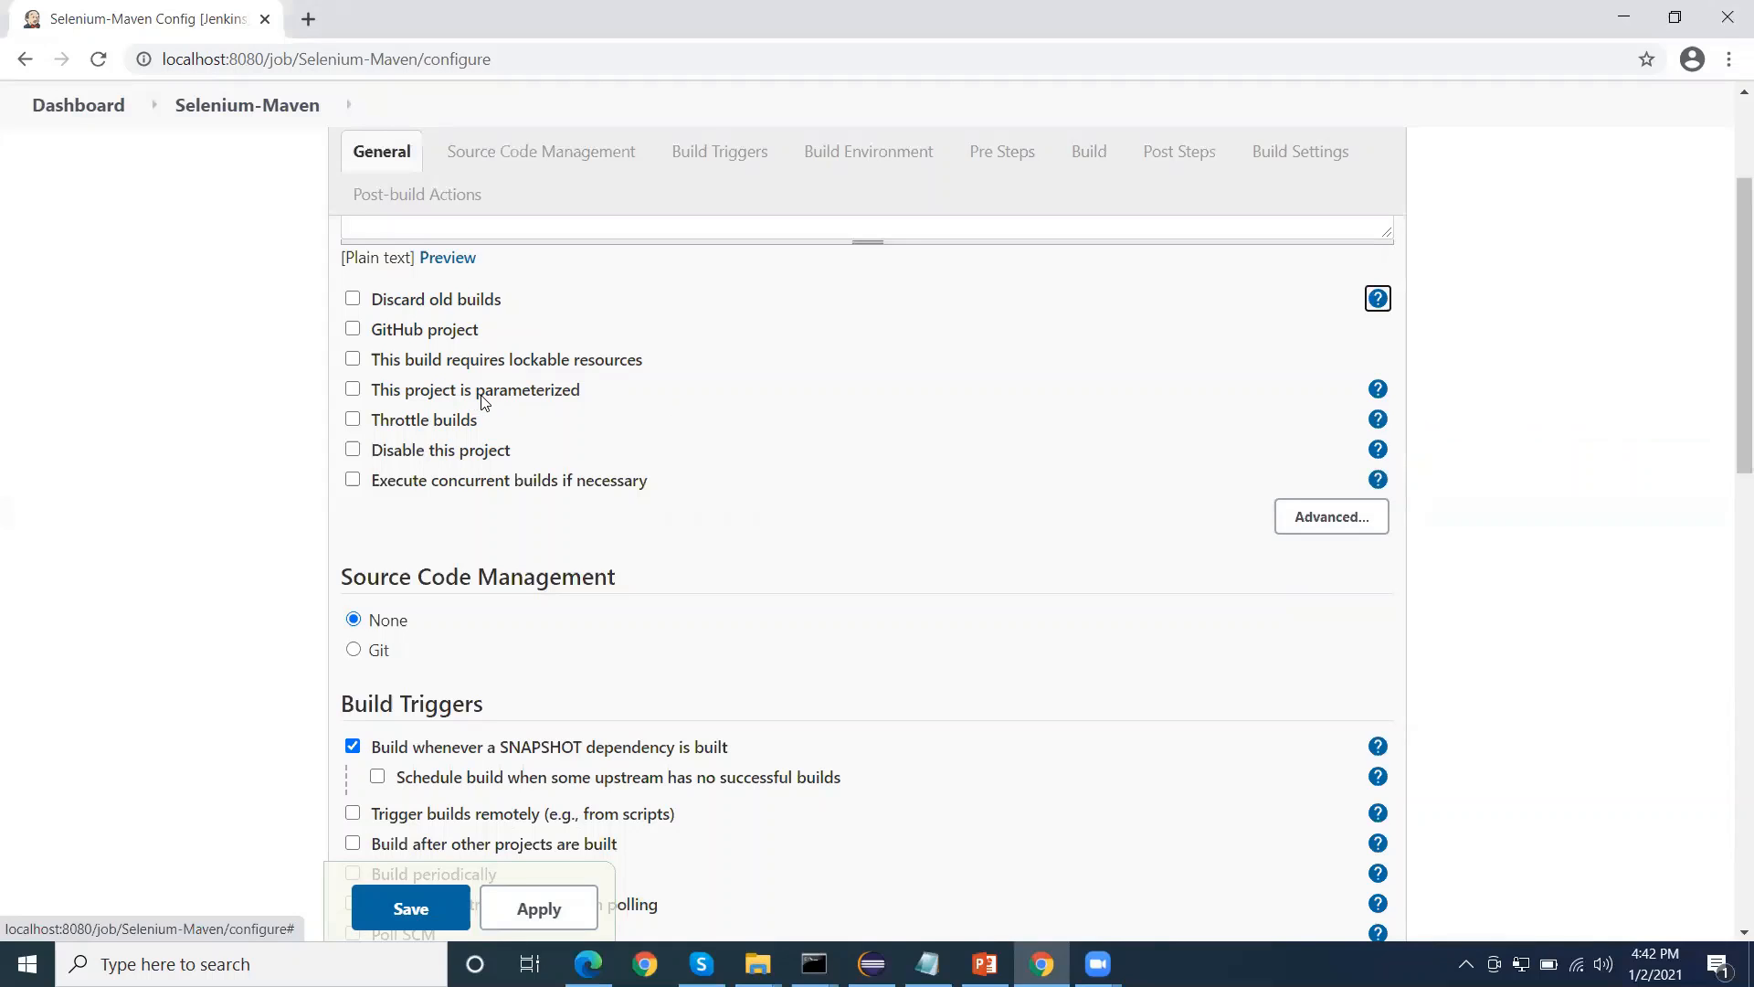
Read the help text for the "This project is parameterized" option, and close it again
click(1378, 391)
scroll(515, 425, down, 3)
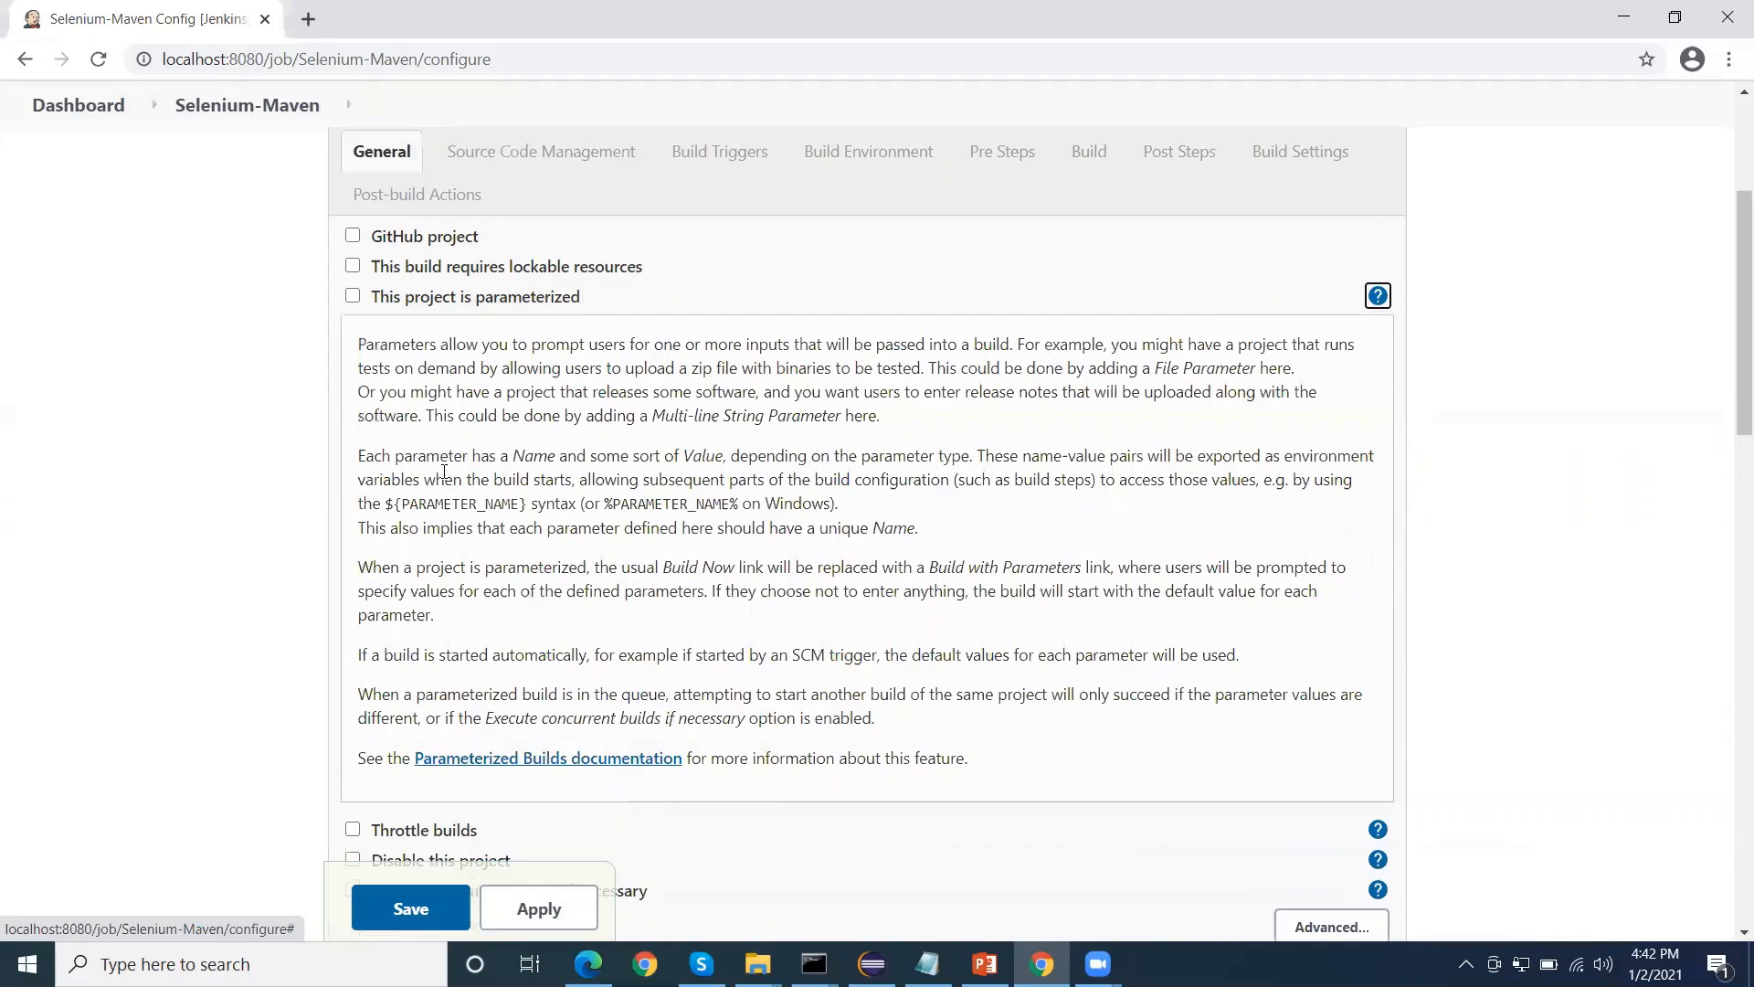
scroll(515, 425, up, 1)
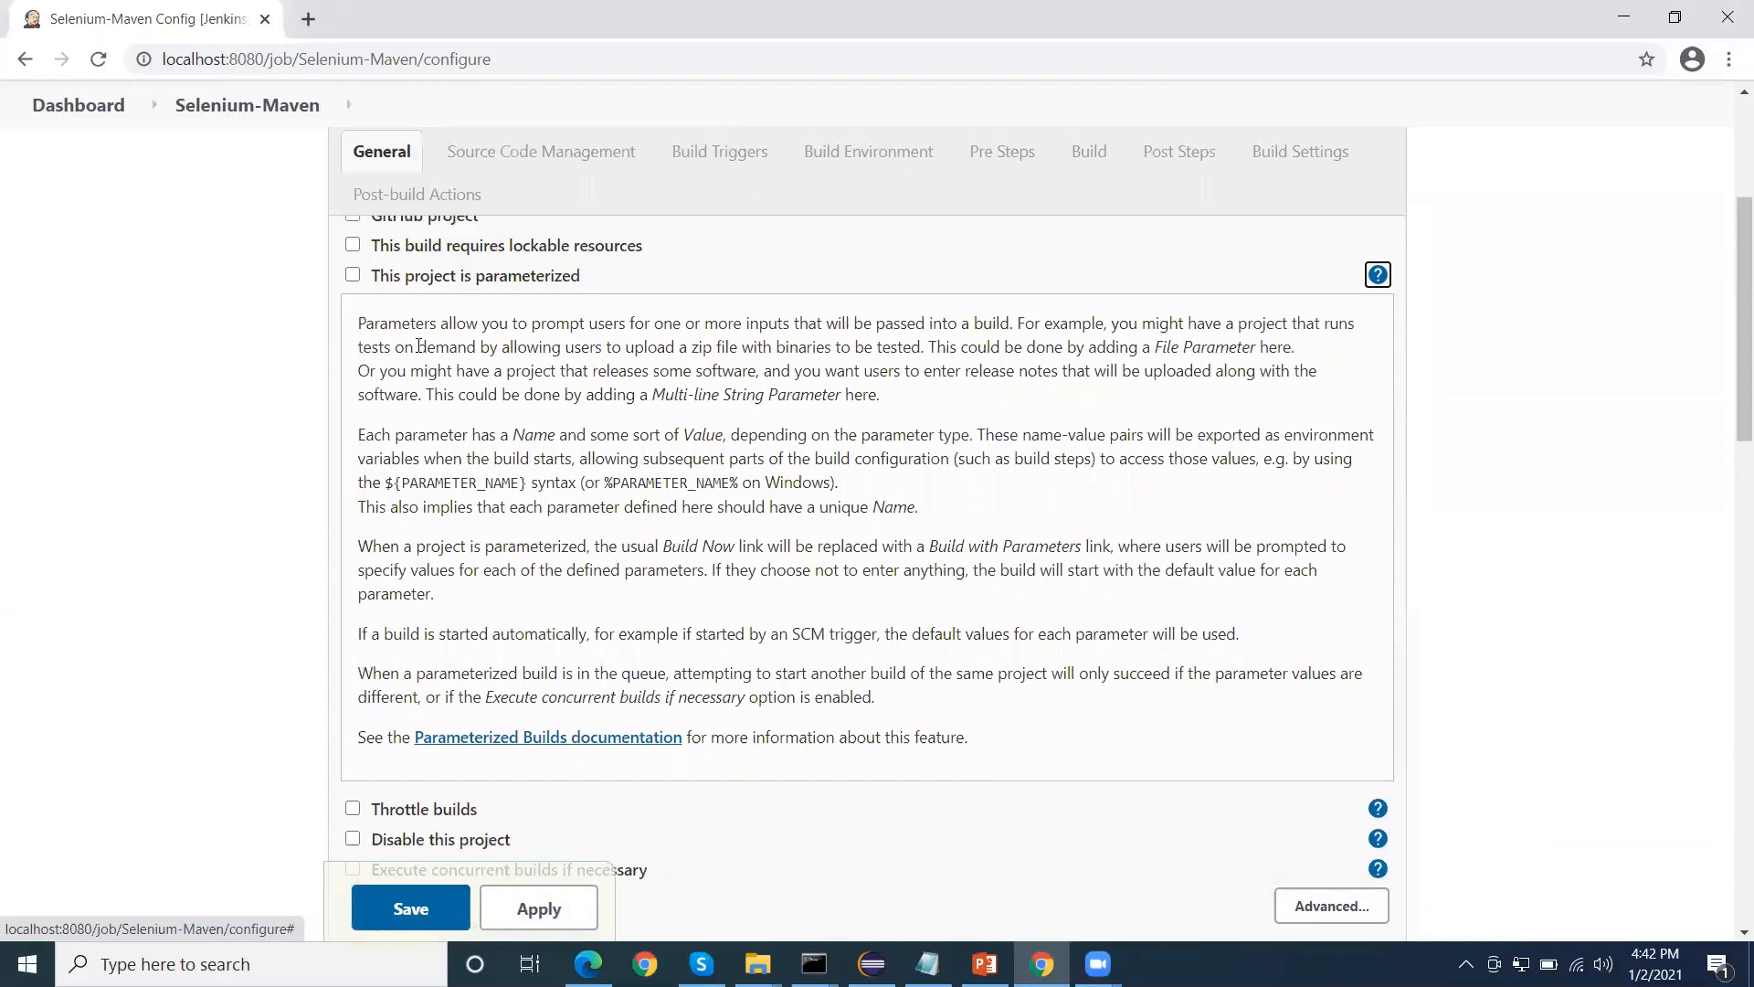
drag(409, 326, 713, 636)
click(698, 443)
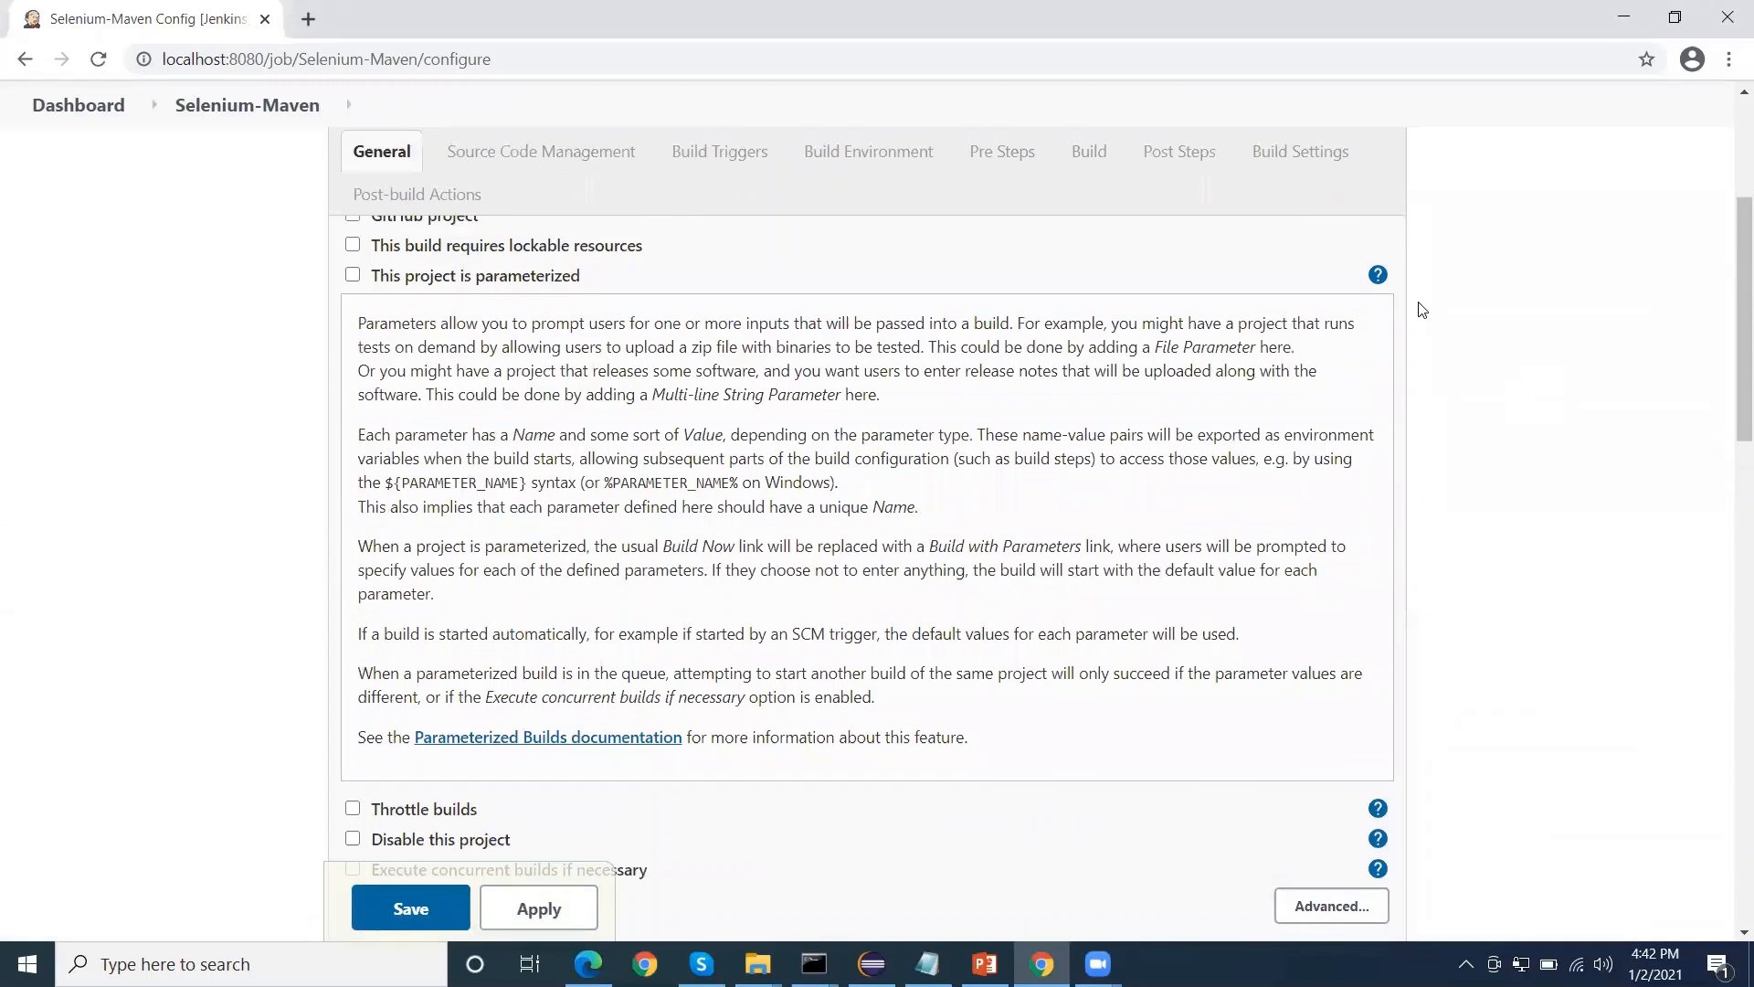
click(1378, 274)
Examine the job's Source Code Management choices and the available Build Triggers
scroll(784, 395, down, 1)
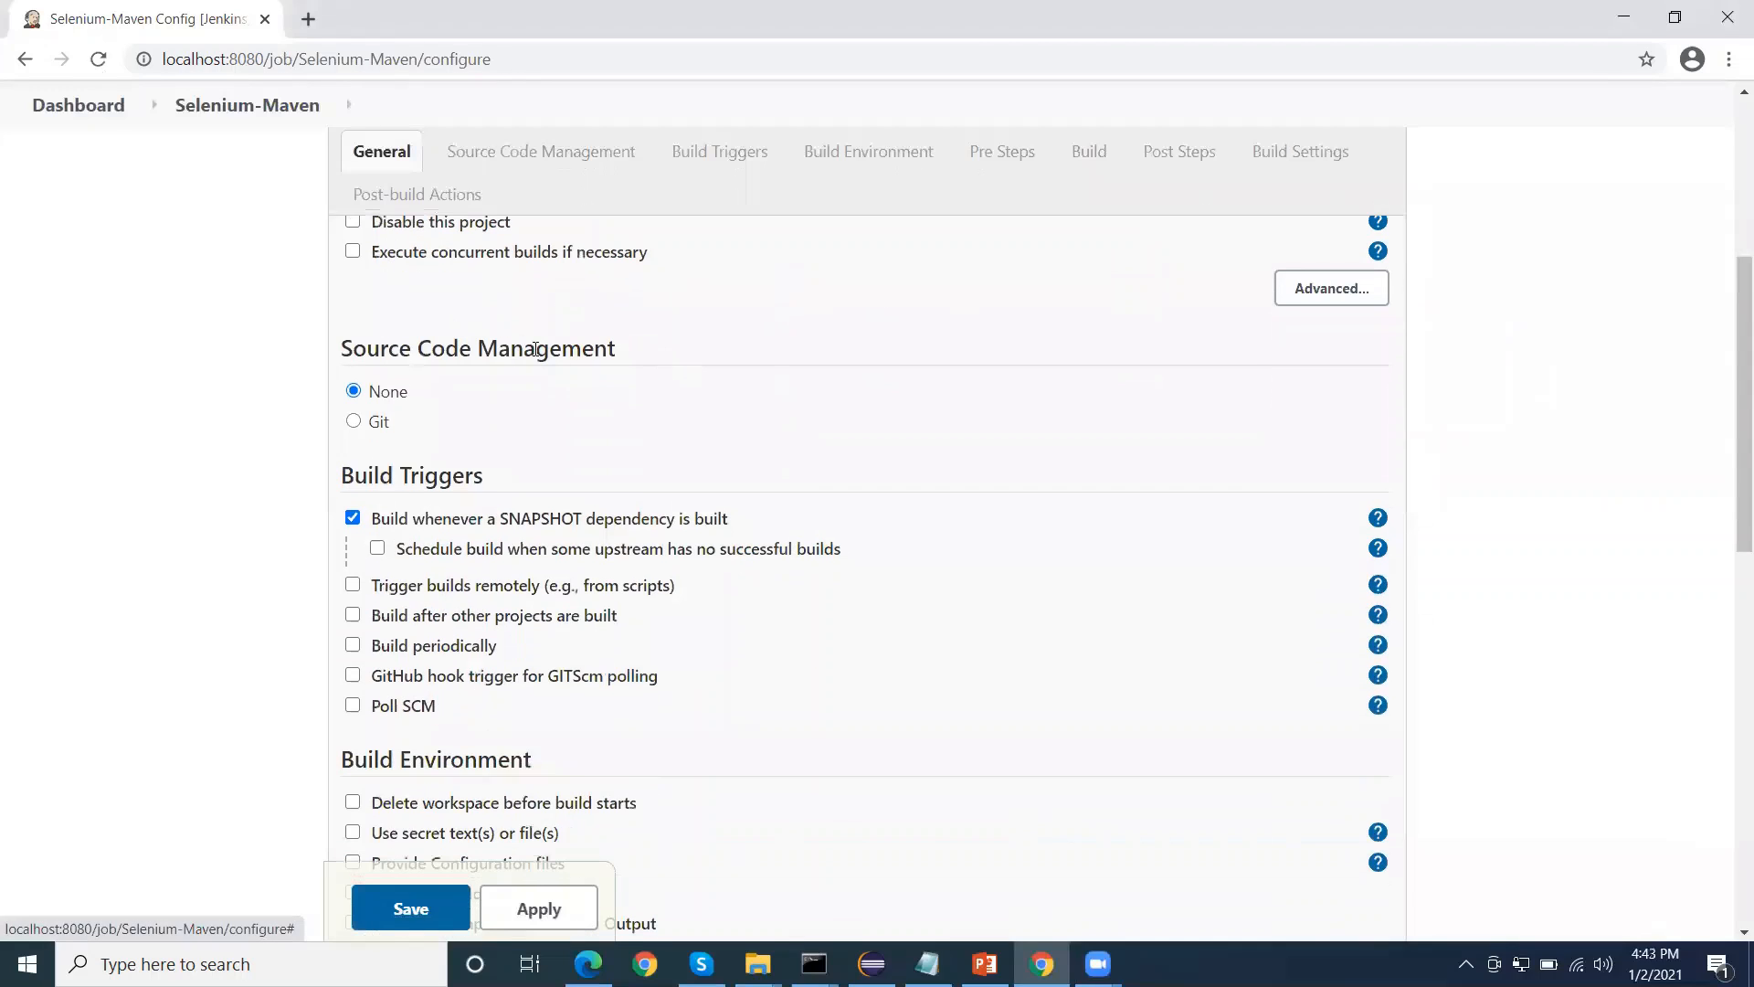
mouse_move(364, 349)
mouse_down()
mouse_move(626, 346)
mouse_move(354, 345)
mouse_up()
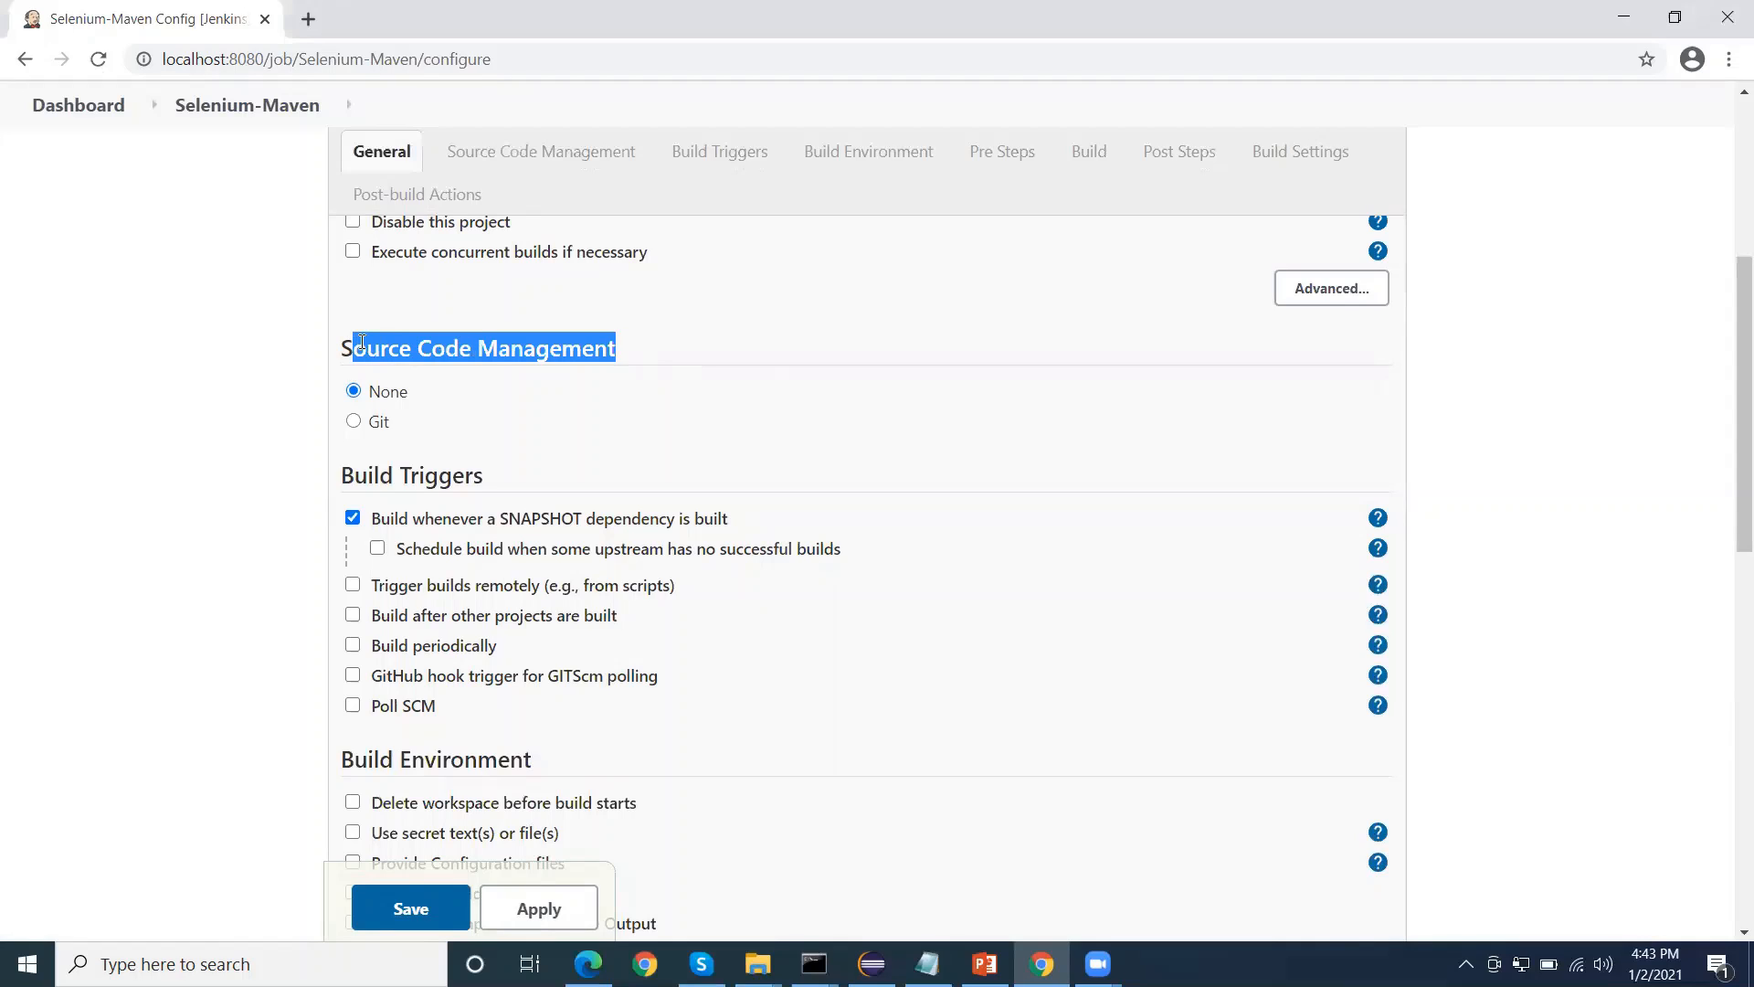
click(513, 344)
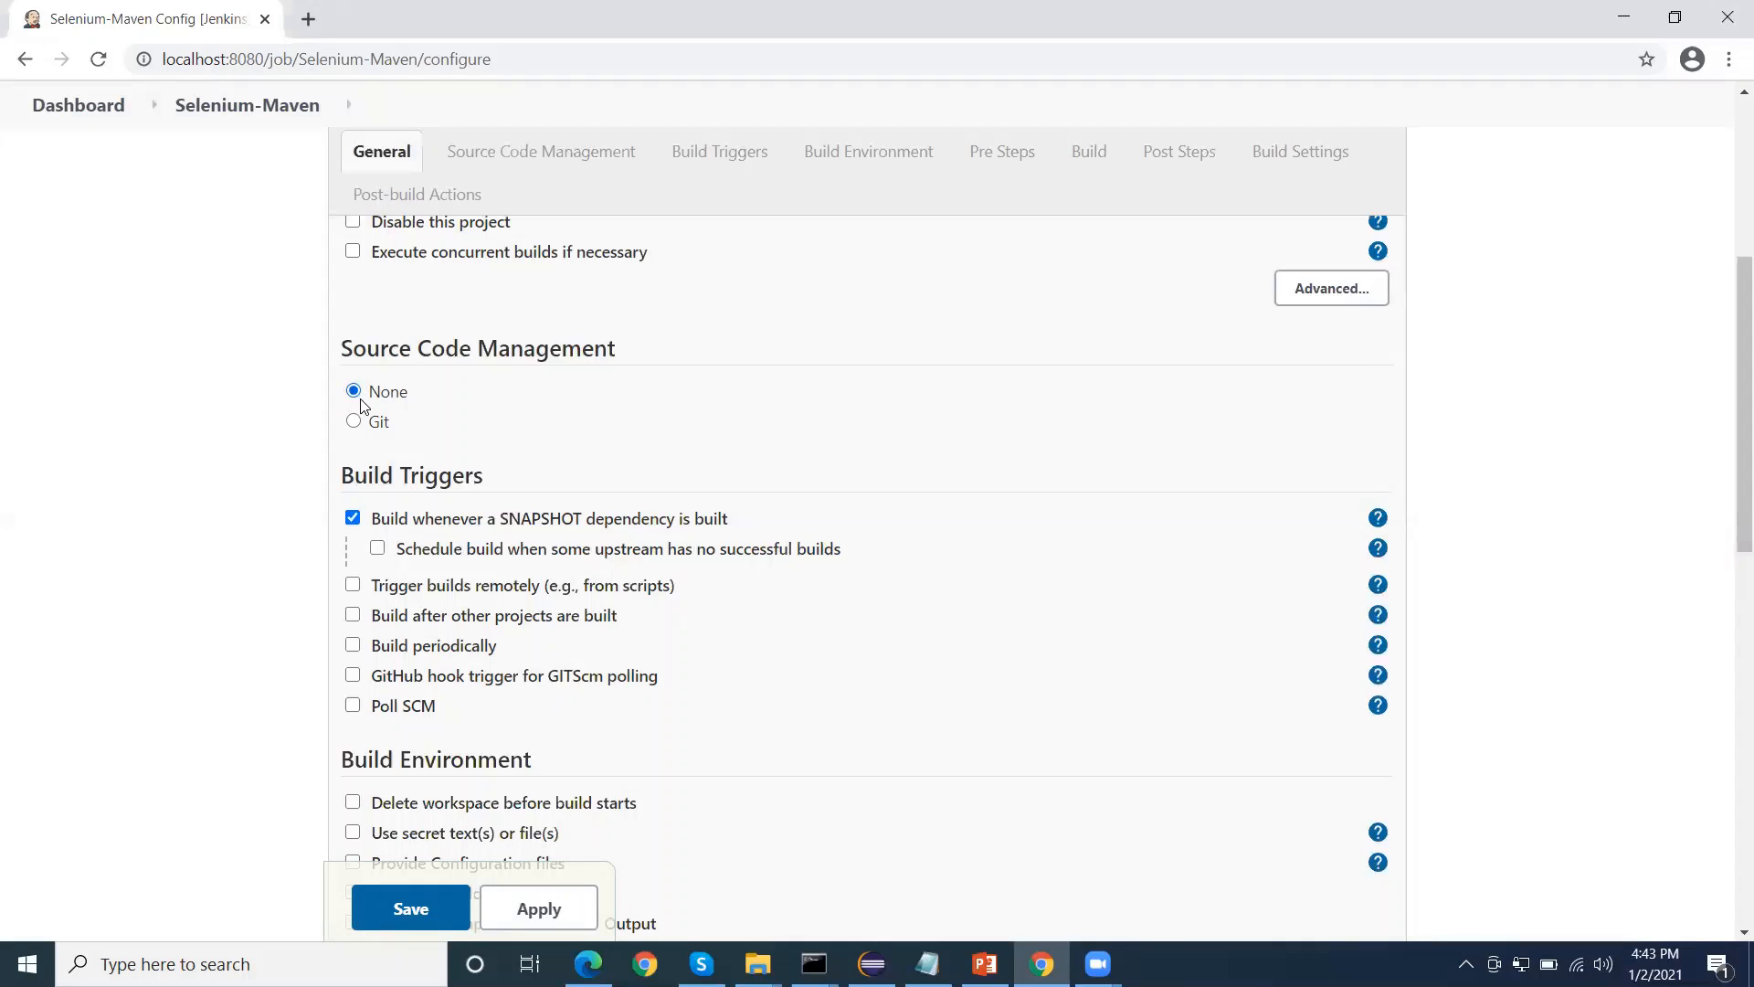
scroll(485, 409, down, 1)
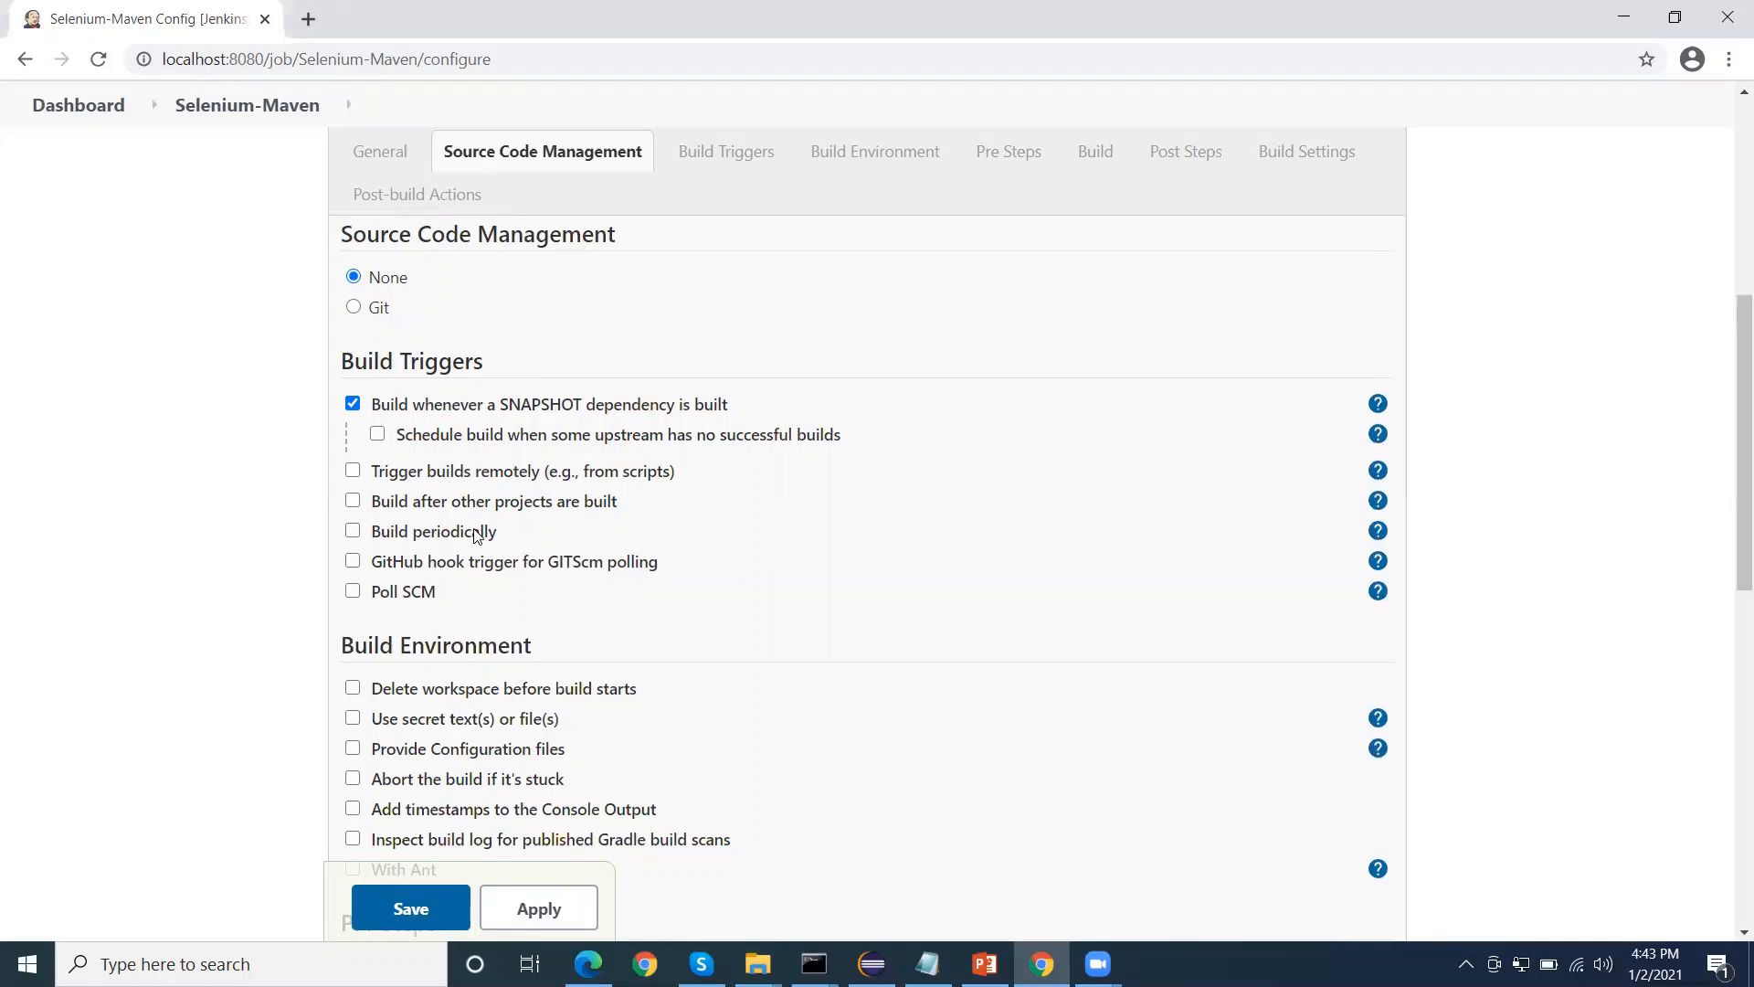
In Build Environment, toggle "Delete workspace before build starts" on and off, and read the help for "Use secret text(s) or file(s)"
scroll(548, 548, down, 2)
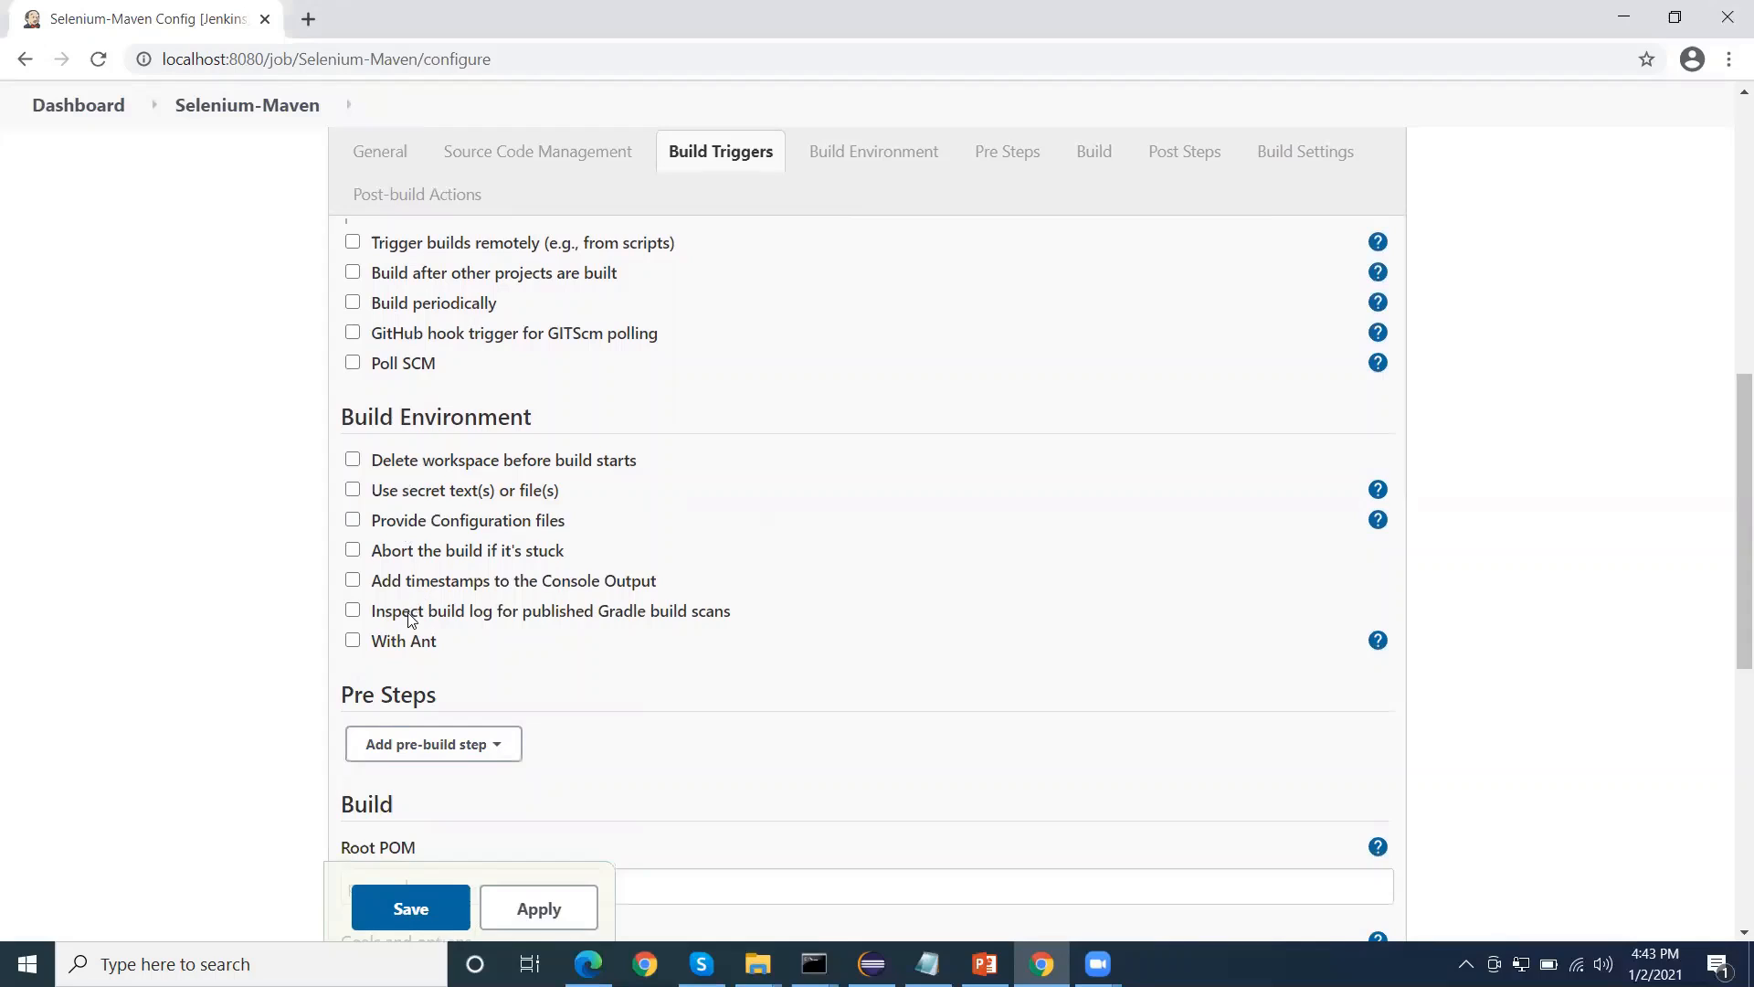
click(354, 461)
click(354, 461)
click(1378, 490)
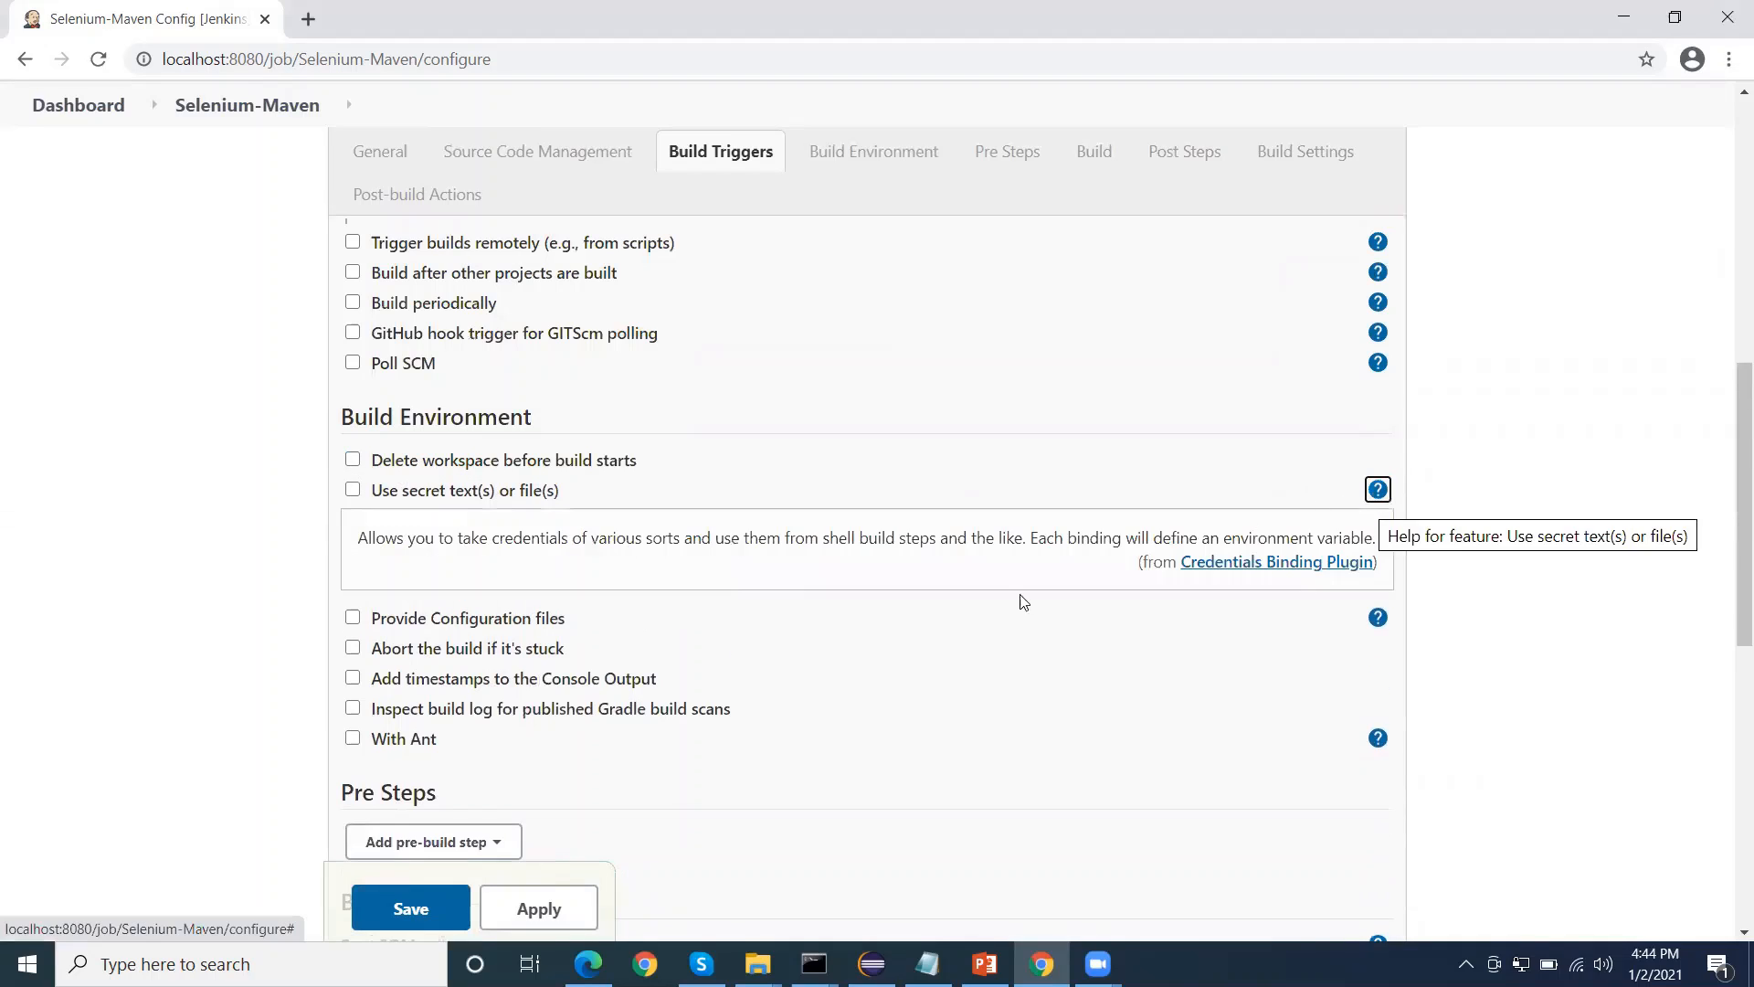
drag(386, 539, 988, 542)
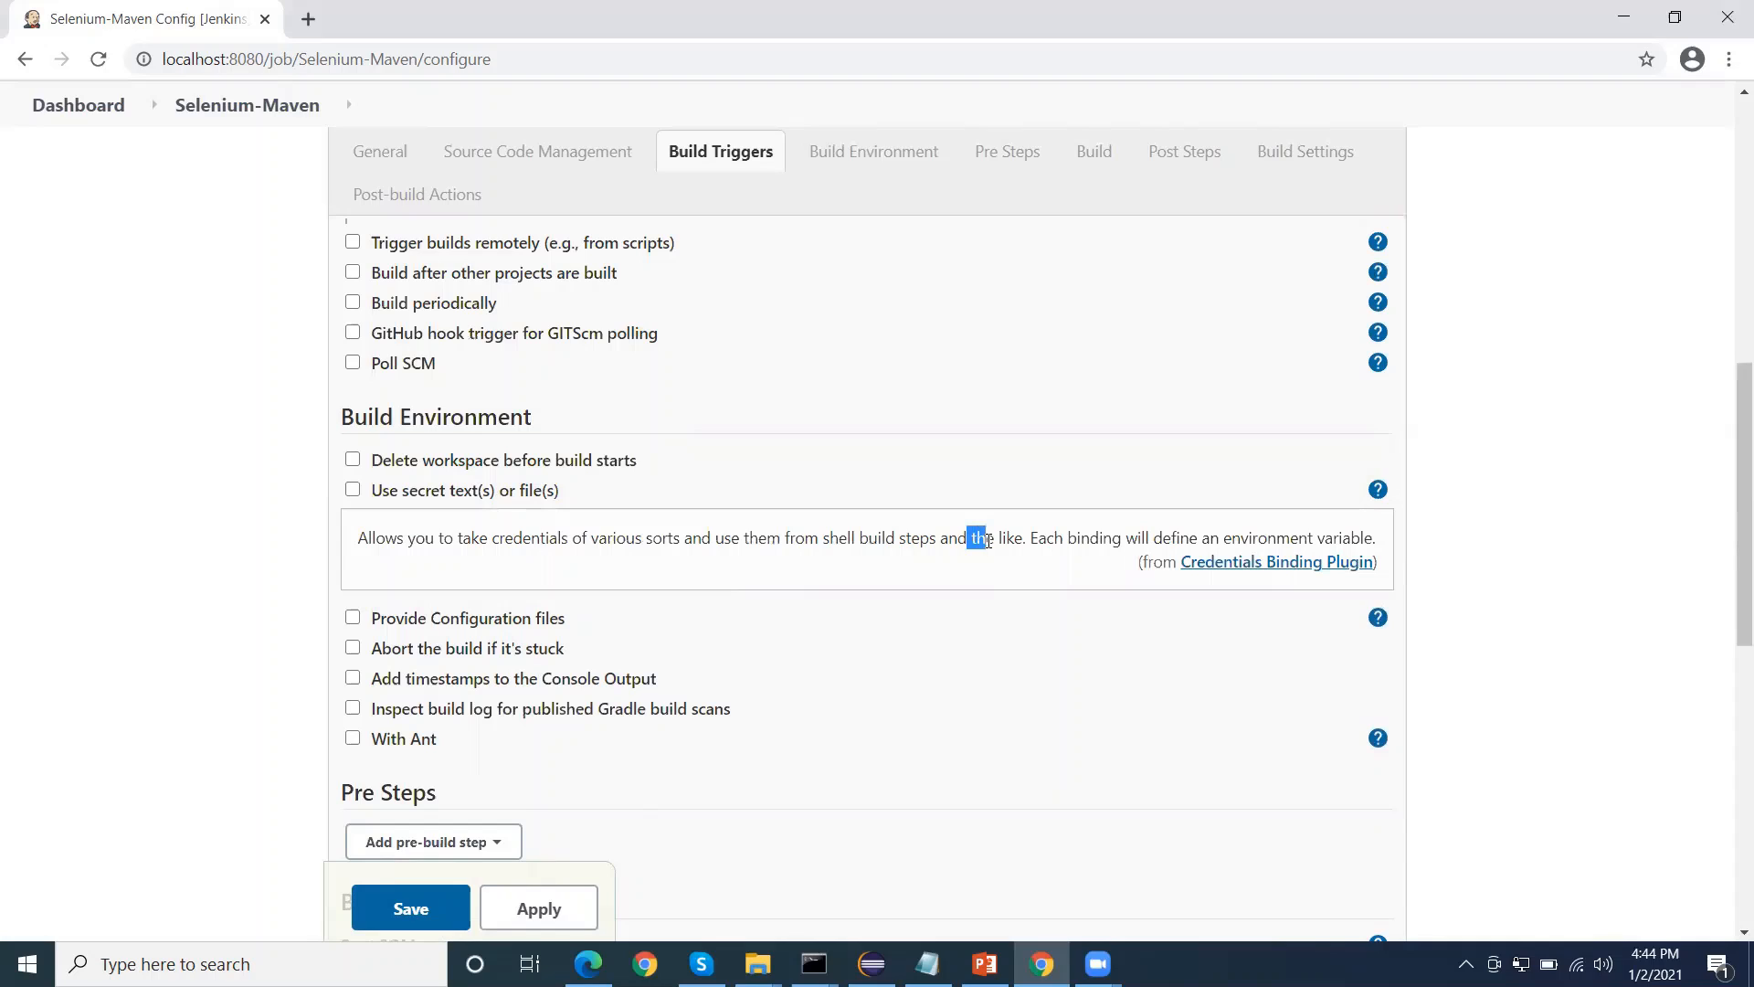
click(1378, 490)
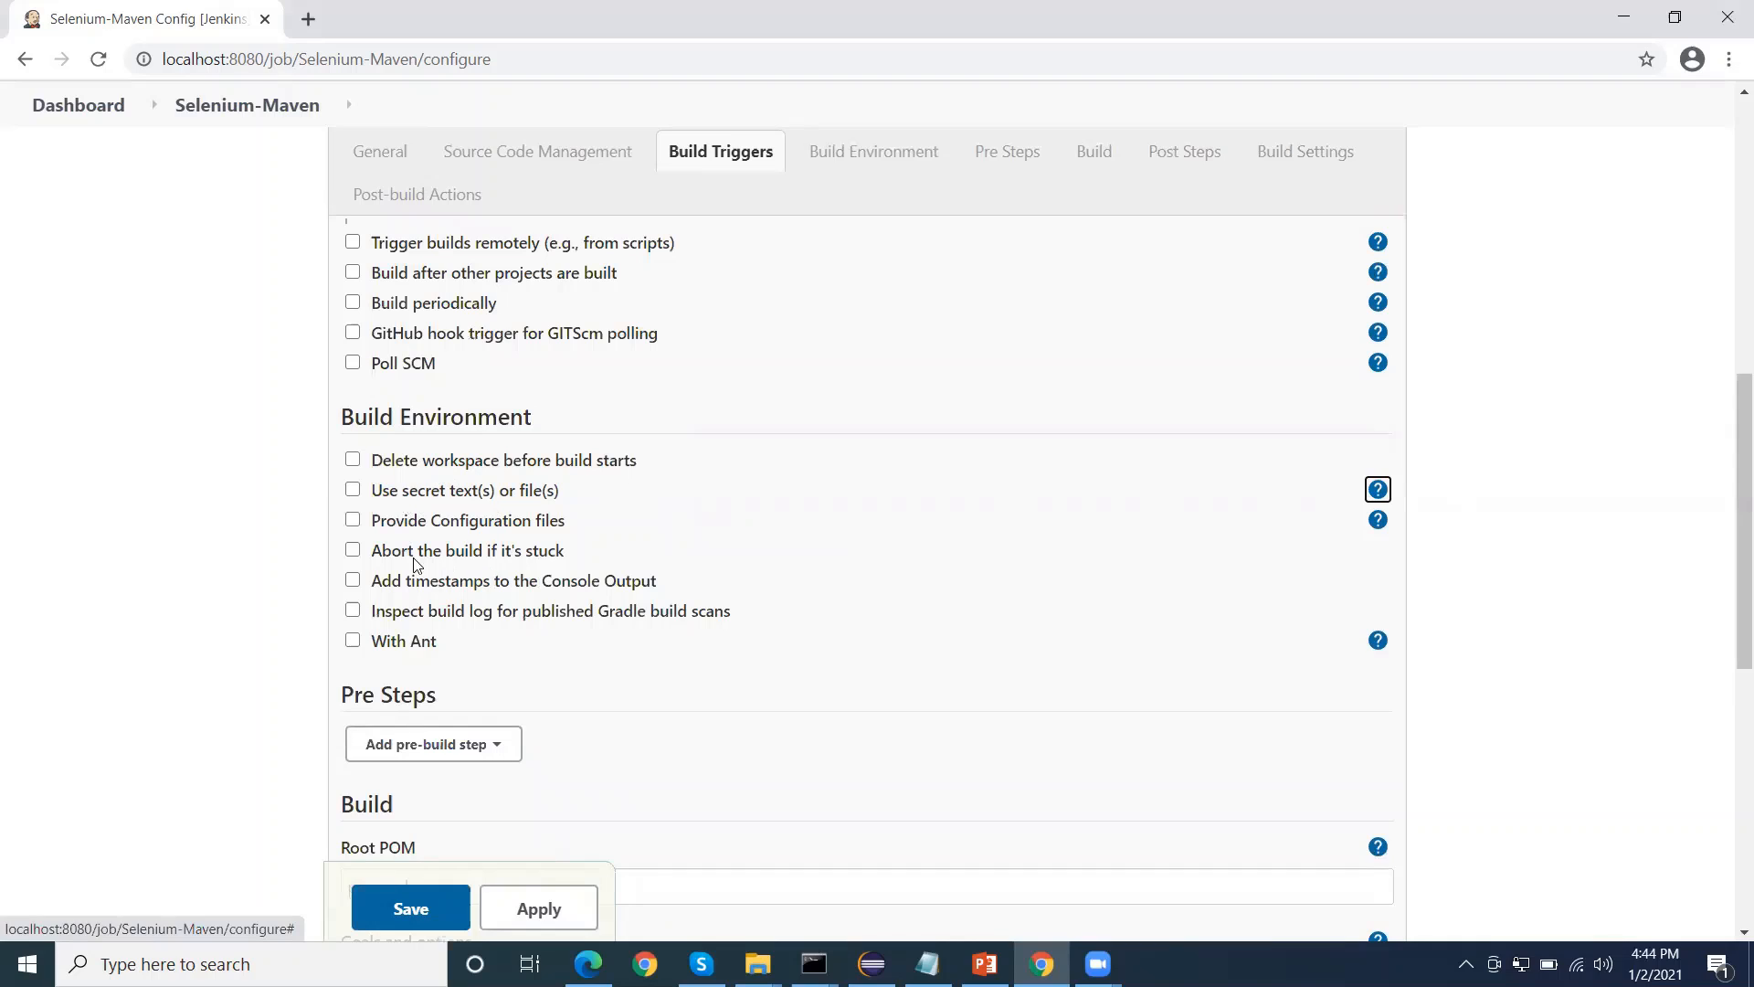
Review which pre-build steps can be added under Pre Steps, without adding one
scroll(1384, 529, down, 1)
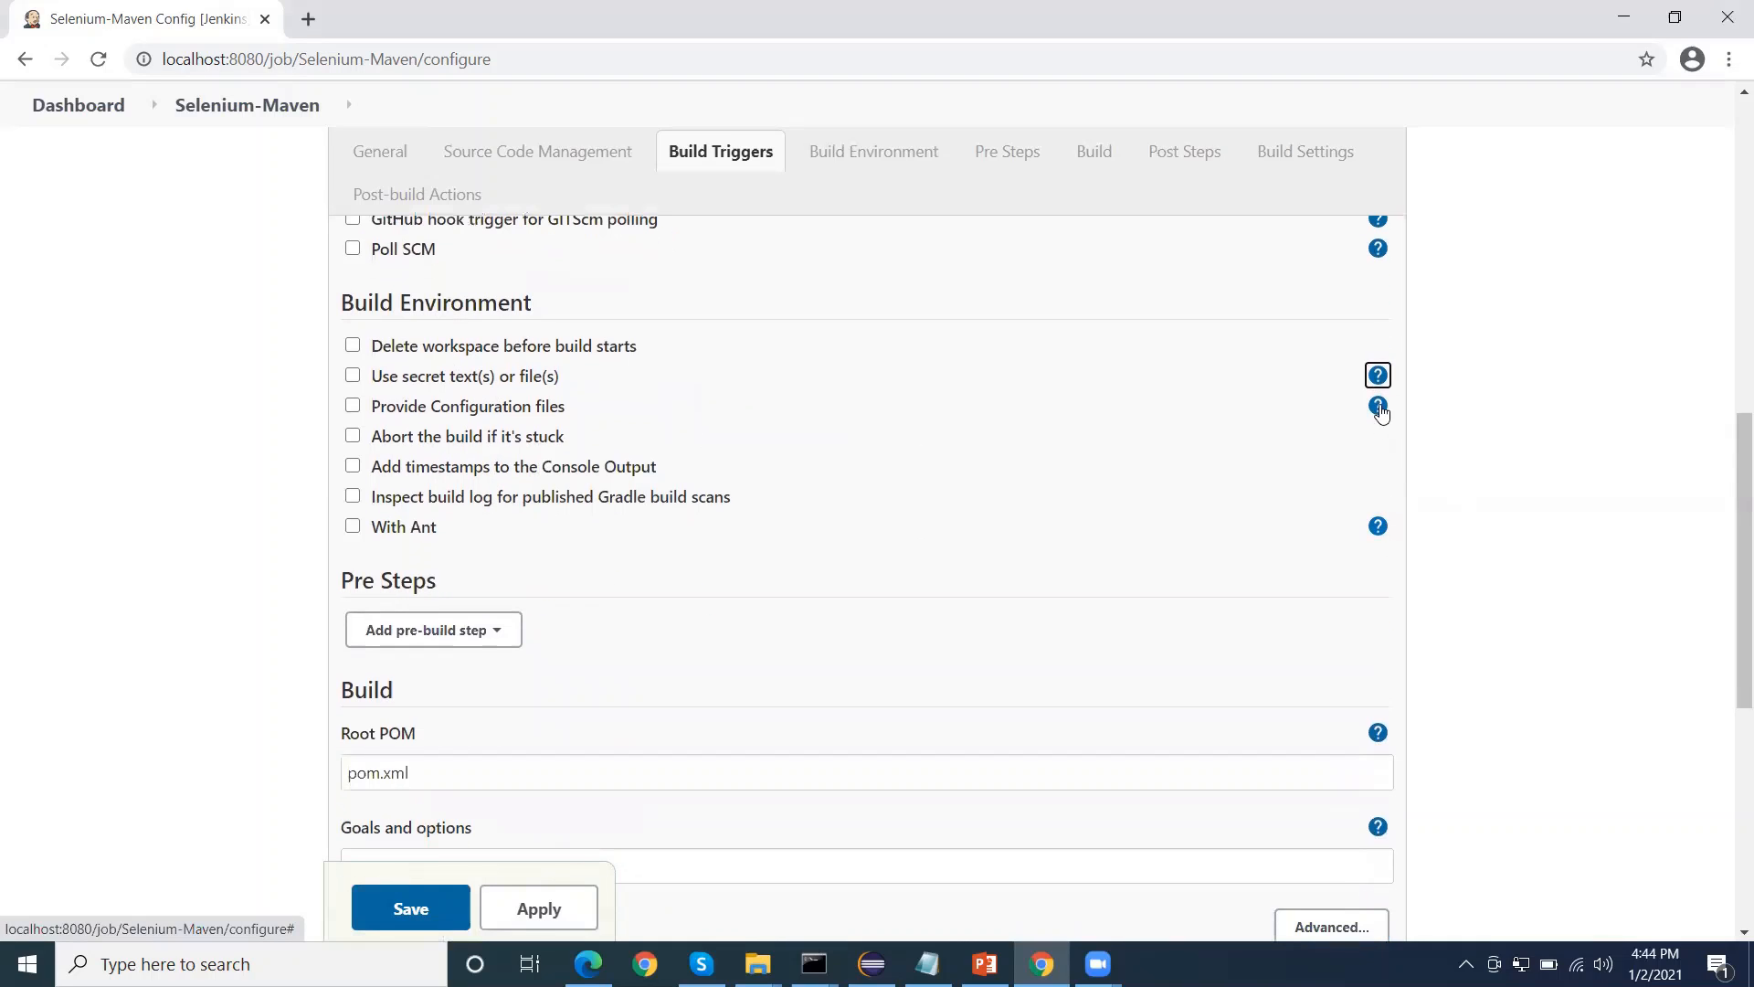
scroll(667, 544, down, 1)
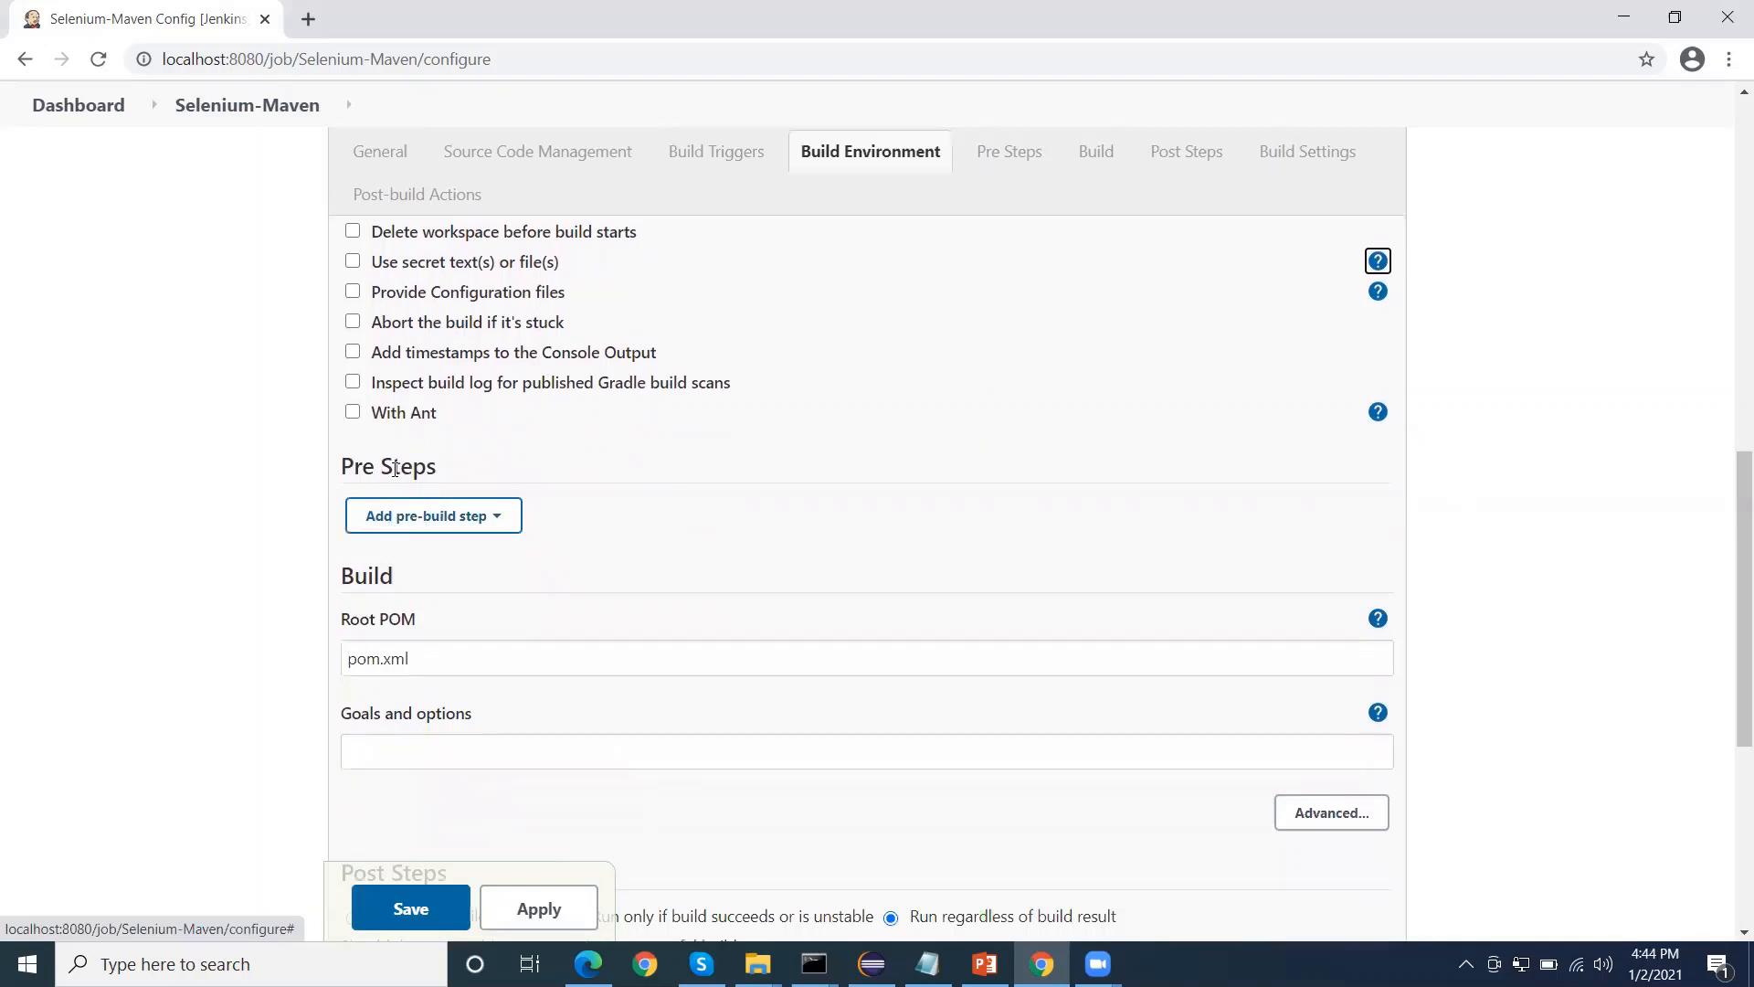
mouse_move(346, 466)
mouse_down()
mouse_move(453, 470)
mouse_move(347, 465)
mouse_up()
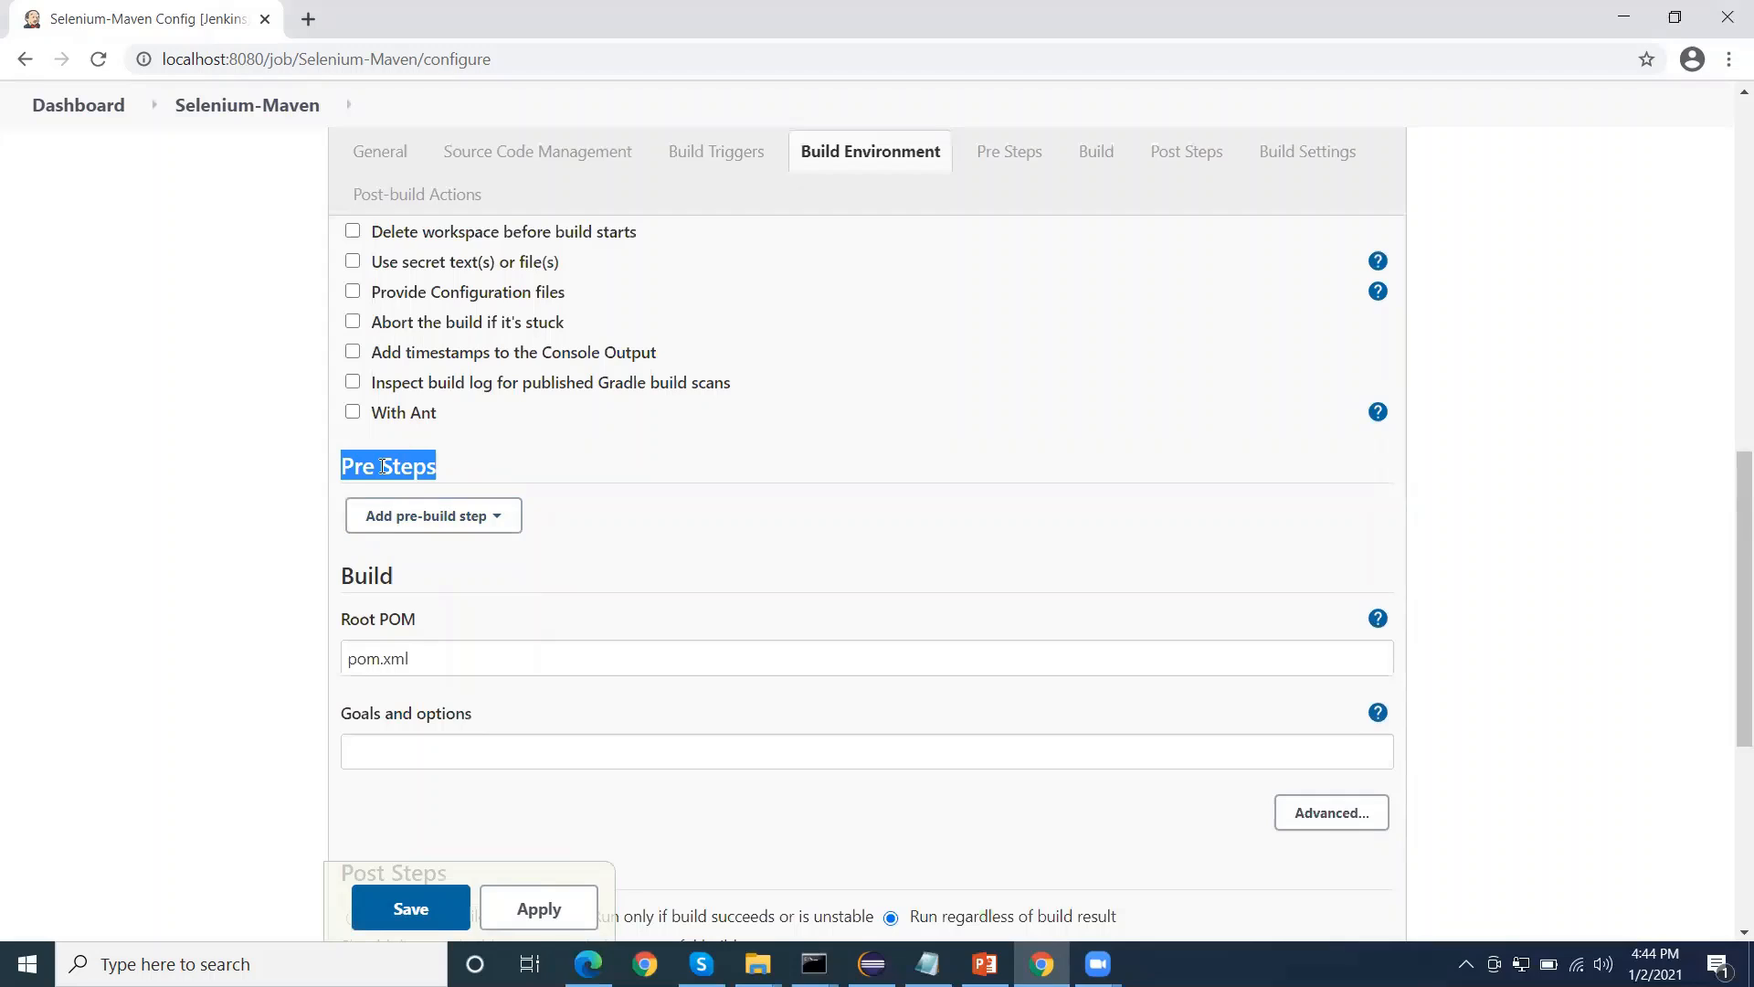
click(492, 523)
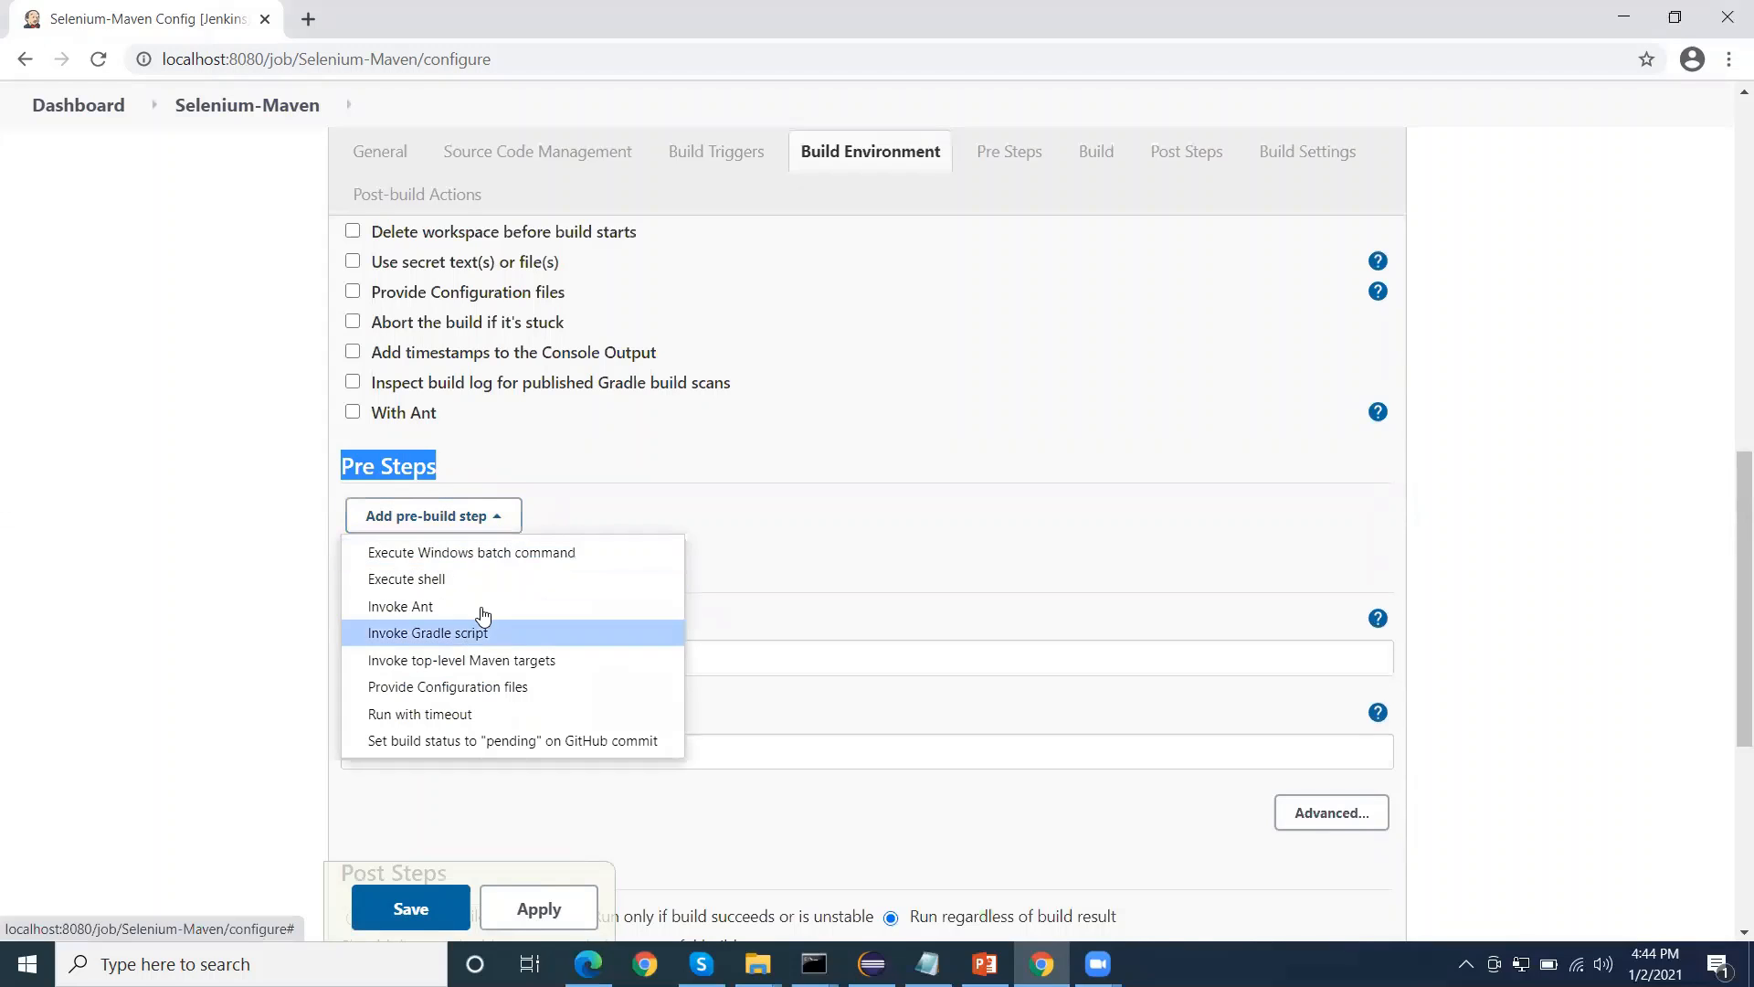
click(402, 498)
Set the Maven build's Goals and options to "clean install", keeping pom.xml as the Root POM
scroll(403, 498, down, 1)
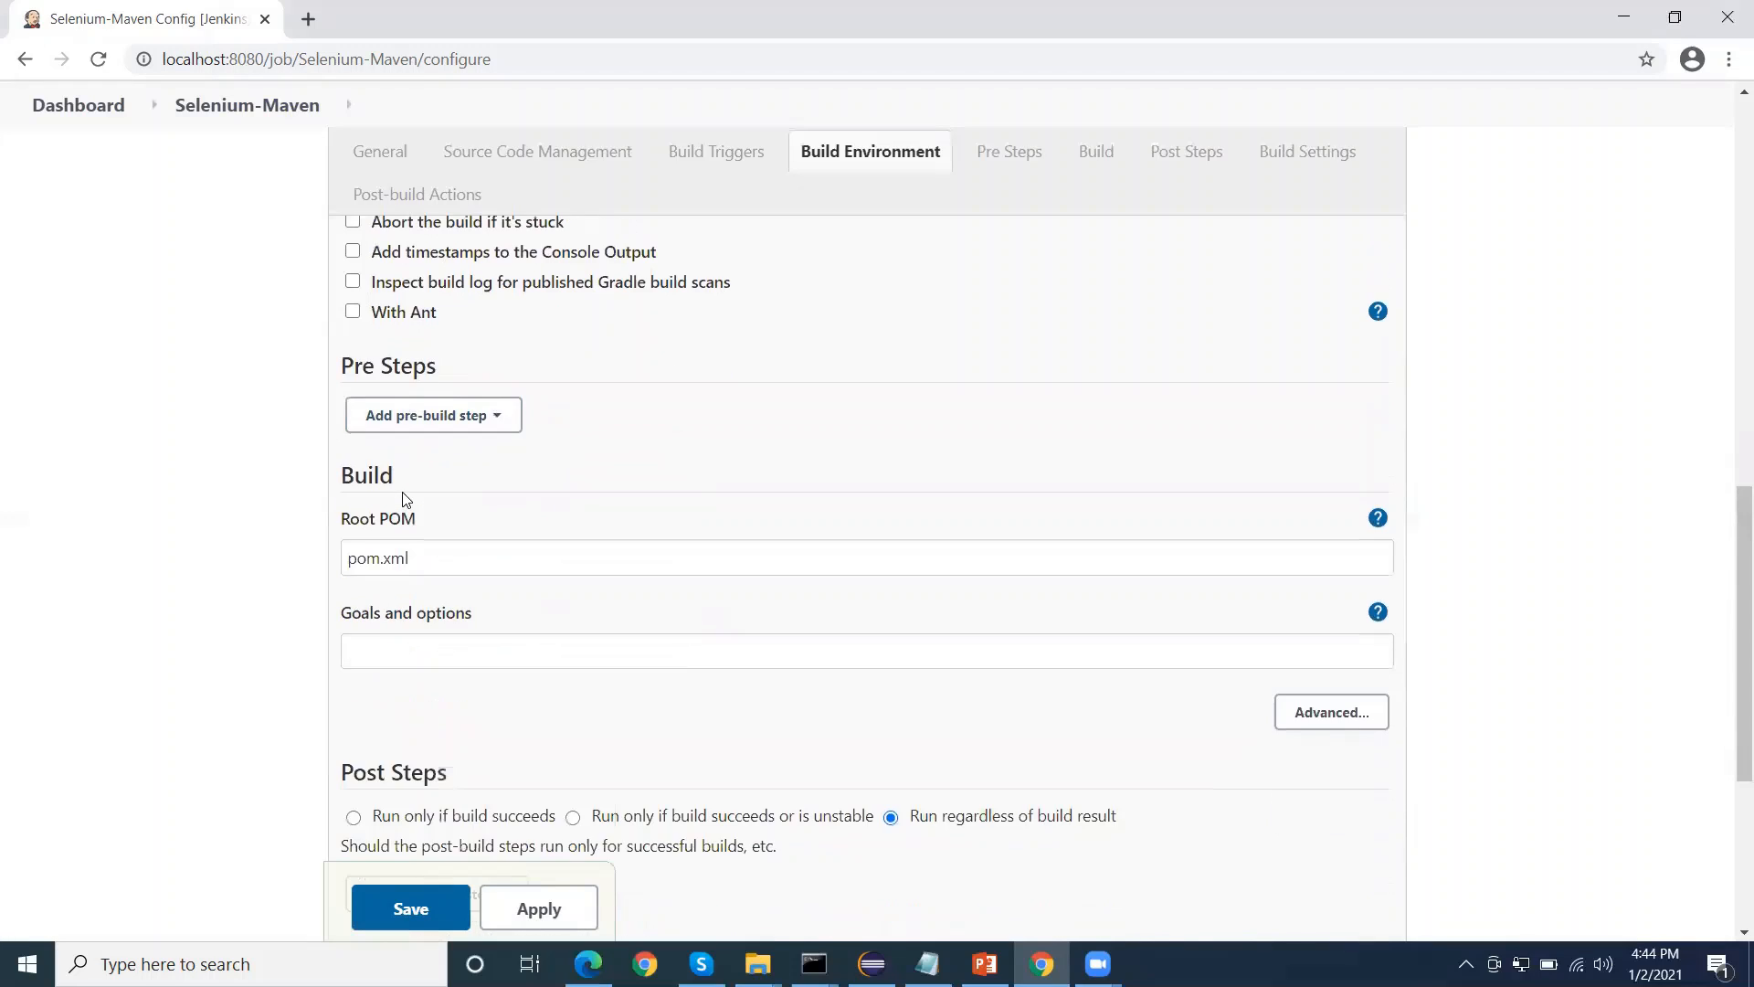
scroll(460, 590, down, 1)
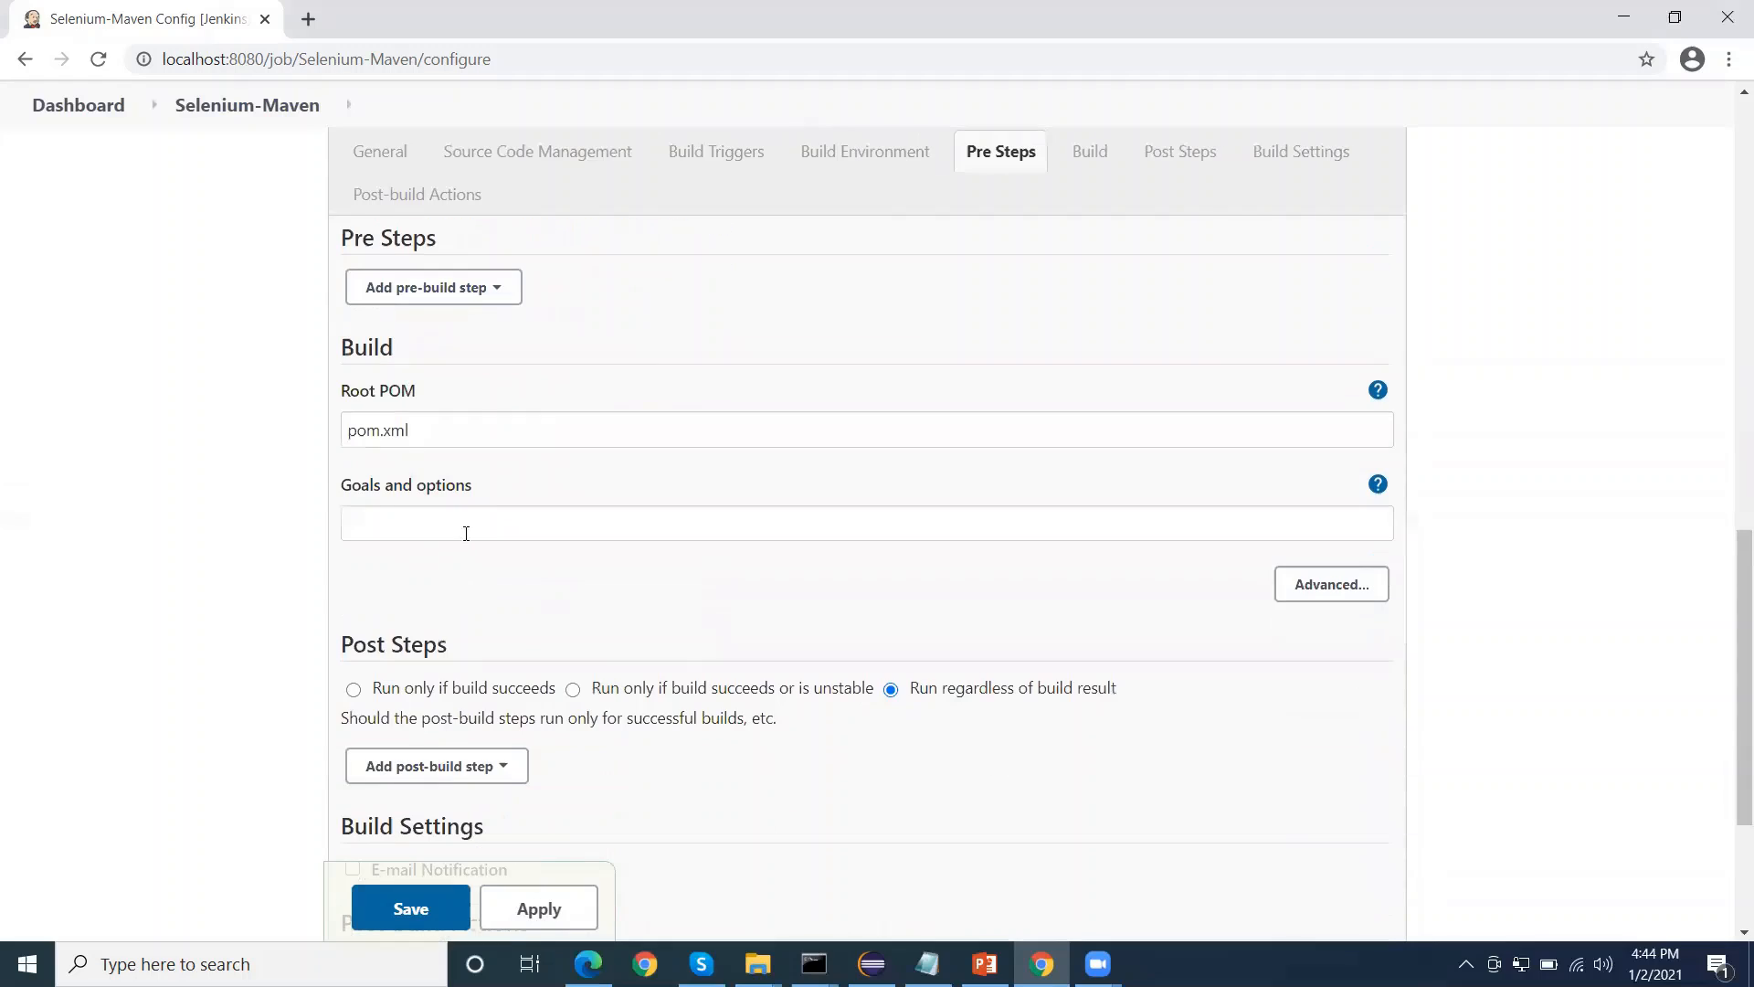
double_click(374, 353)
drag(422, 392, 348, 351)
click(359, 347)
drag(422, 431, 338, 439)
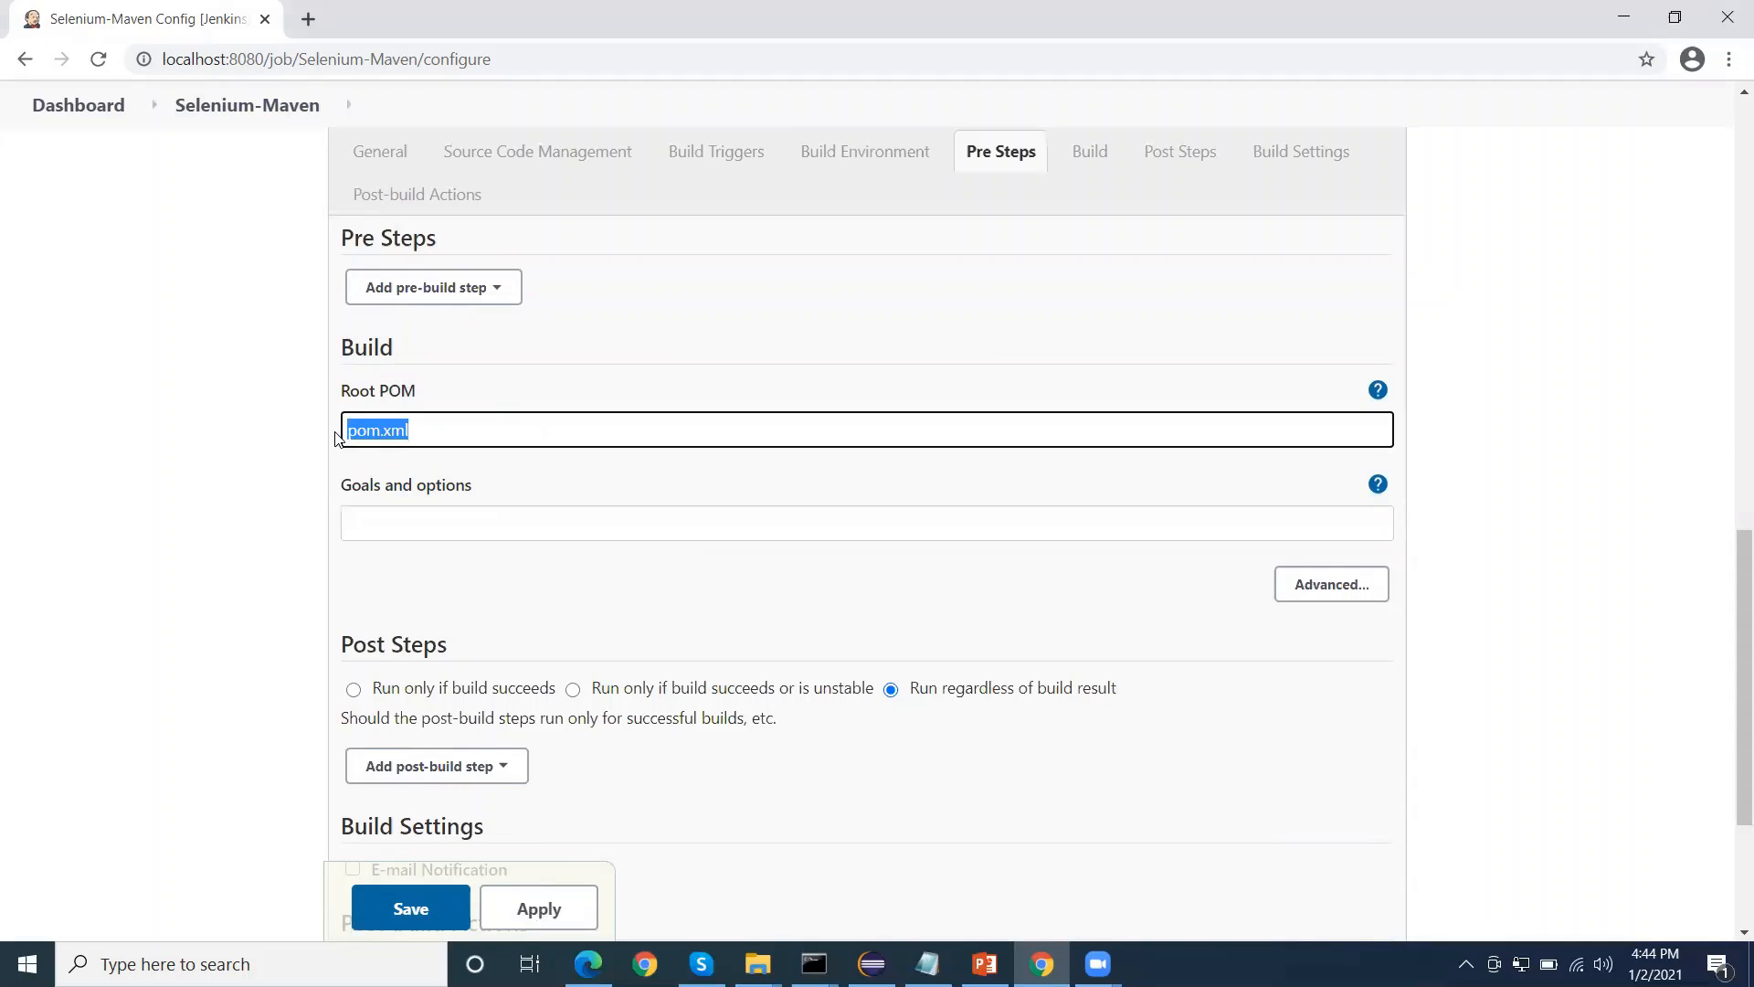
click(404, 526)
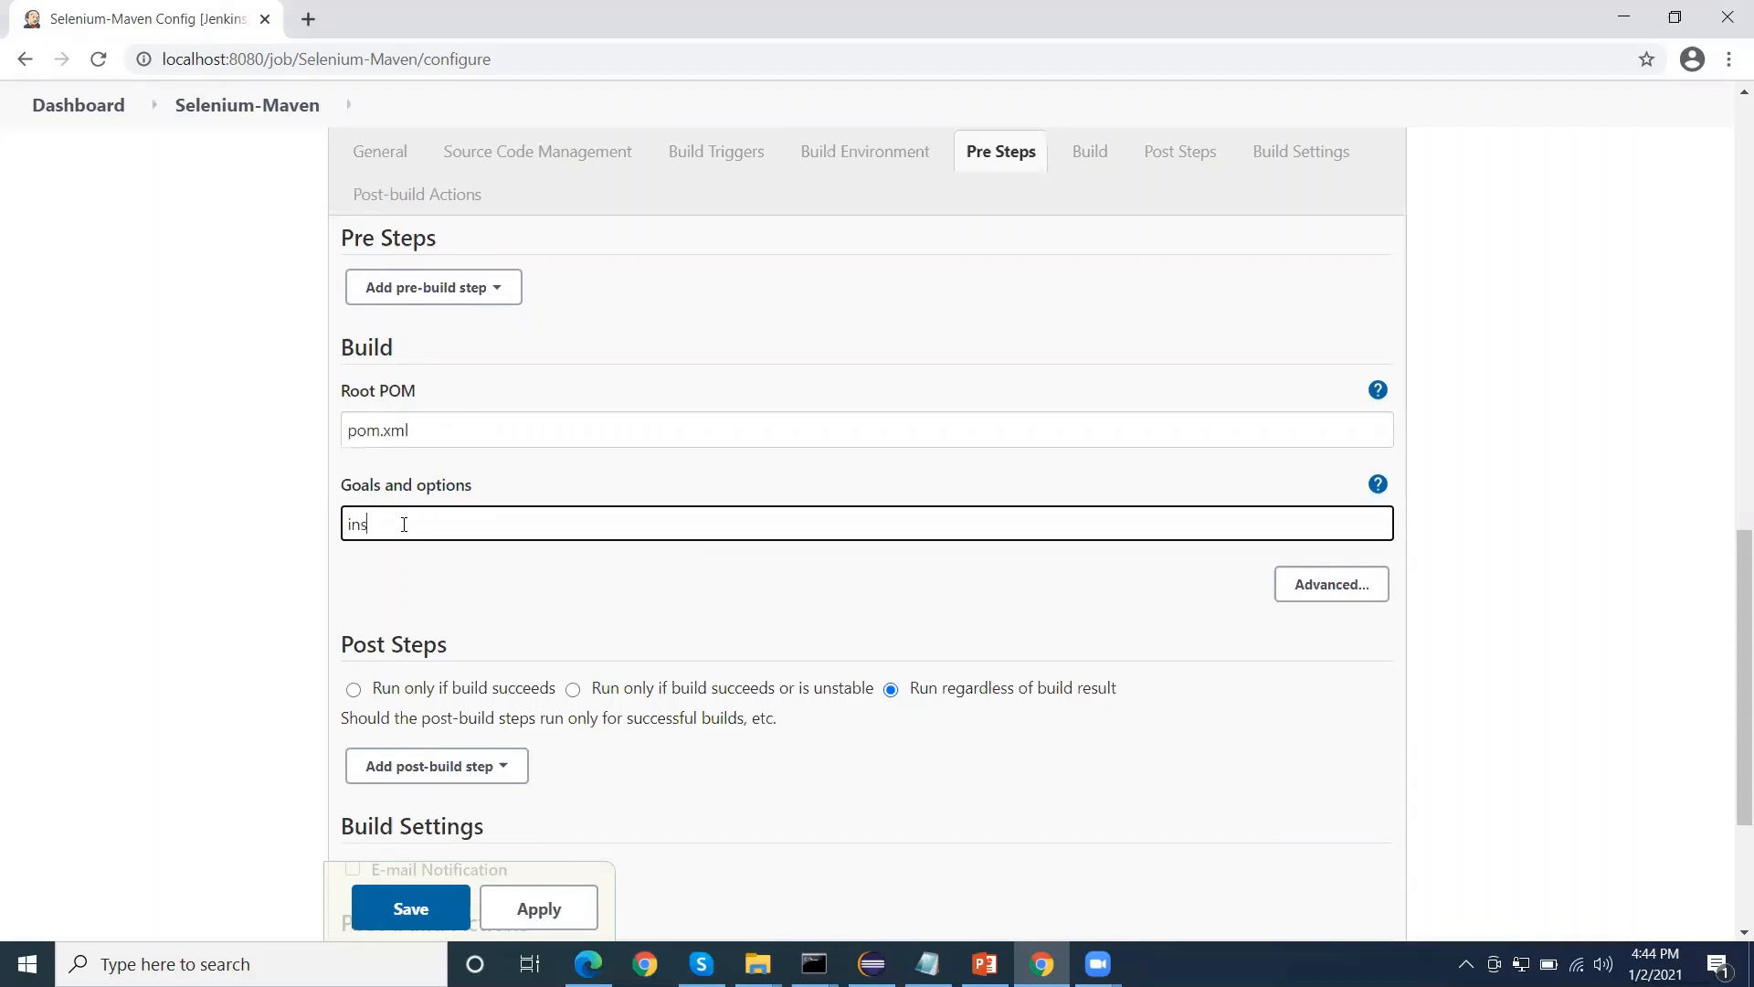
key(BackSpace)
key(BackSpace)
key(BackSpace)
key(BackSpace)
key(BackSpace)
key(BackSpace)
Expand the advanced options of the Build section and examine the Maven options and settings file choices
scroll(454, 610, down, 1)
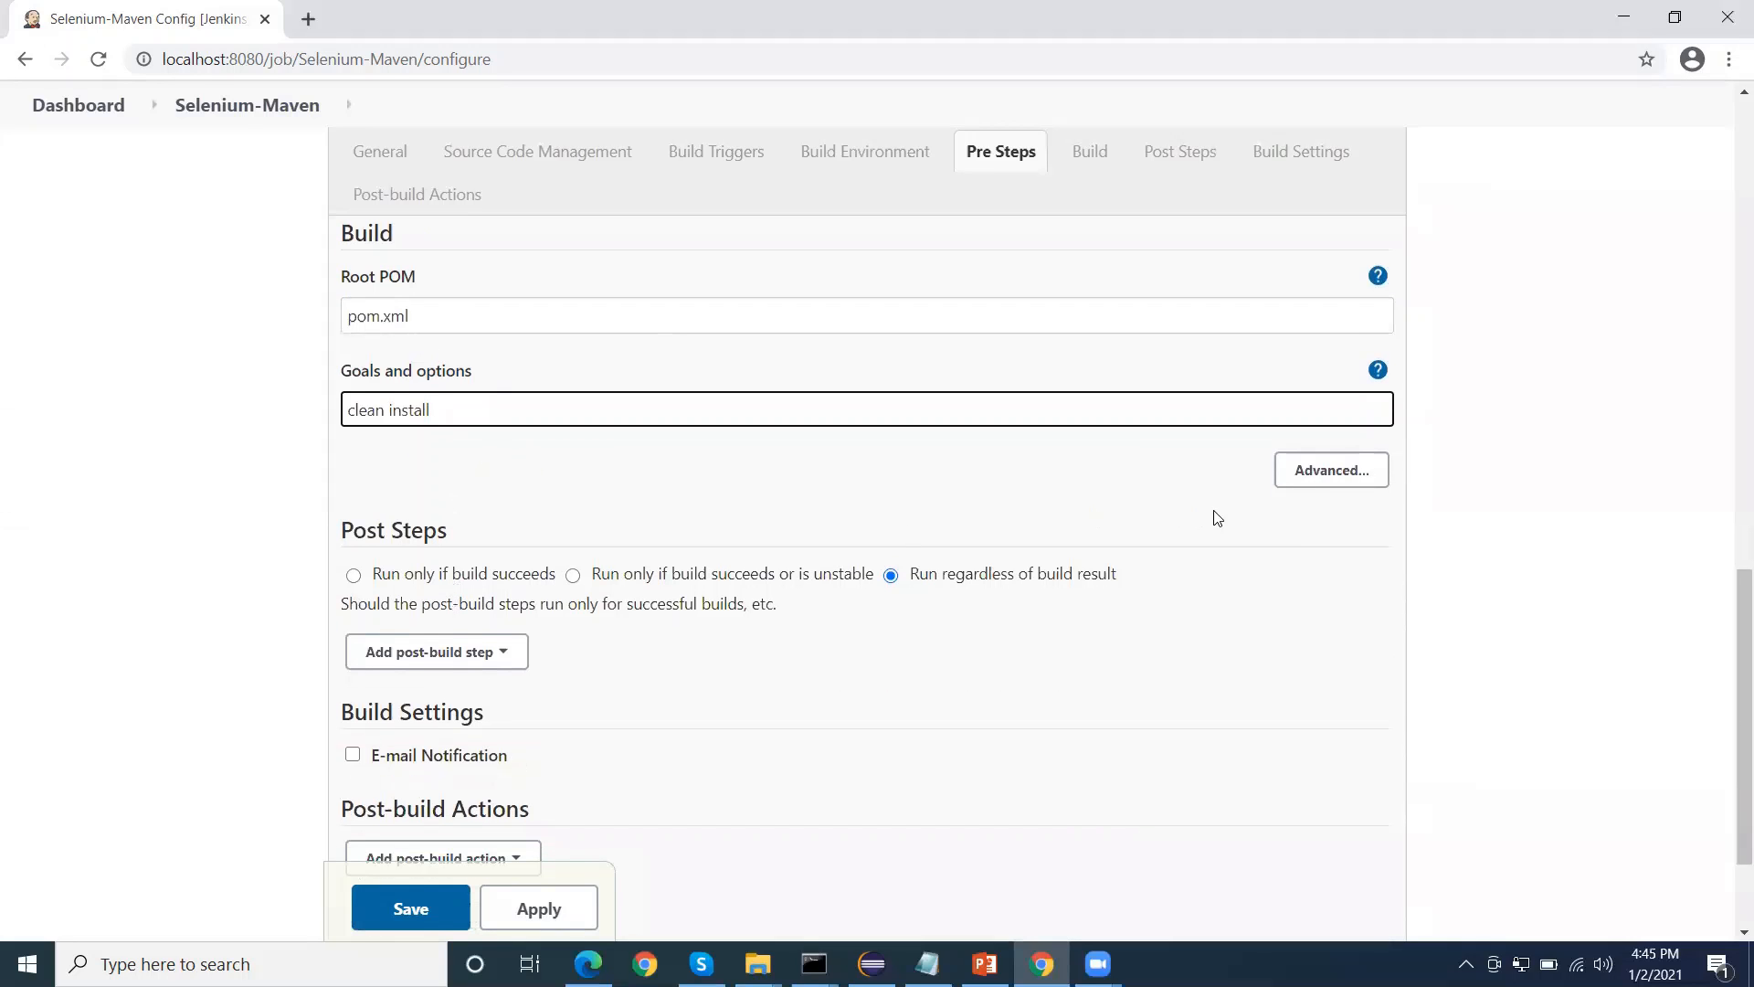
click(1324, 485)
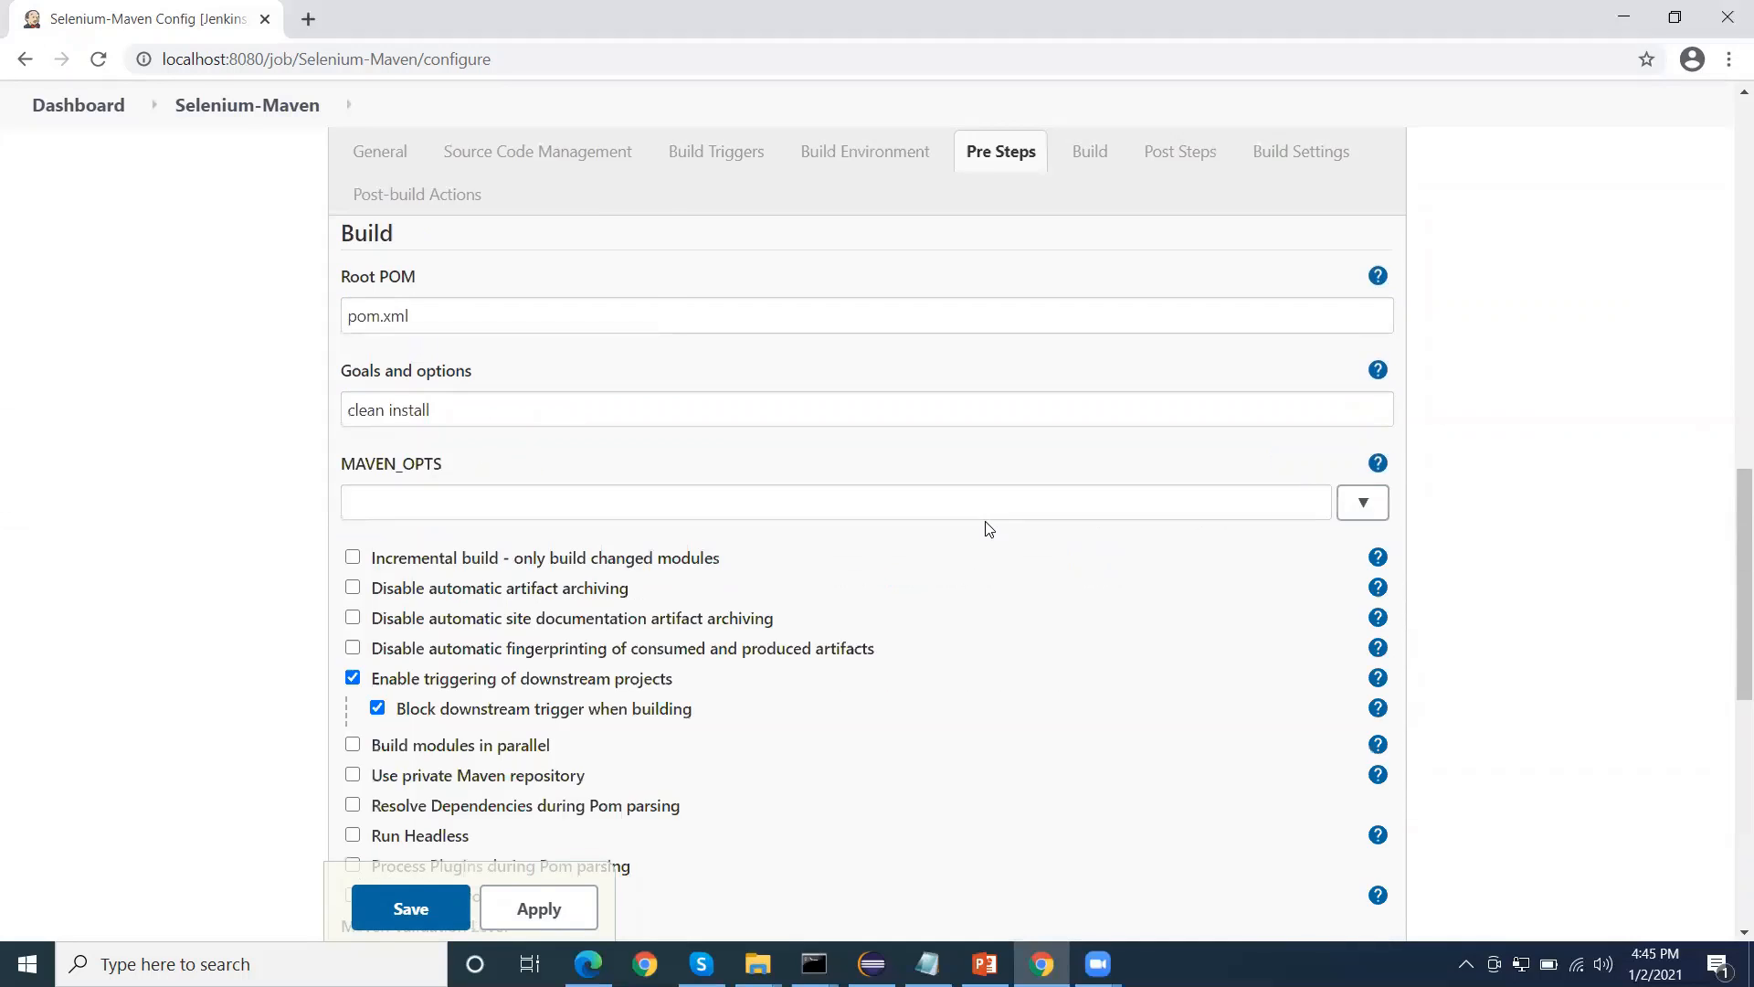
scroll(446, 511, down, 2)
scroll(446, 479, down, 1)
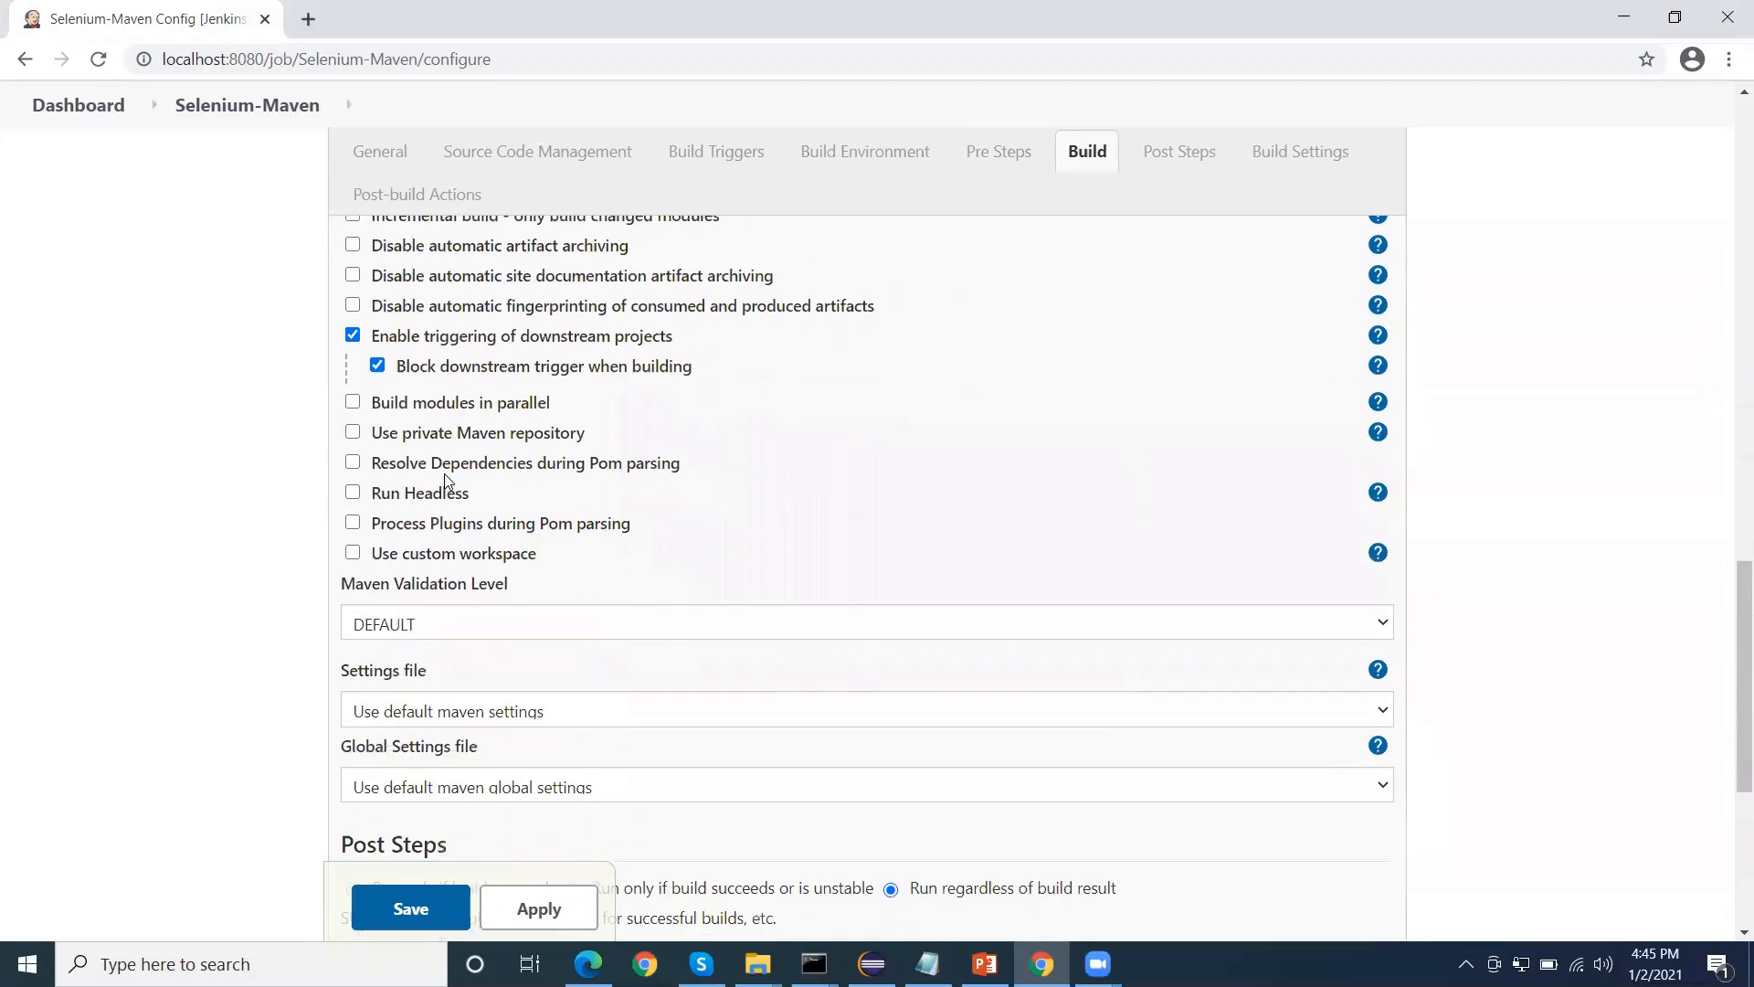
Review the run conditions and the available post-build steps under Post Steps, without adding one
scroll(524, 525, down, 3)
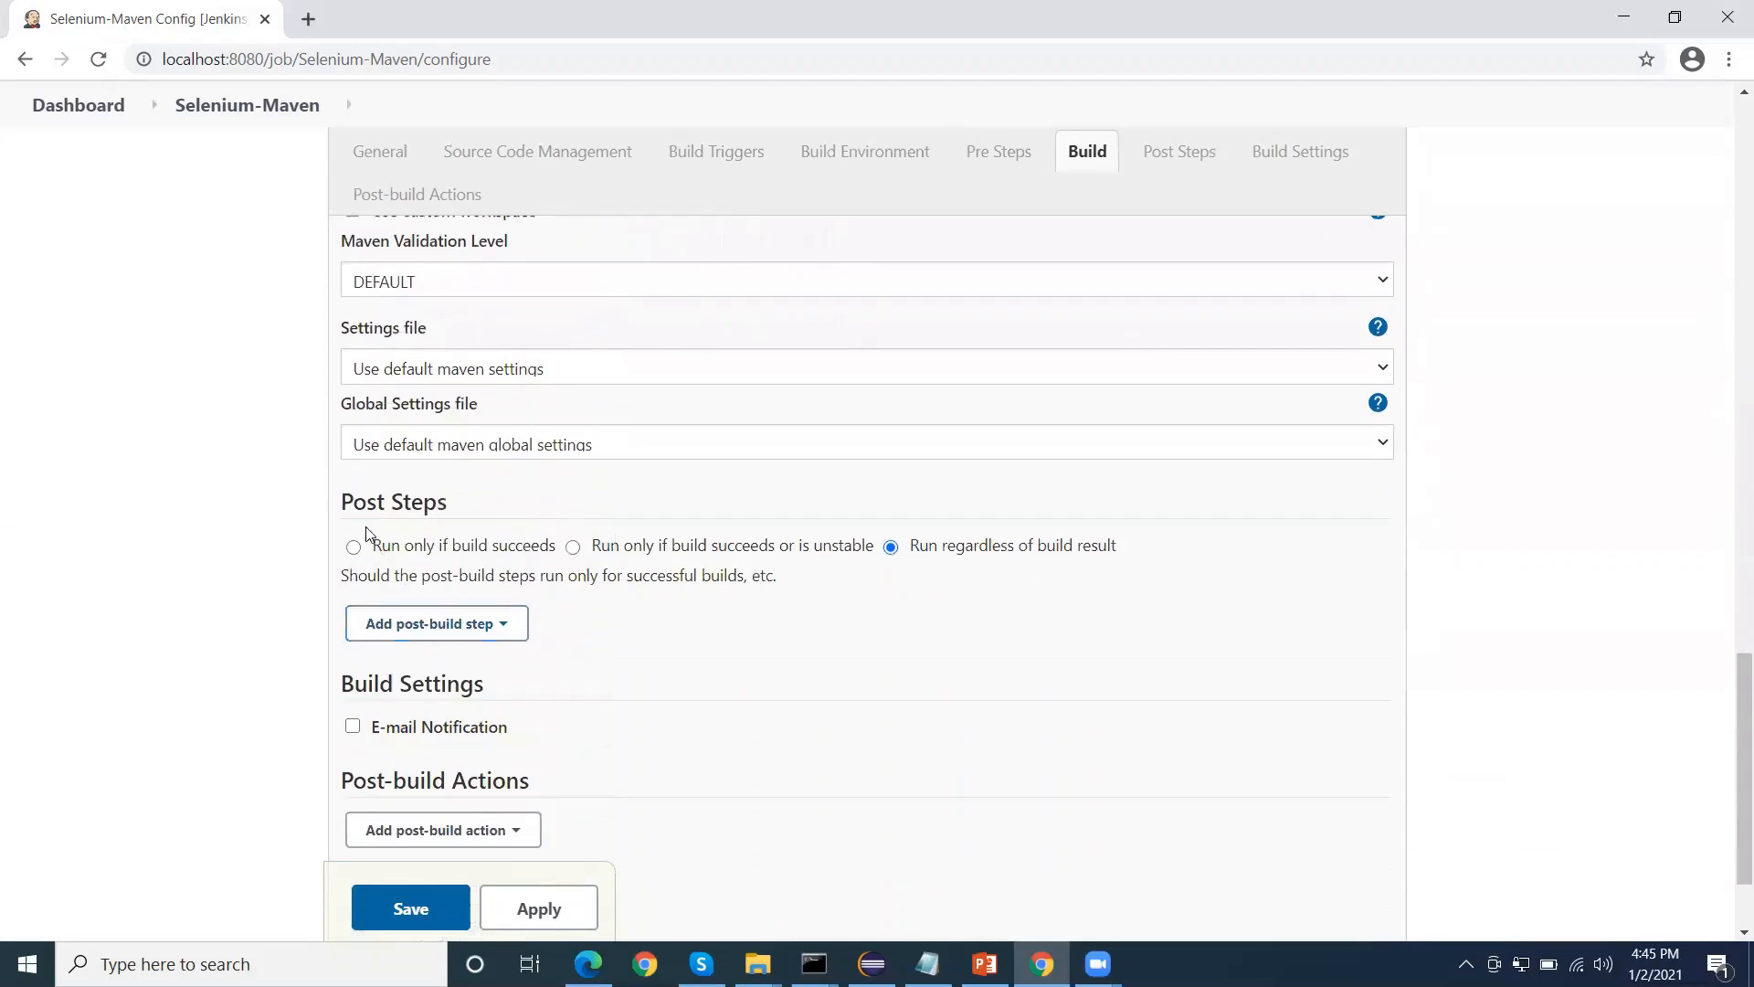
drag(358, 501, 539, 530)
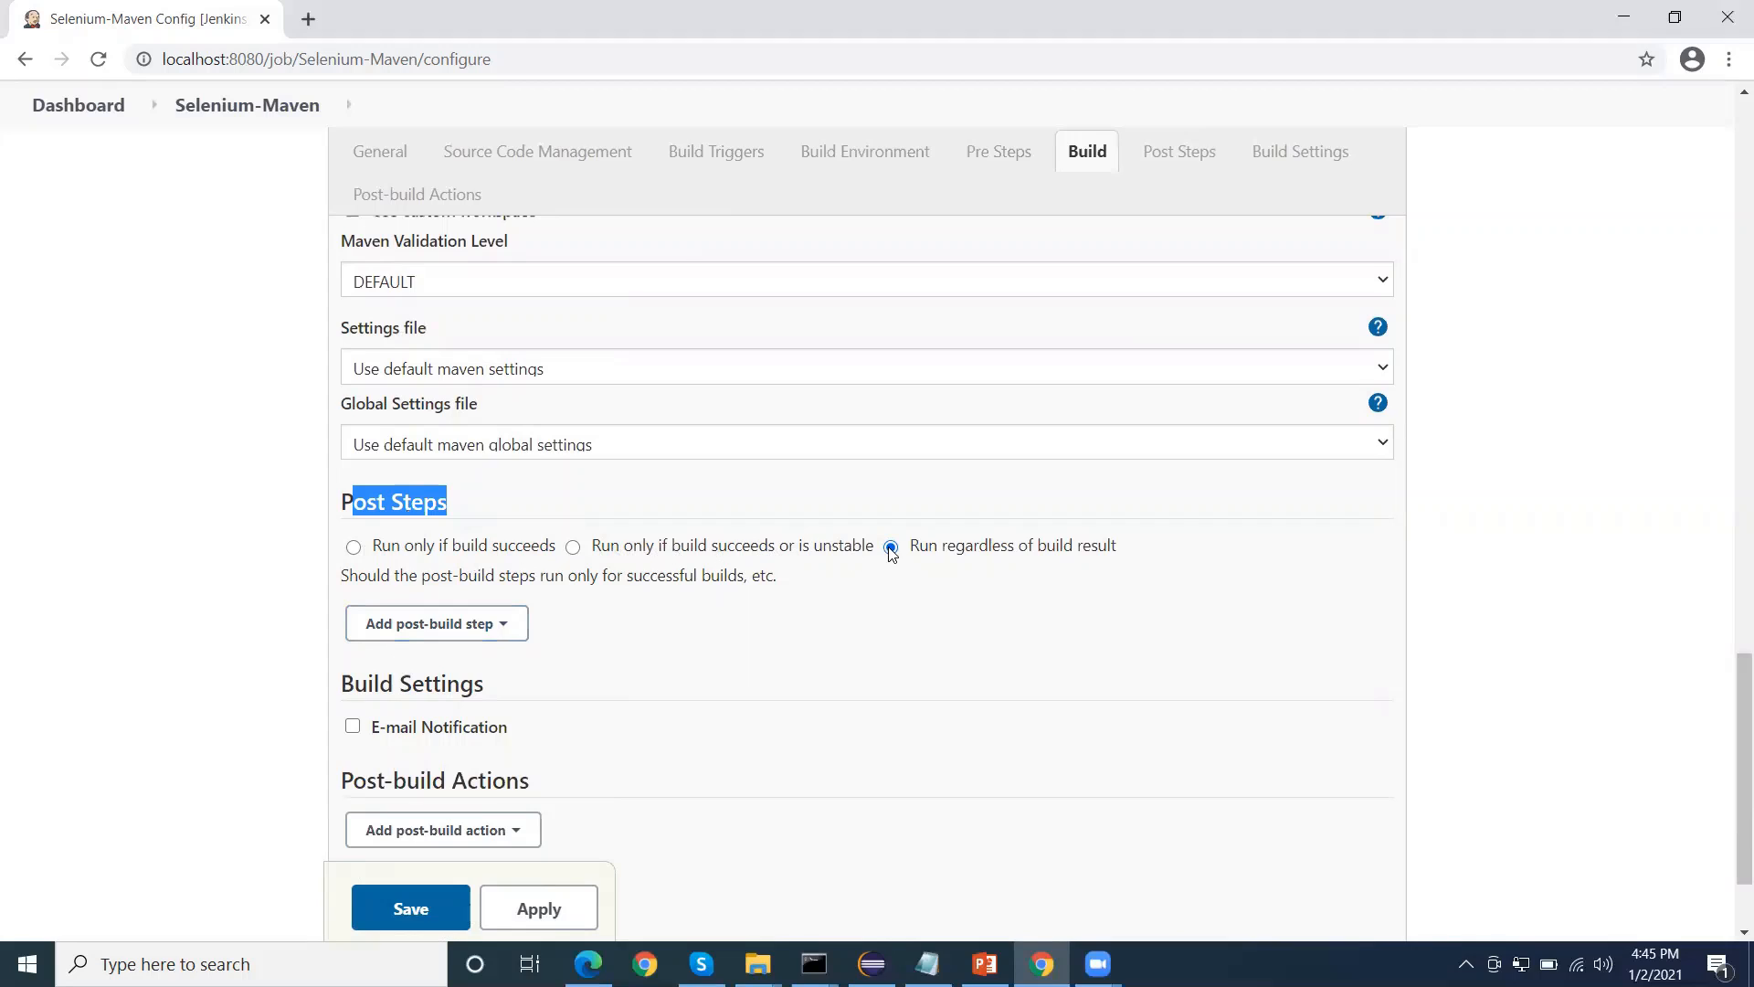
click(475, 640)
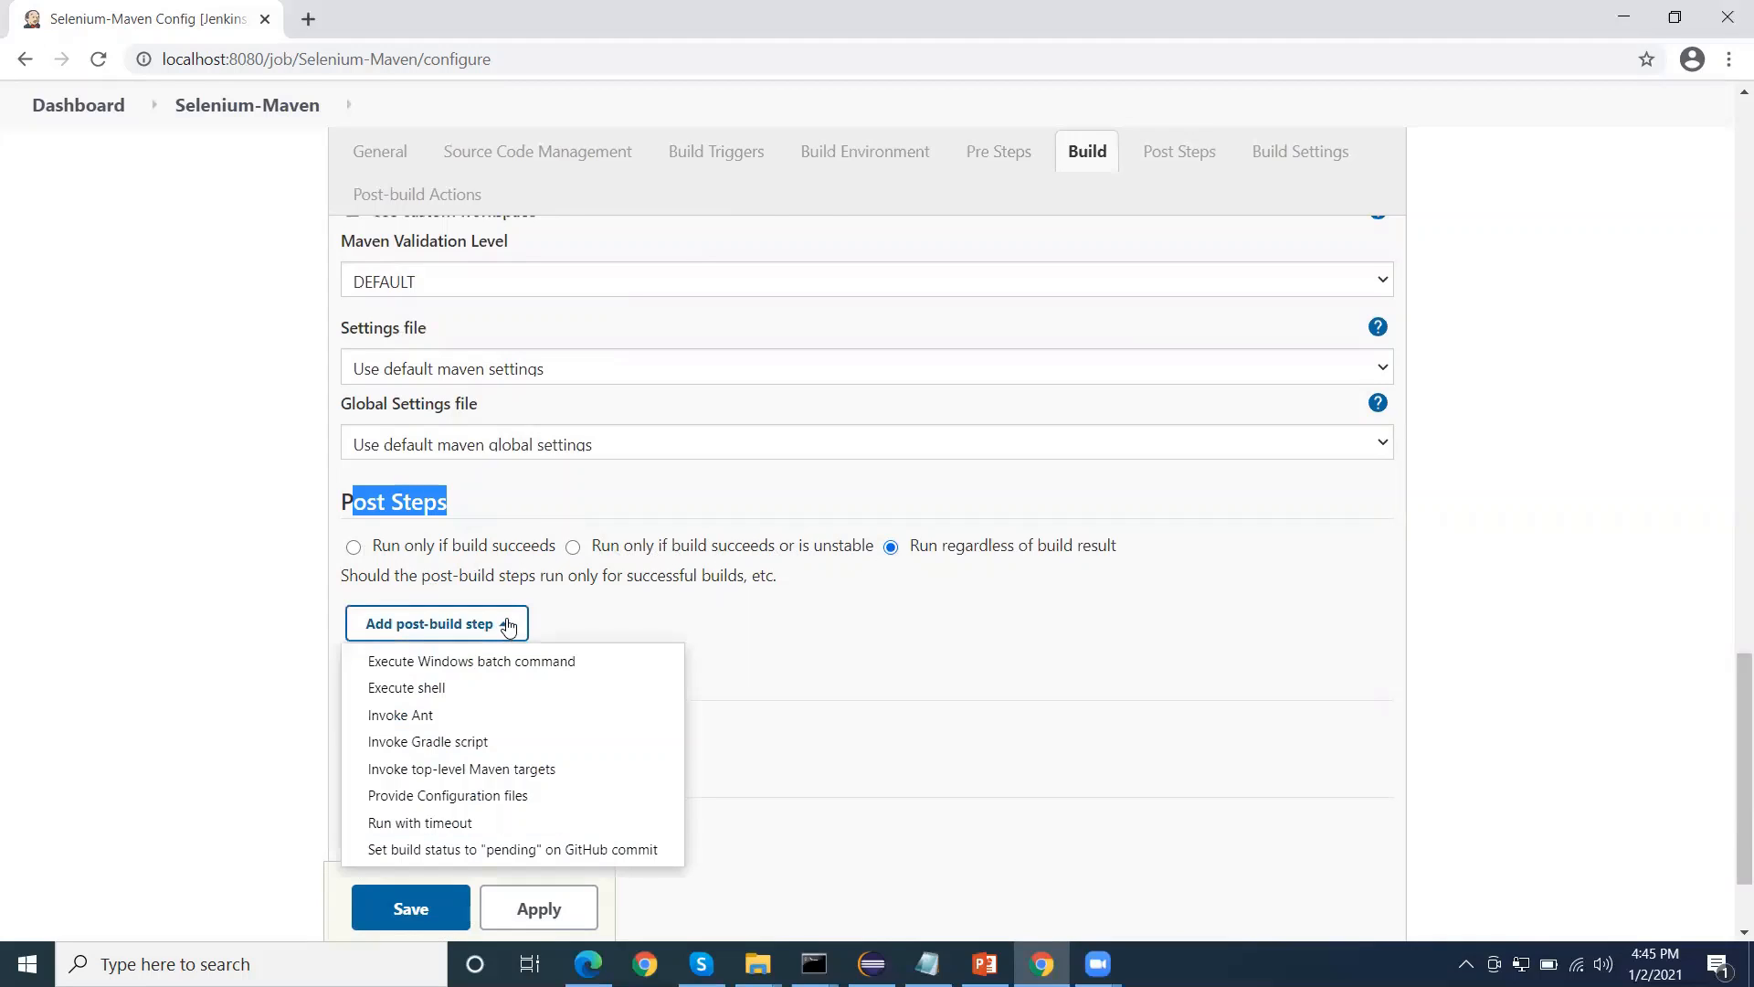
scroll(439, 704, down, 2)
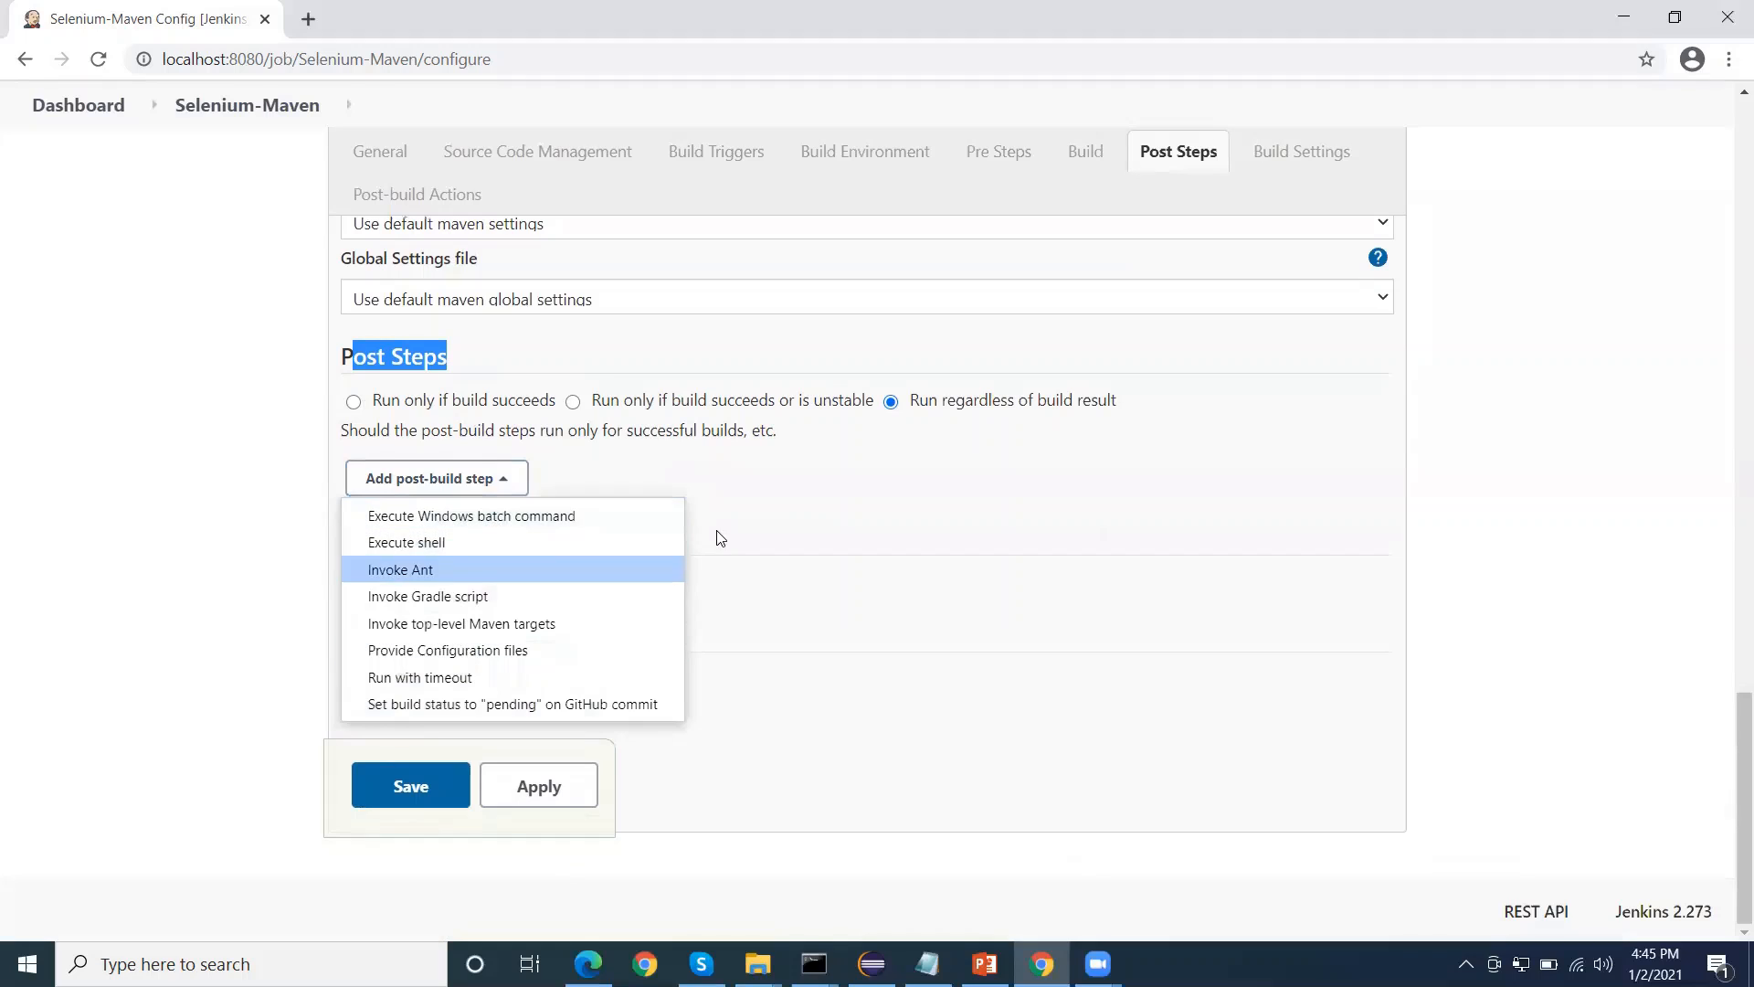
click(772, 525)
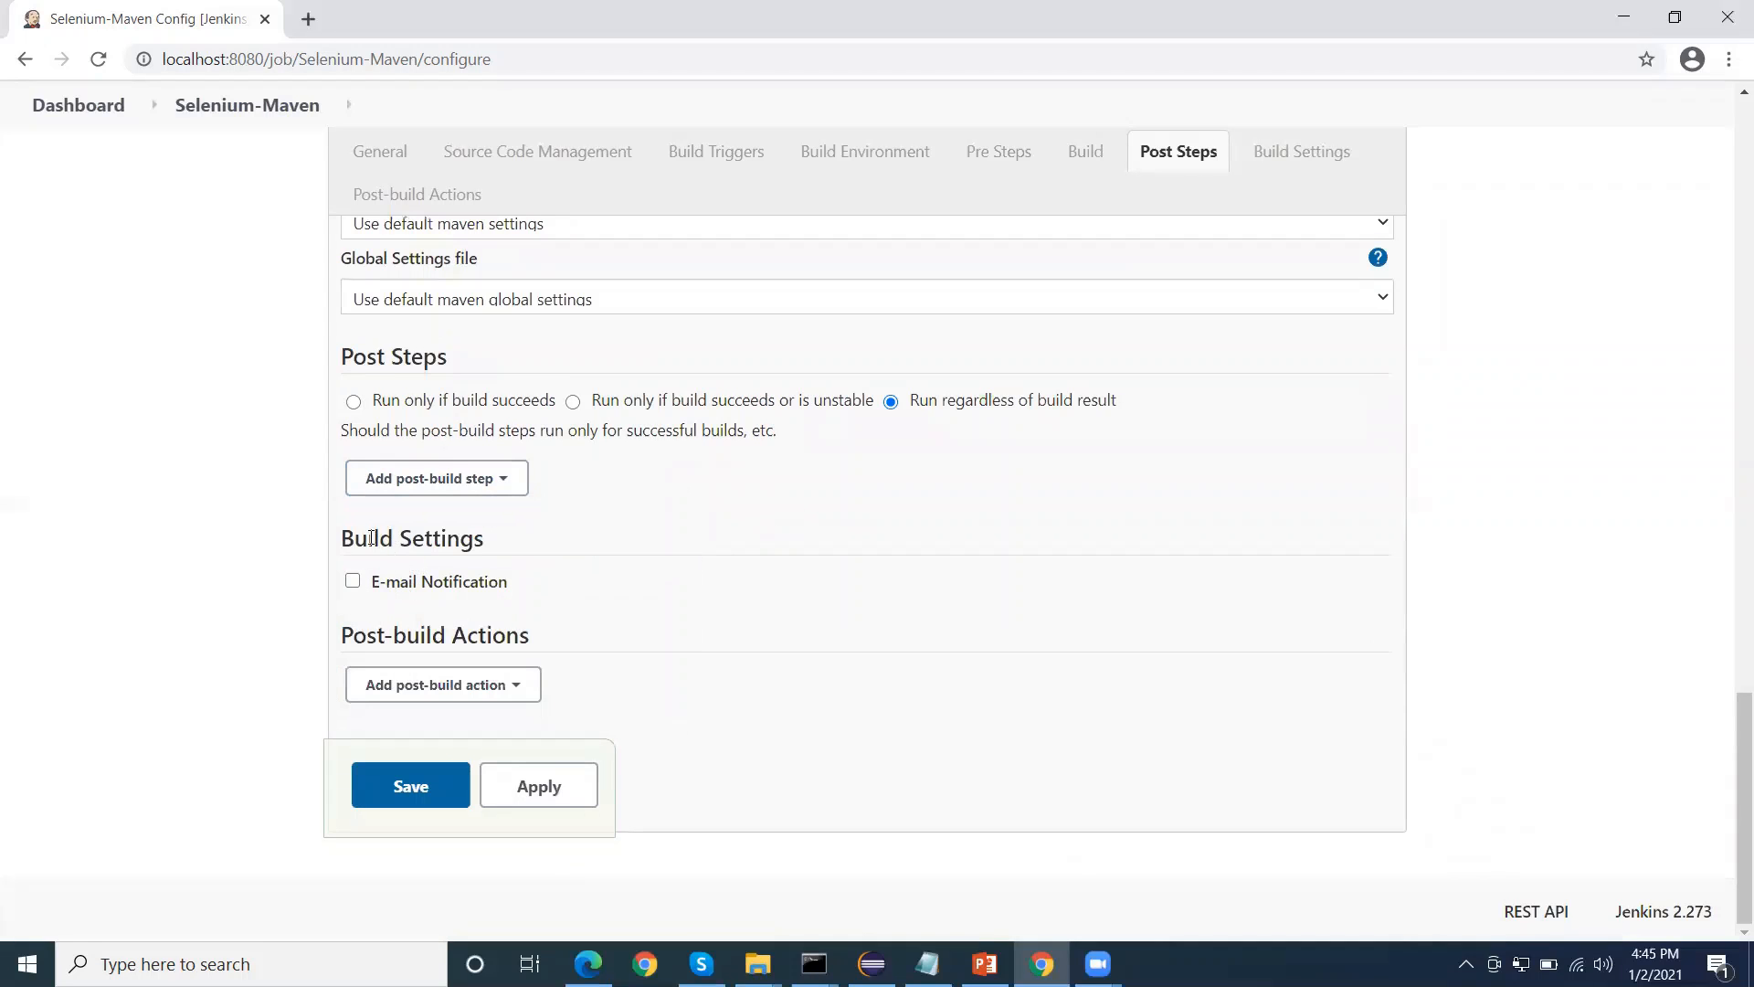
Enable E-mail Notification in Build Settings, leaving Recipients empty and separate e-mails to individuals who broke the build off
drag(354, 539, 459, 540)
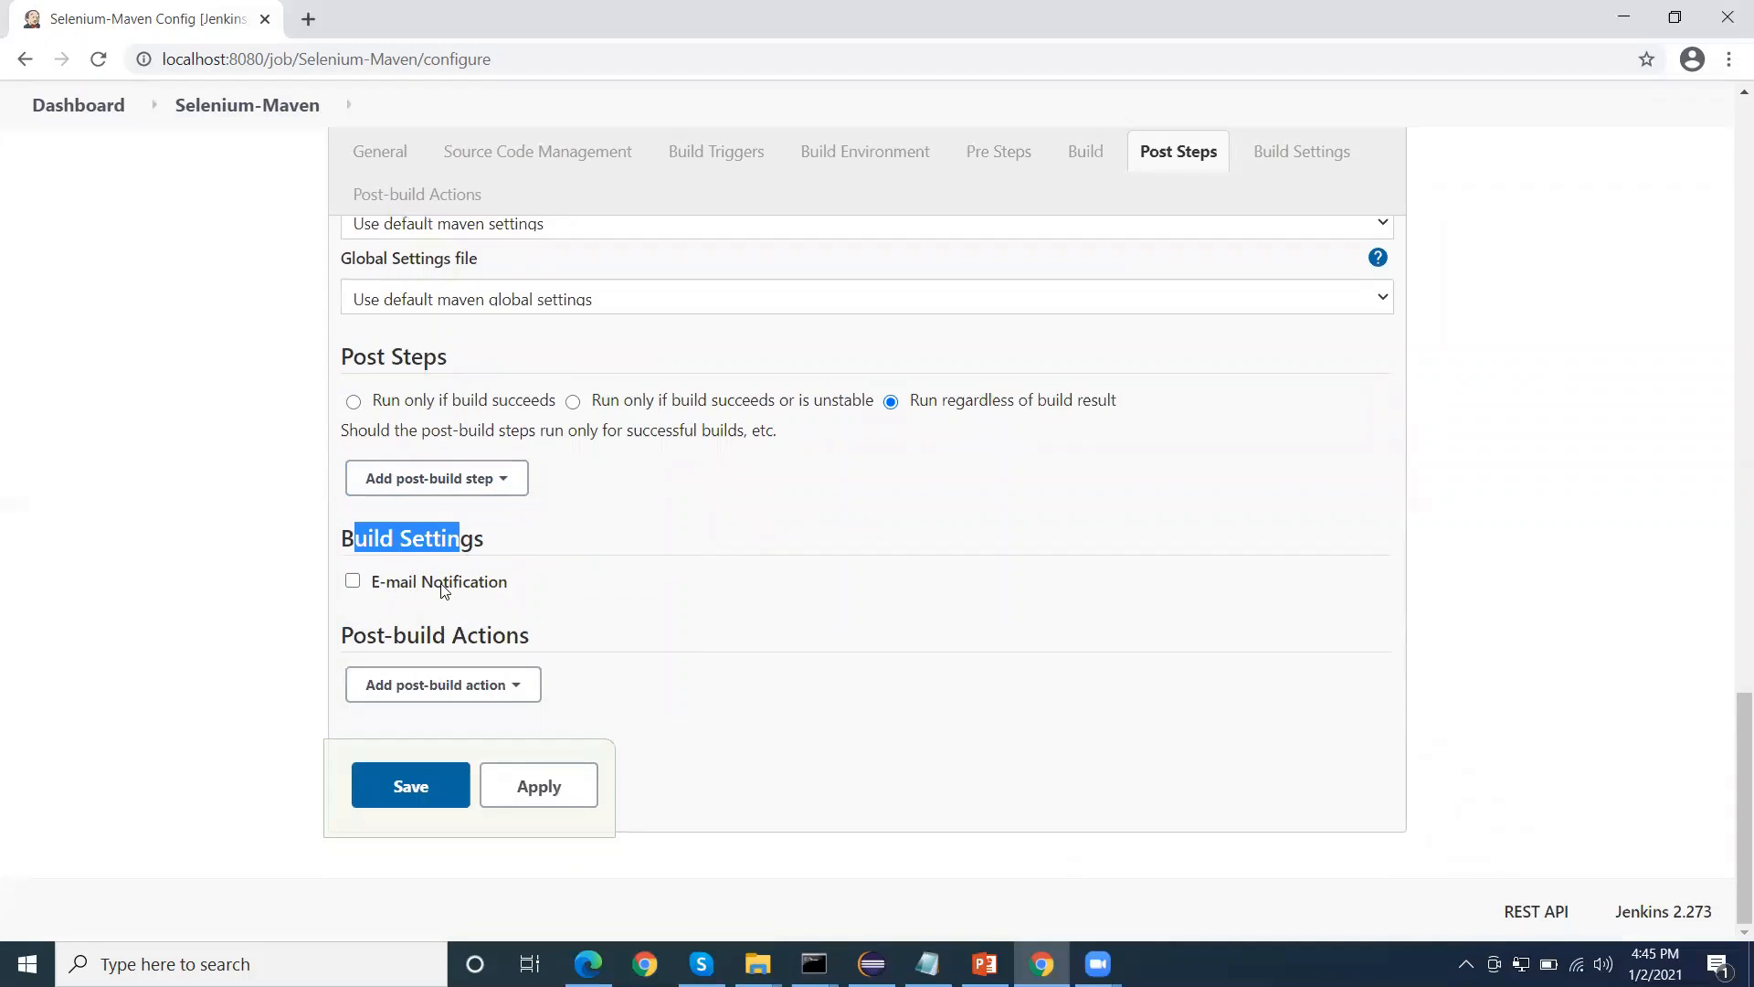
click(354, 582)
scroll(489, 522, down, 2)
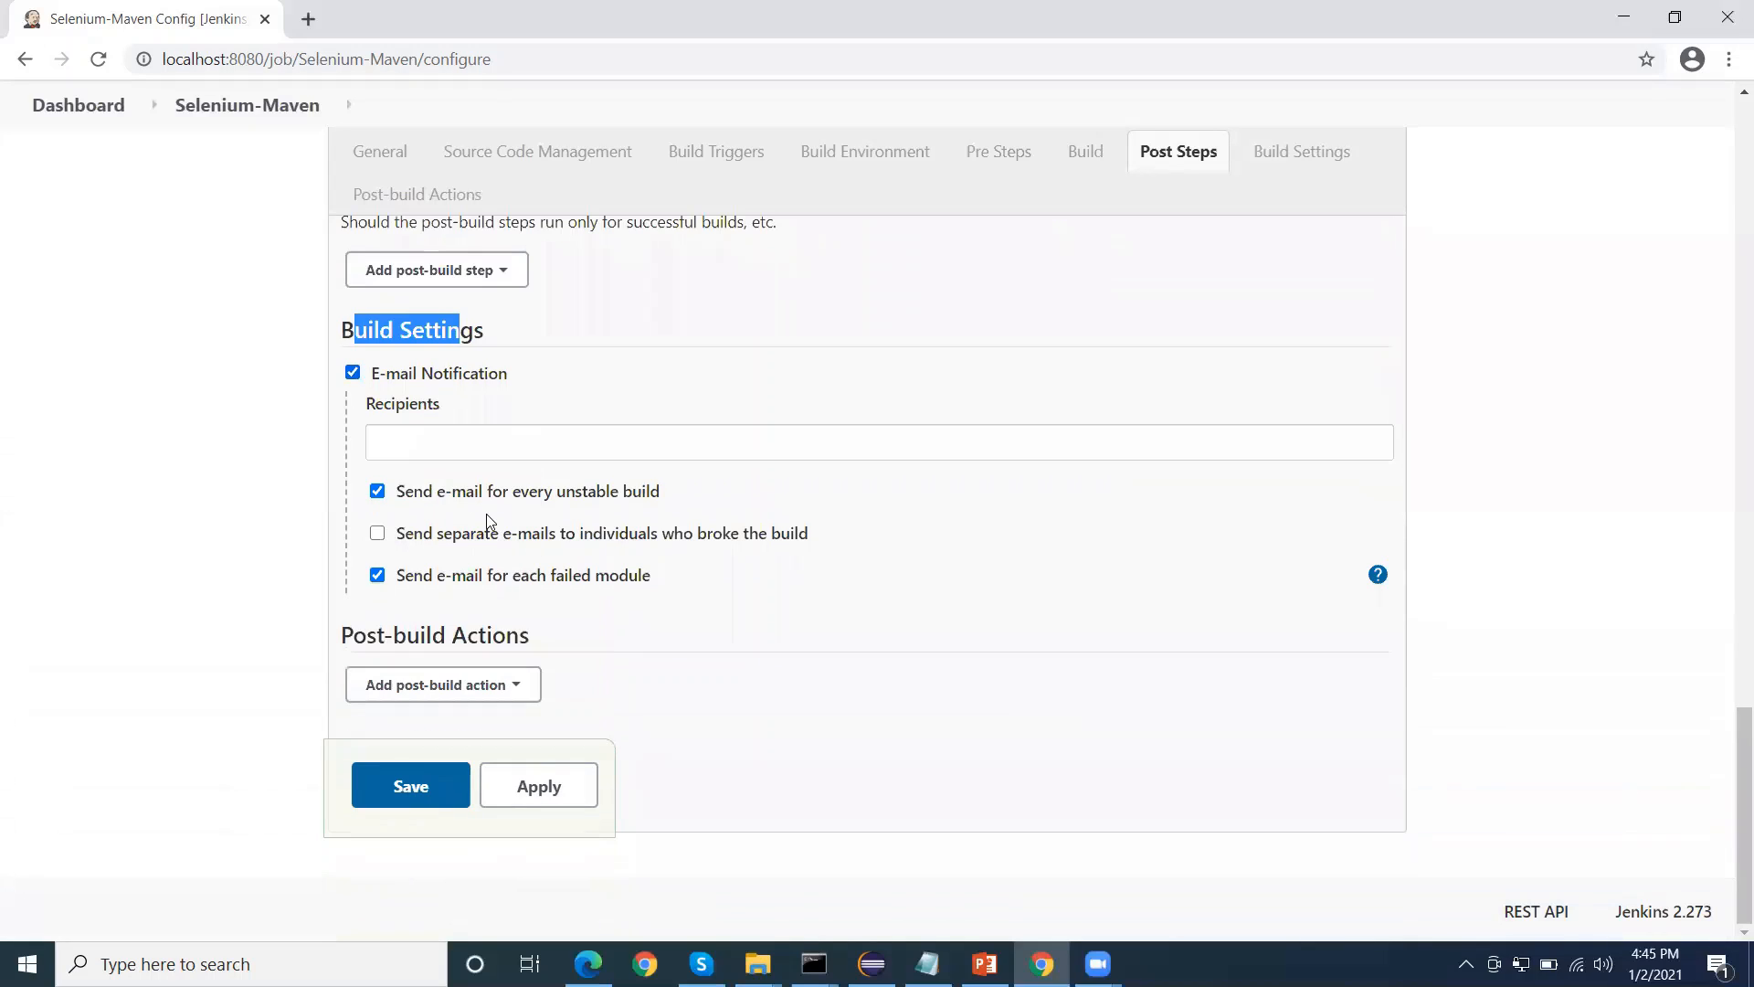
click(430, 442)
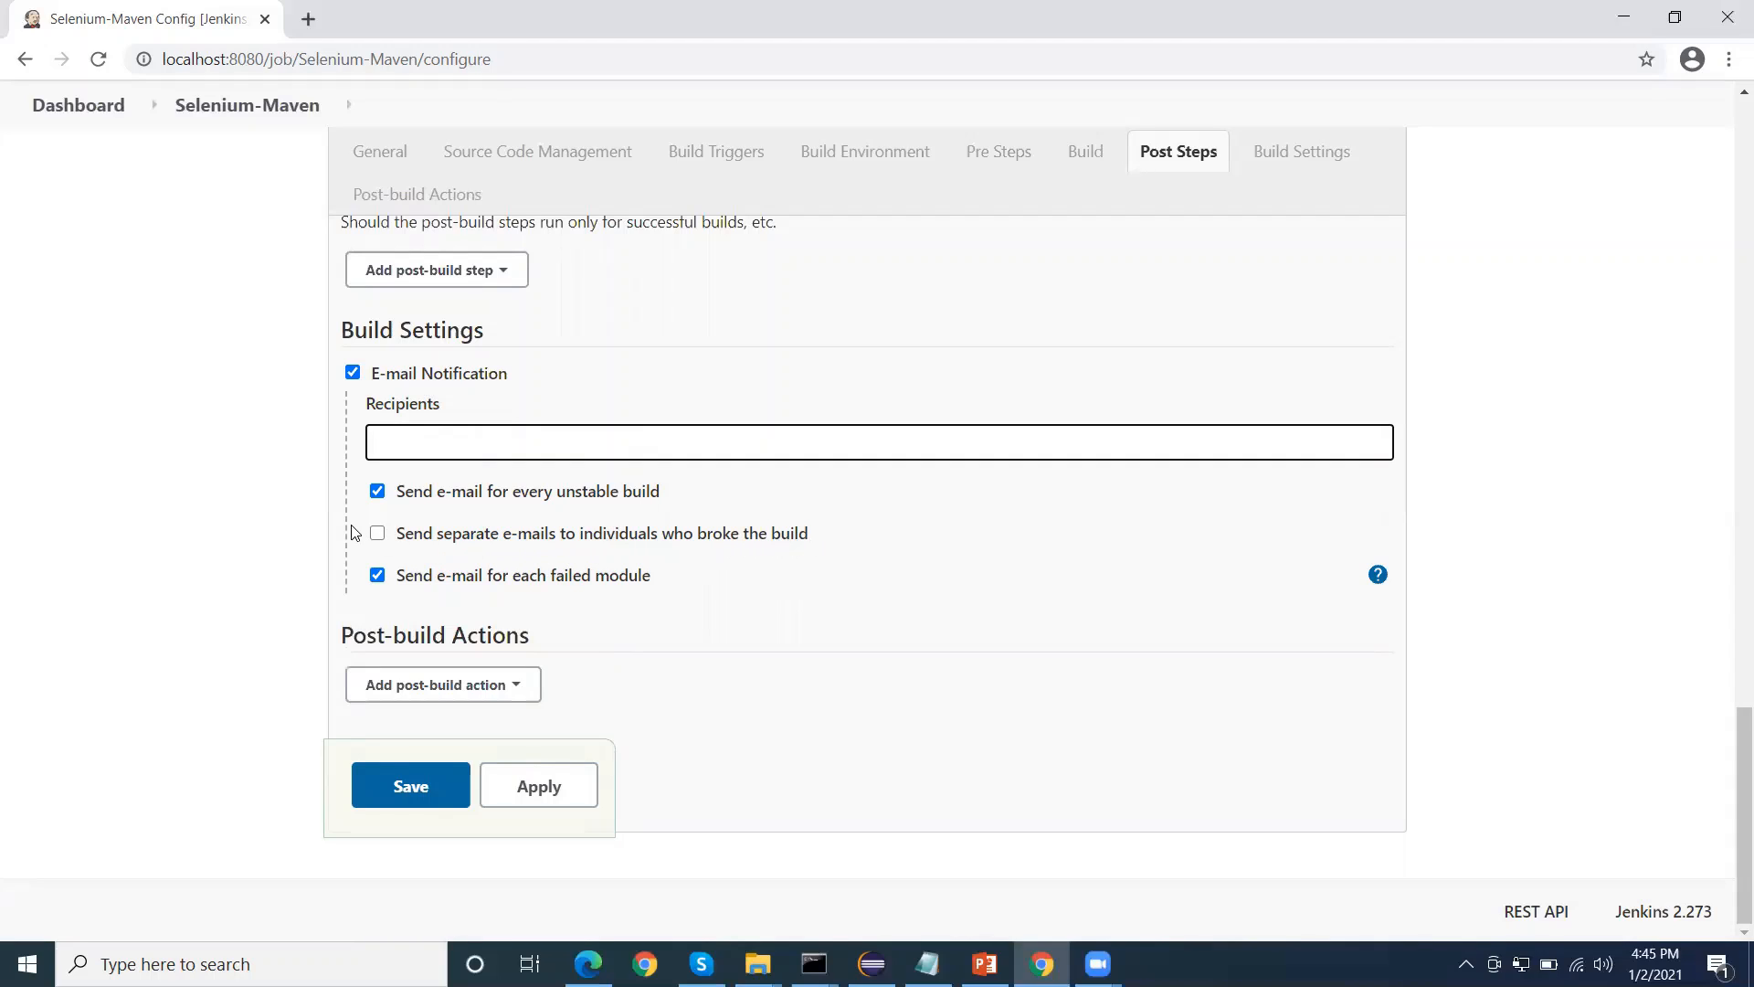
click(378, 535)
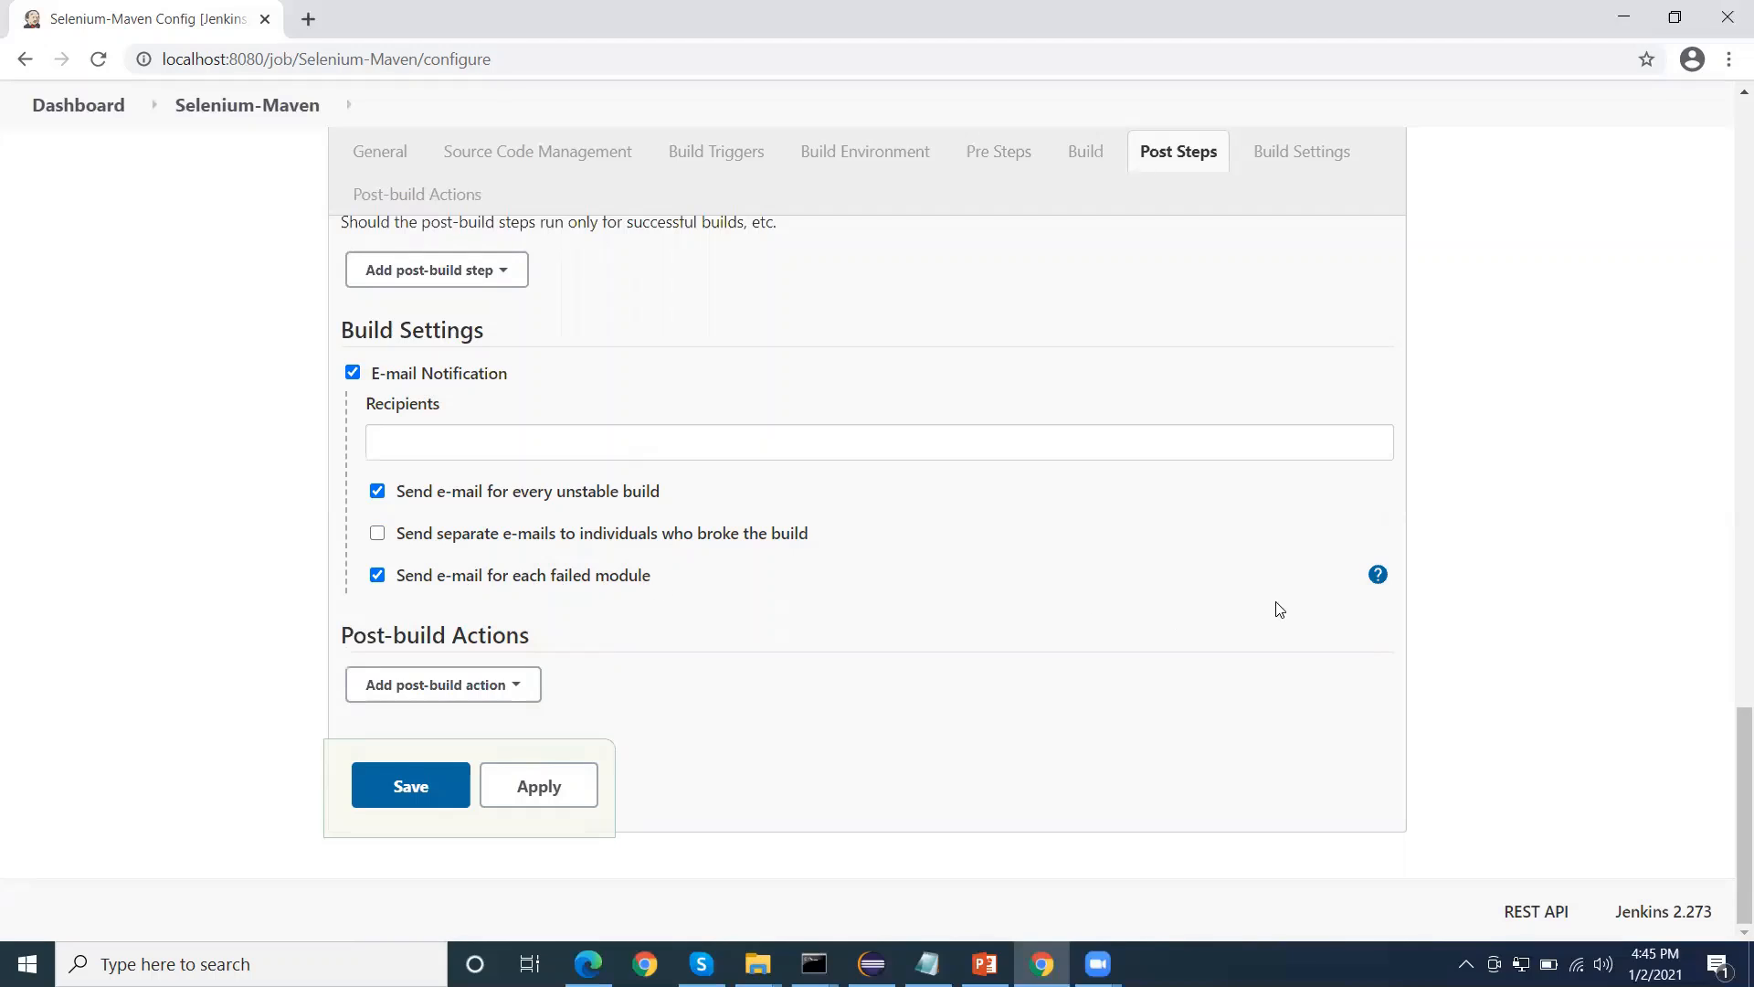
Review the available post-build actions without adding one, and save the Selenium-Maven job configuration
click(528, 696)
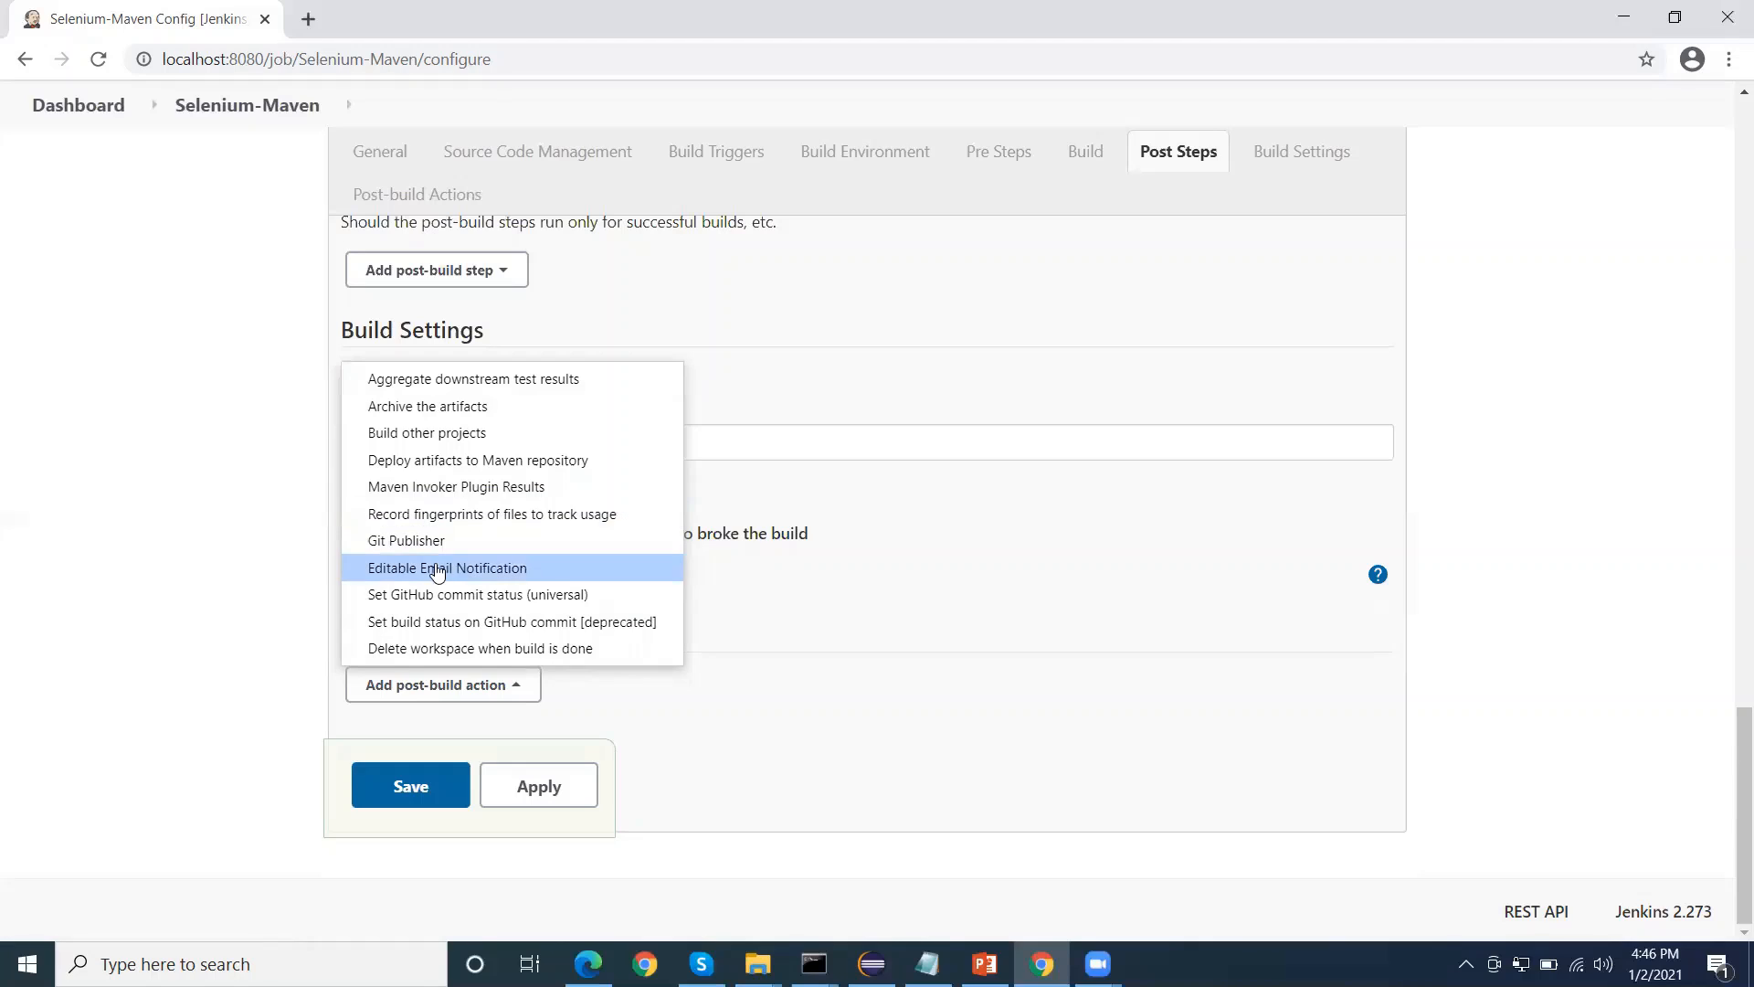
click(176, 541)
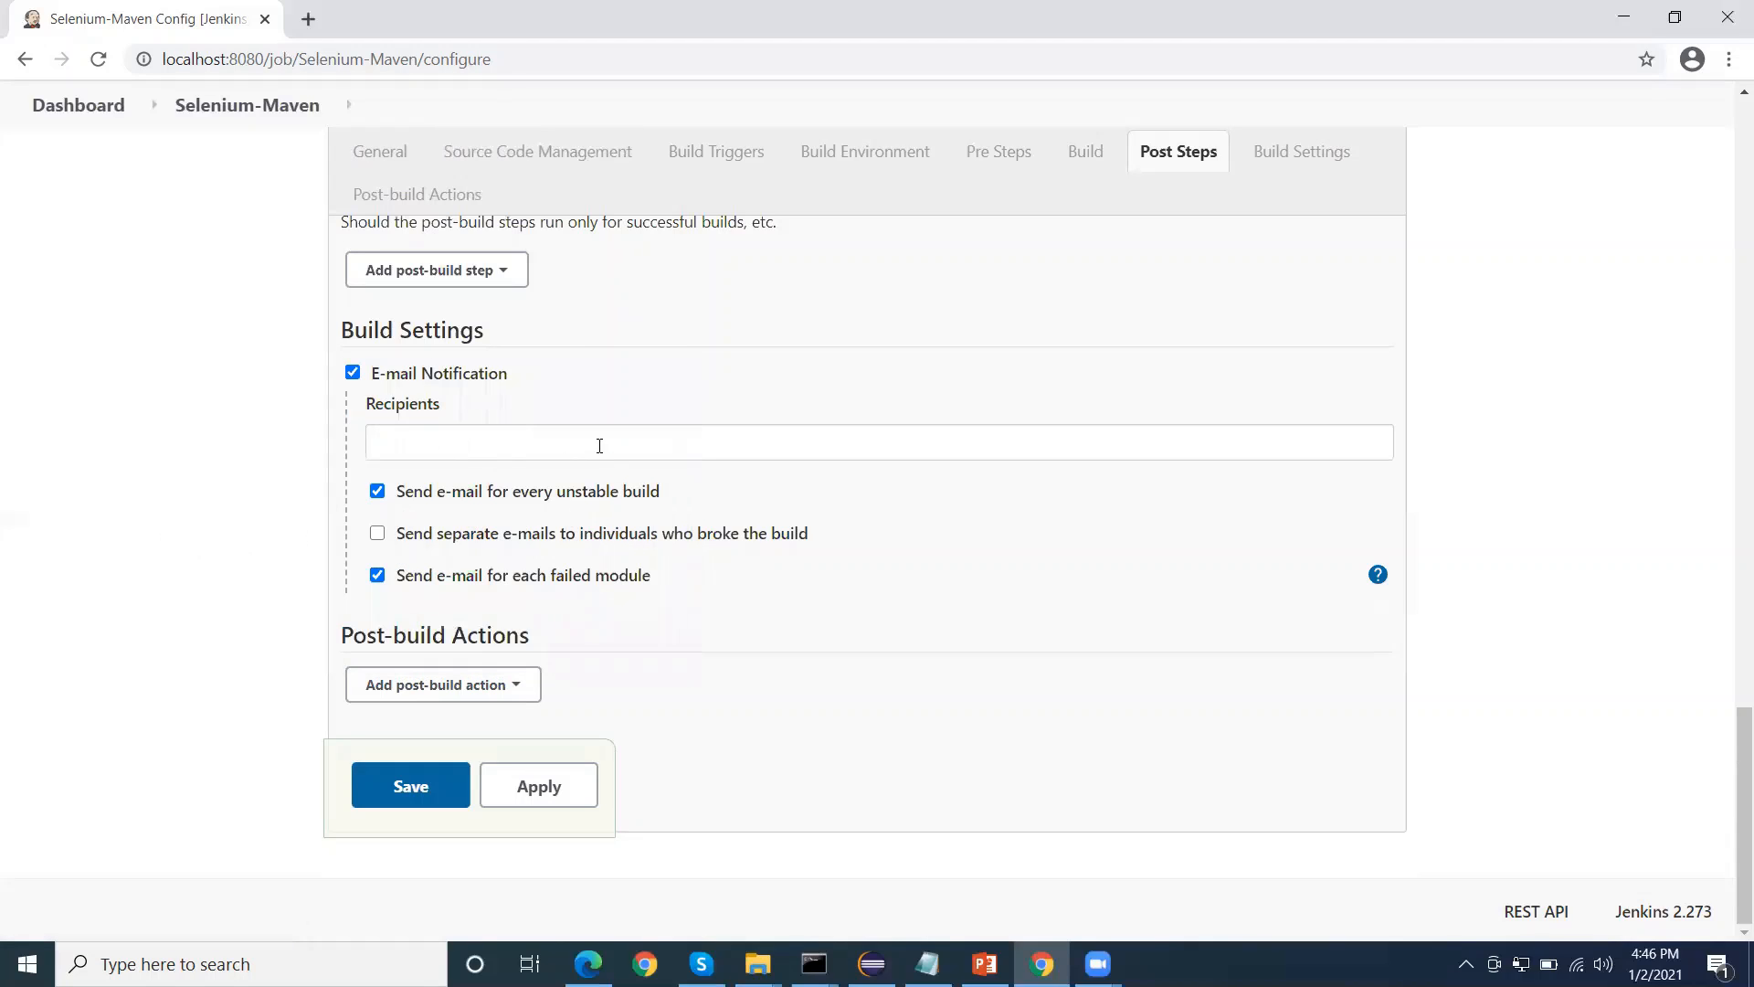
scroll(599, 445, up, 9)
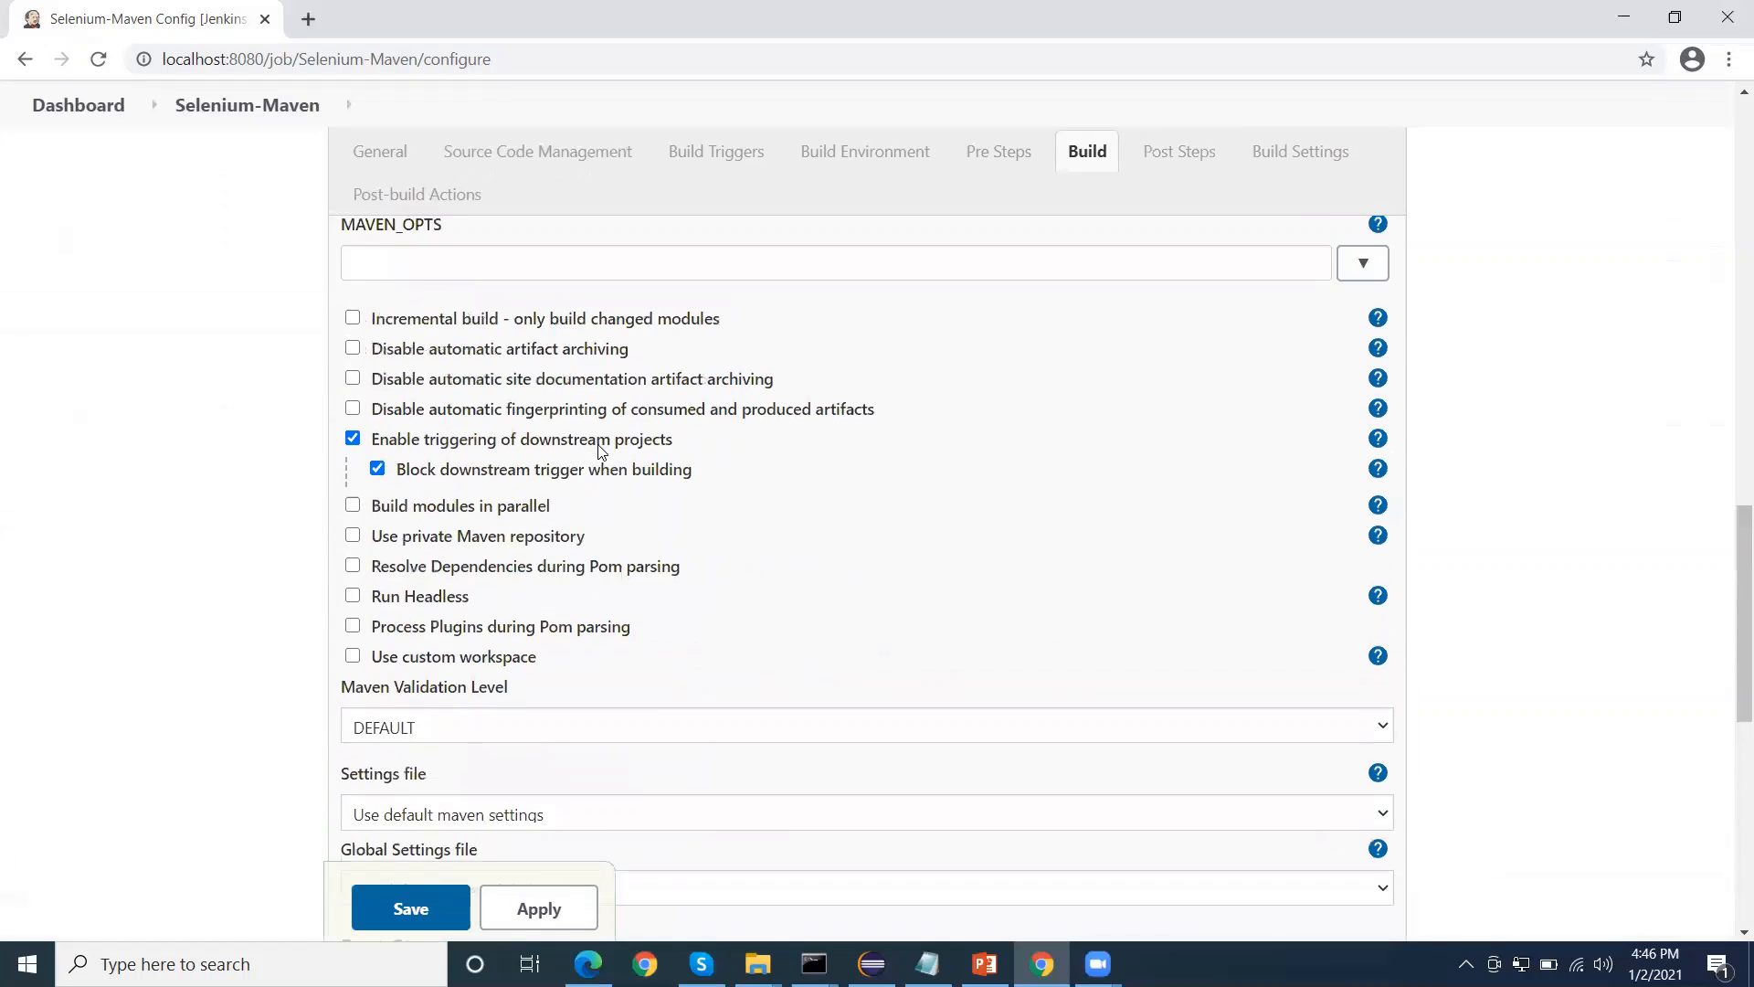
scroll(600, 446, up, 10)
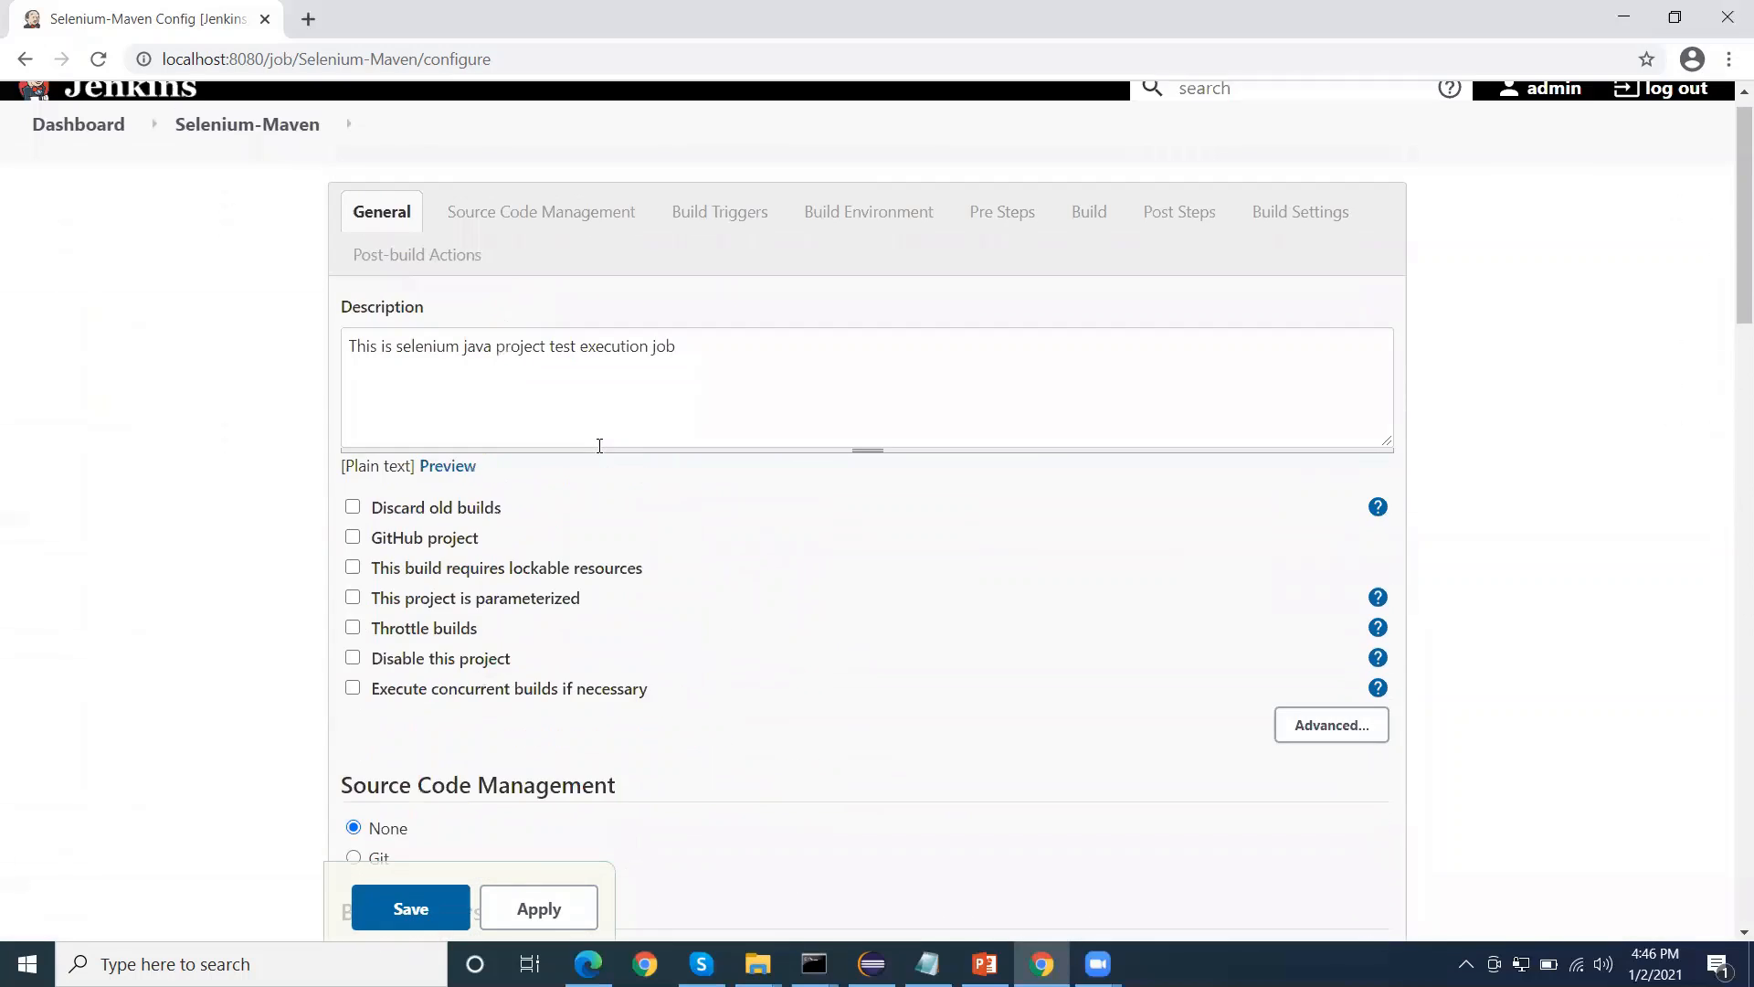
scroll(596, 450, down, 10)
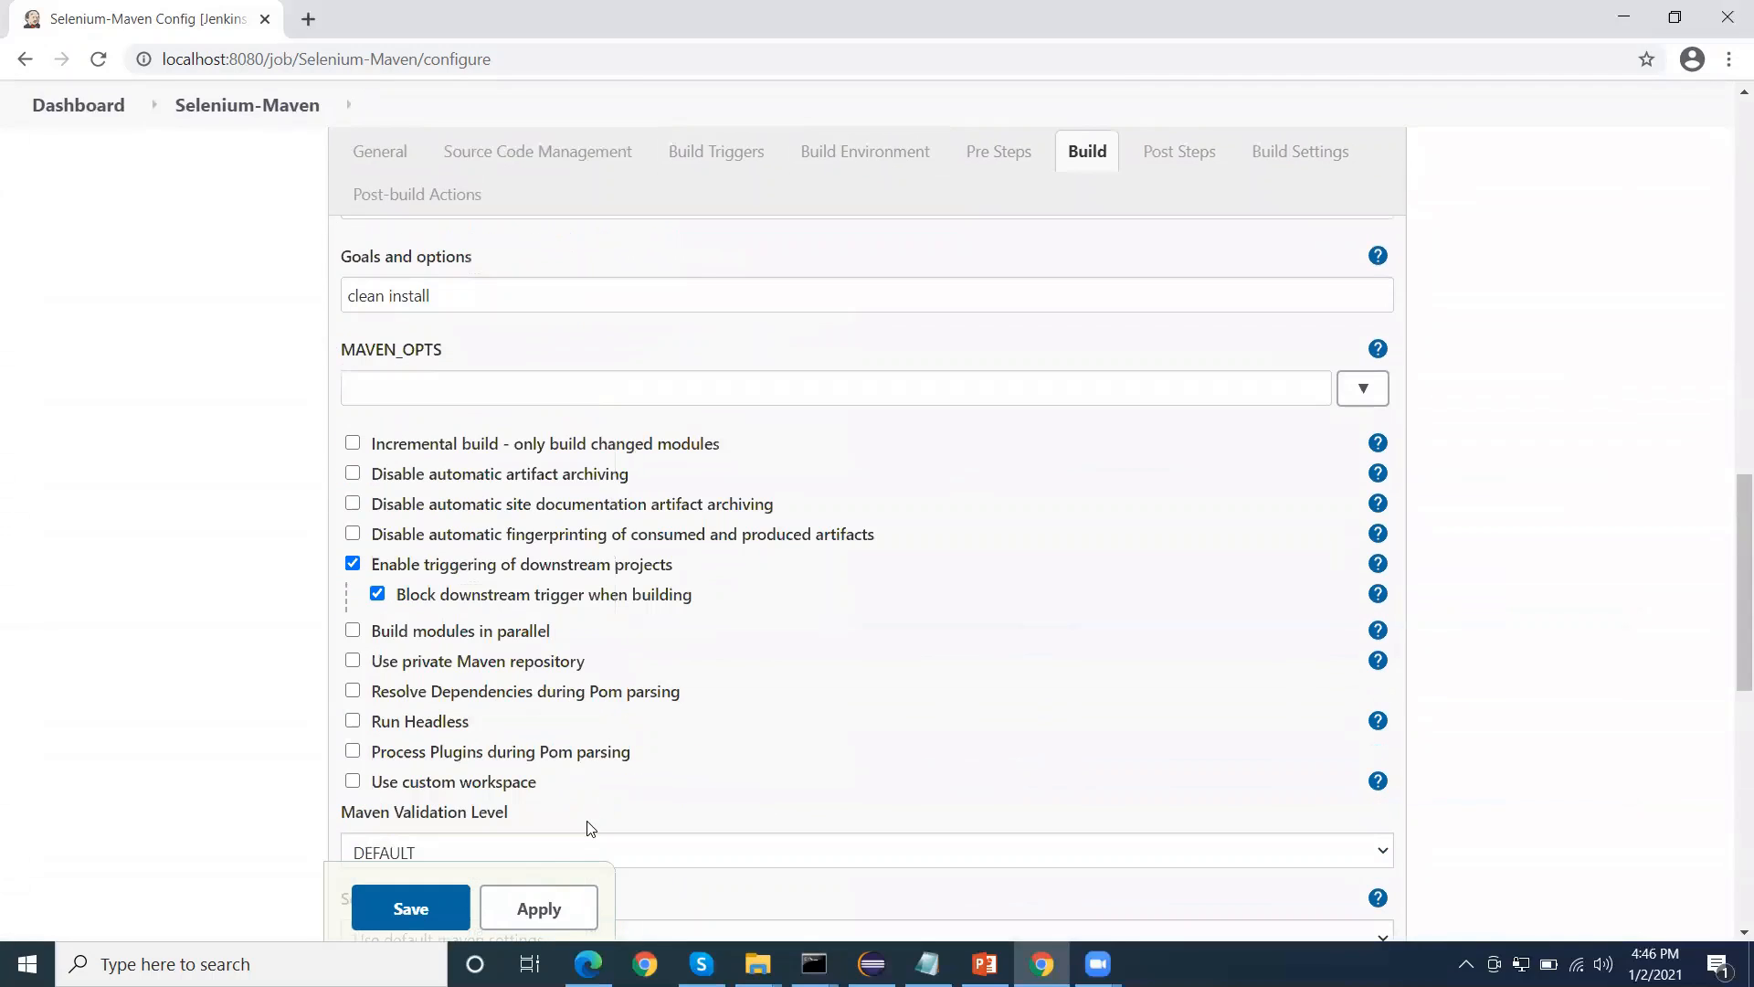
click(411, 907)
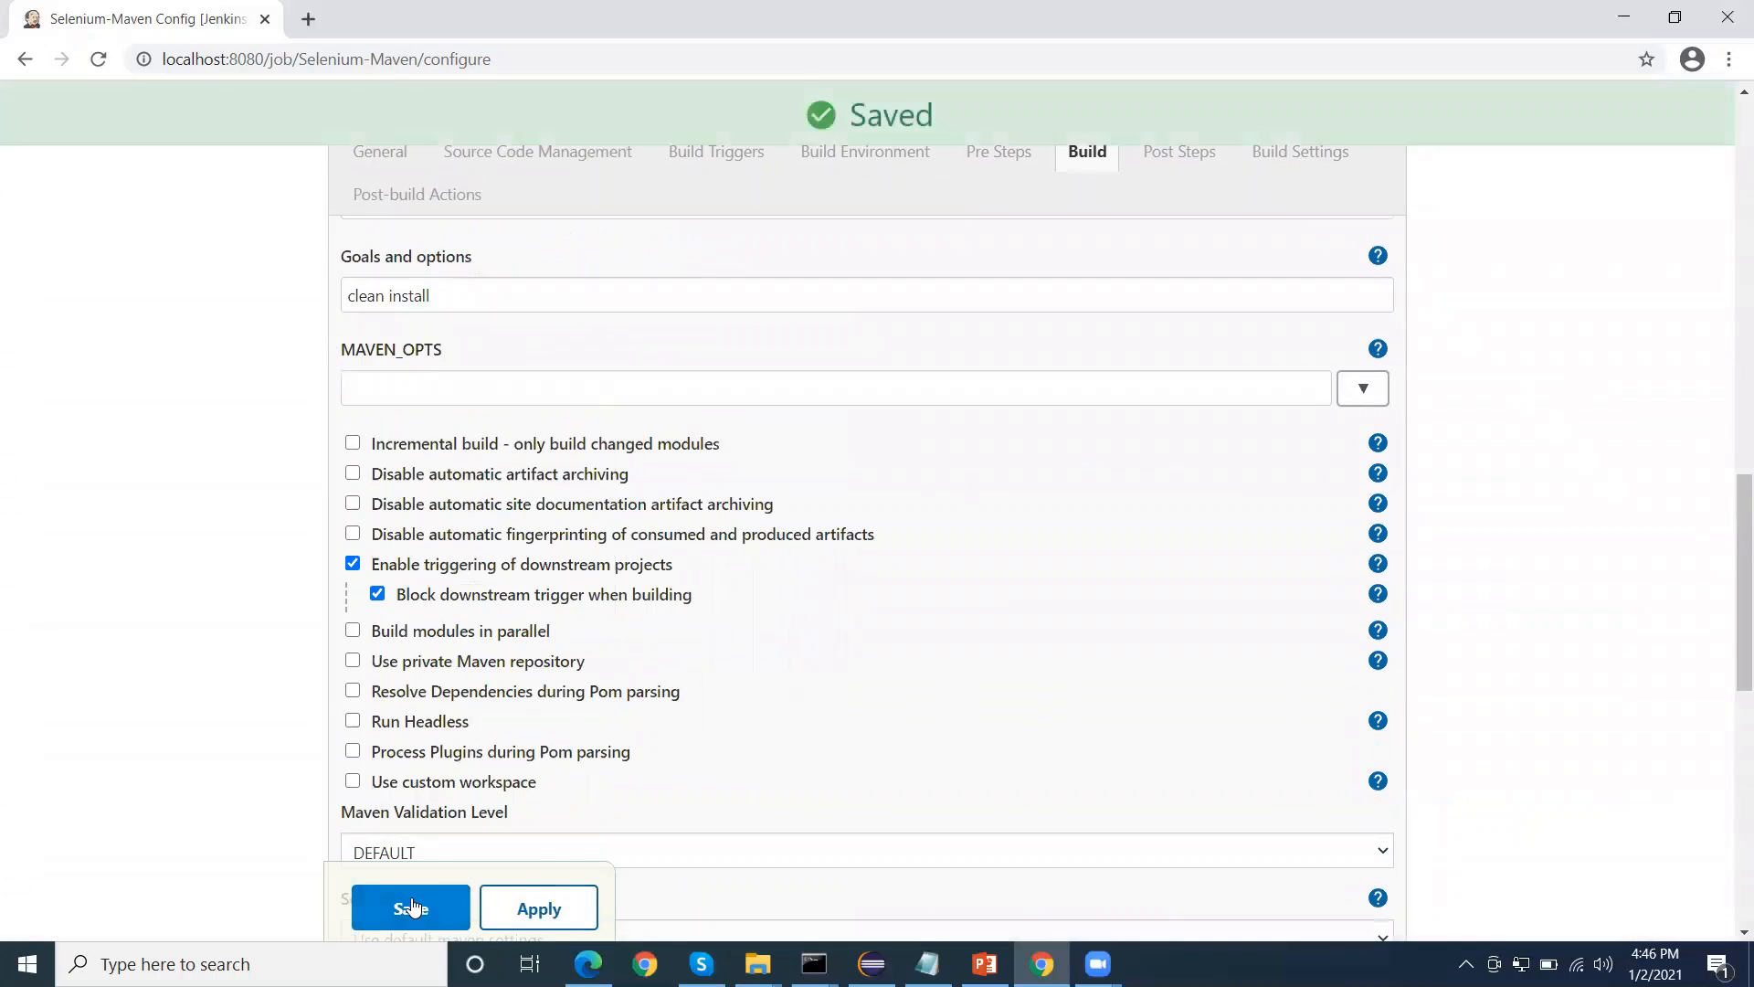
click(411, 907)
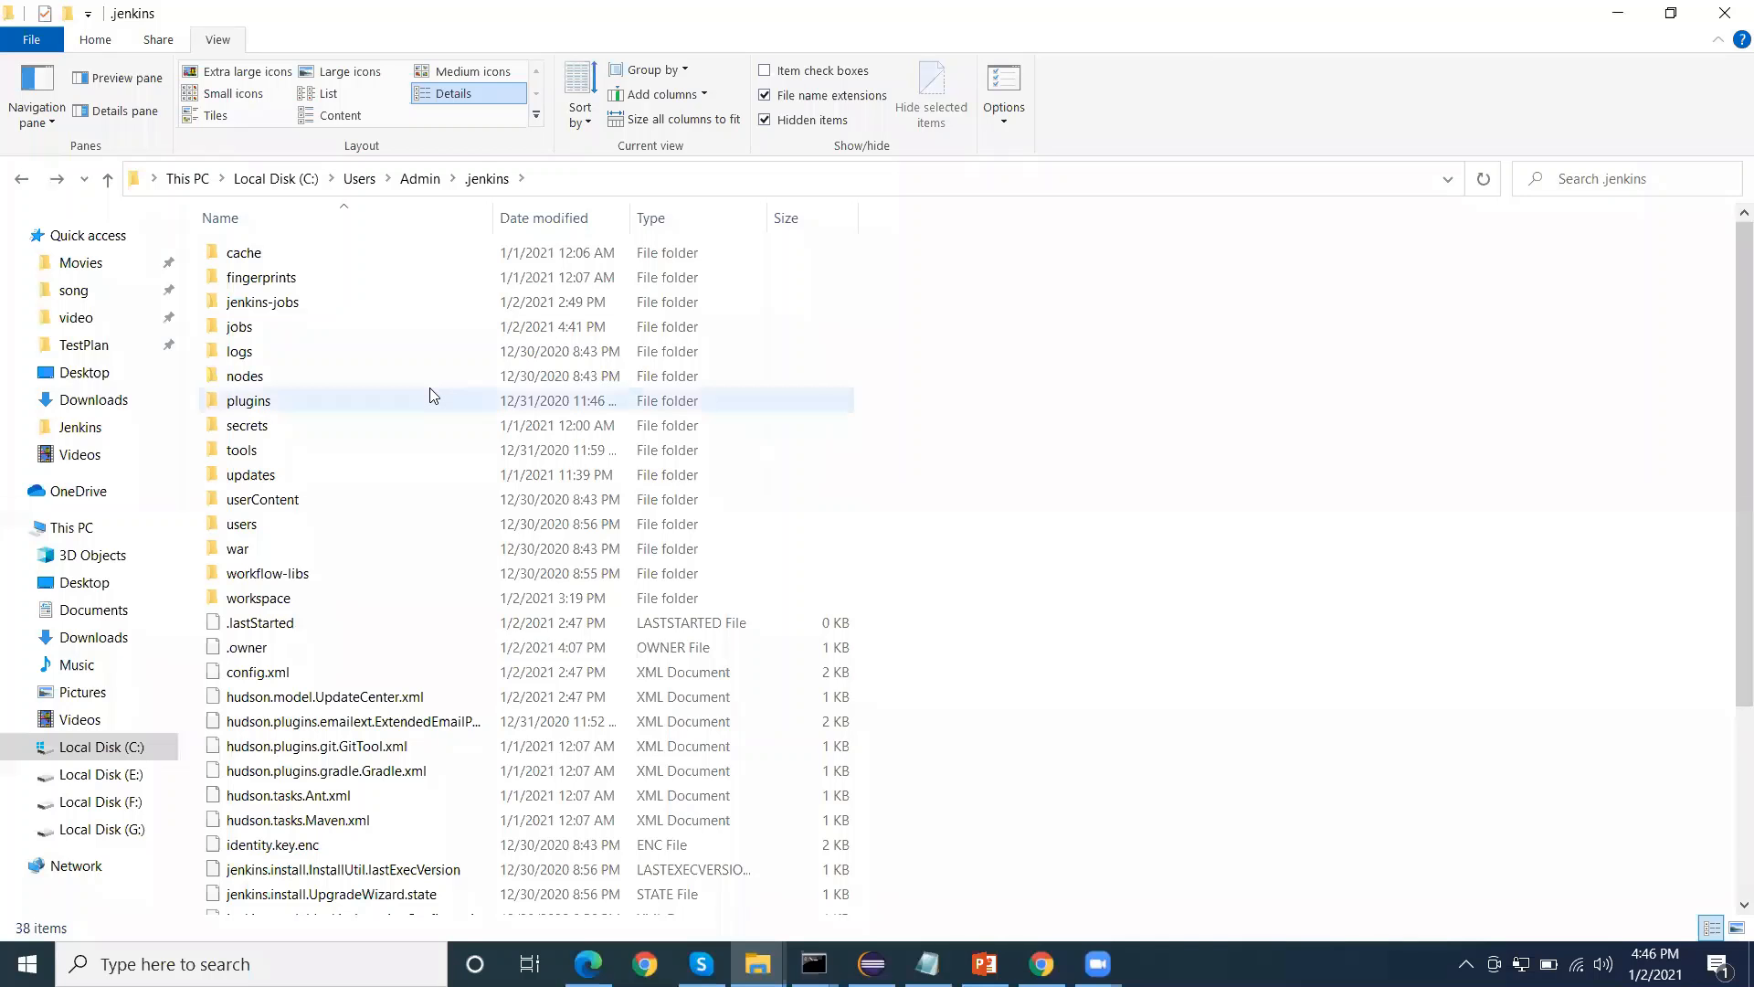
In File Explorer, open the workspace folder inside the .jenkins directory
scroll(450, 383, down, 1)
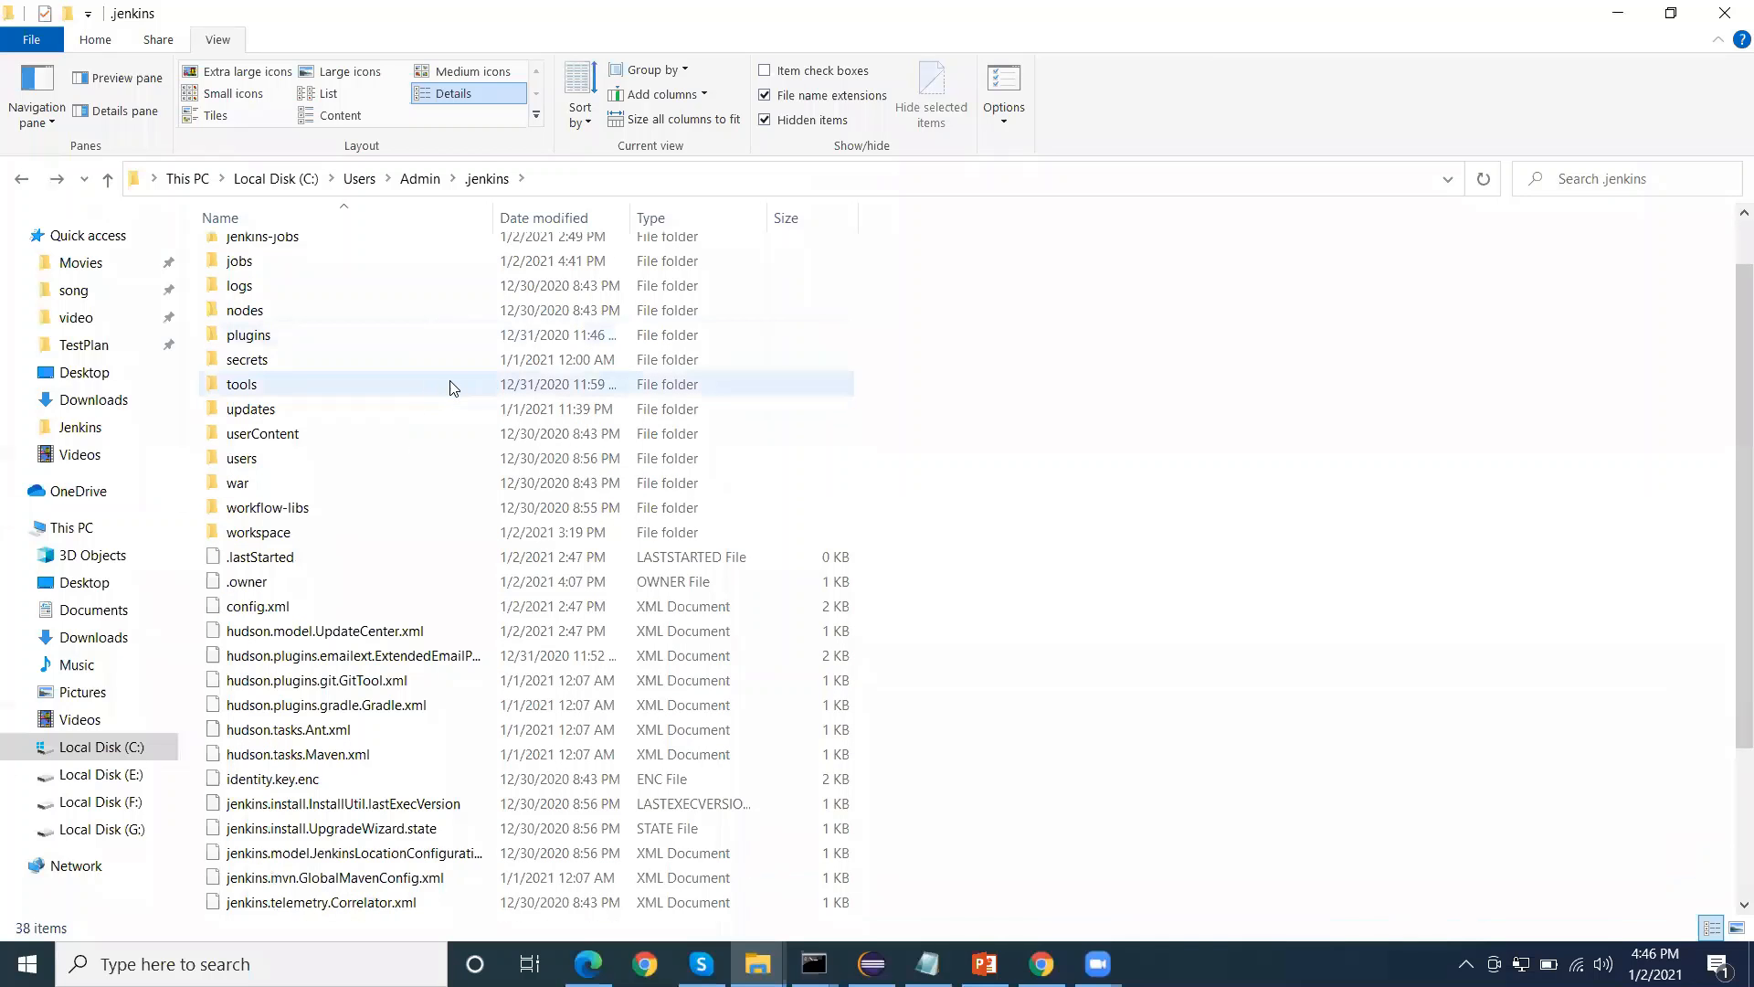
click(271, 537)
double_click(271, 537)
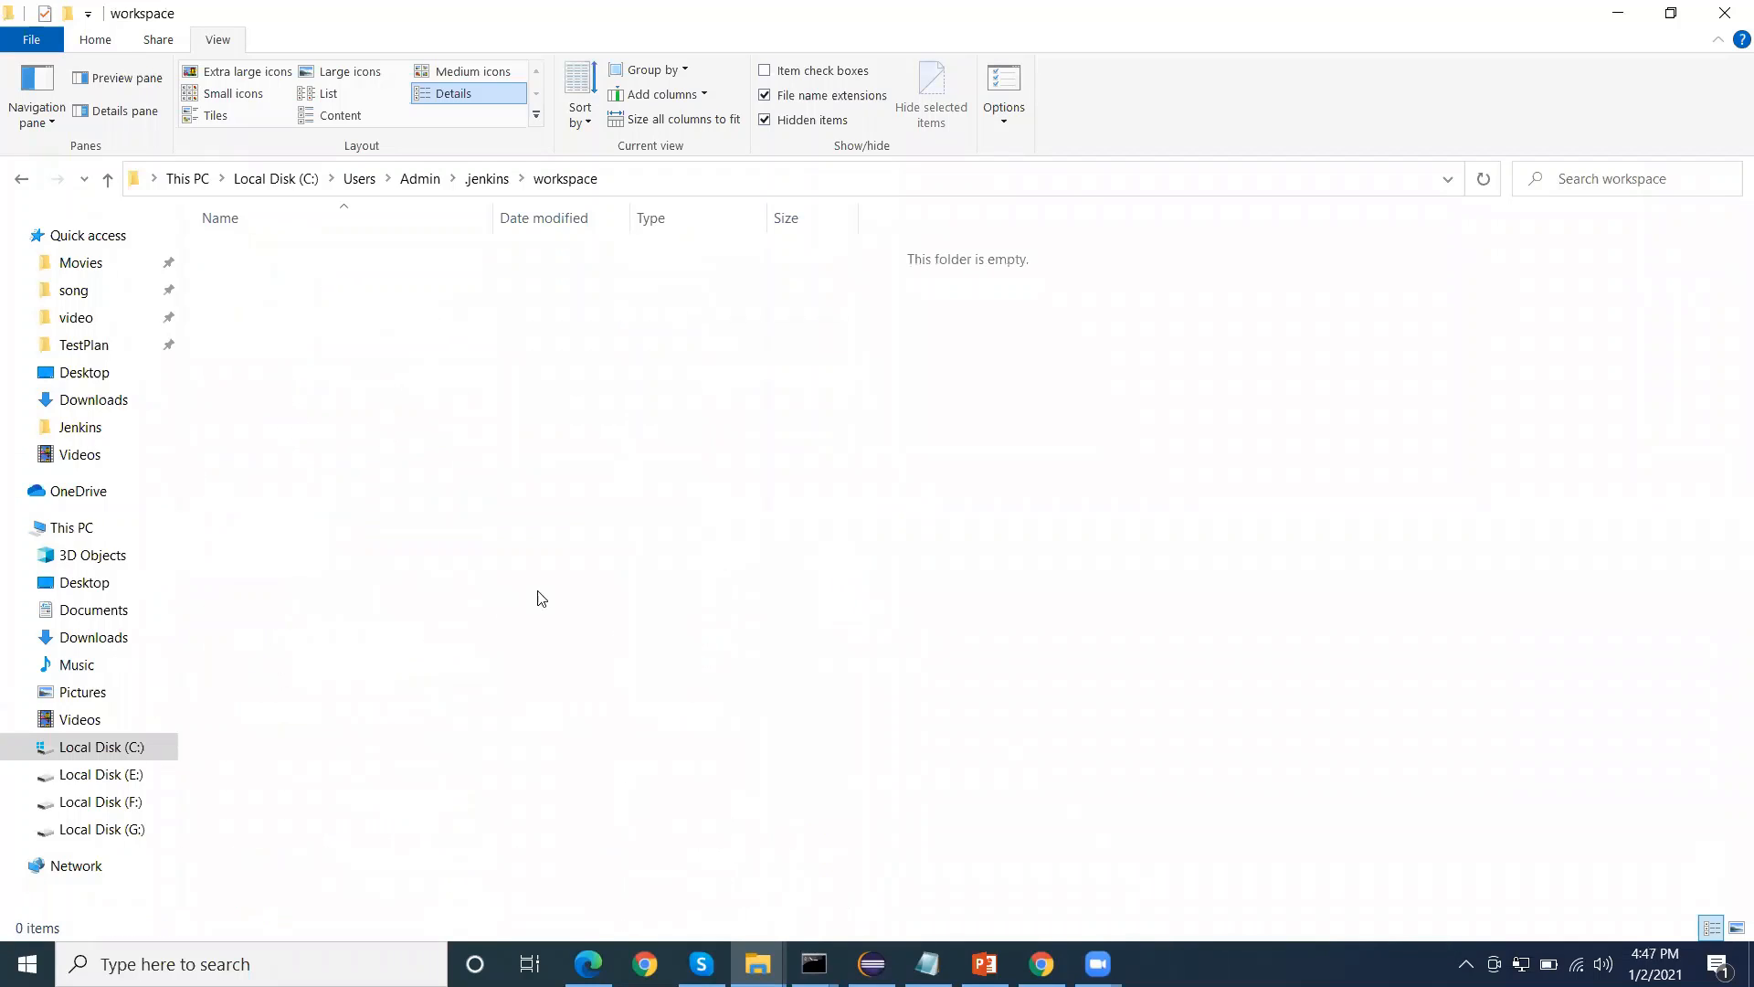
Switch back to Jenkins in the browser and start a build of the Selenium-Maven job
mouse_move(1030, 961)
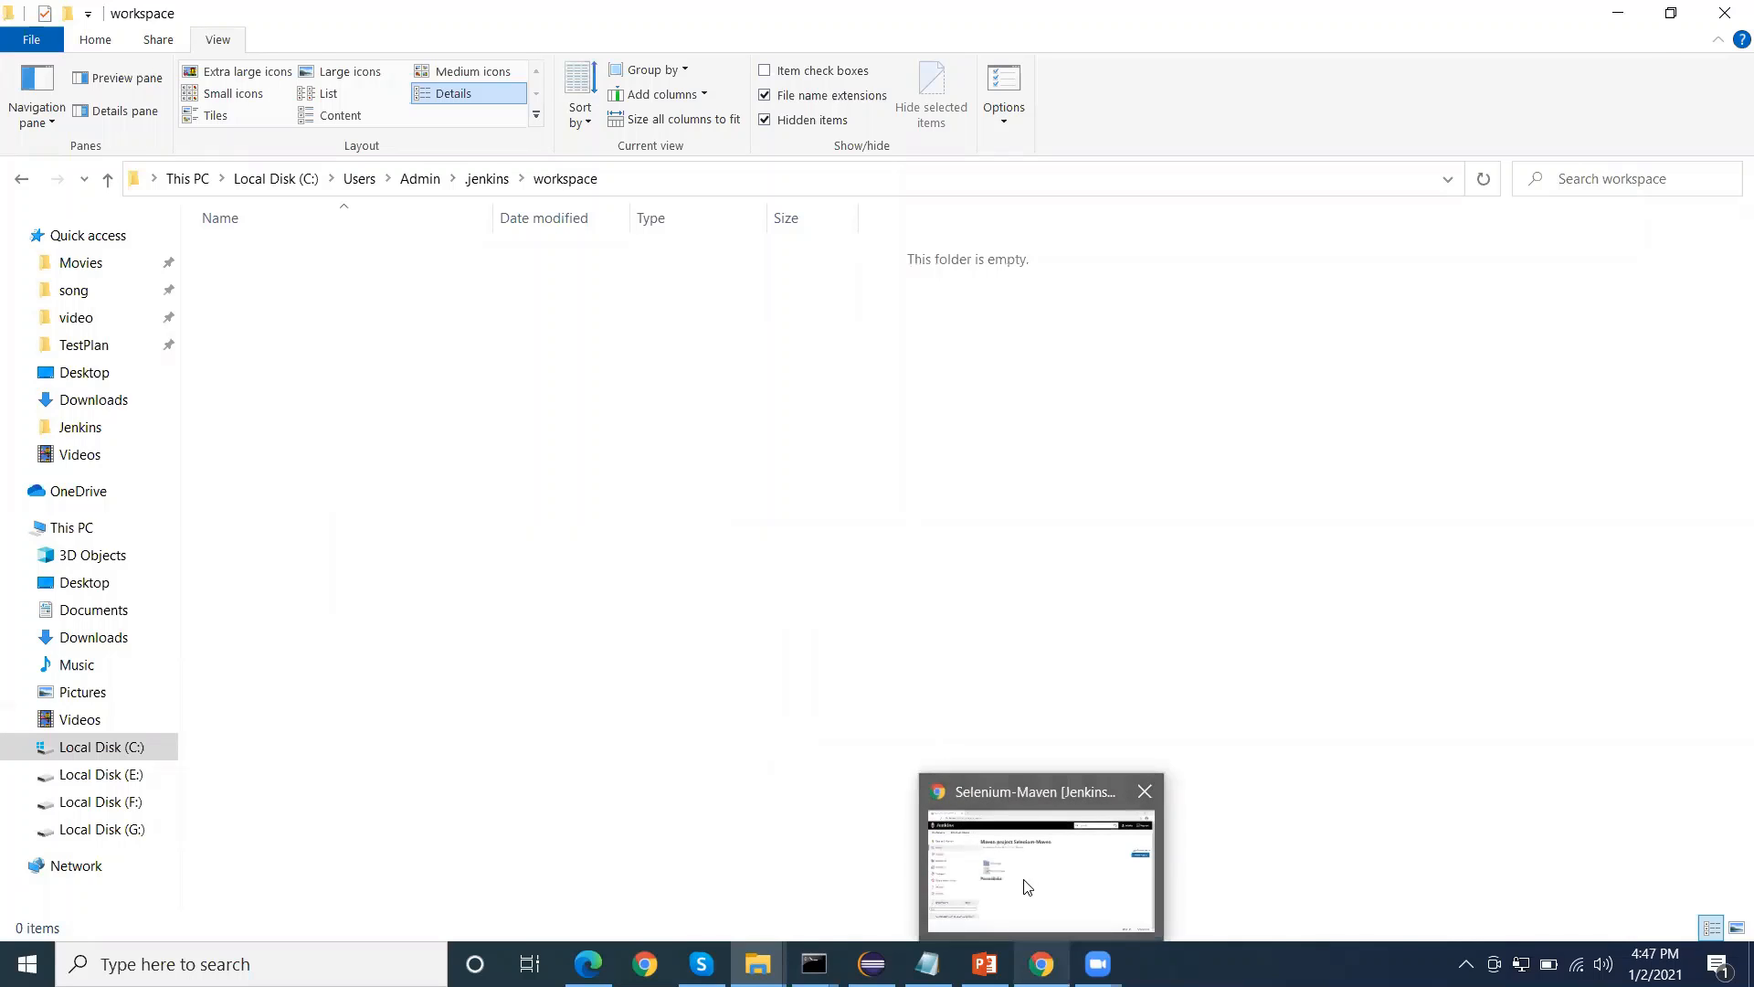
click(1023, 883)
click(123, 439)
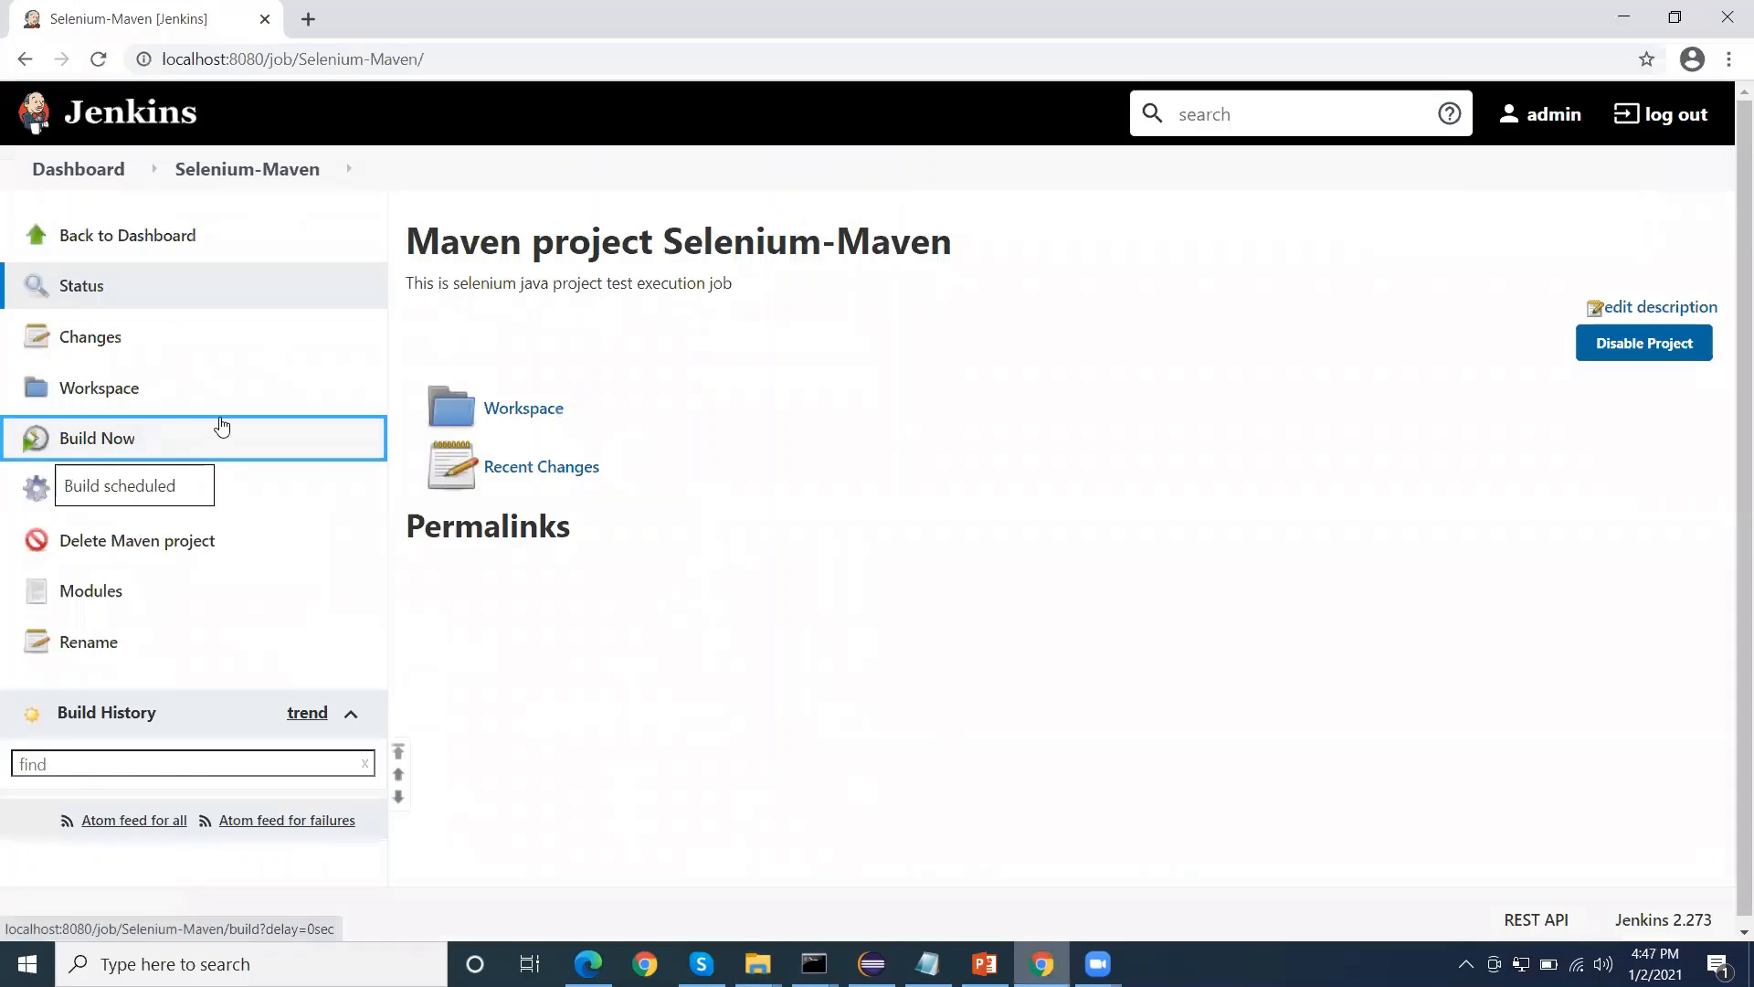
In File Explorer, copy the selenium-august project files, including pom.xml and testng.xml, into the workspace's Selenium-Maven folder
mouse_move(758, 964)
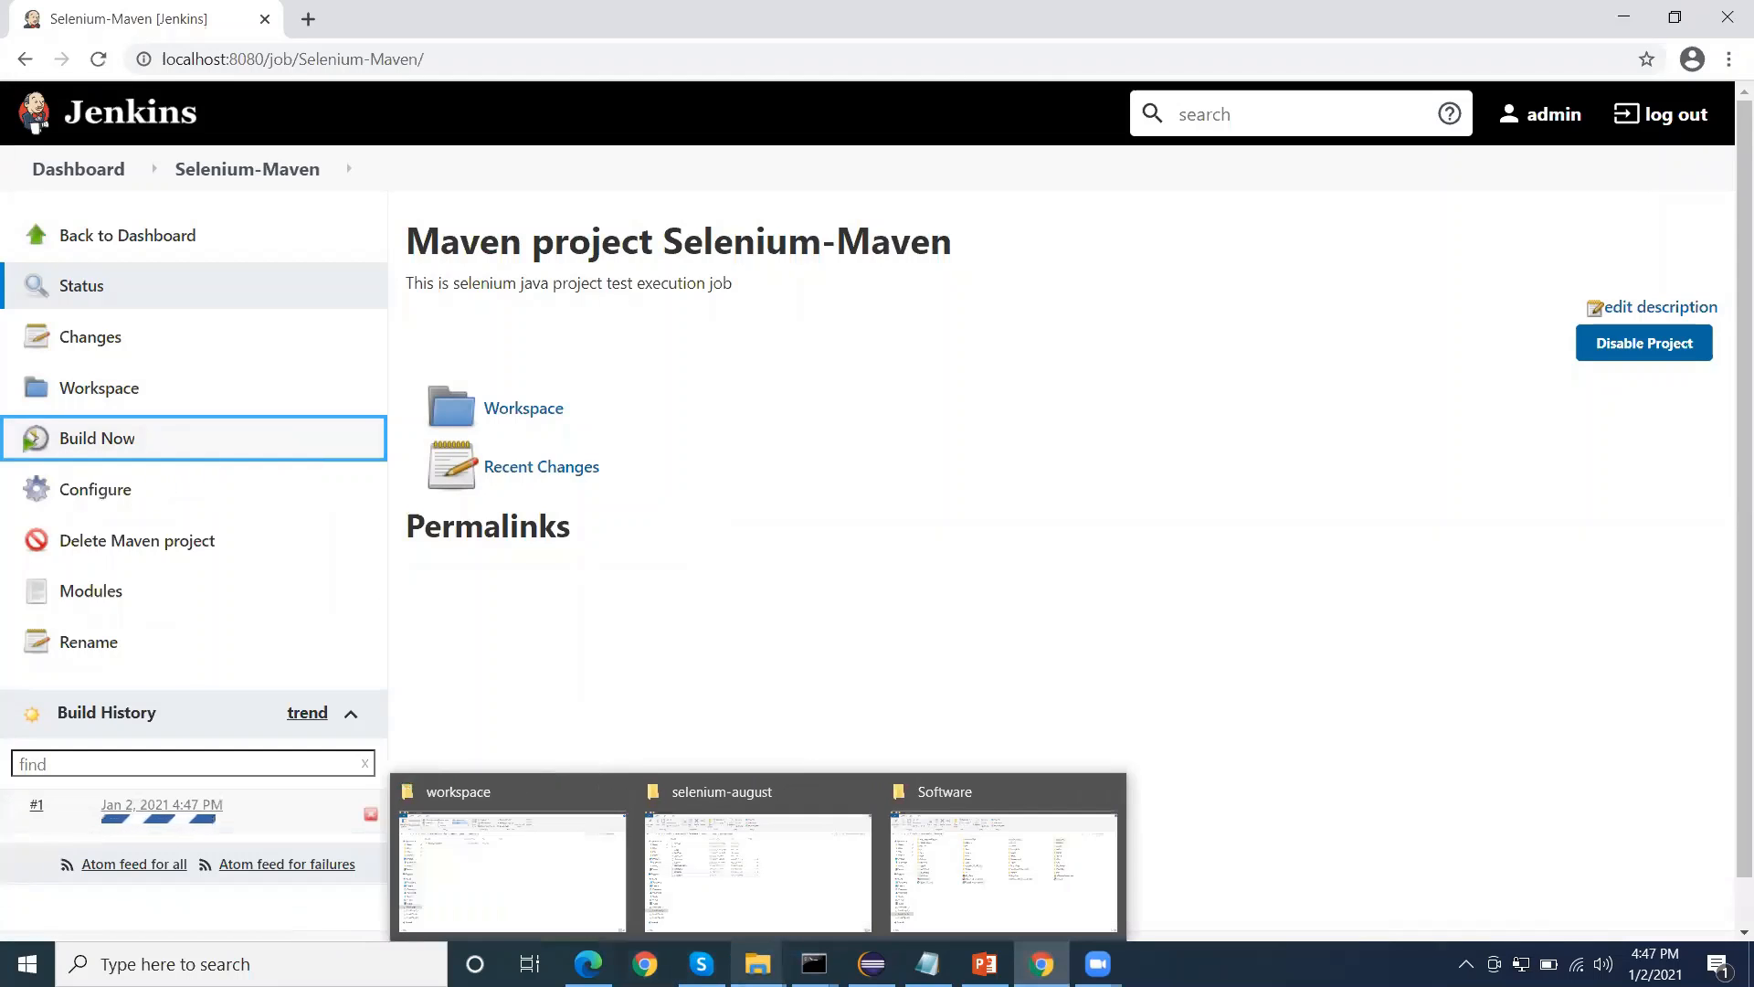
click(541, 879)
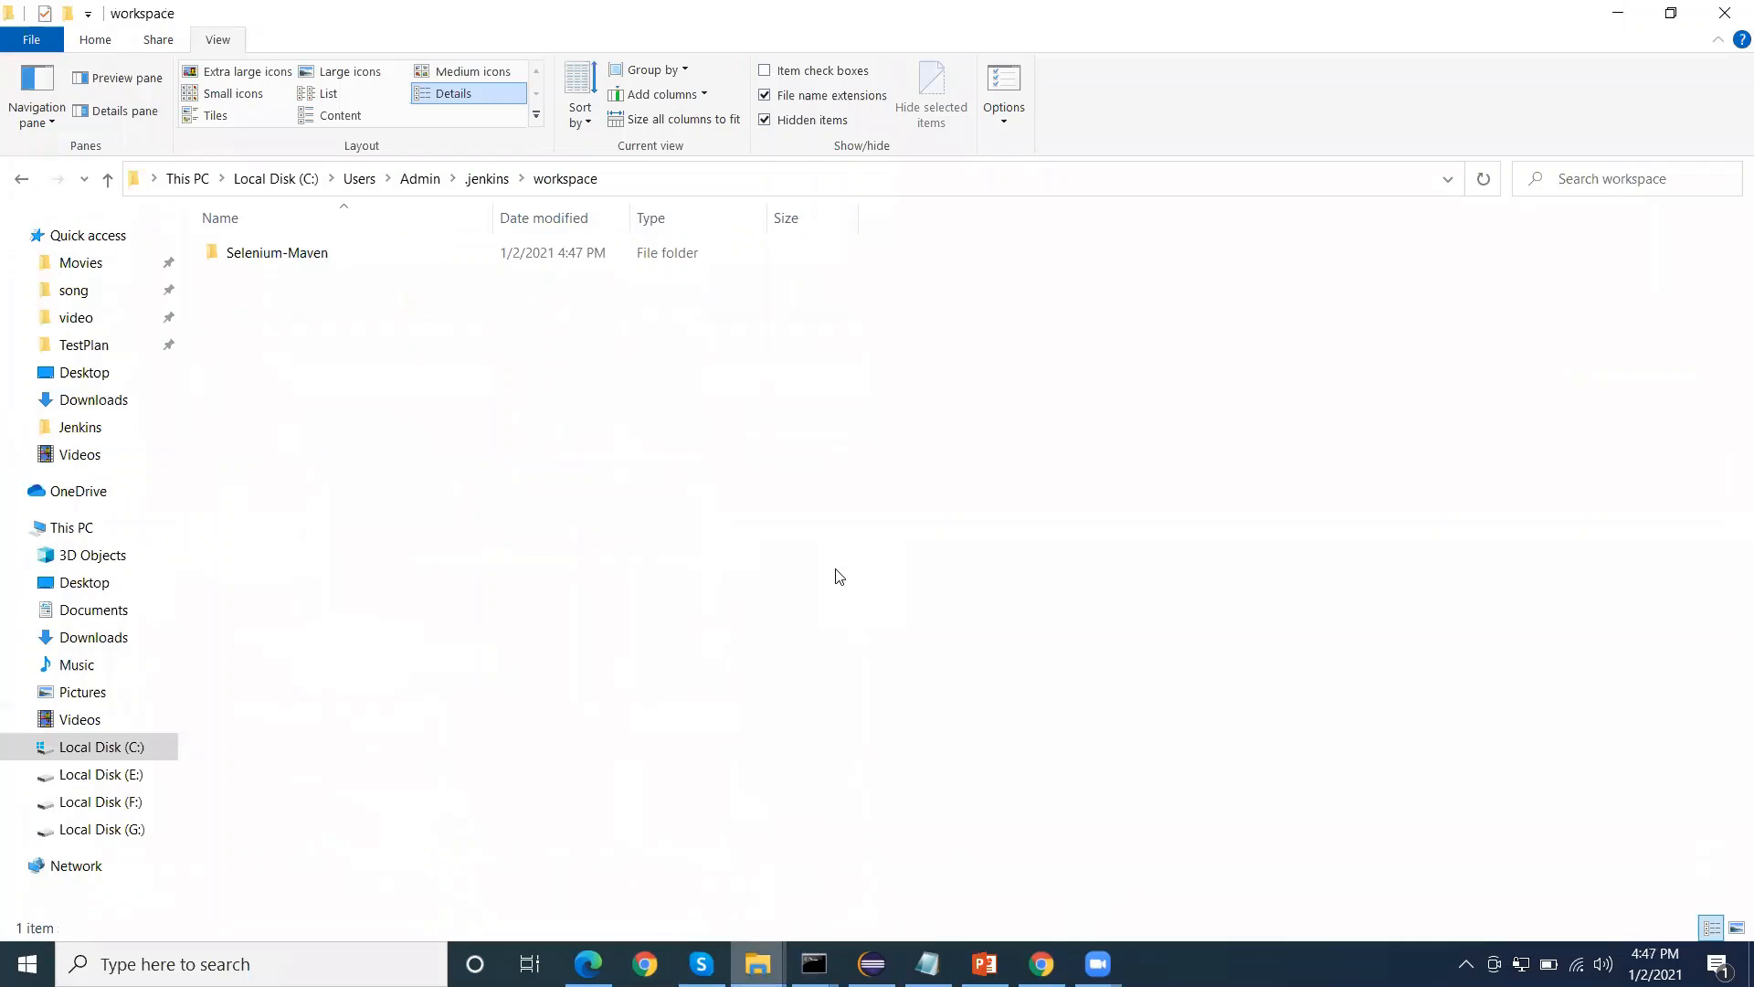
click(303, 252)
key(Return)
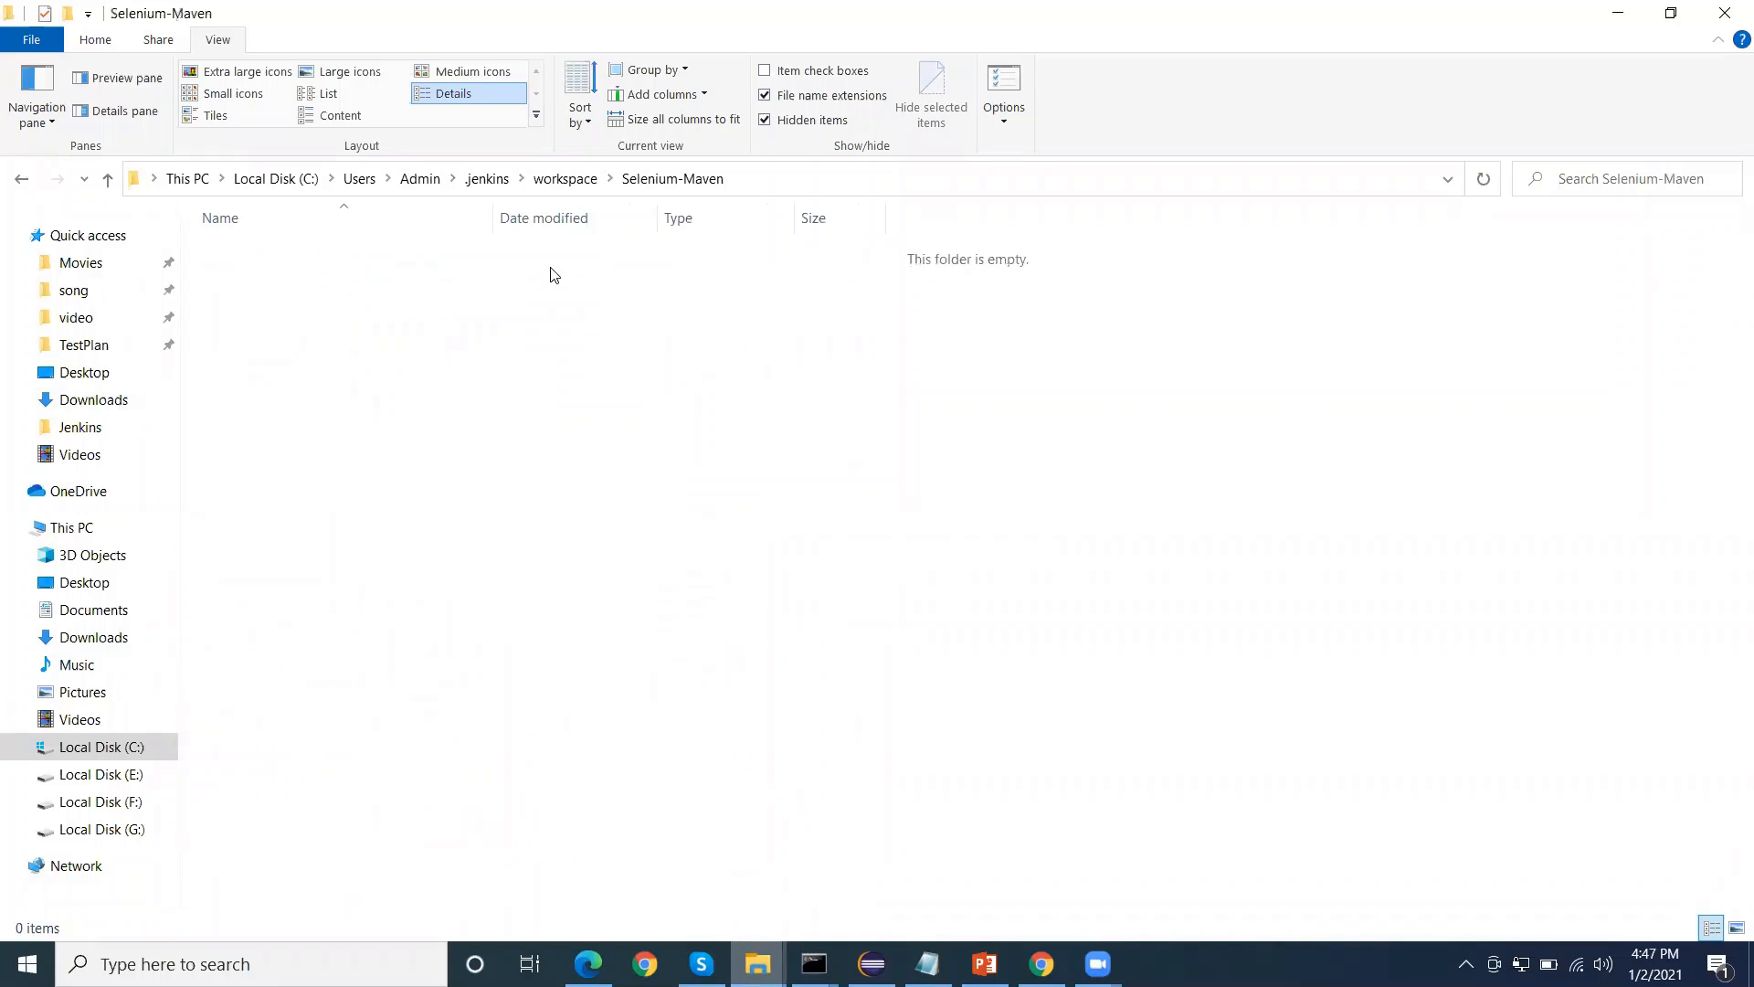
drag(409, 304, 382, 537)
key(ctrl+v)
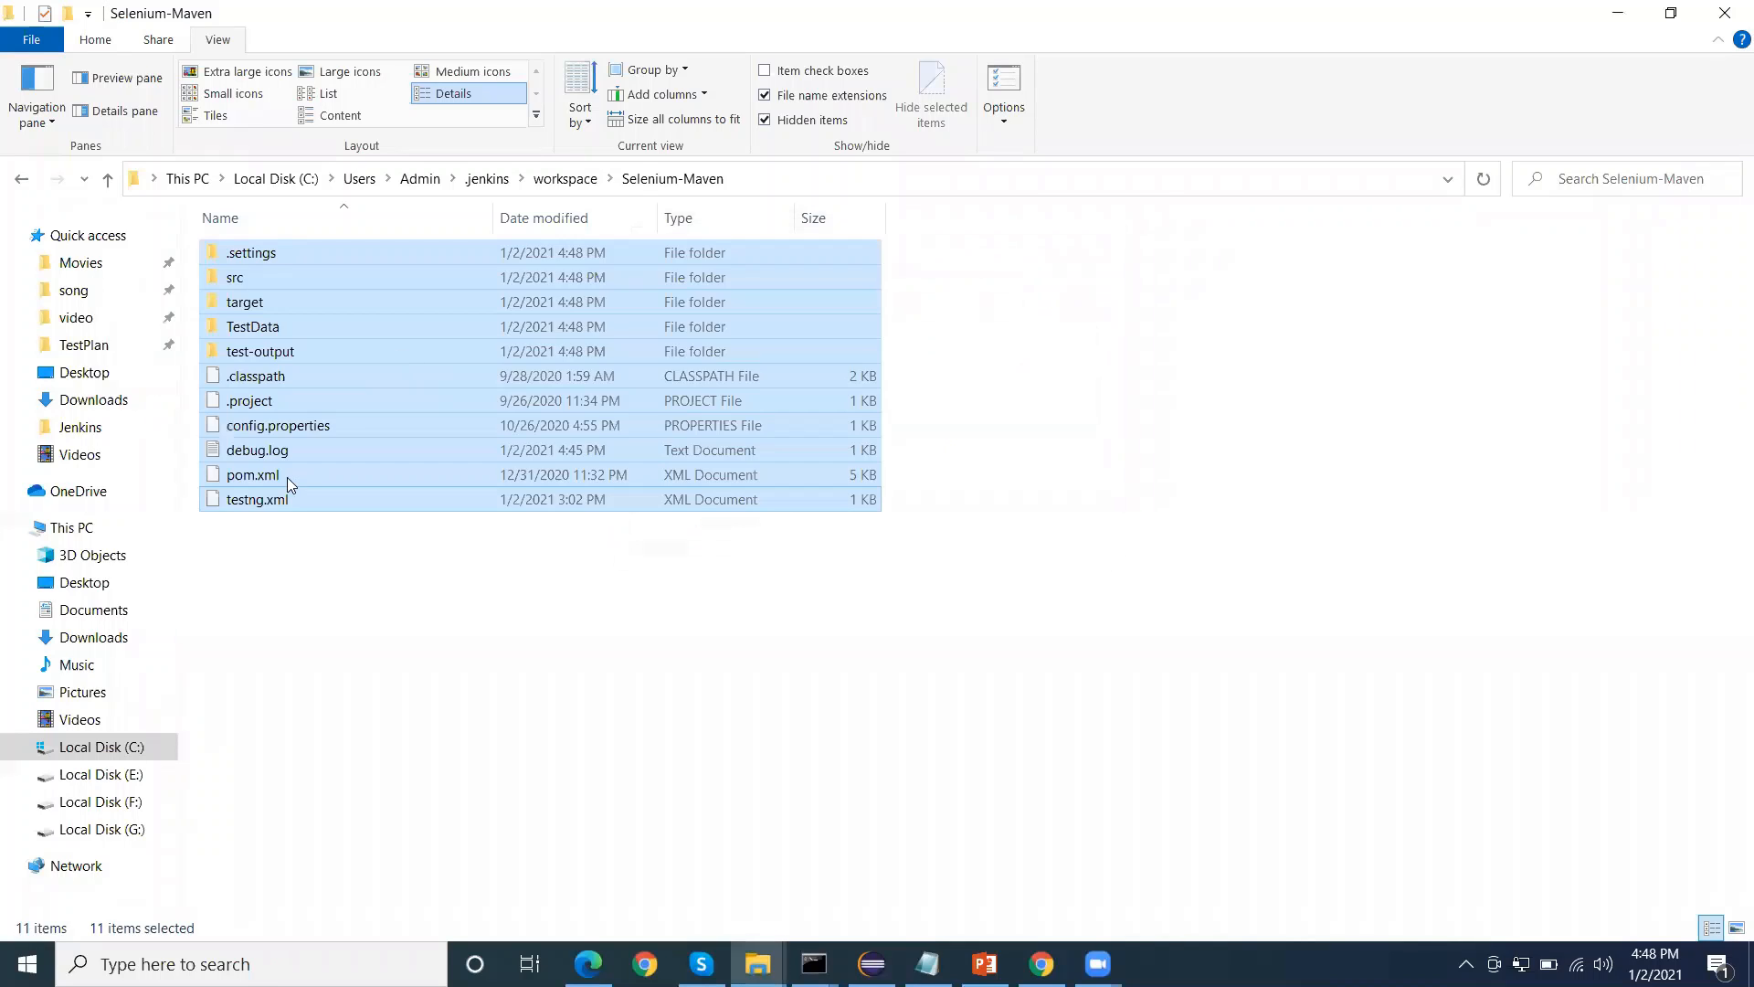
click(285, 499)
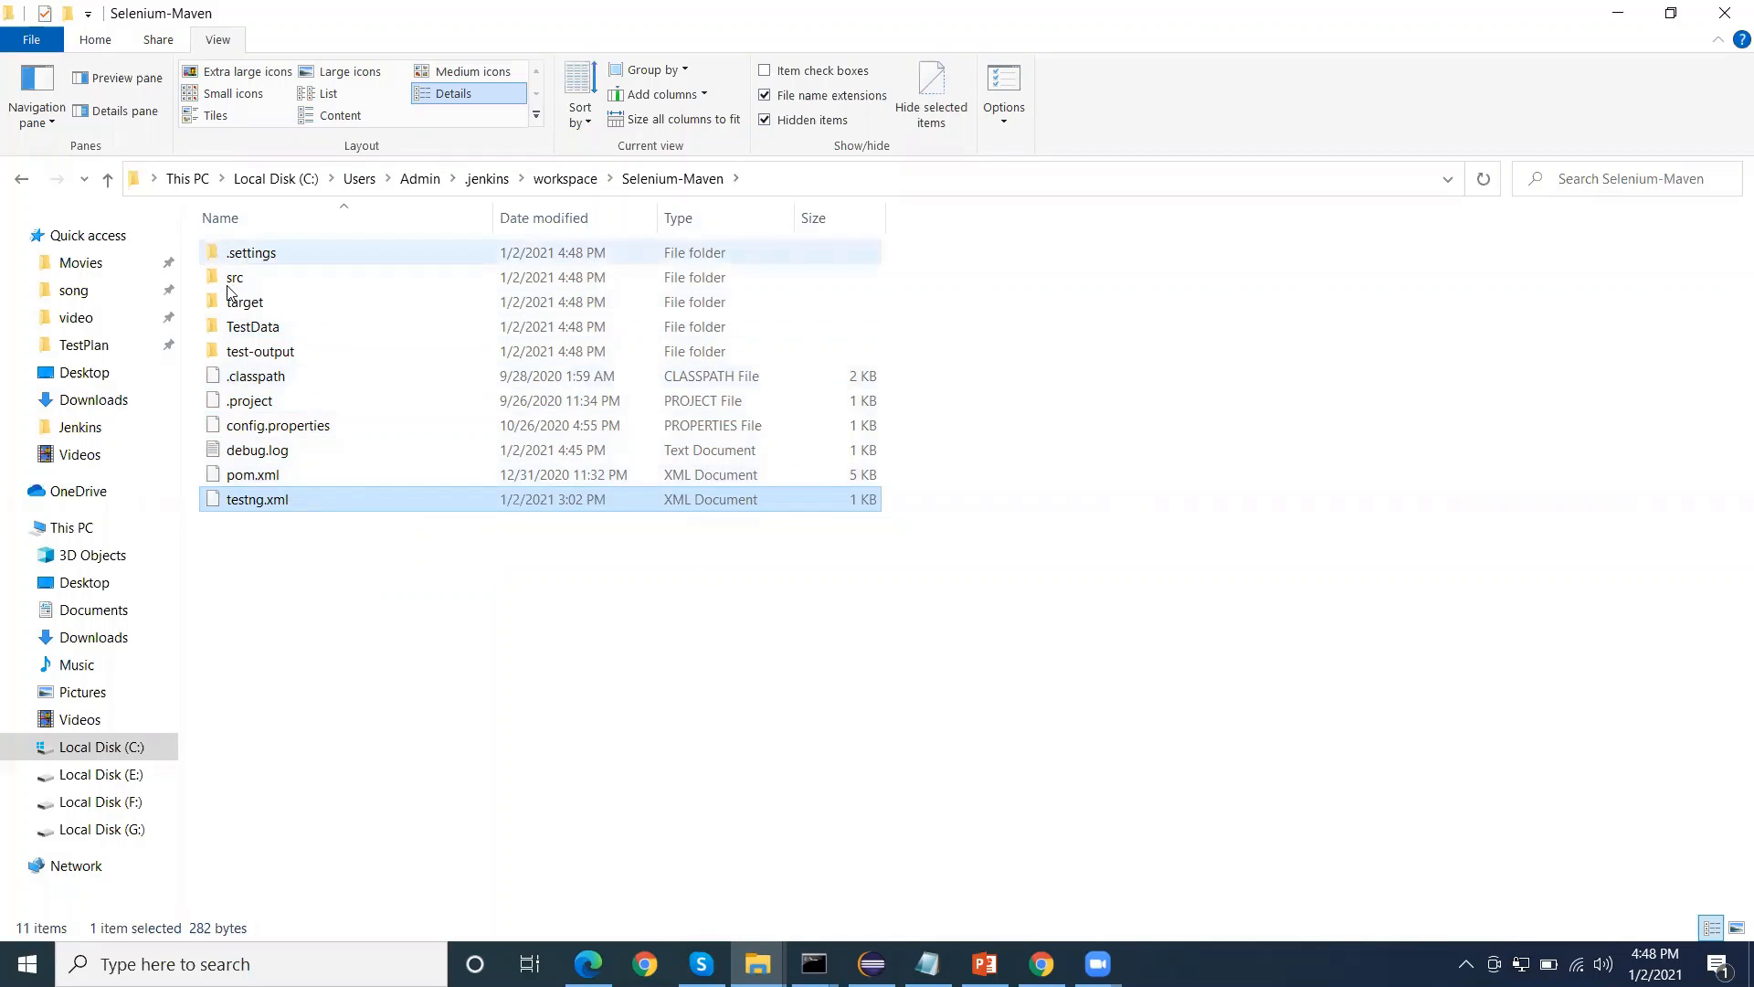
click(274, 475)
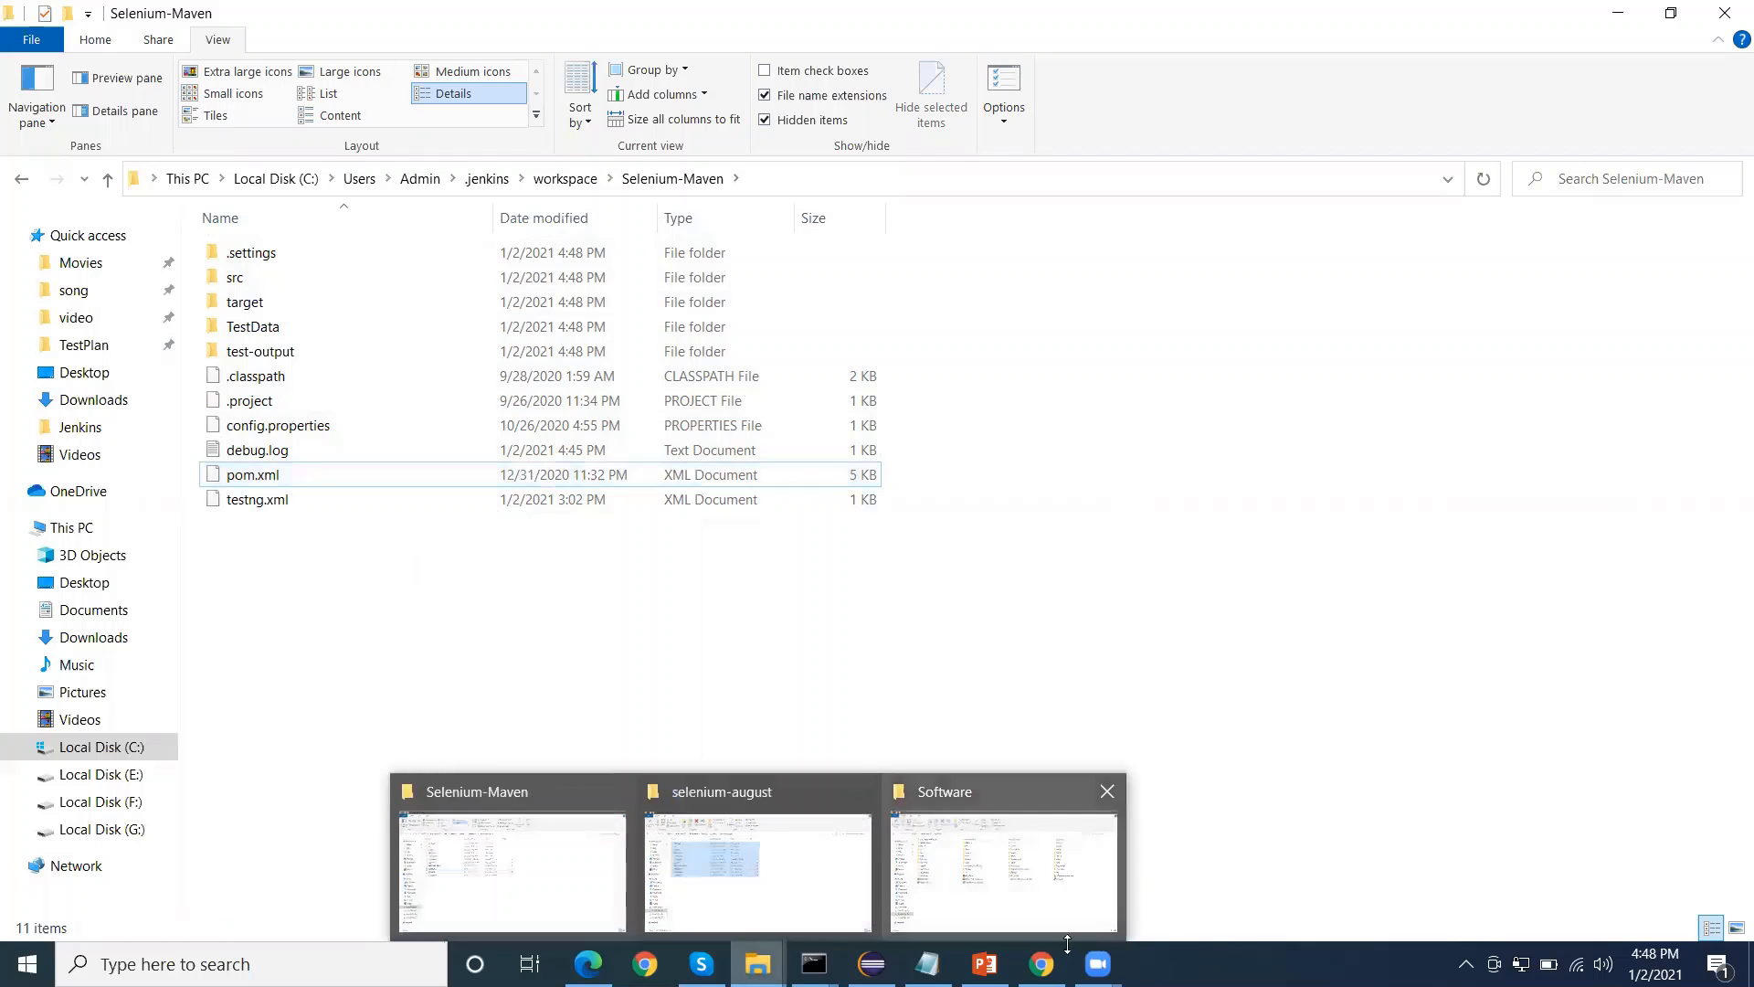
Return to Jenkins in the browser and start another build of the Selenium-Maven job
click(1043, 963)
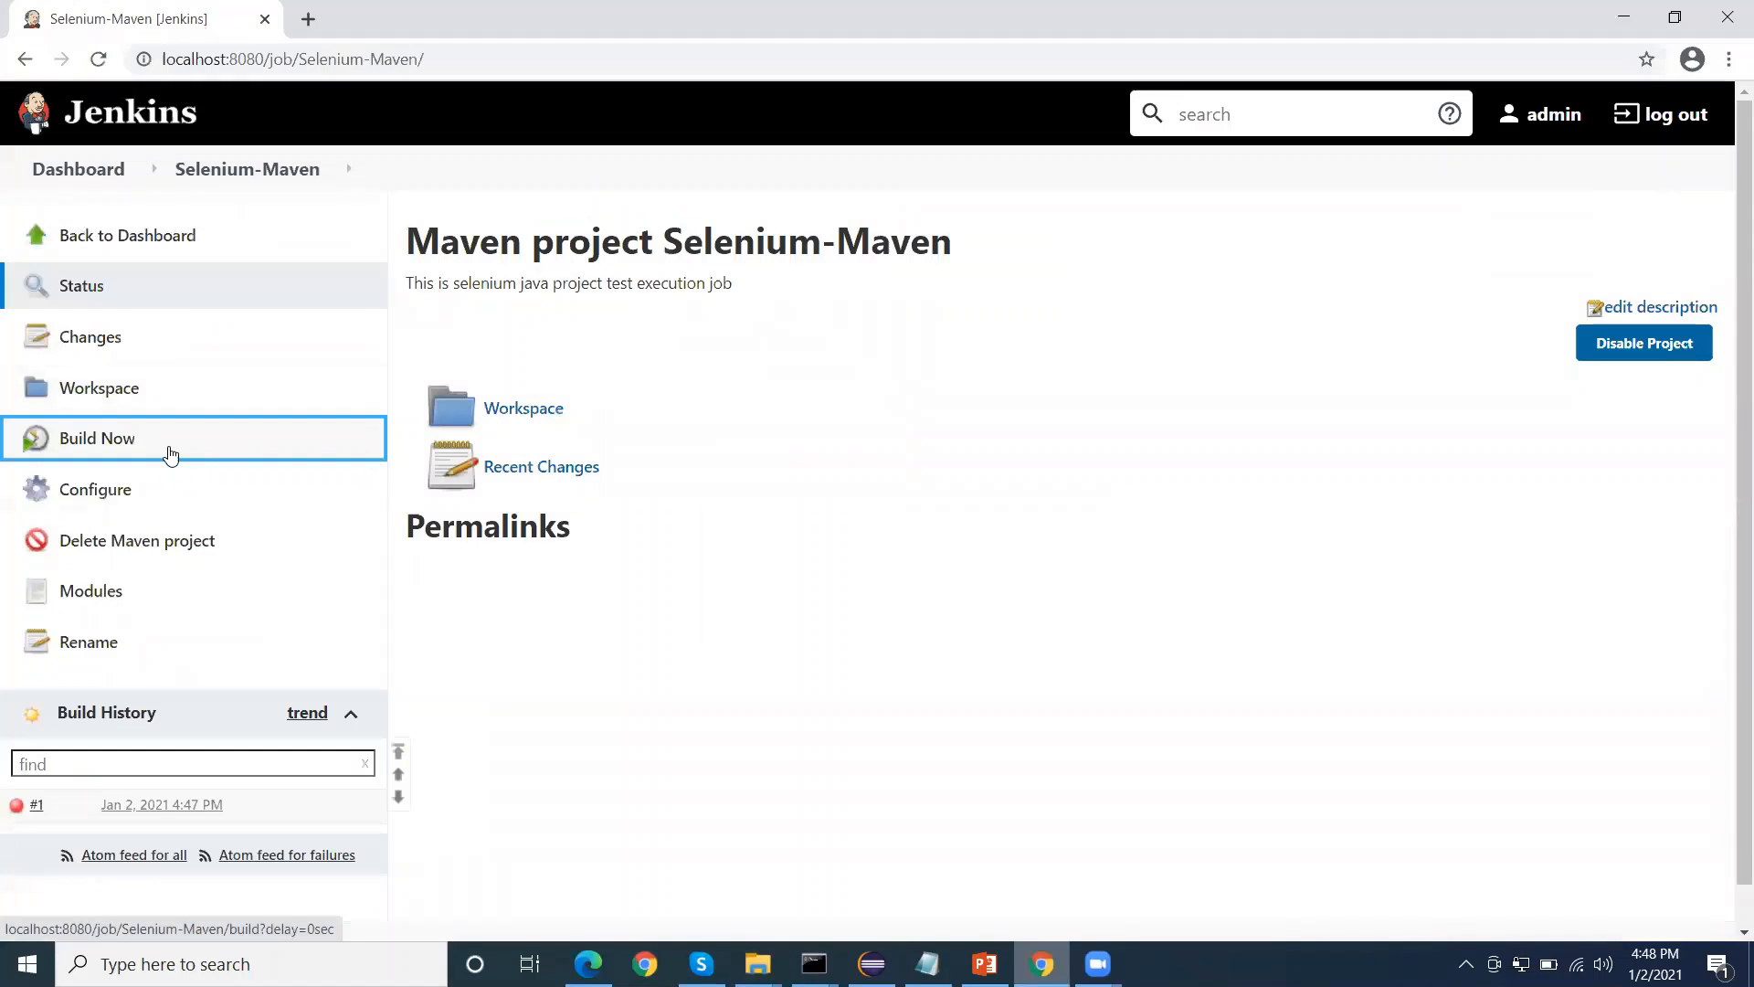
click(113, 438)
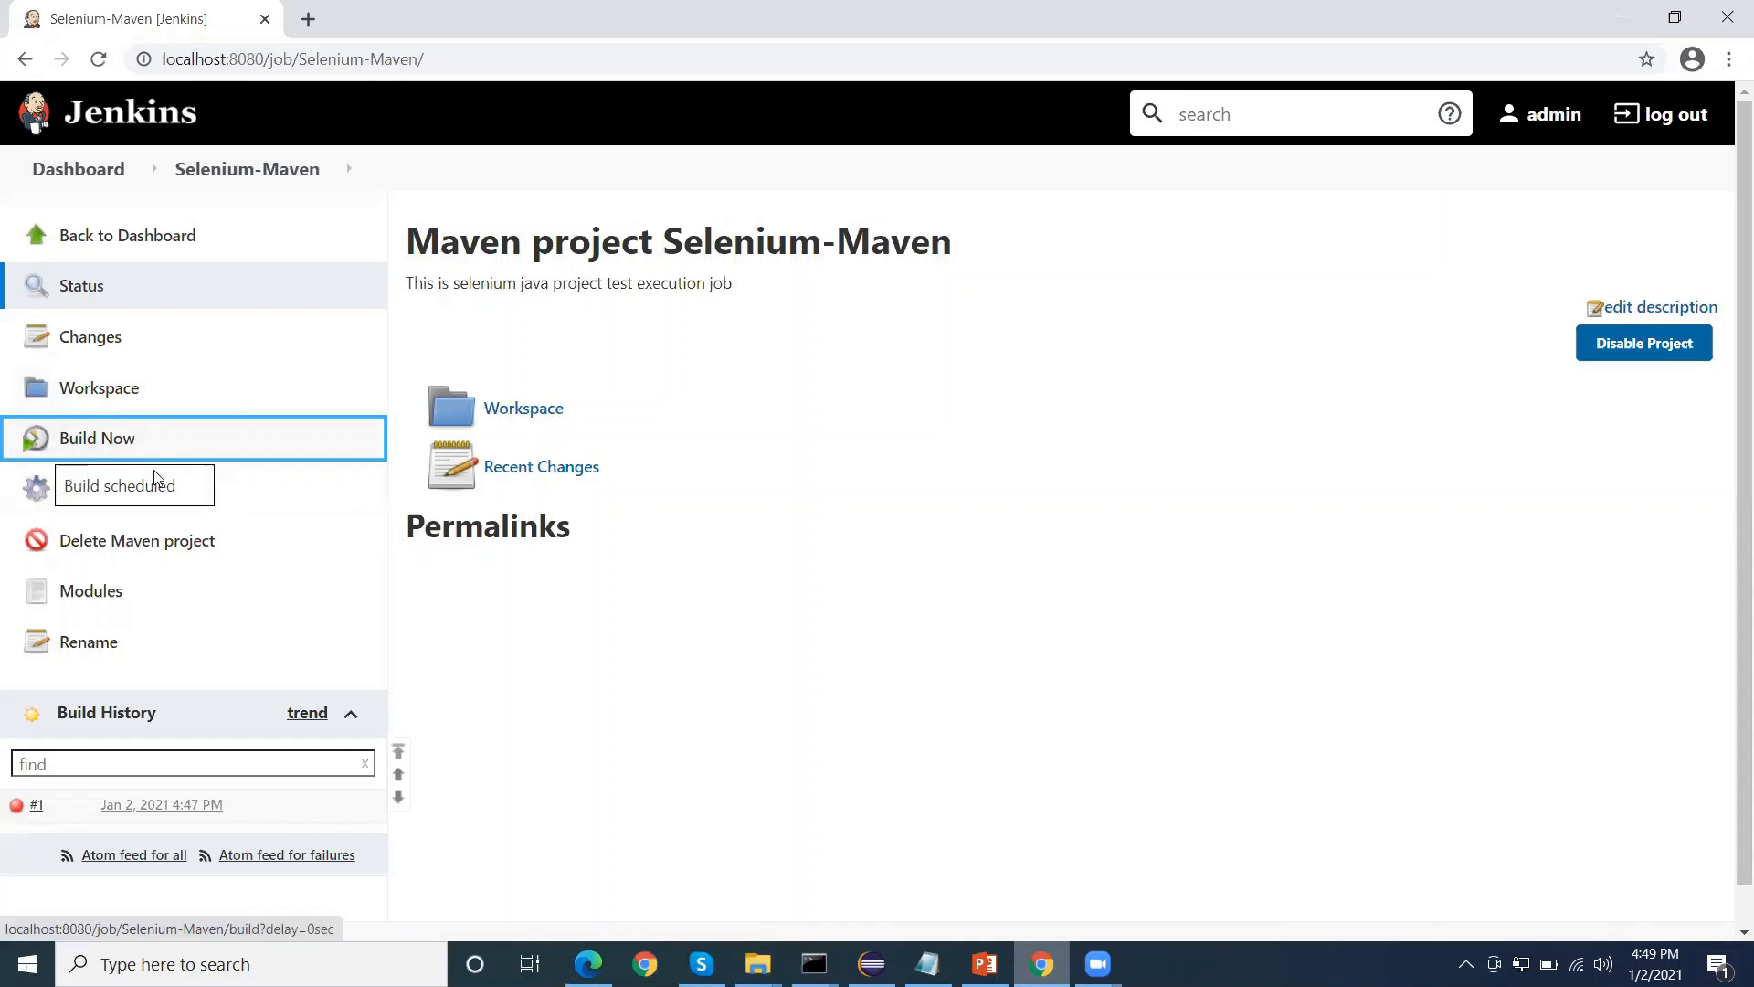
scroll(704, 513, down, 1)
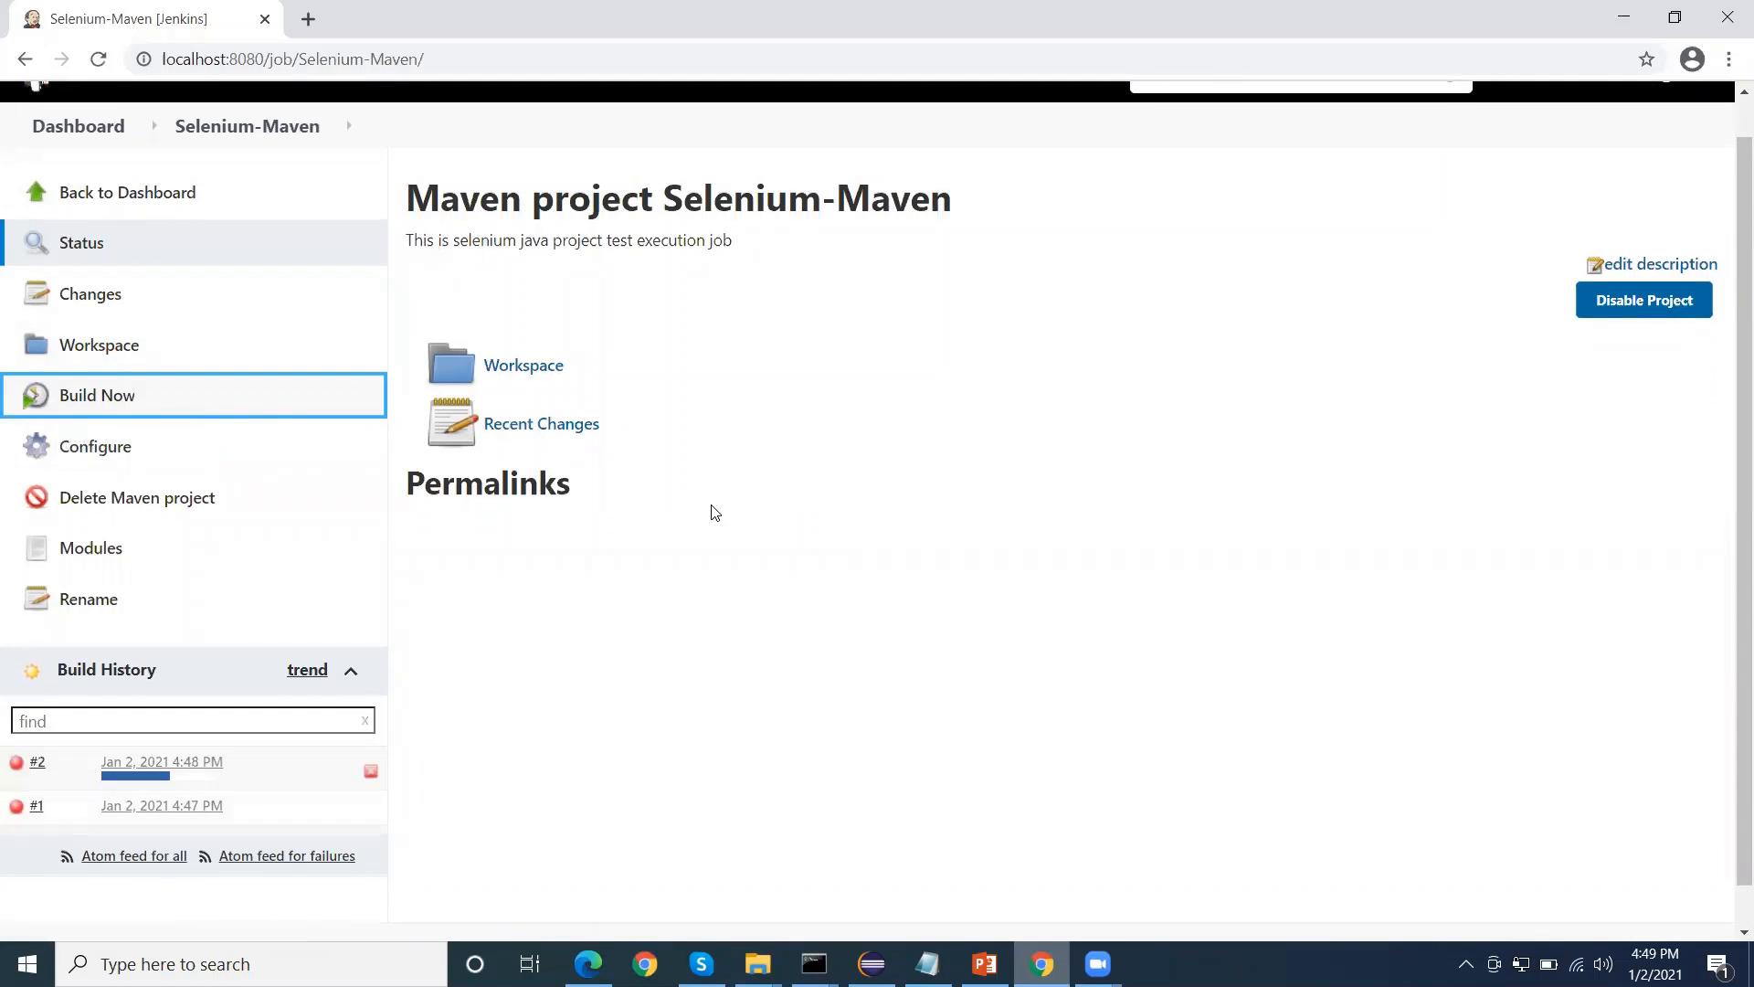
Check the page of build #2, and examine the console output of build #1 for the cause of its failure
click(190, 775)
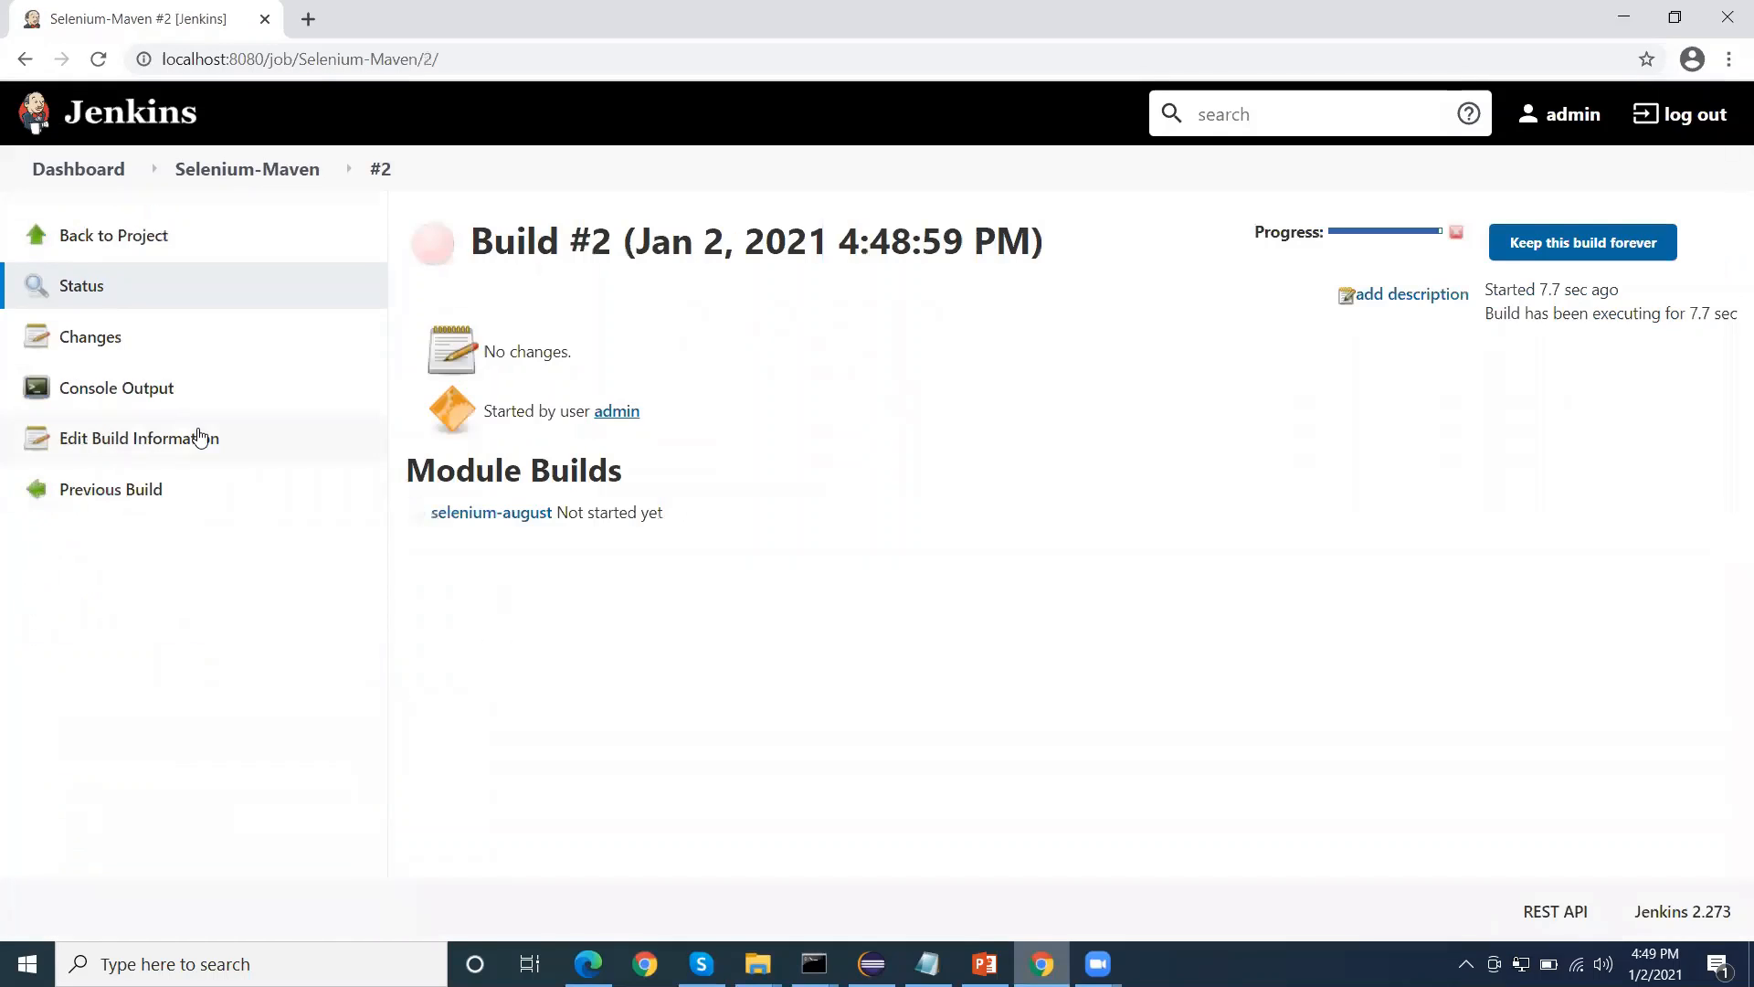
click(206, 175)
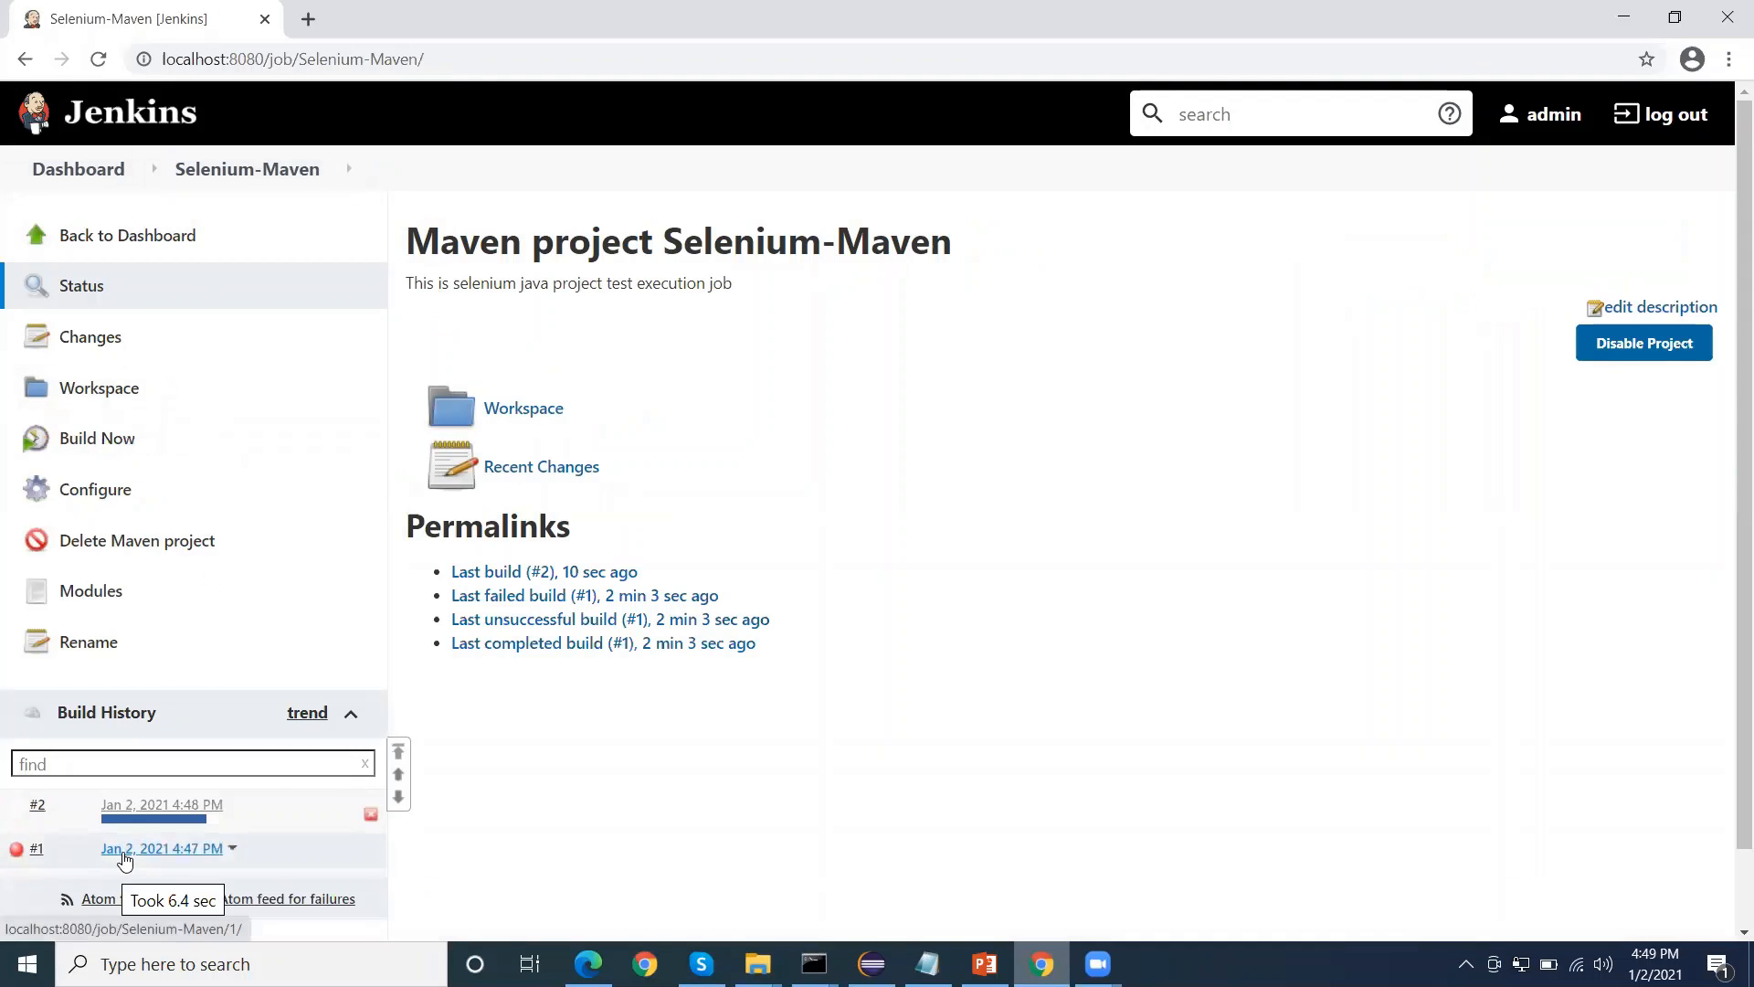
click(126, 858)
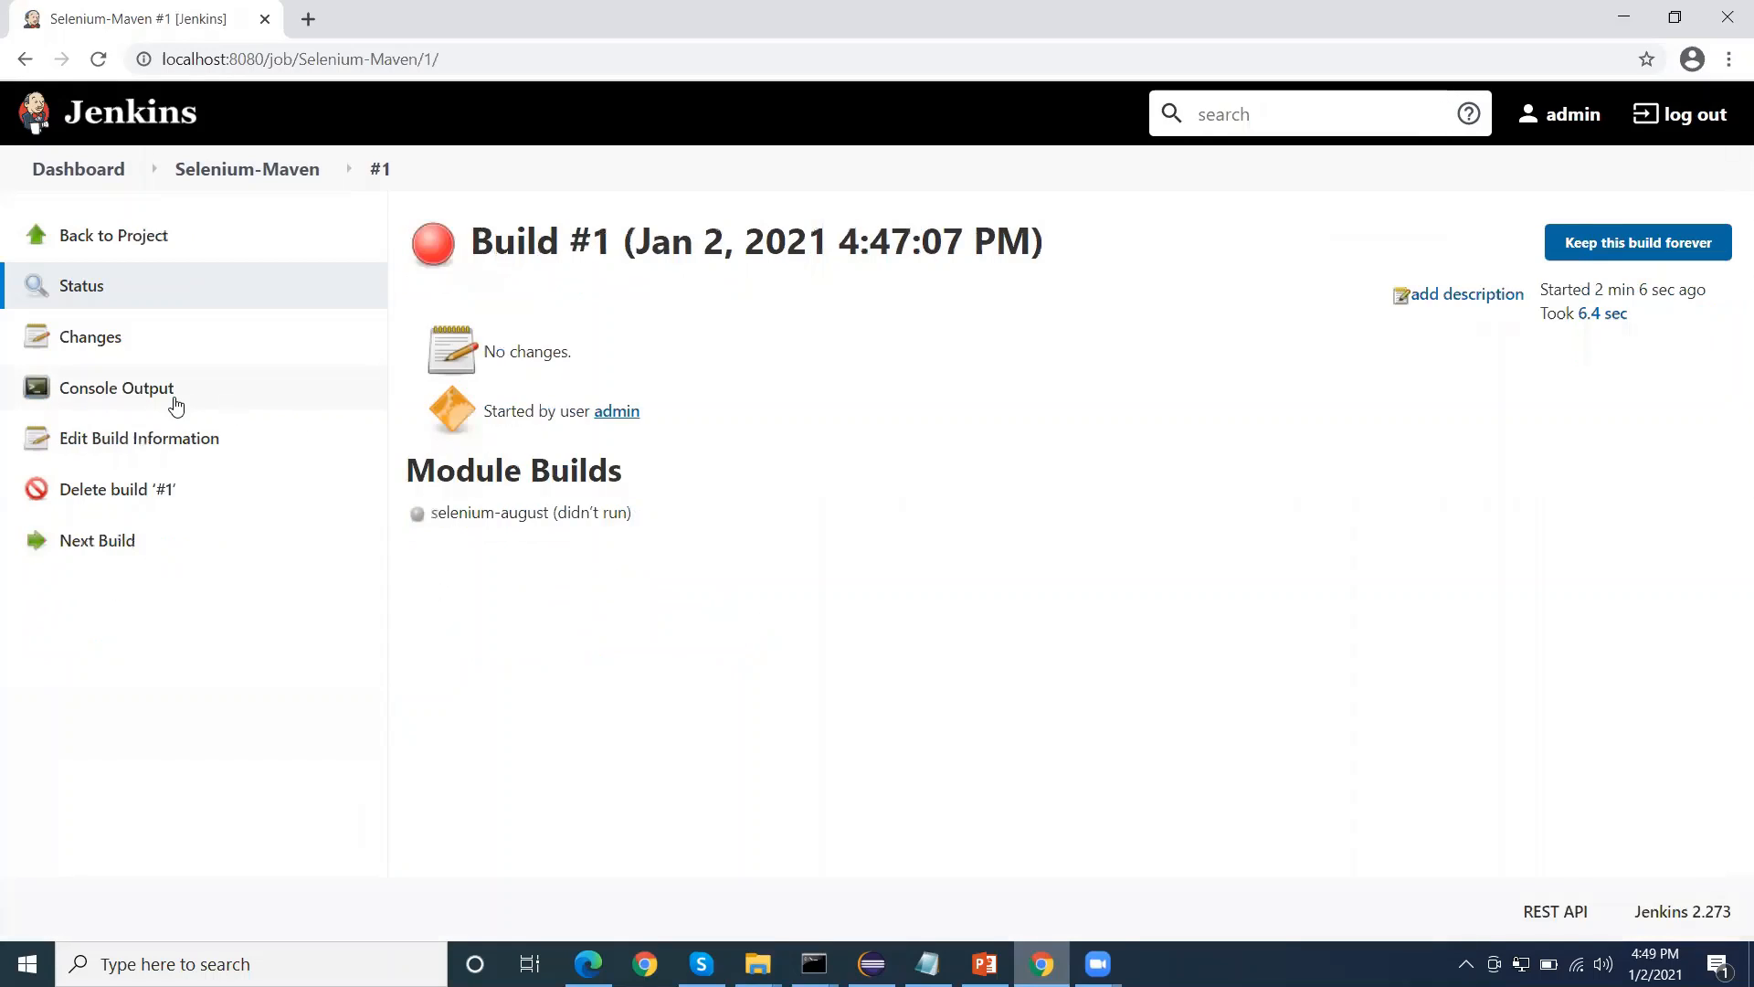
click(173, 400)
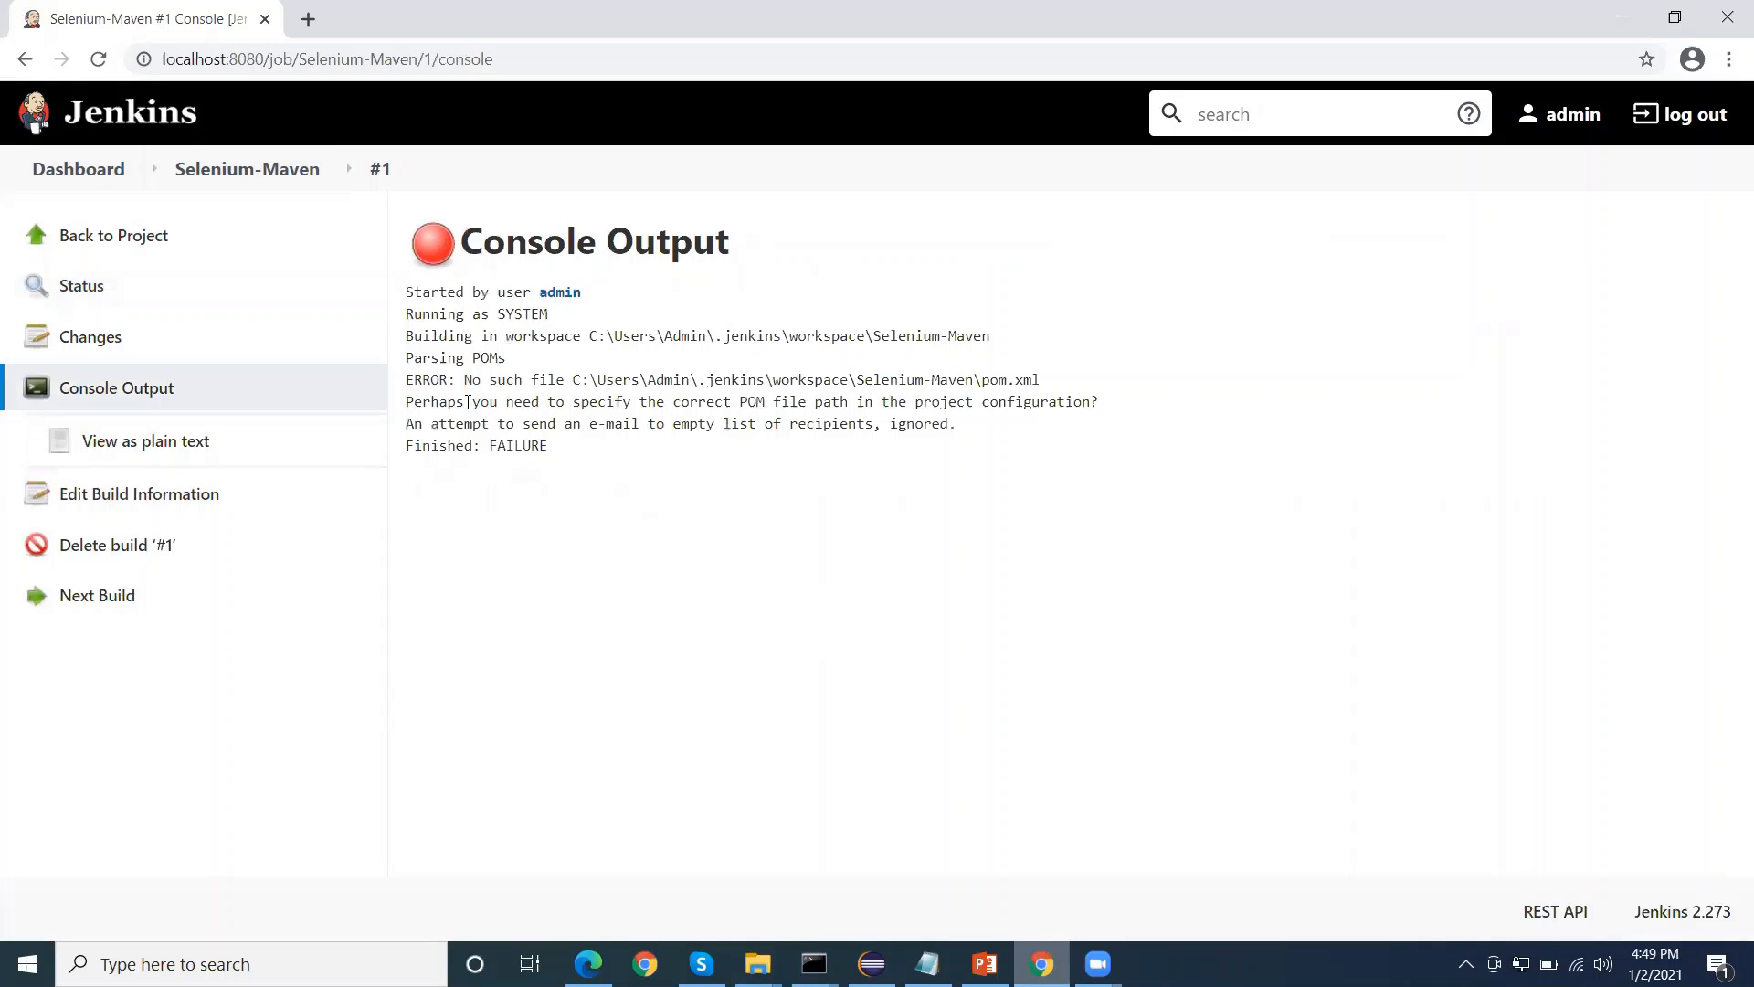
drag(466, 402, 989, 403)
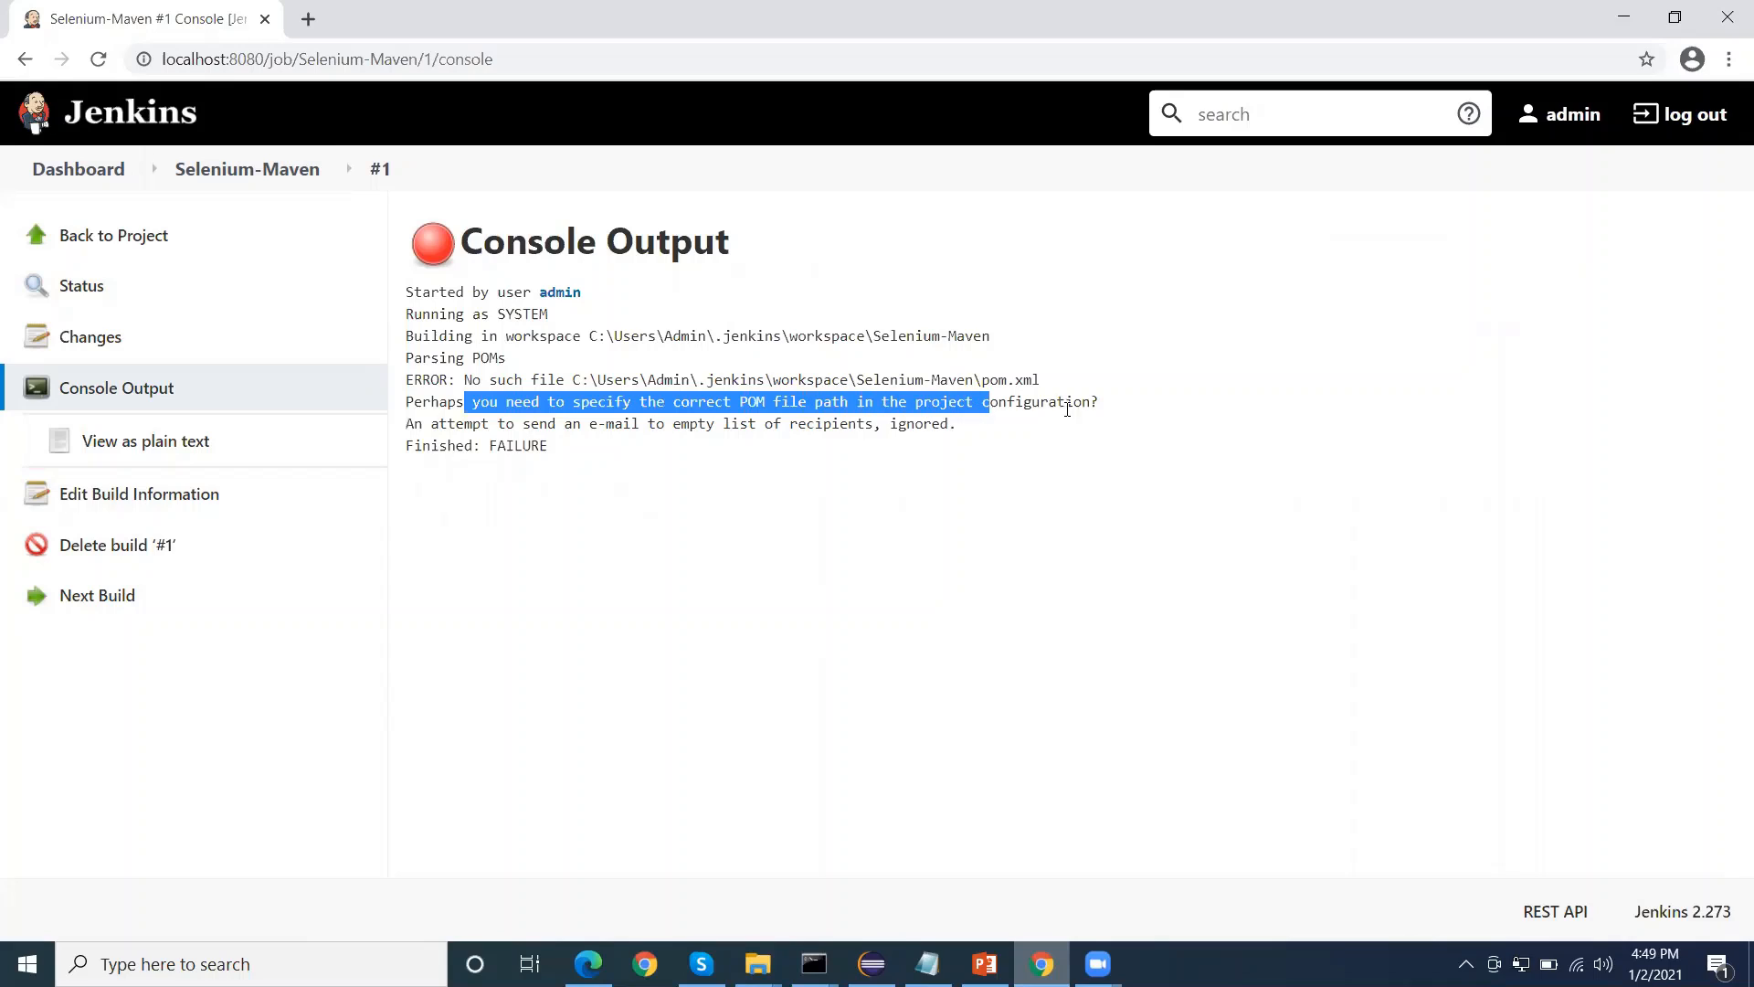
click(1105, 408)
drag(1106, 408, 417, 400)
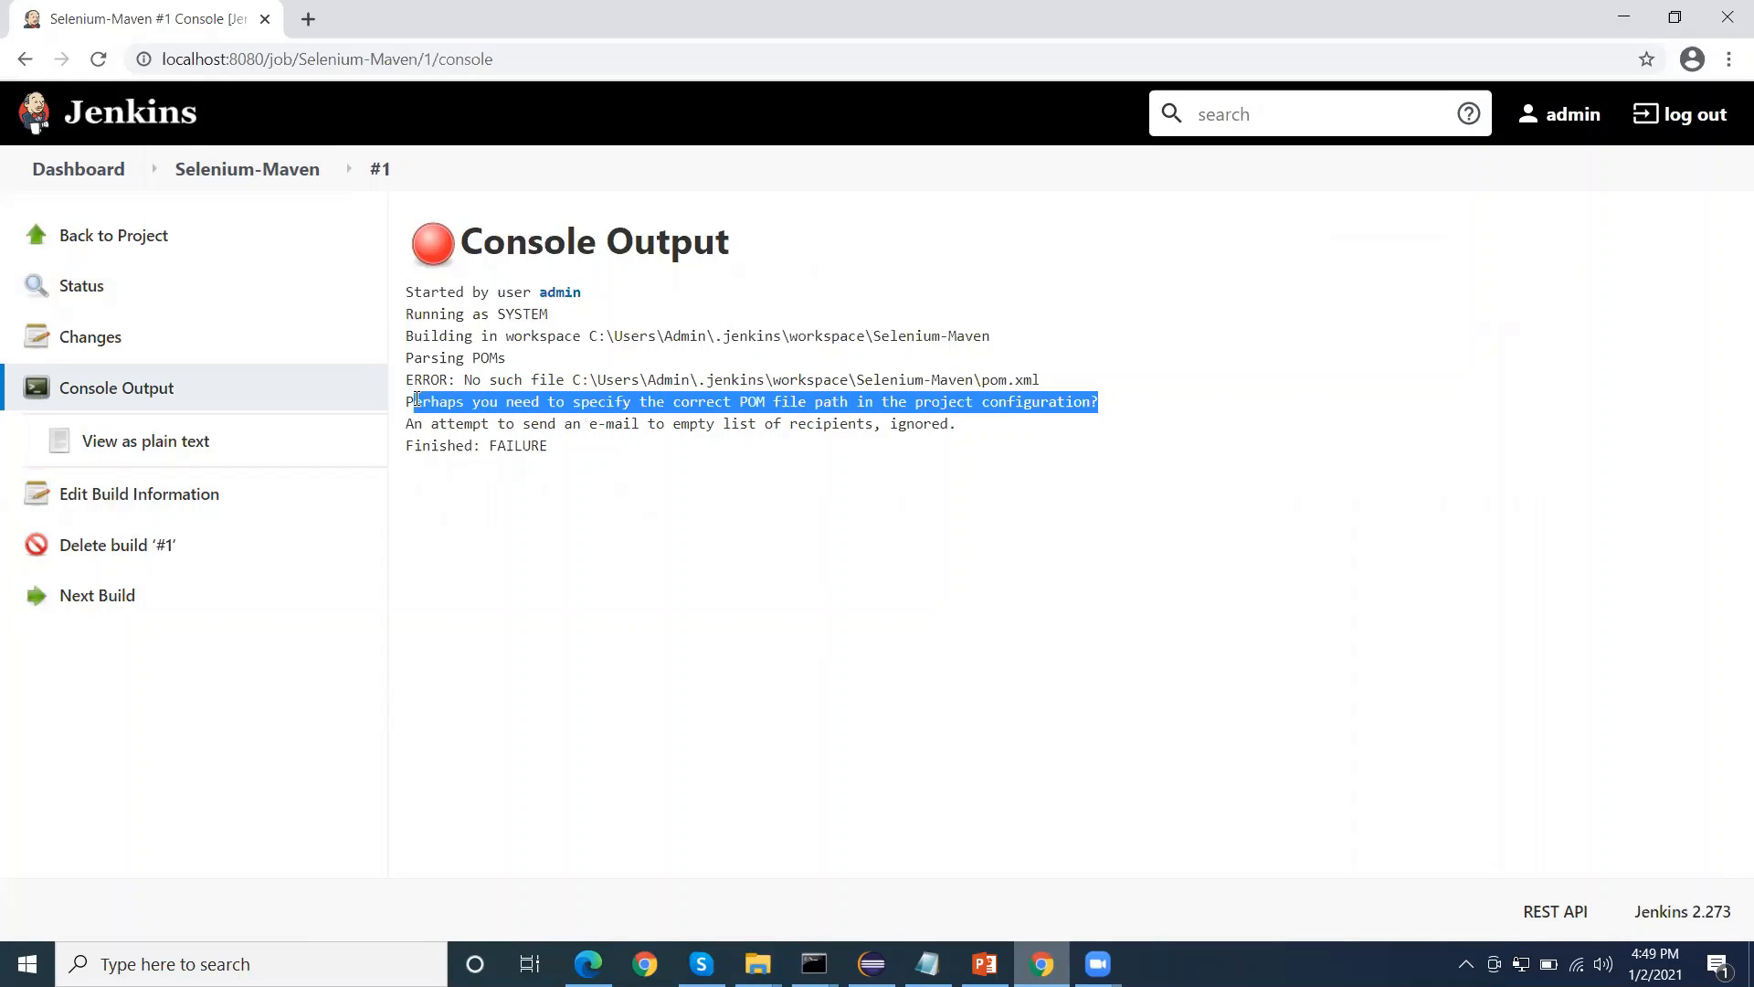
Examine the error line in build #1's console output for the pom.xml path expected in the Selenium-Maven workspace
drag(710, 380, 779, 379)
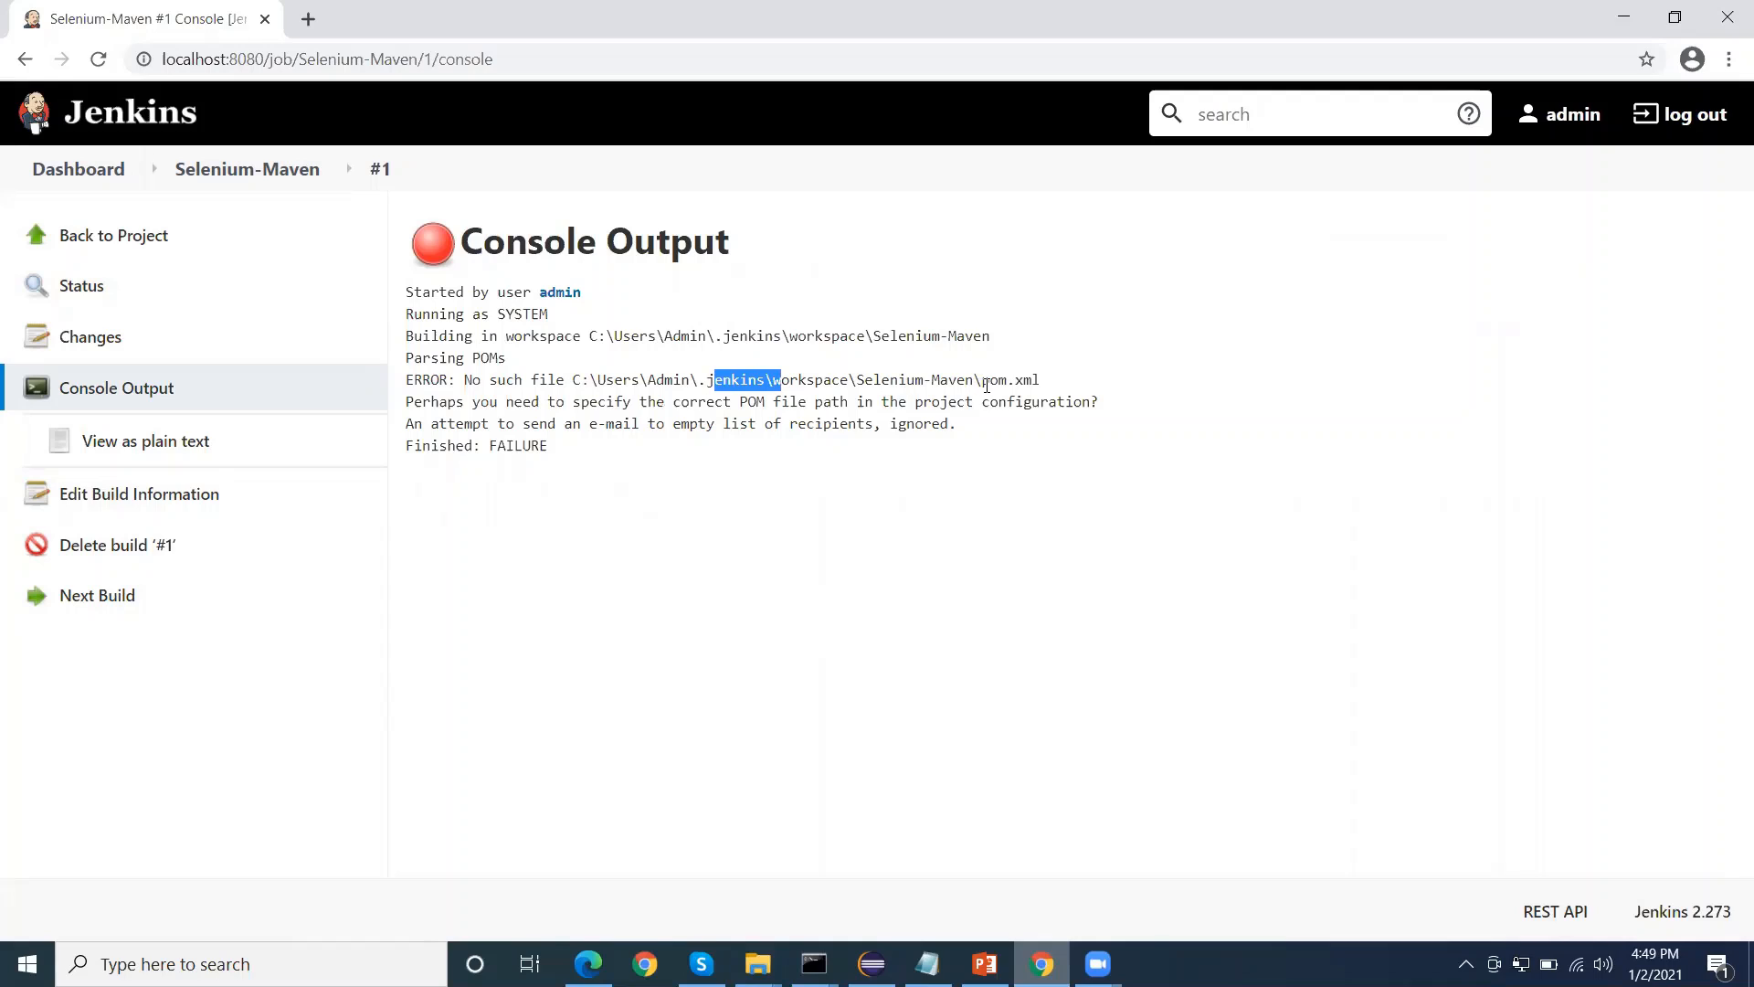
drag(982, 380, 1040, 379)
click(866, 375)
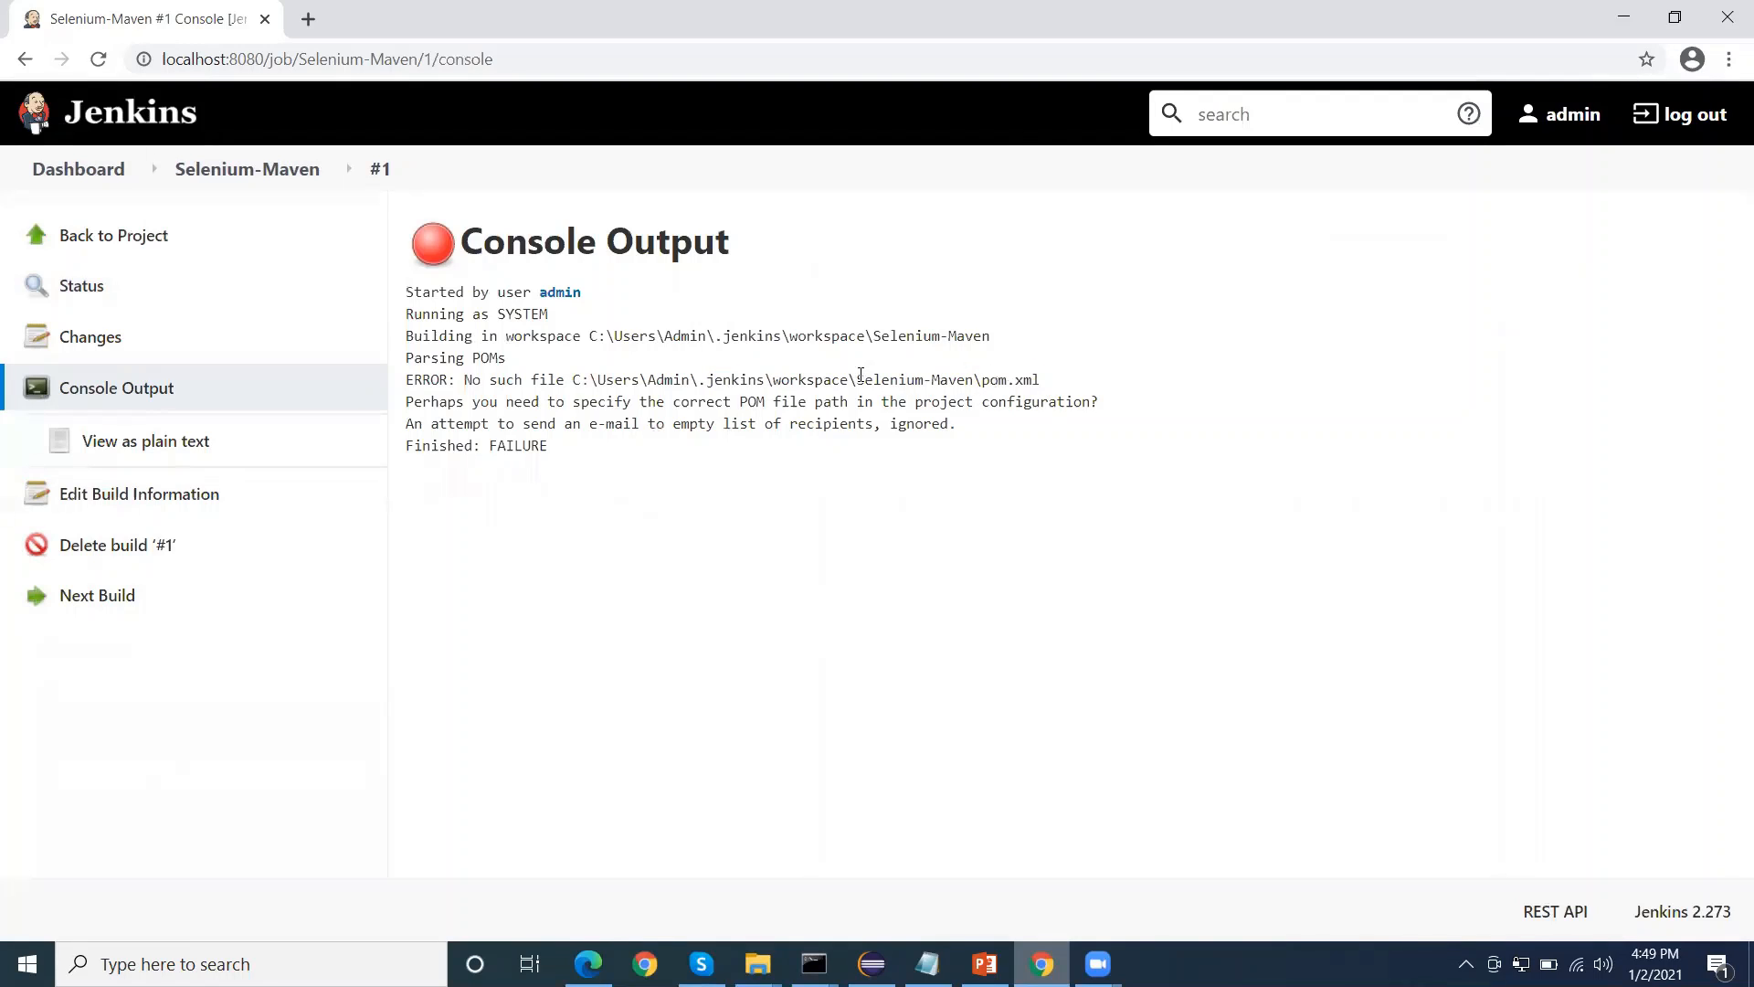
drag(855, 379, 973, 383)
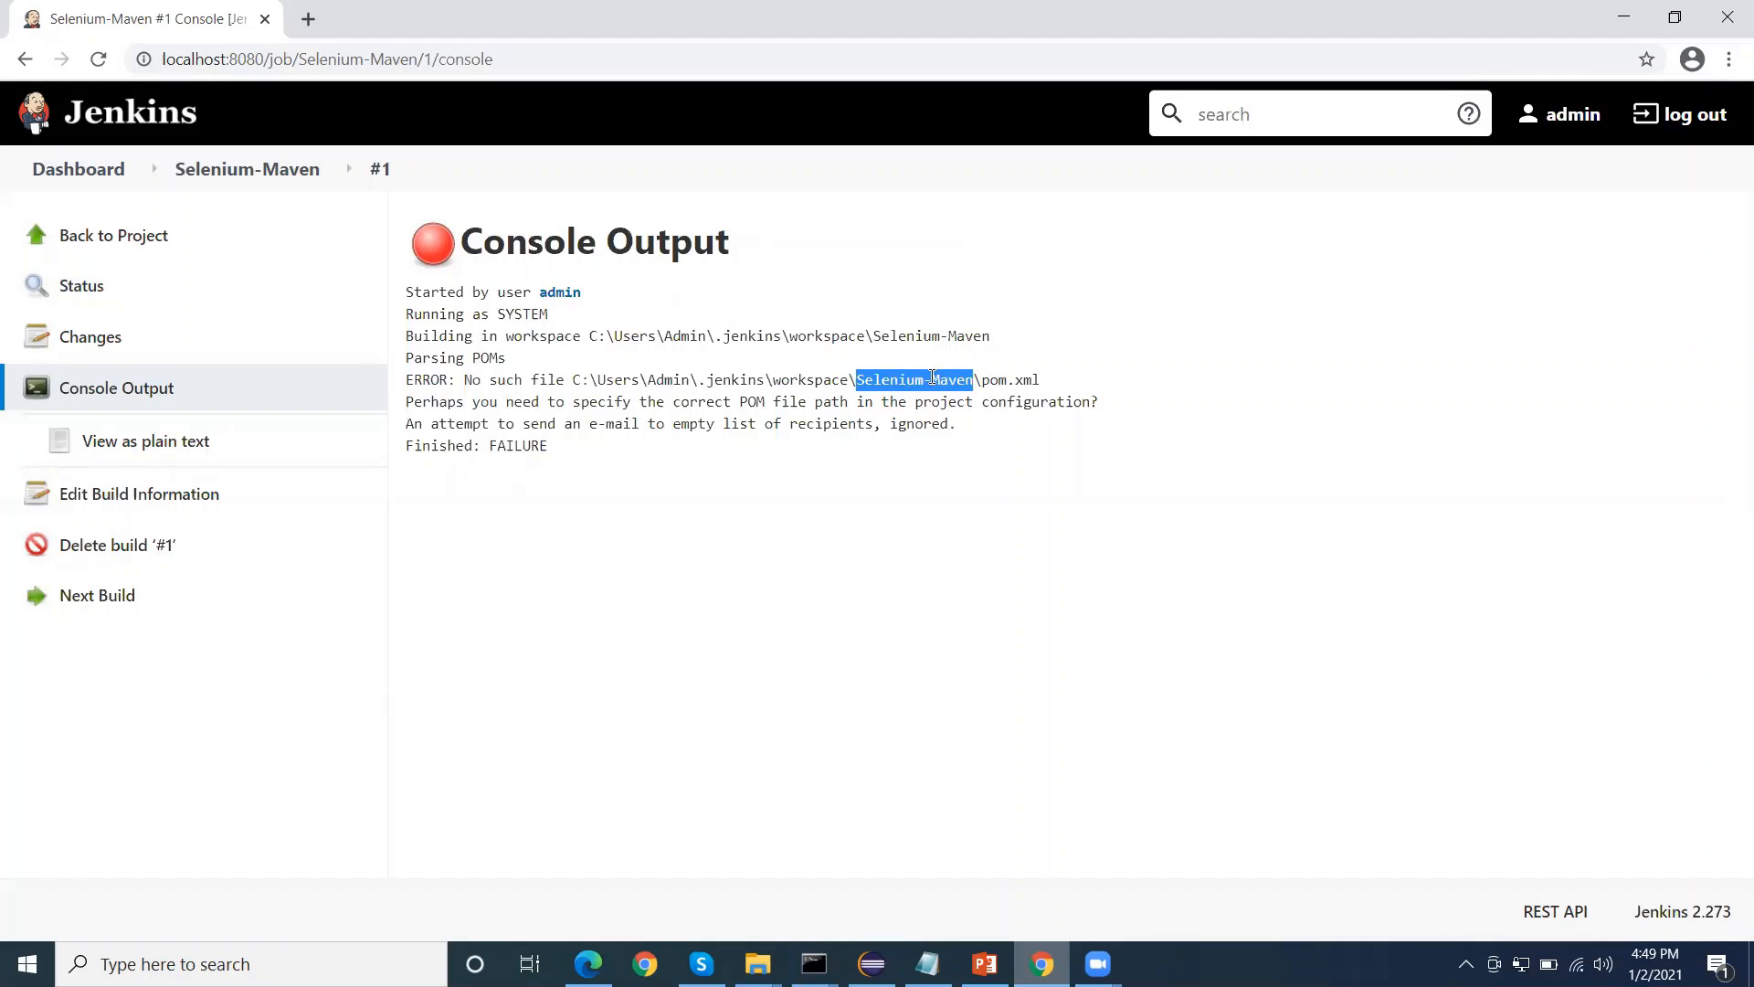
click(931, 377)
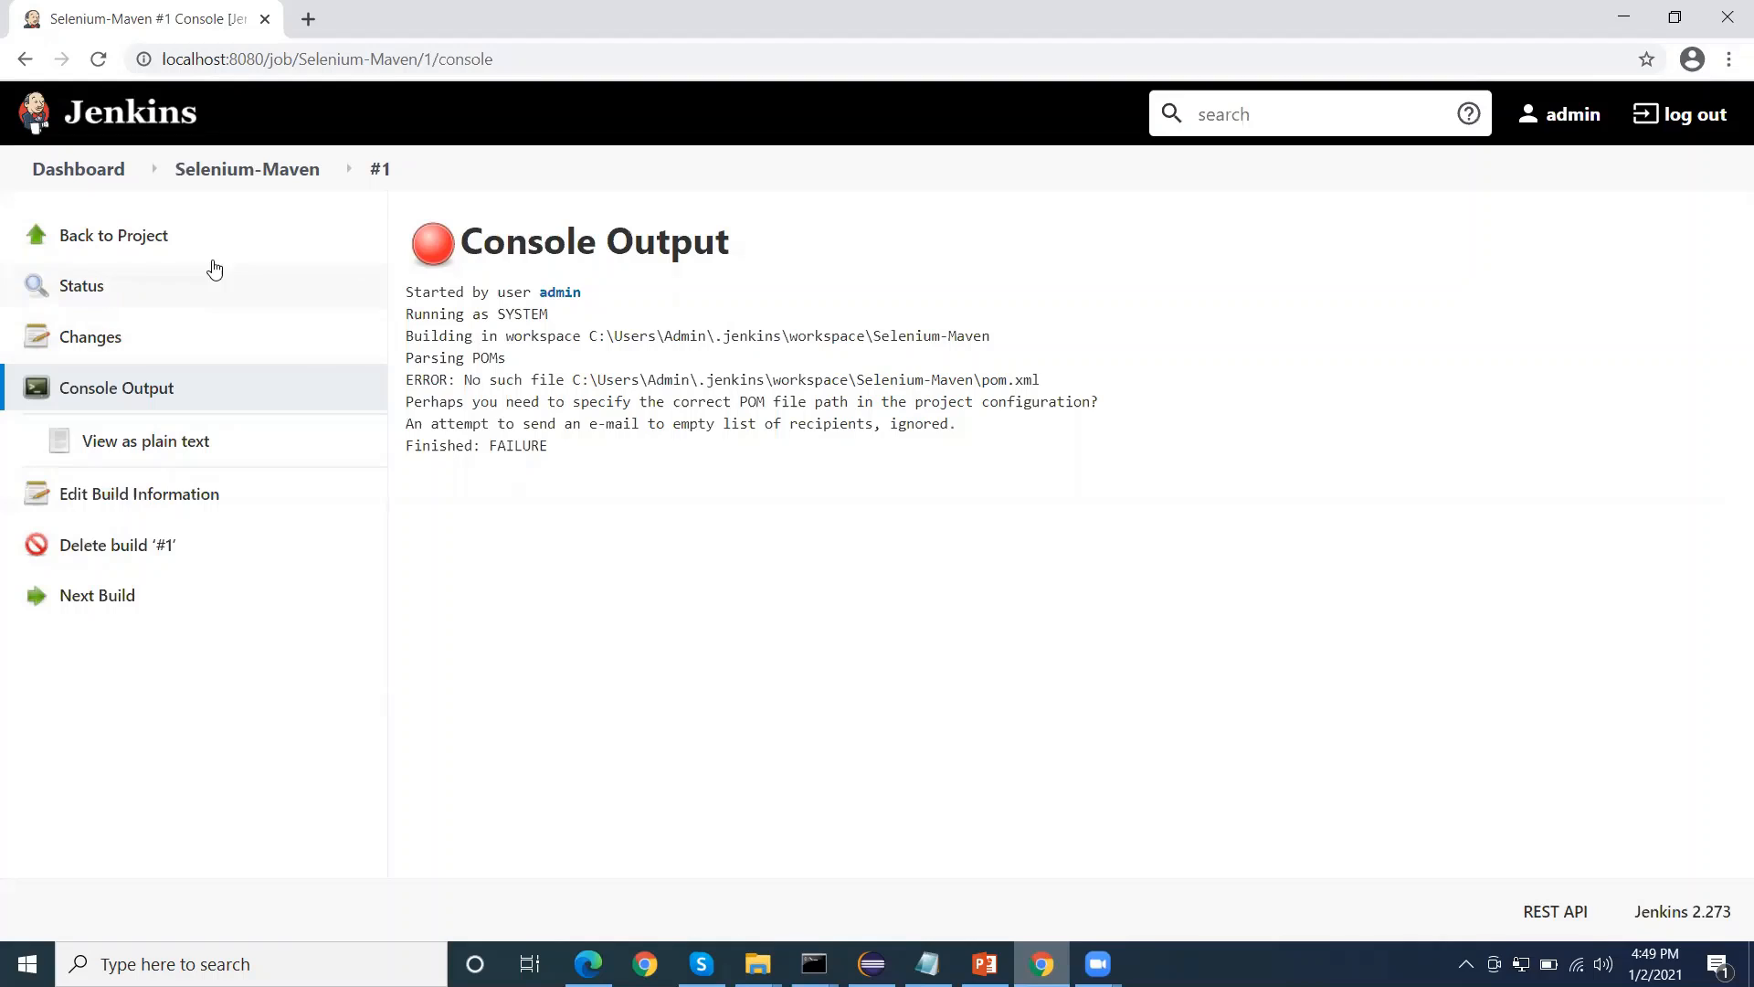
Open the console output of the Selenium-Maven job's build #2 and follow its compile and test phases
click(246, 174)
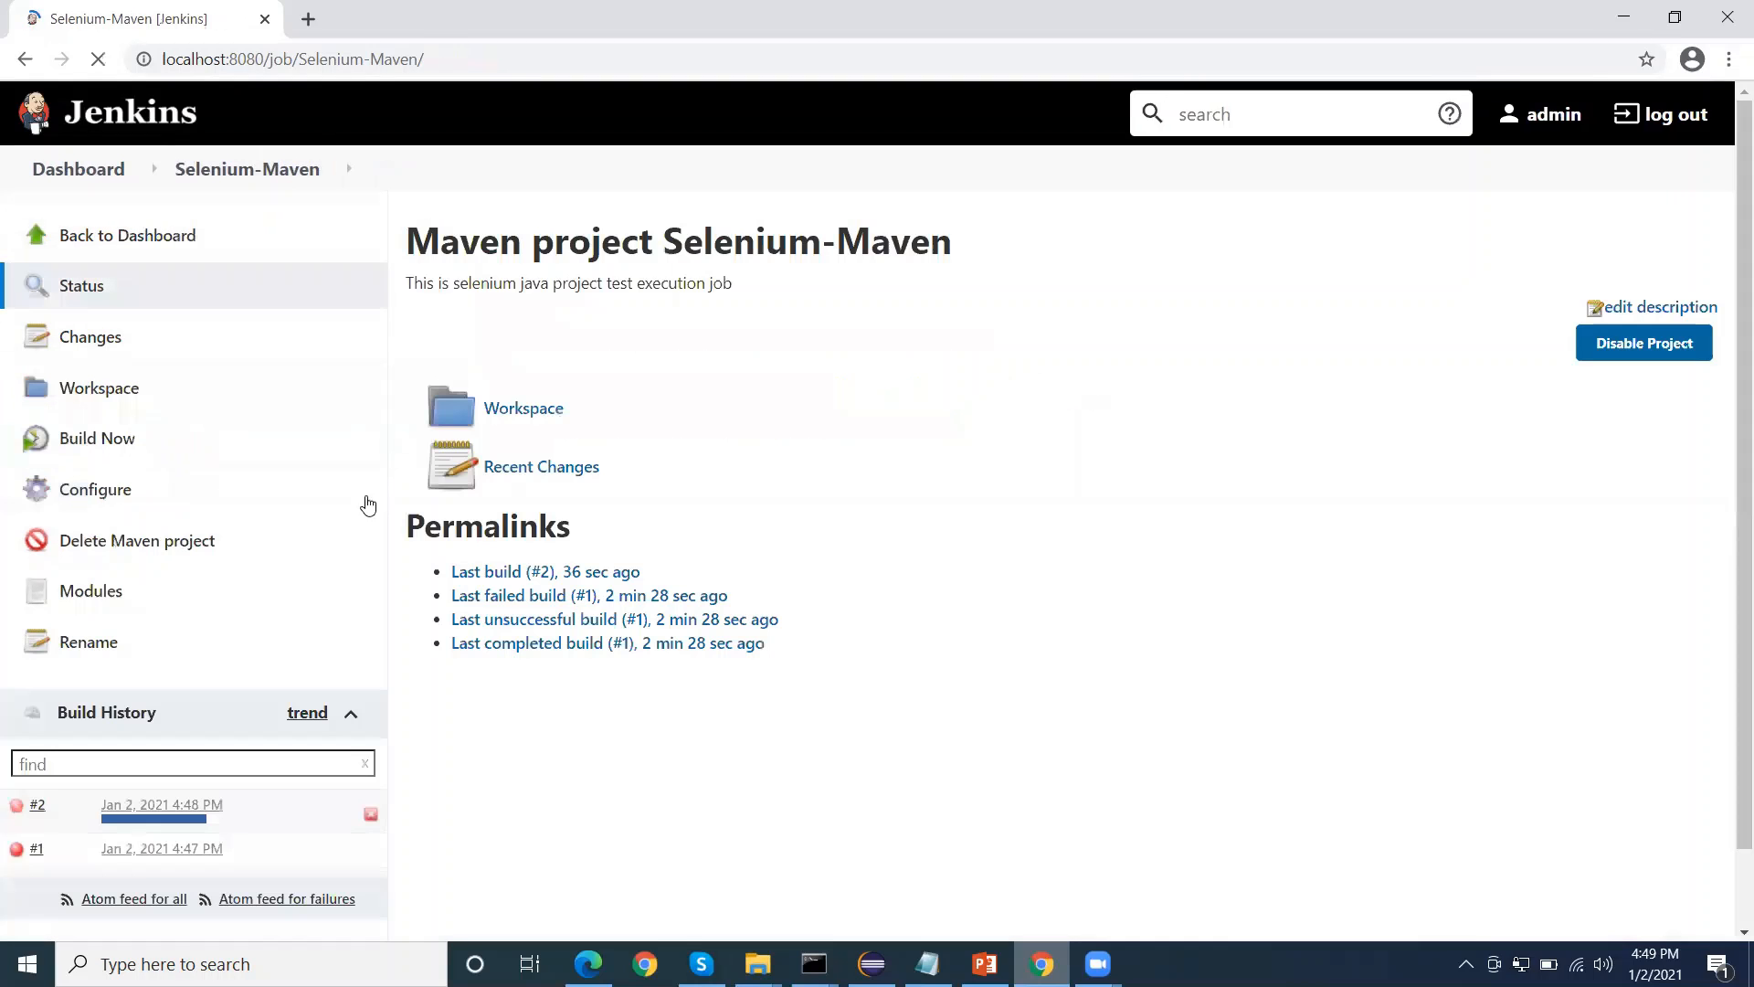
click(160, 811)
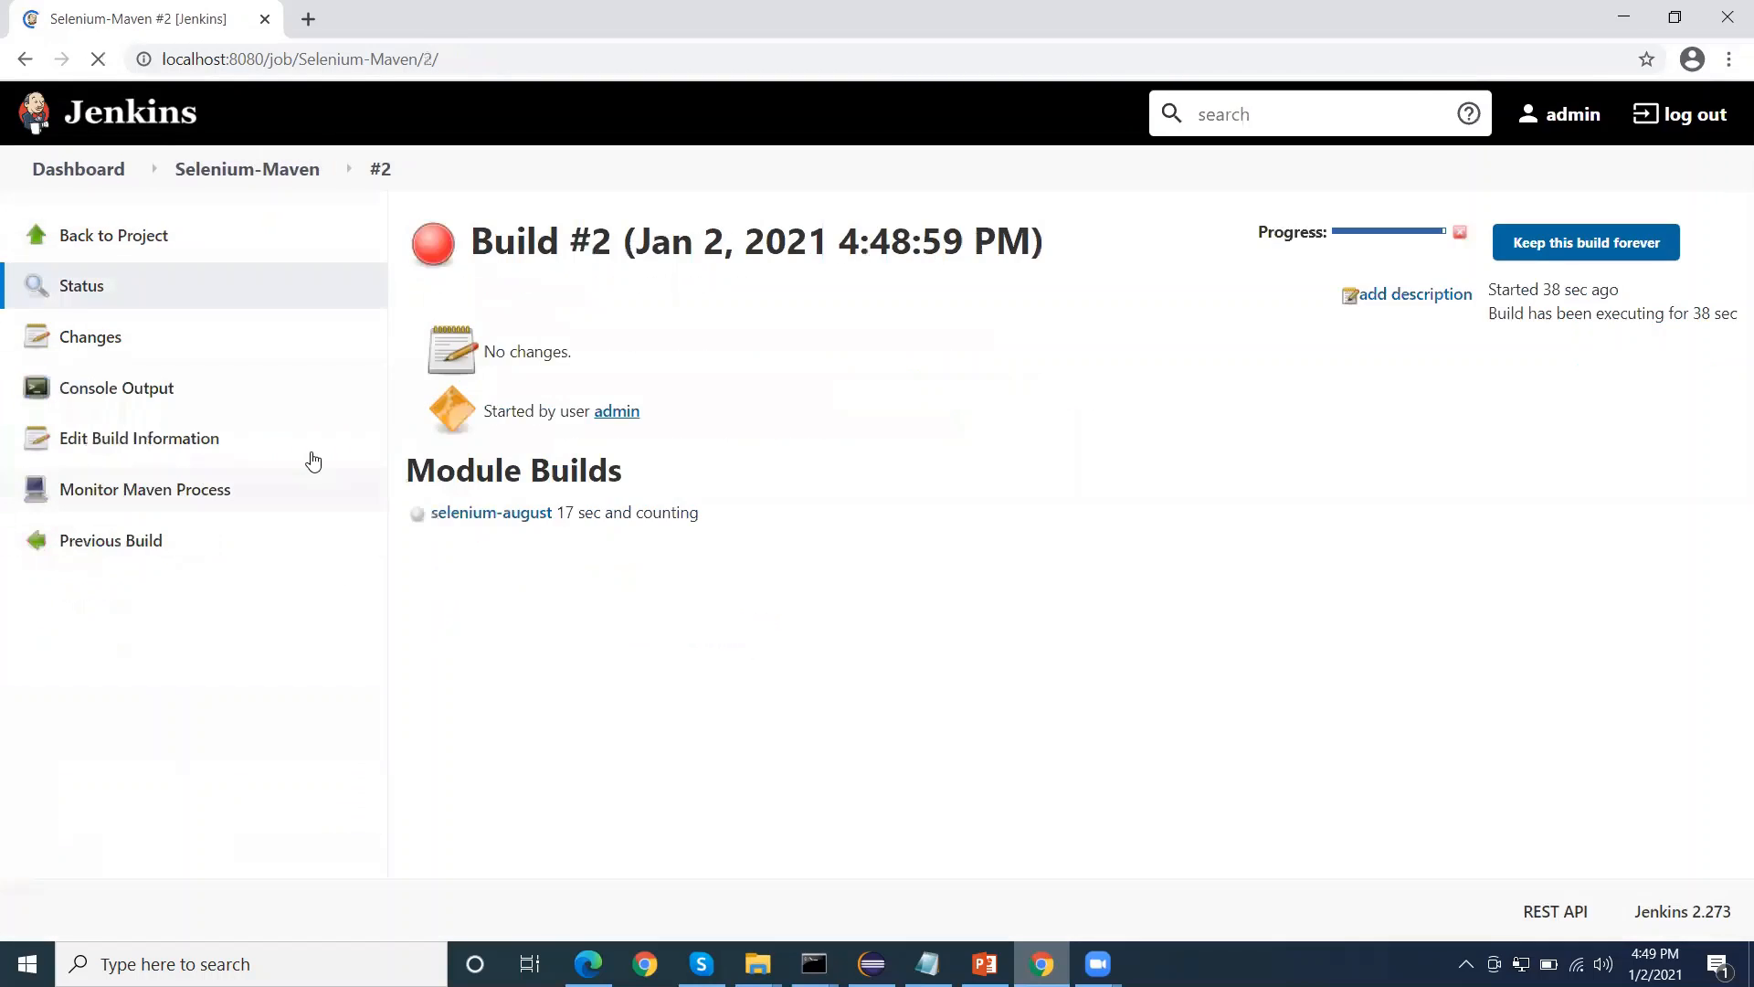
click(153, 391)
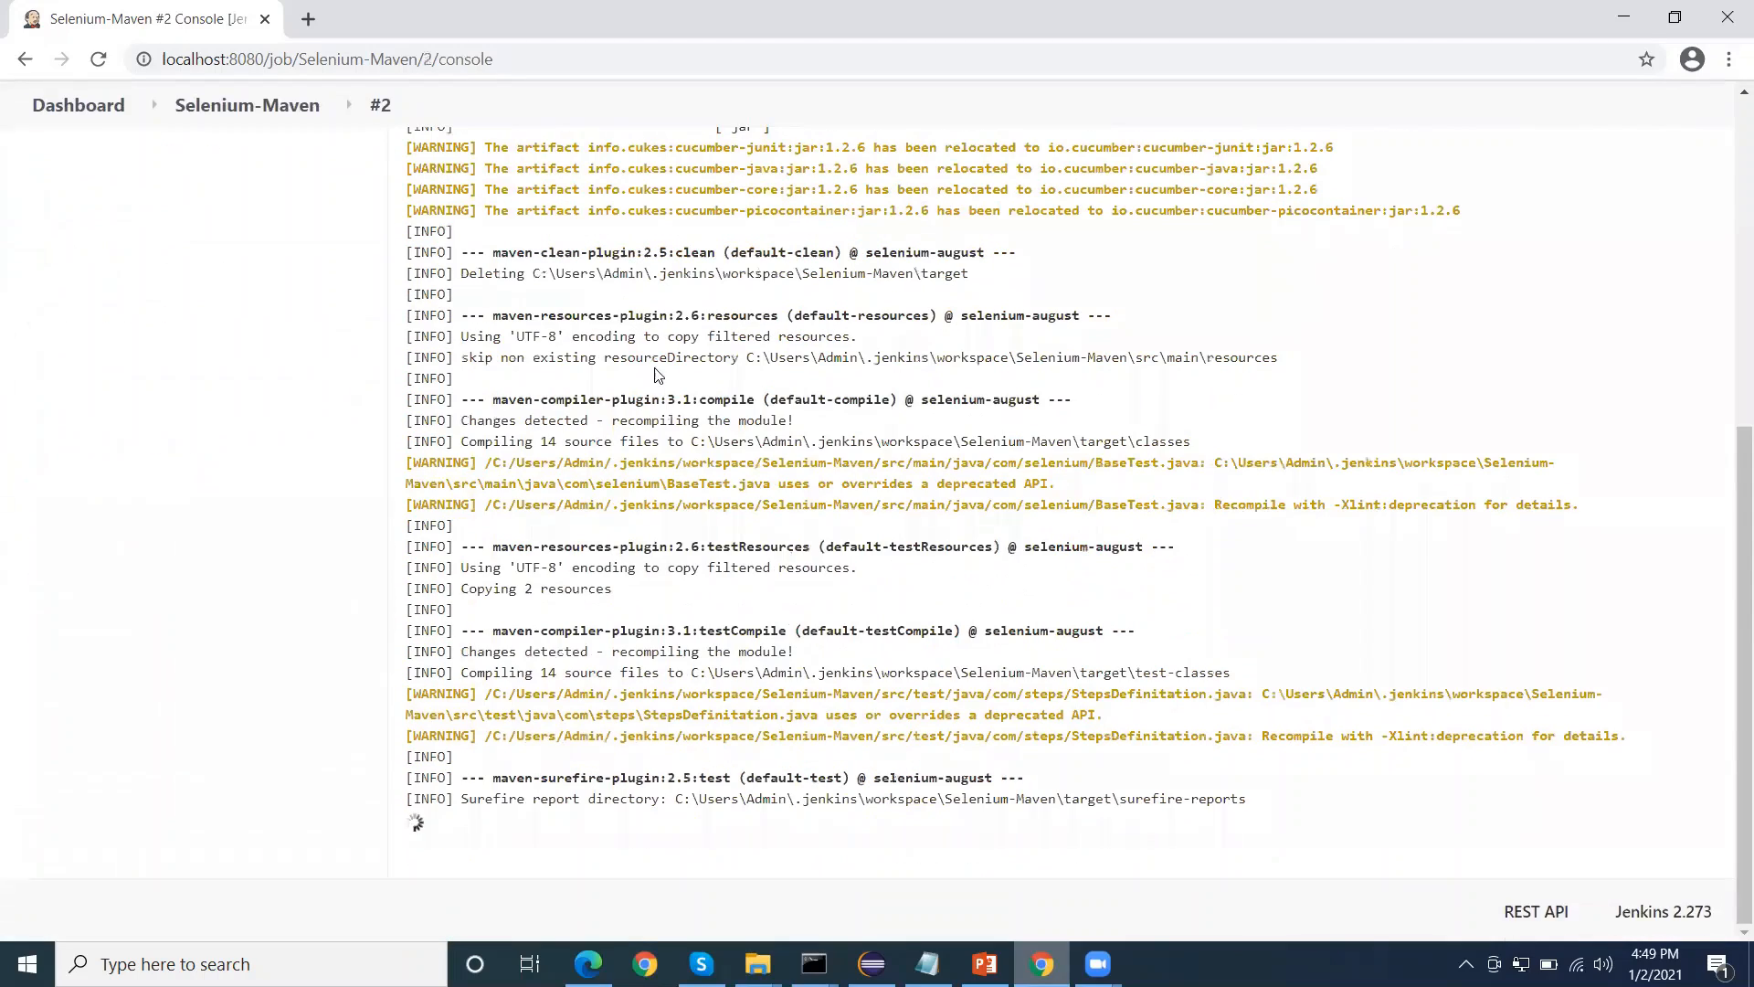
drag(642, 299, 747, 589)
click(762, 621)
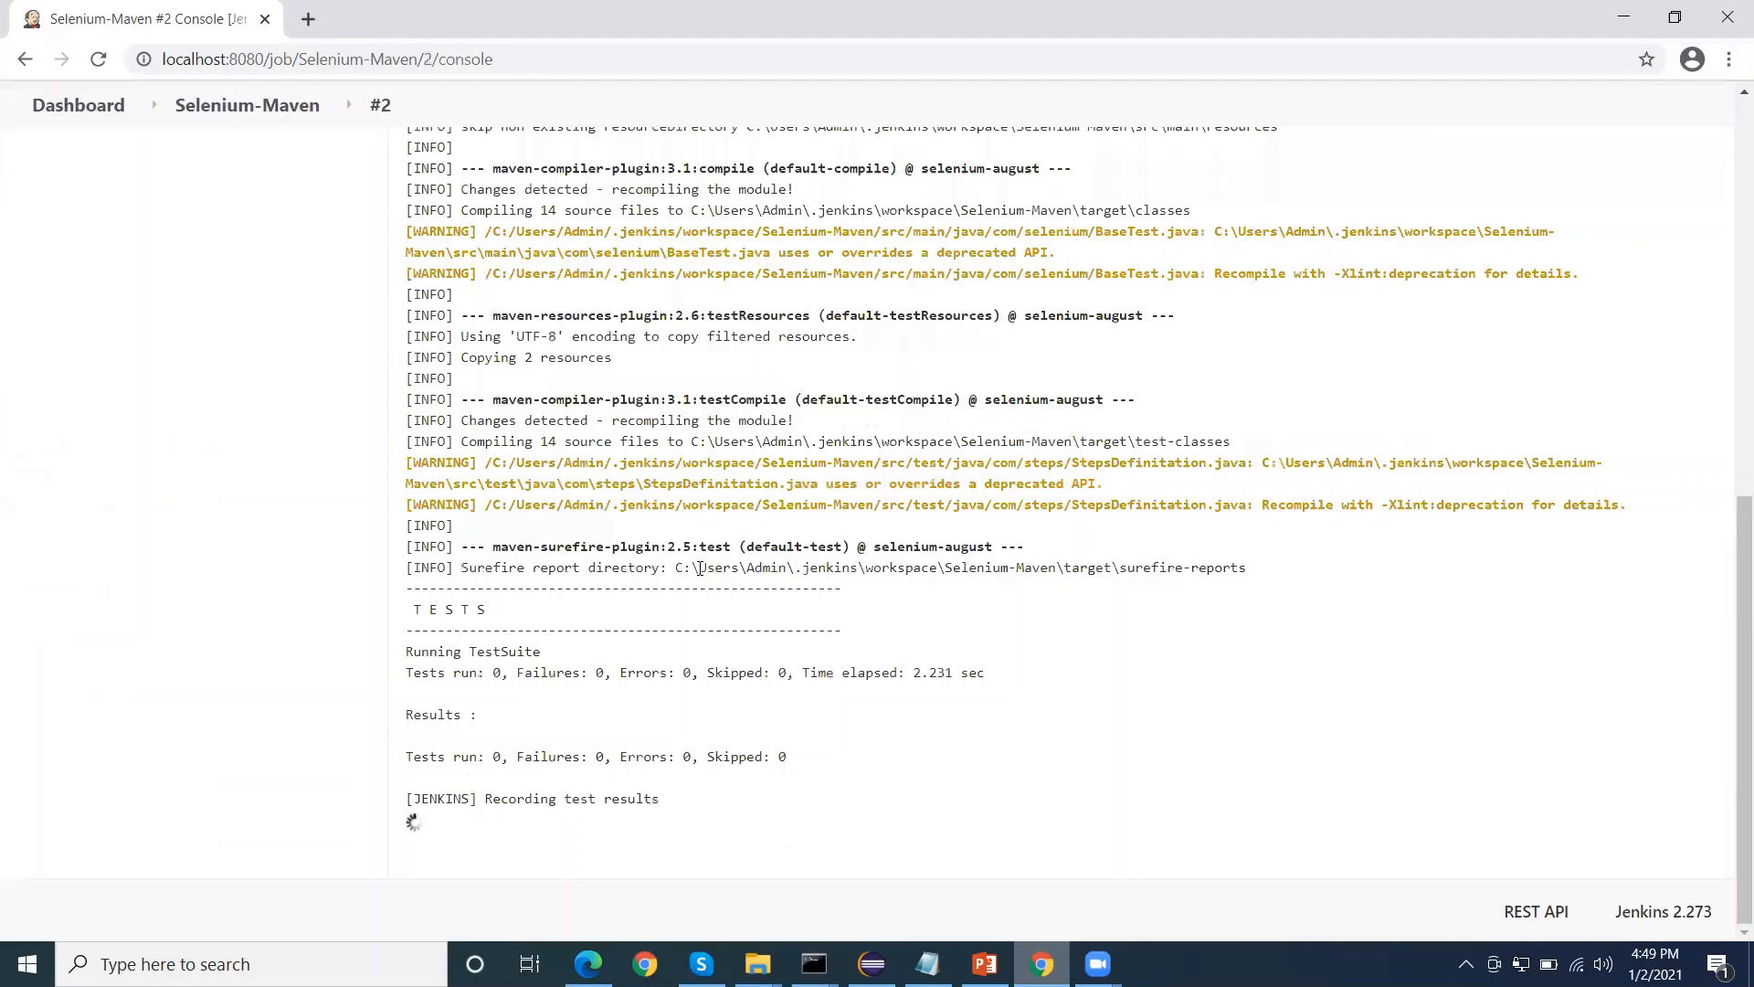
drag(700, 568, 1080, 660)
click(1079, 664)
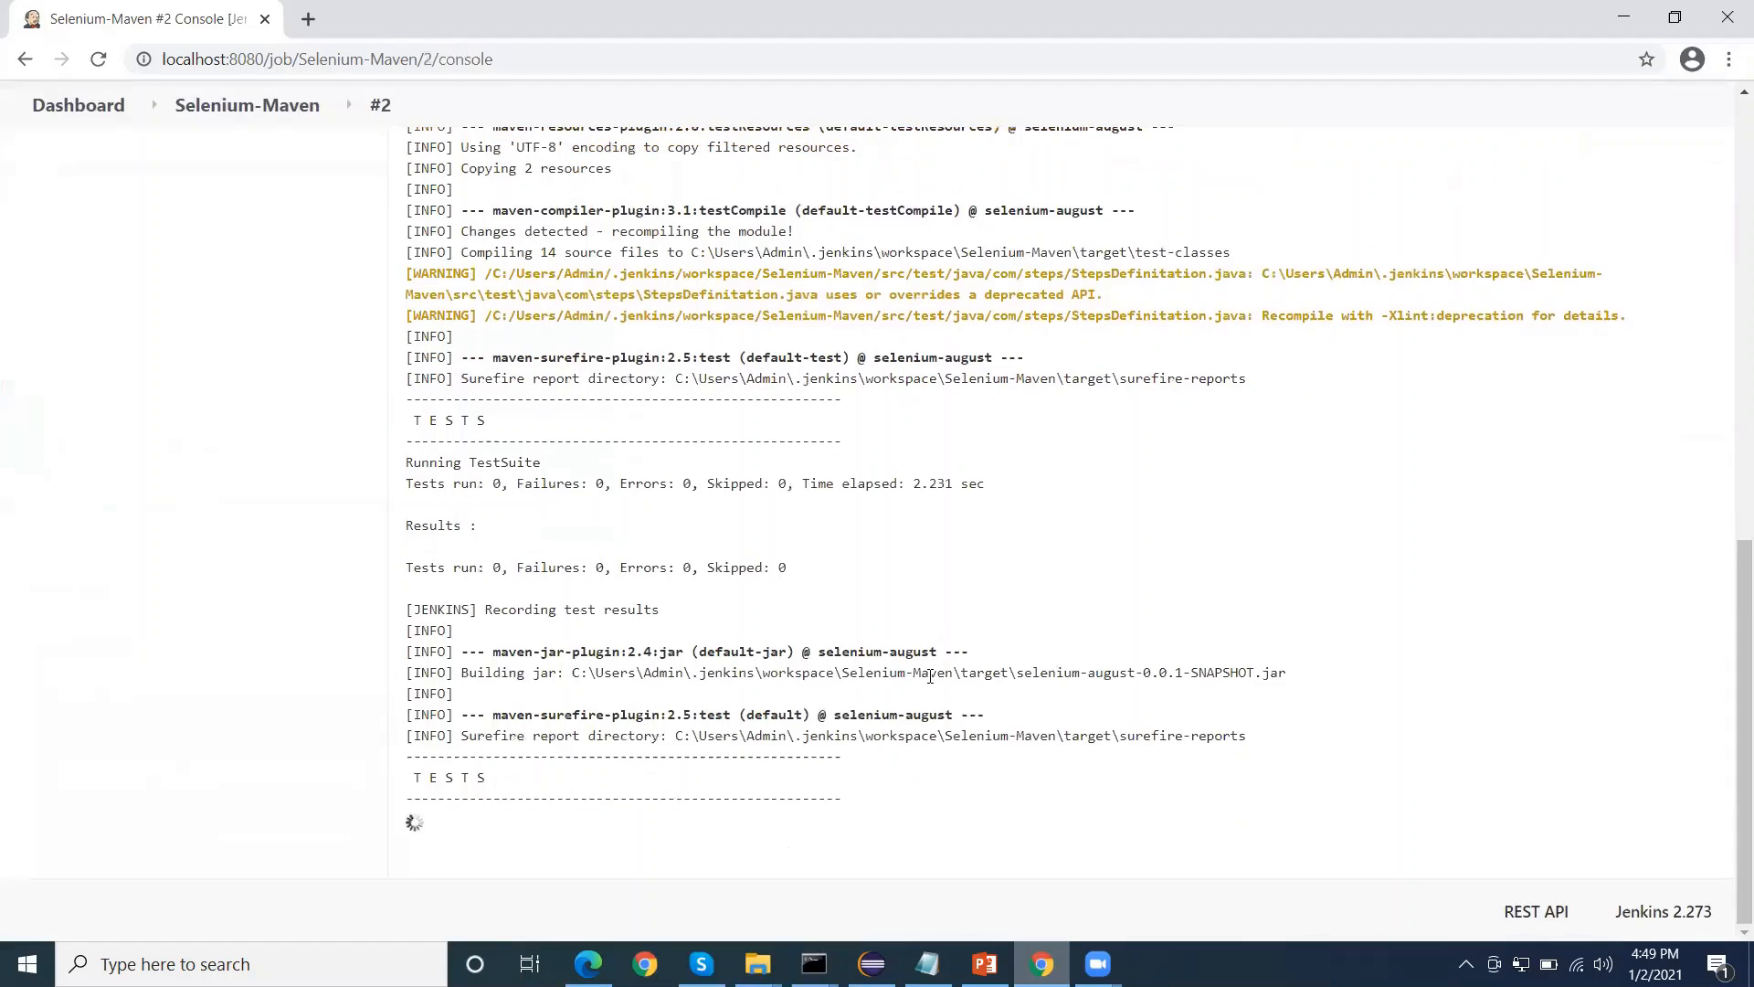
drag(414, 757, 555, 802)
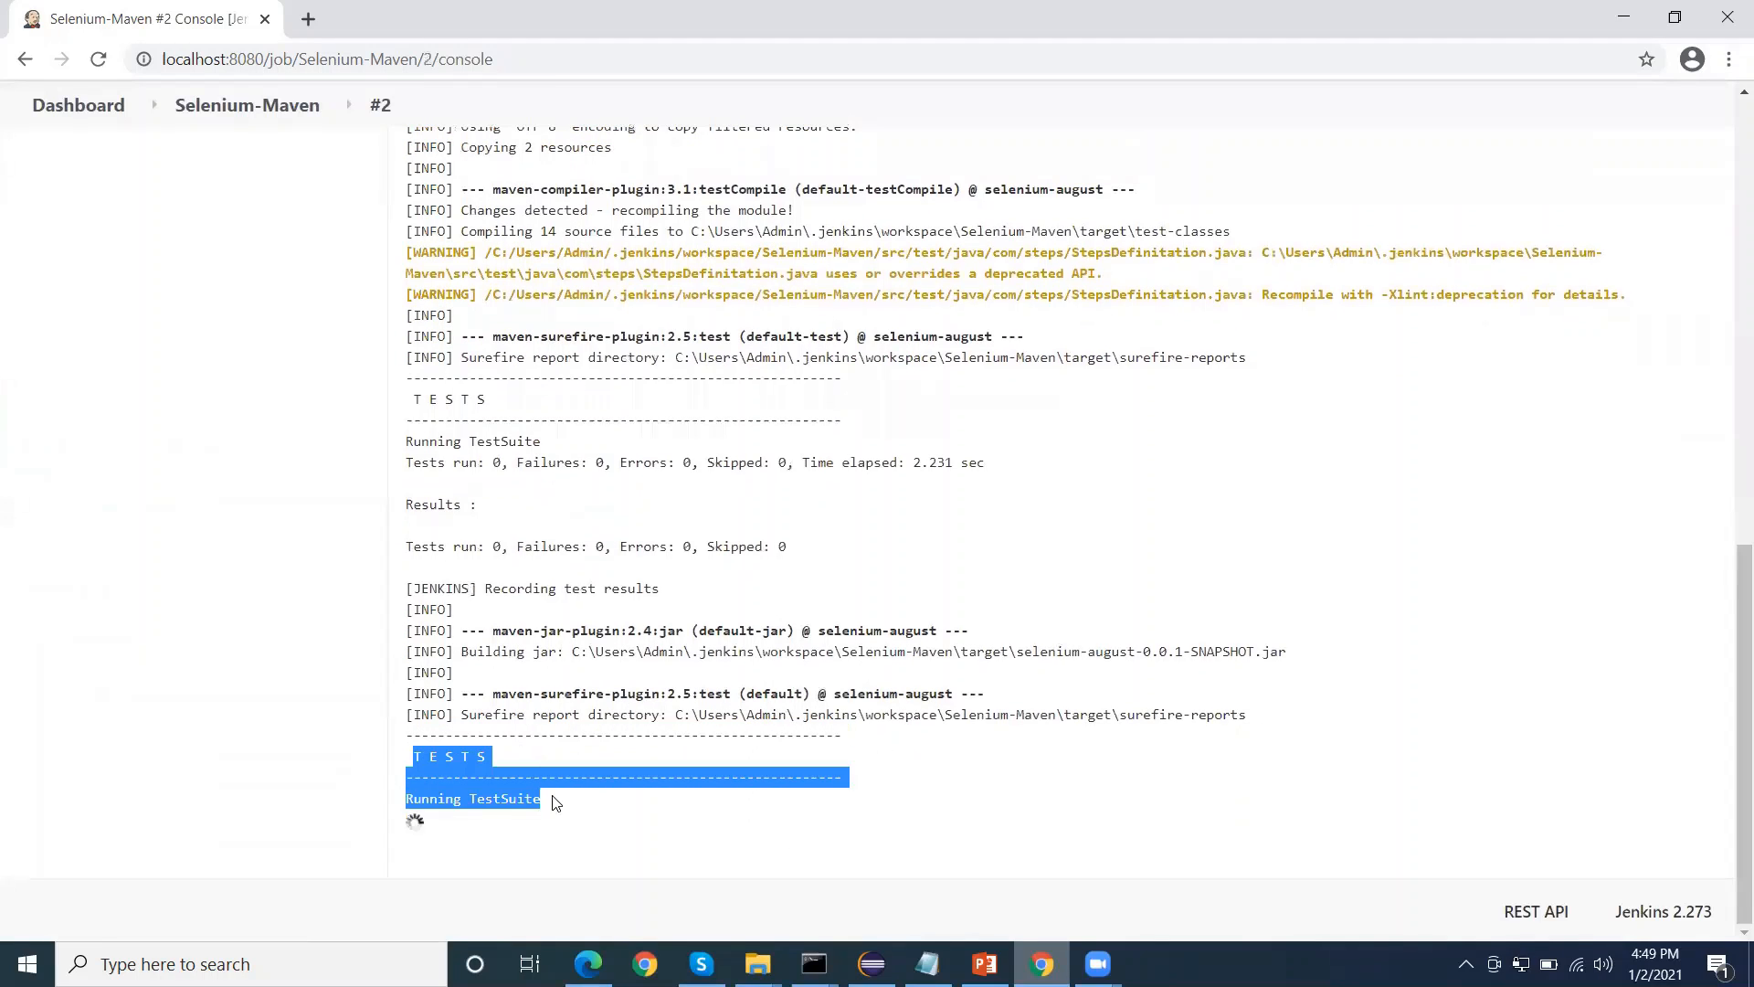
click(555, 802)
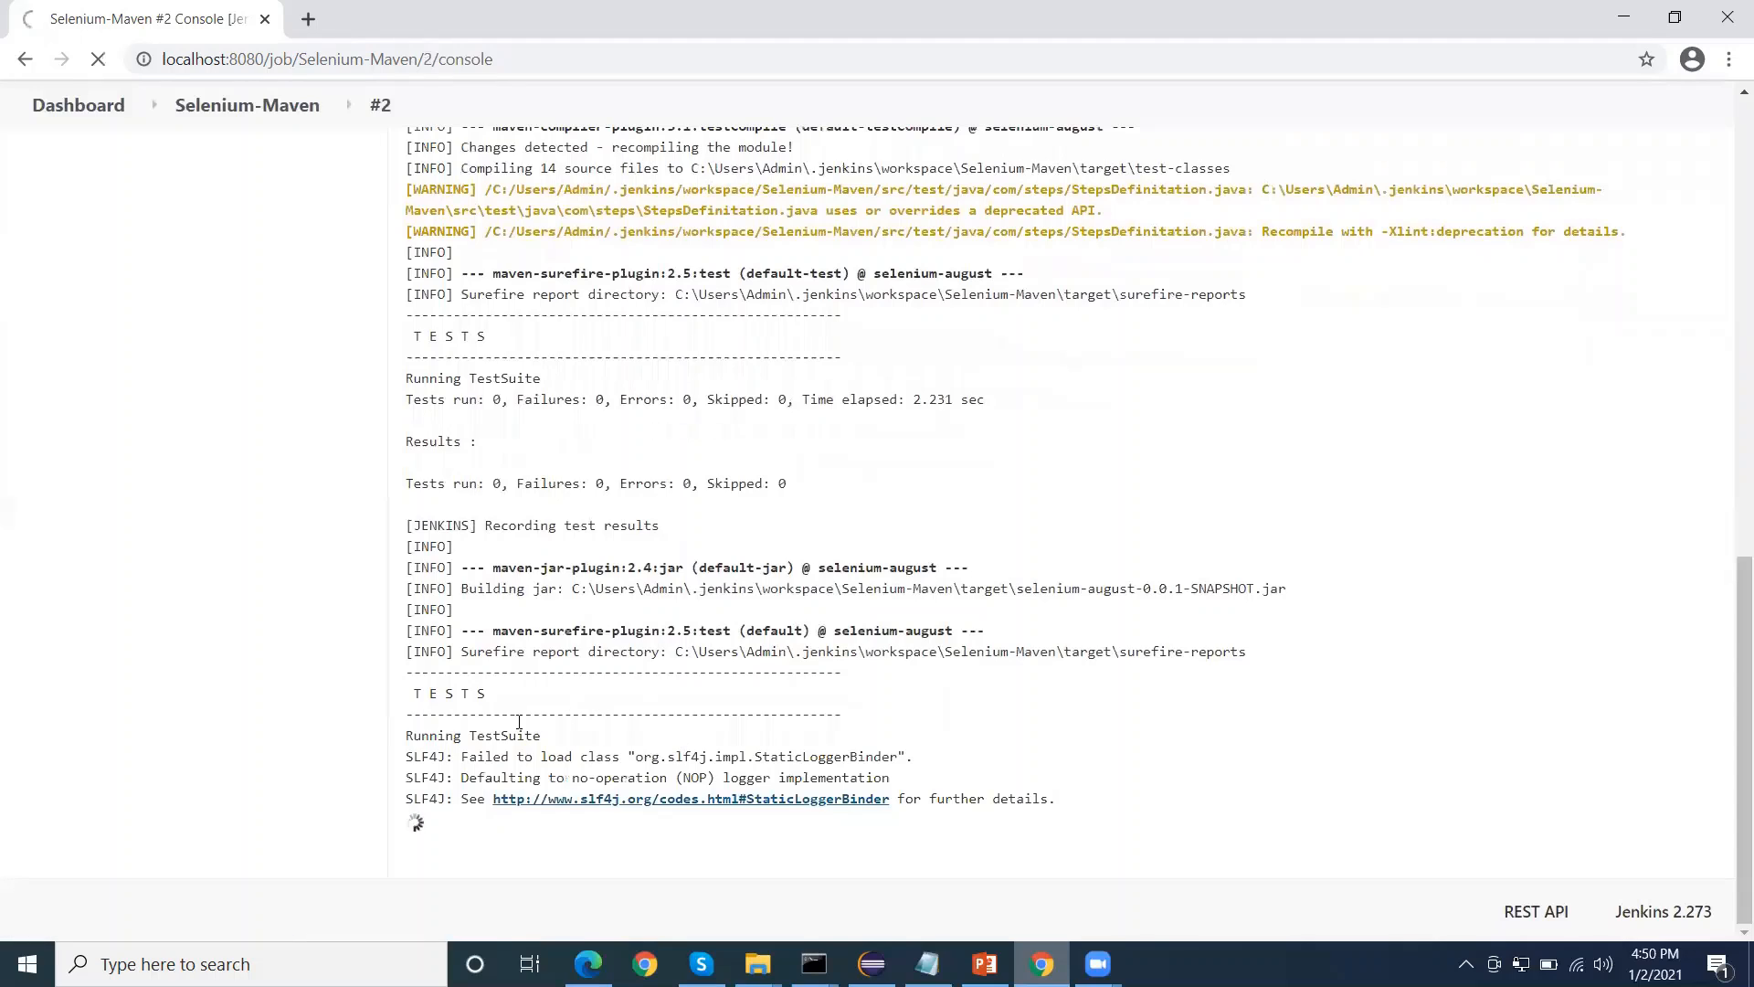
click(554, 802)
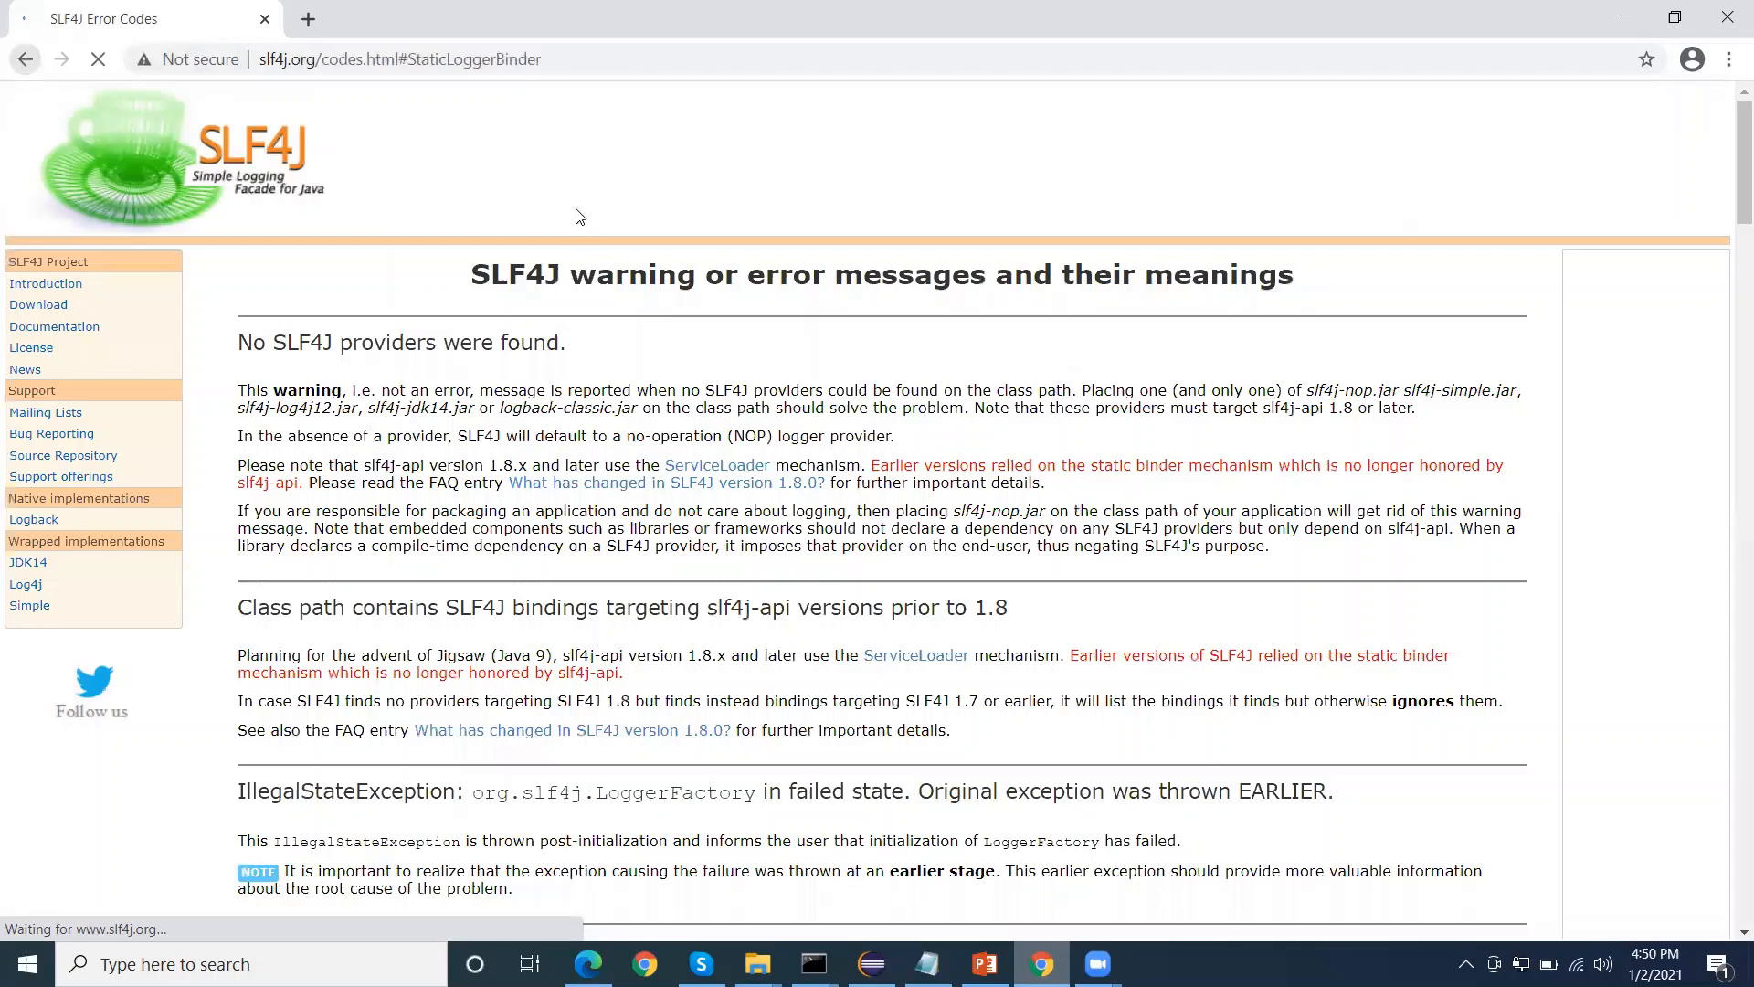
click(26, 59)
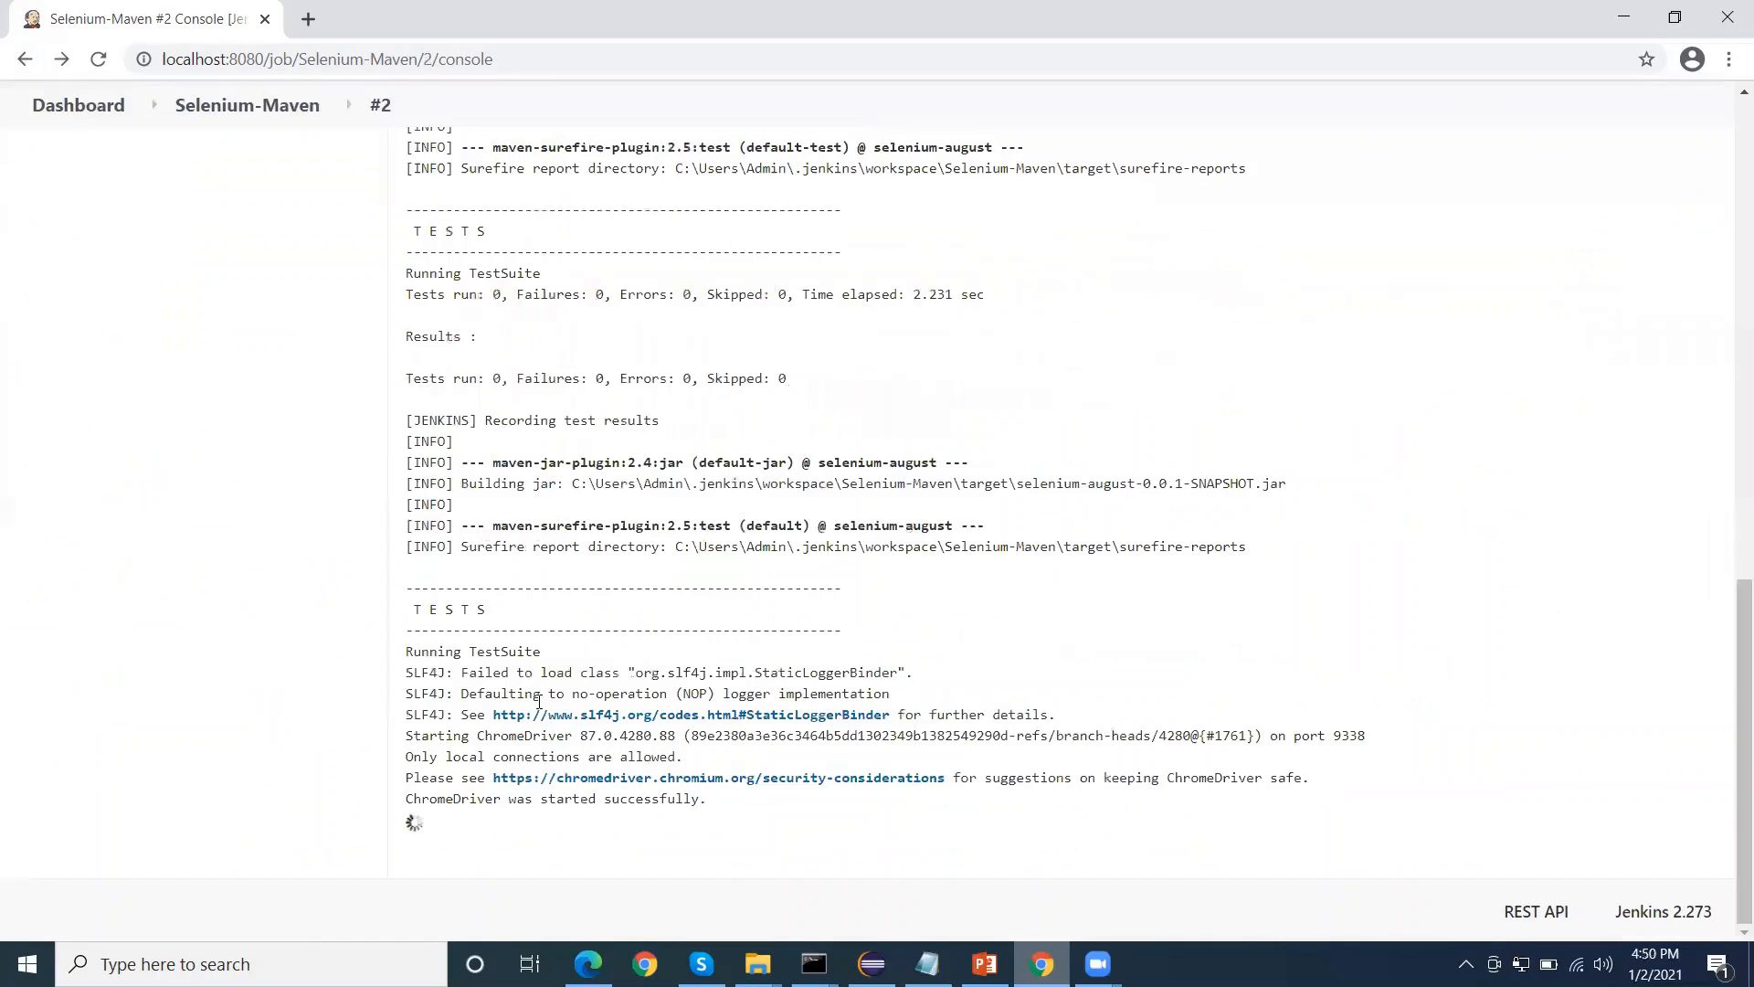
Check the ChromeDriver start, the test results and the final Maven build status in build #2's running log
drag(462, 798, 671, 800)
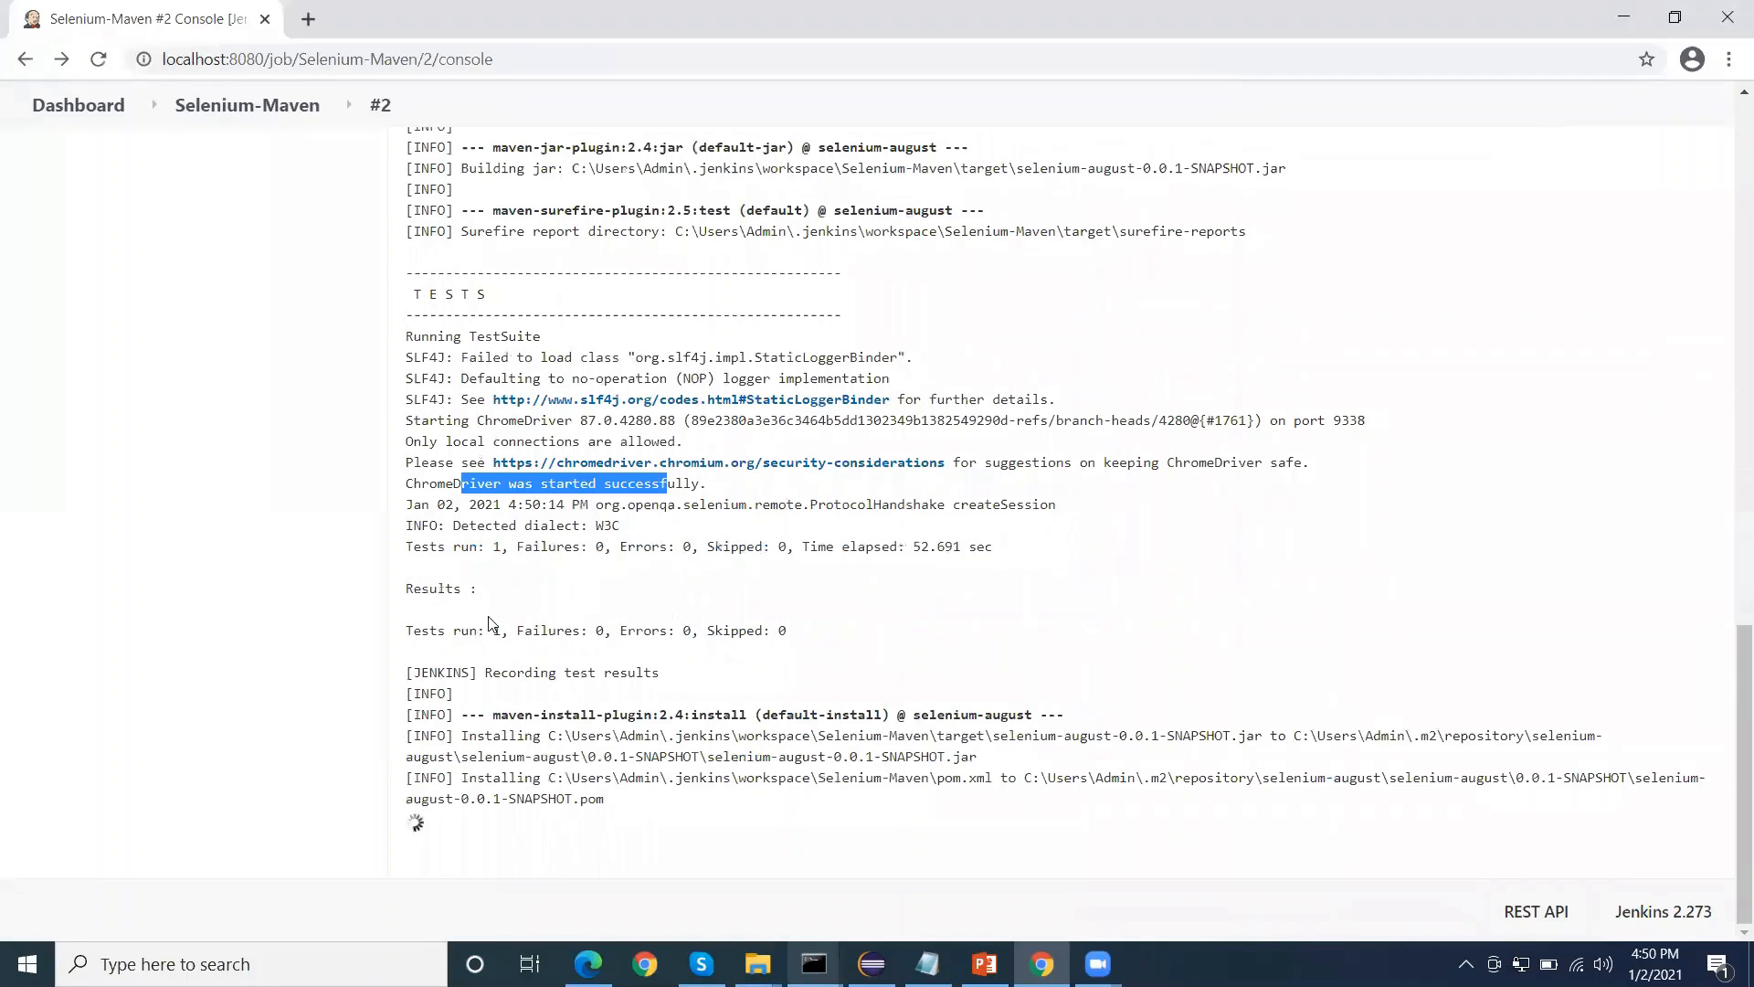
drag(454, 628, 558, 630)
click(634, 504)
drag(612, 486, 740, 505)
drag(474, 694, 593, 699)
click(600, 695)
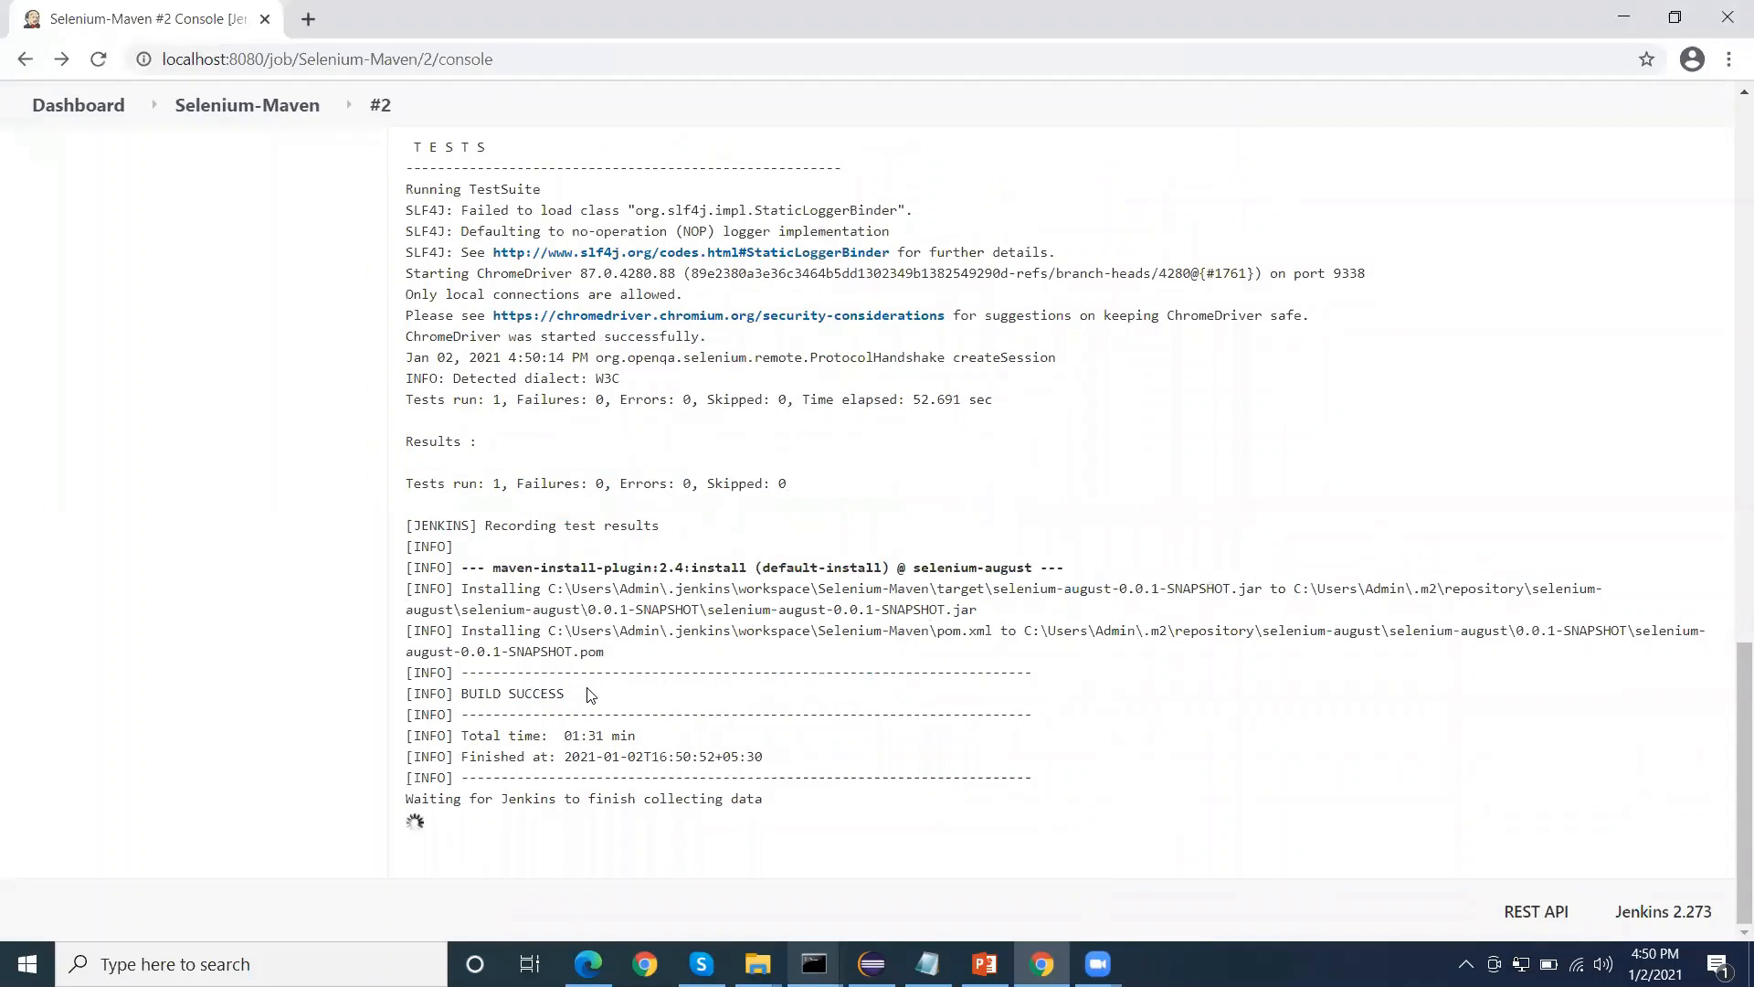
drag(463, 800, 765, 802)
click(560, 802)
drag(559, 801, 696, 825)
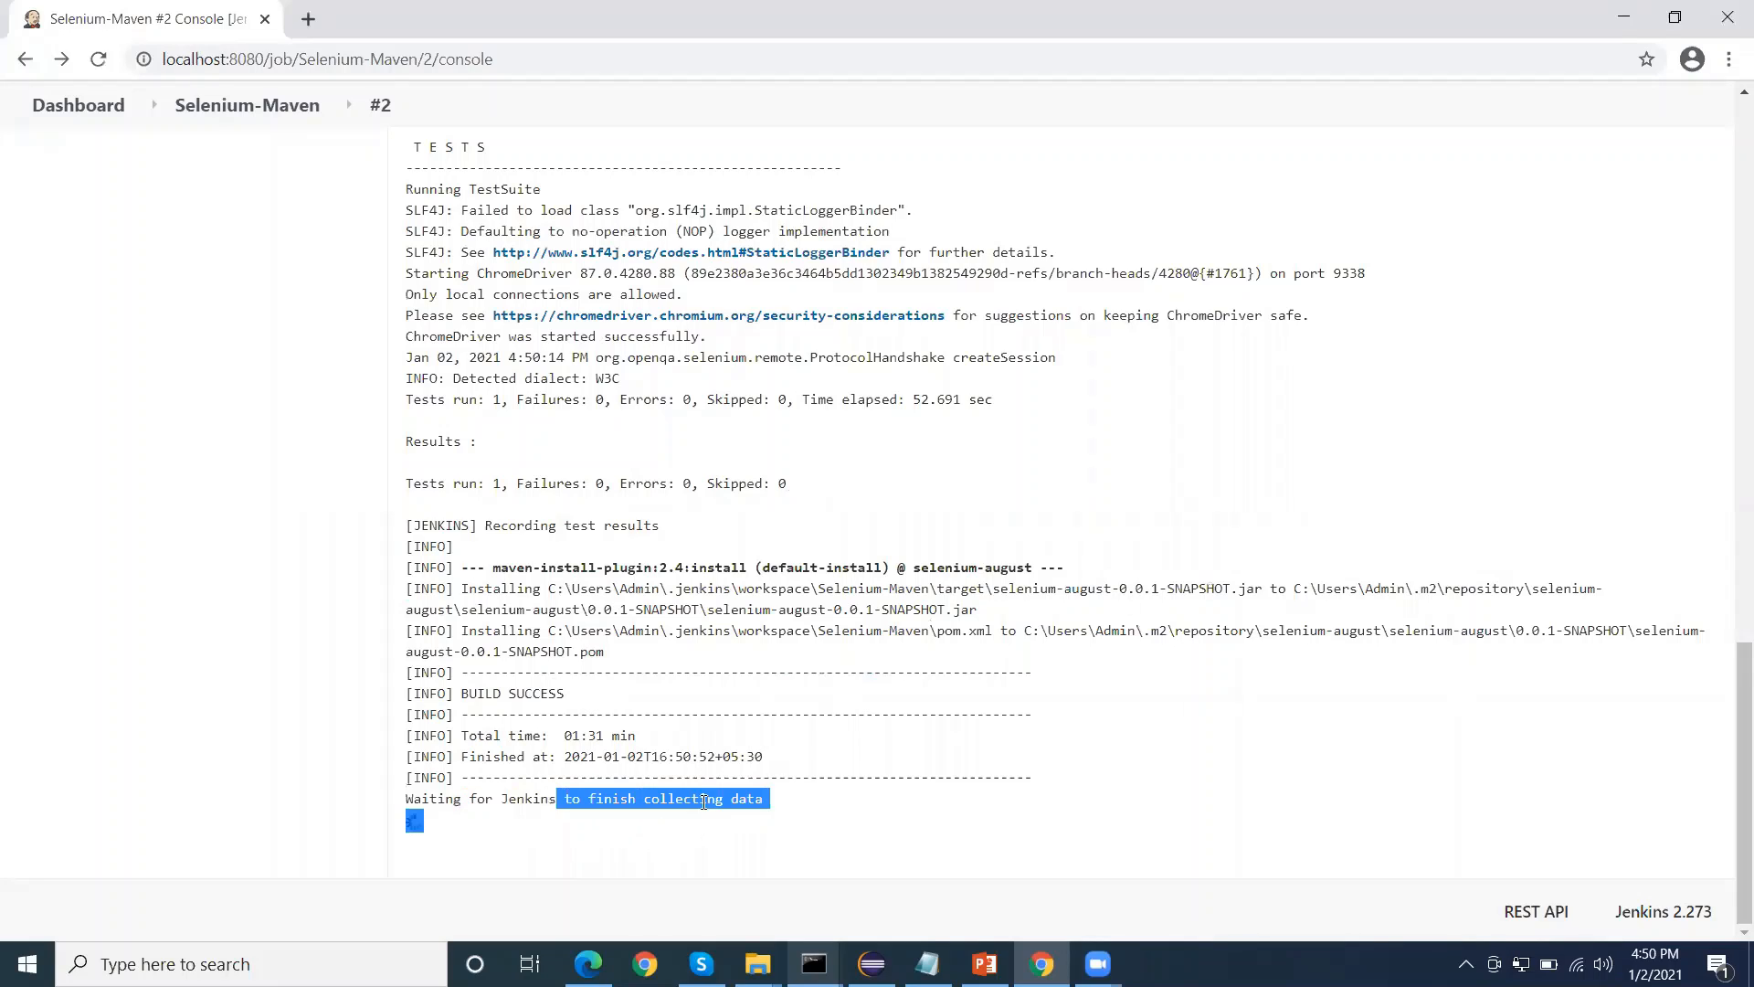
click(713, 752)
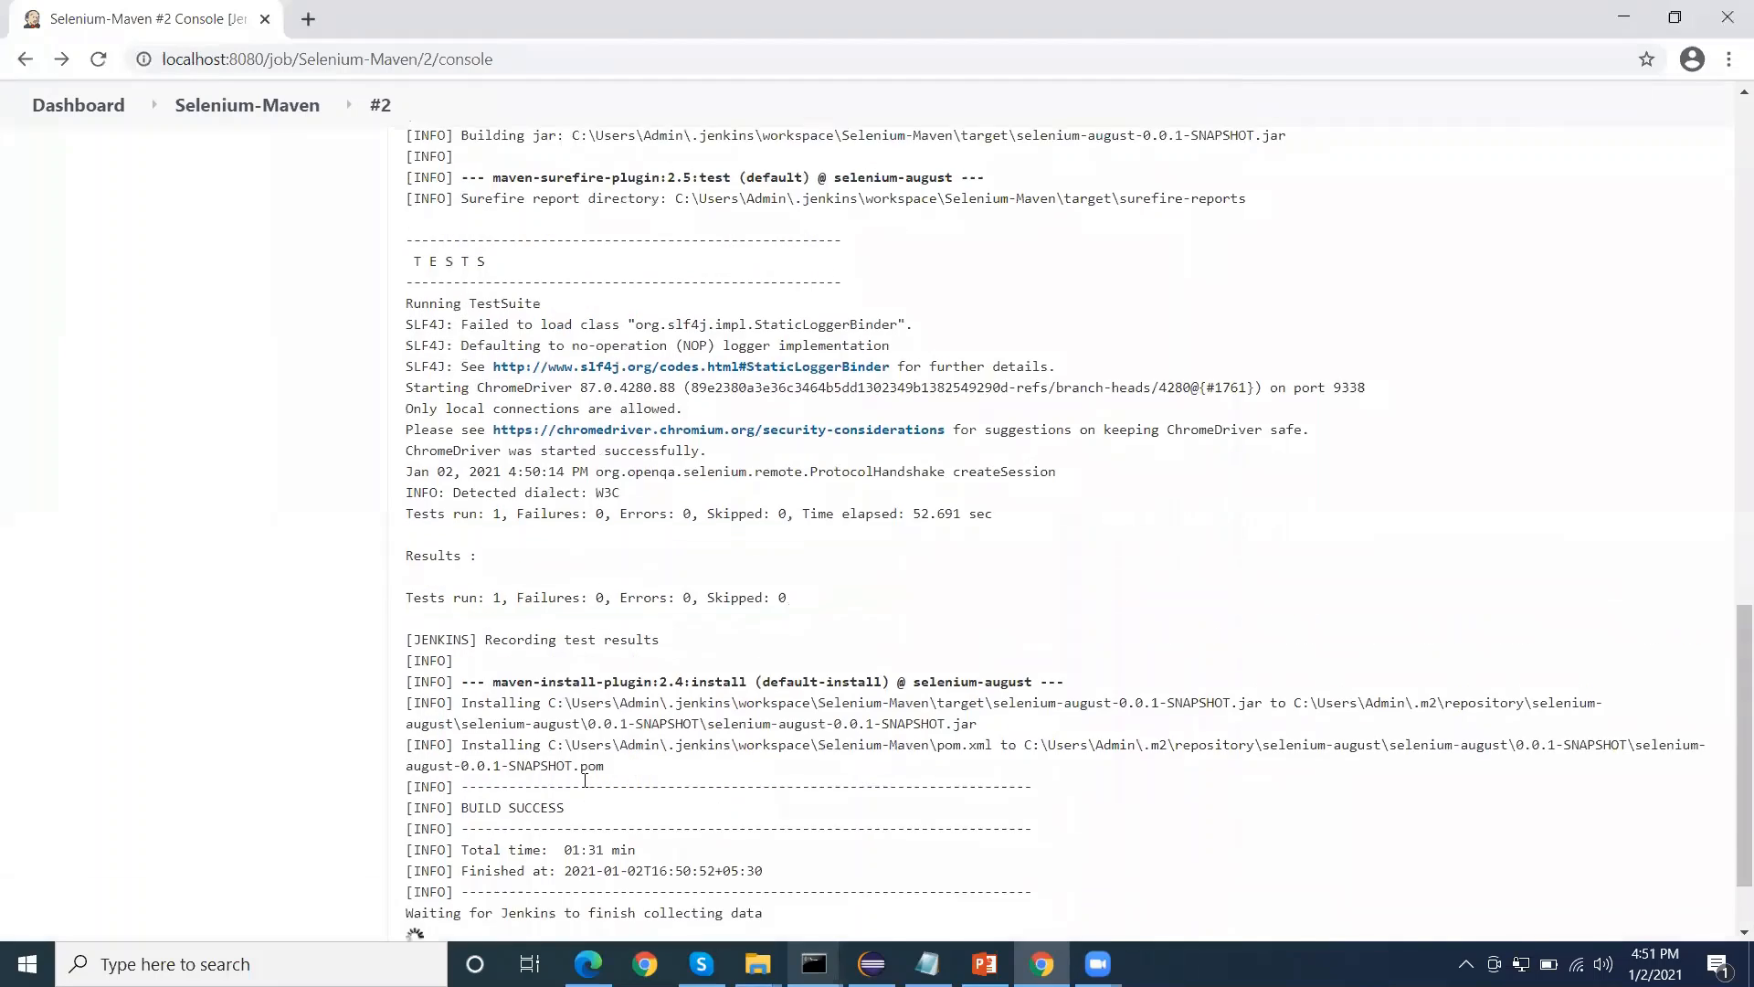
drag(459, 788, 549, 826)
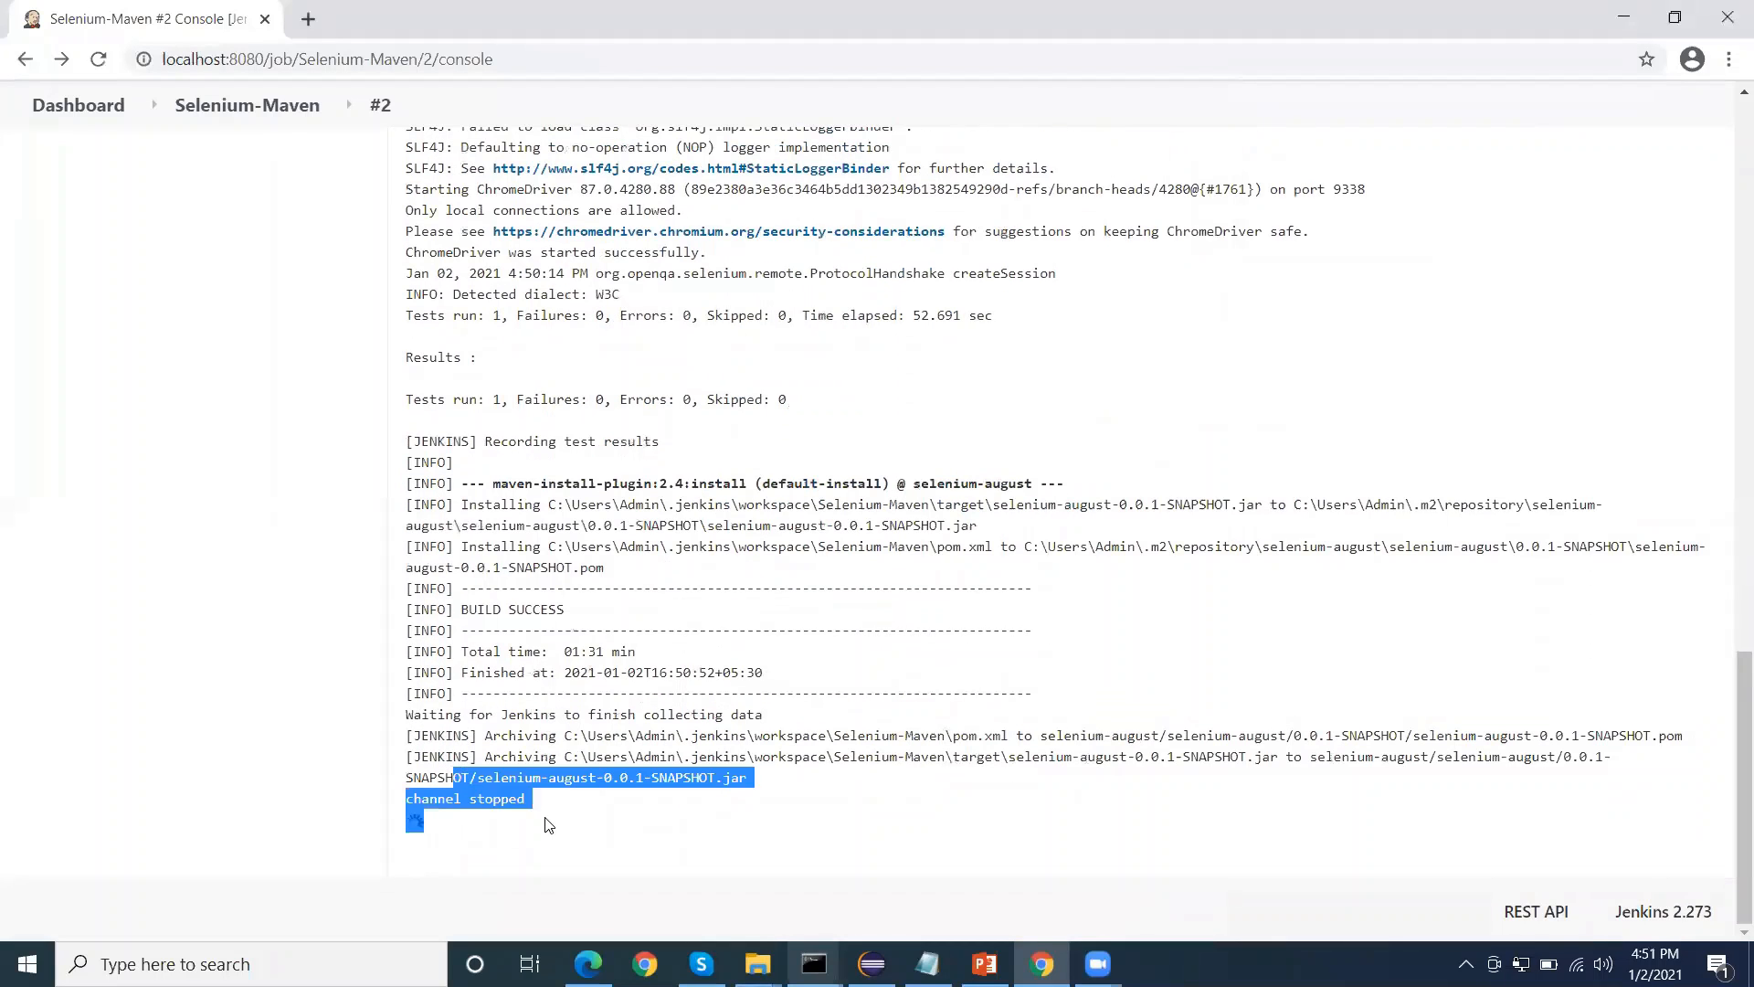
click(599, 816)
Return to the Selenium-Maven project page, then reopen build #2 and review its completed console output
scroll(632, 767, up, 5)
scroll(632, 768, up, 15)
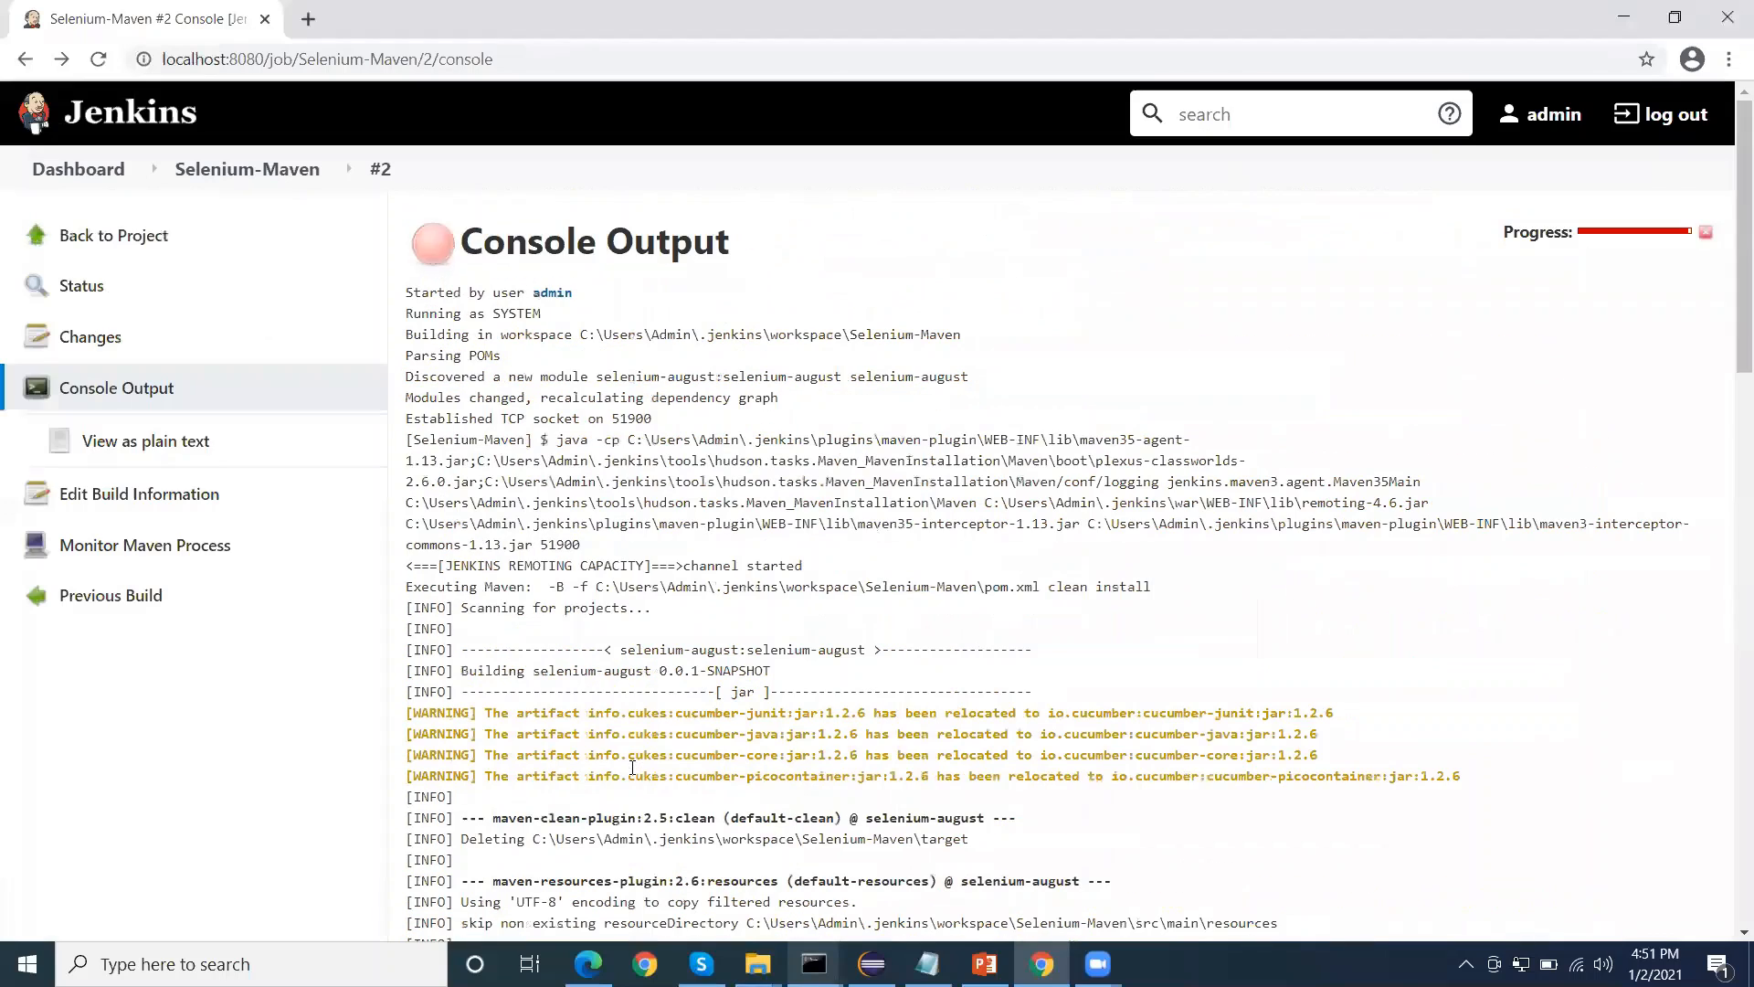
click(312, 169)
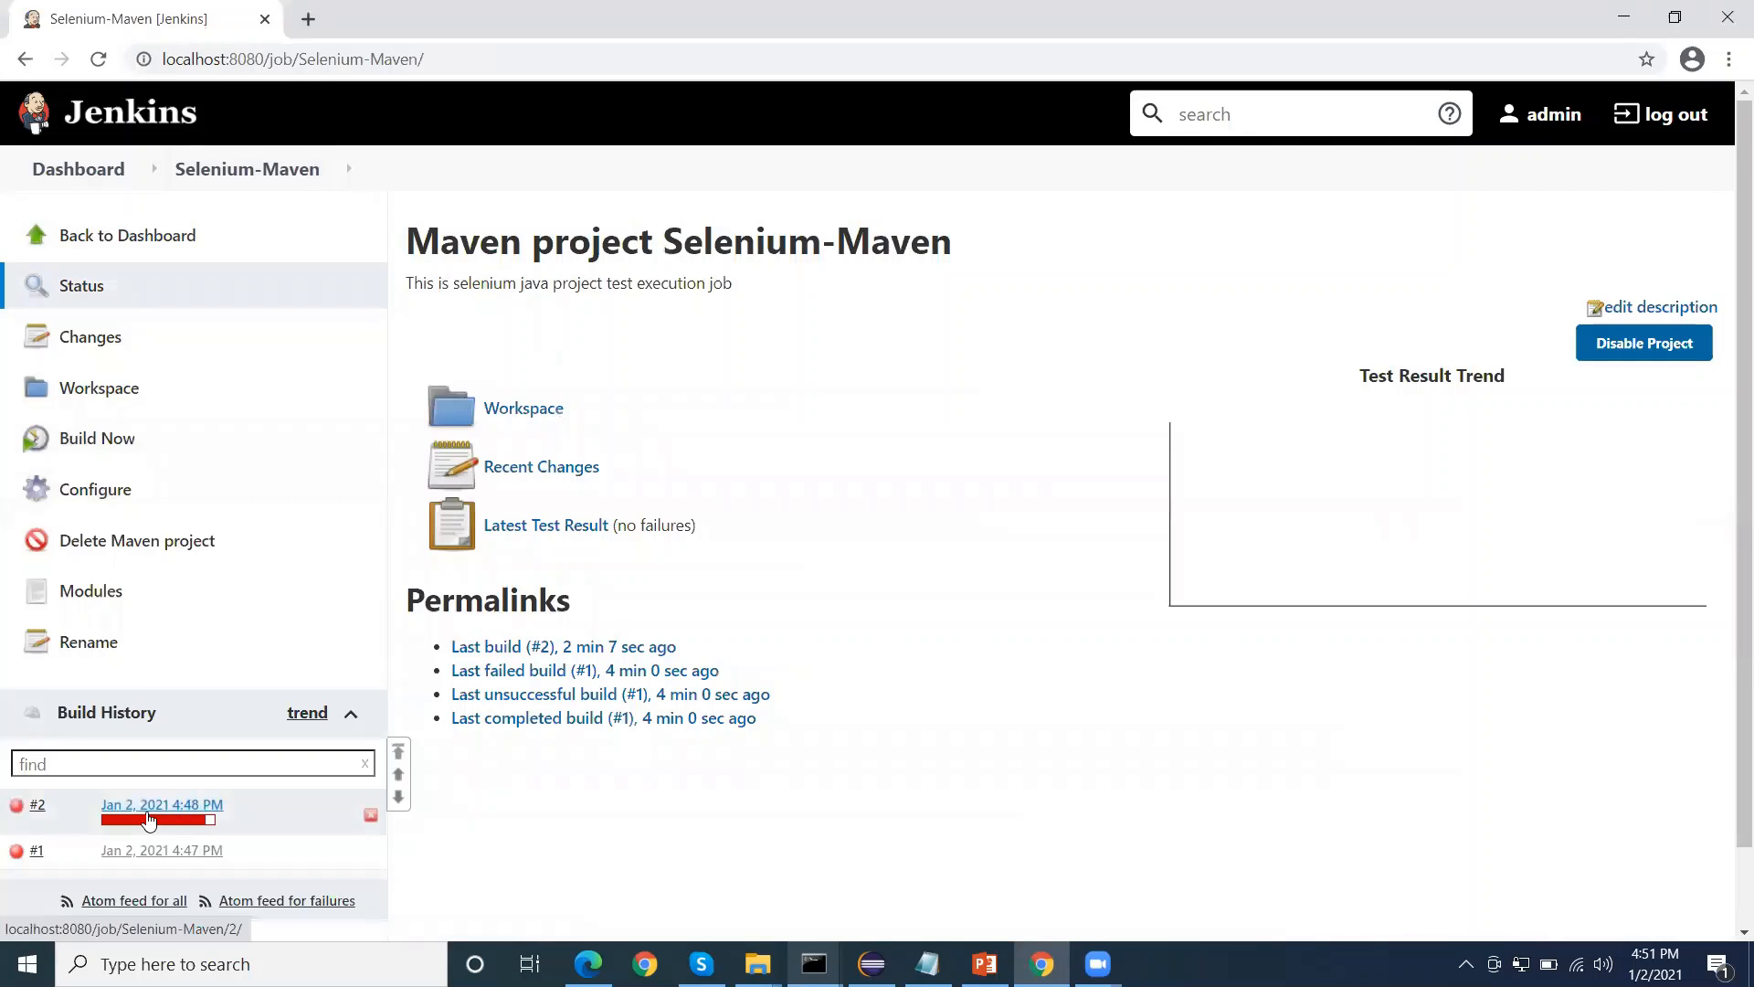
scroll(132, 809, down, 1)
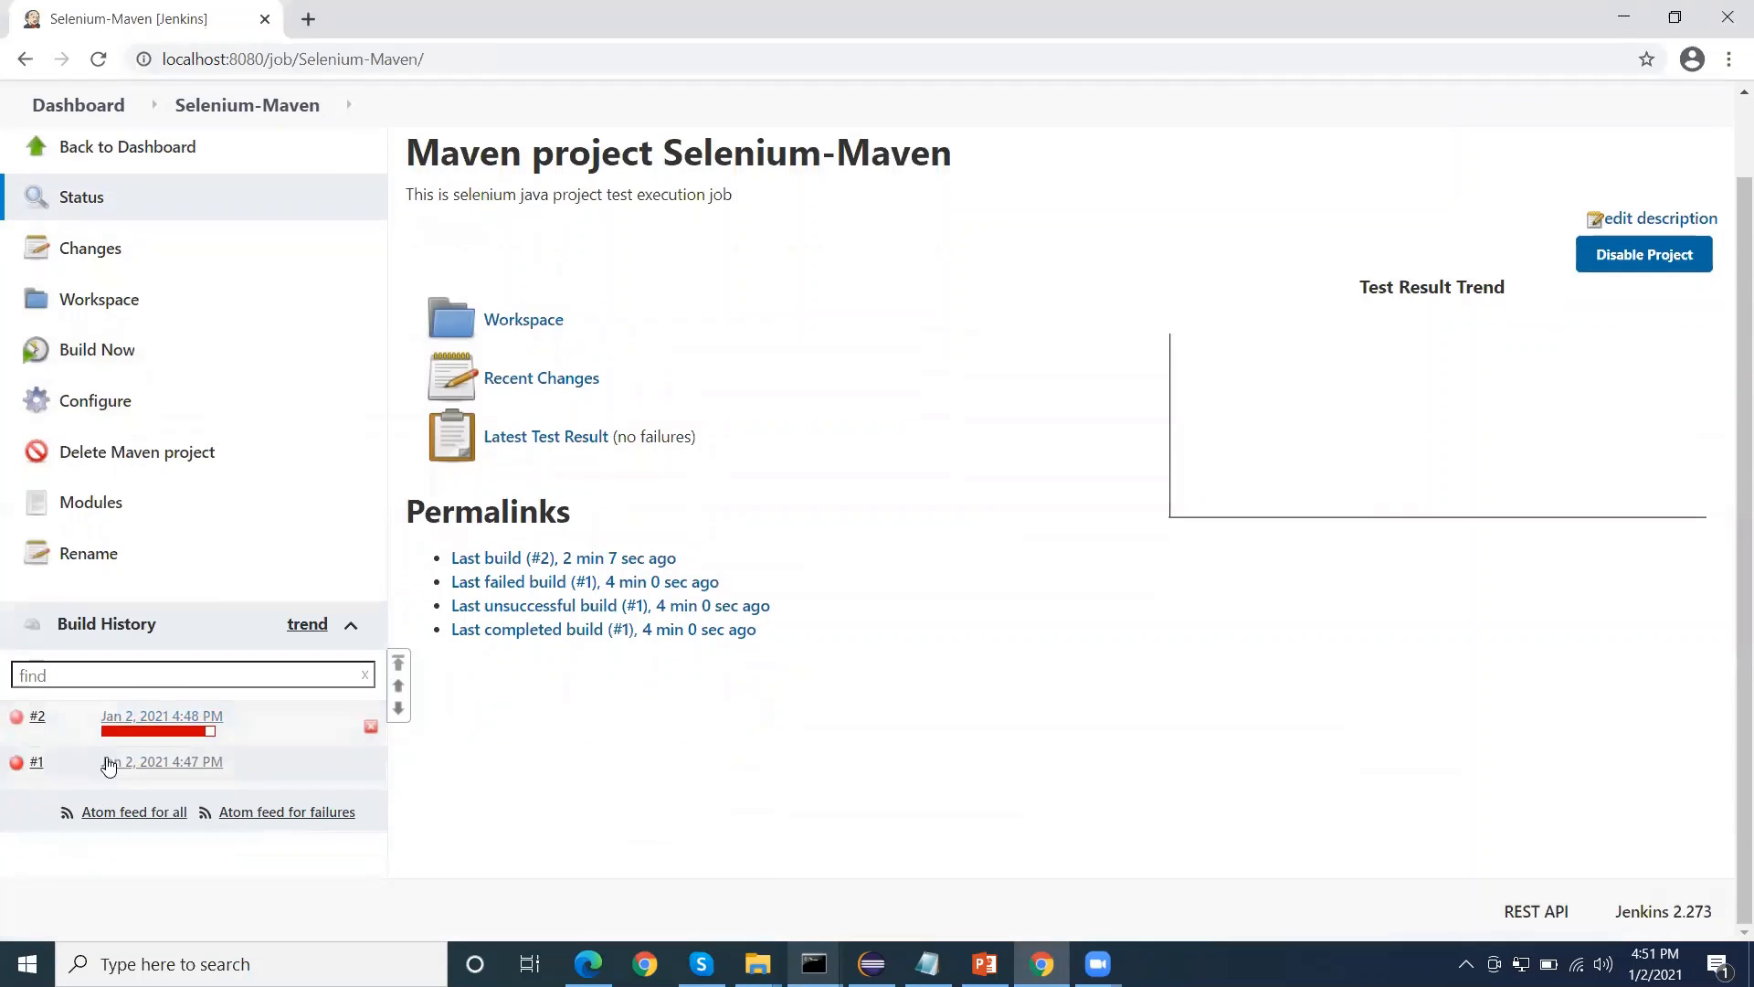
click(134, 728)
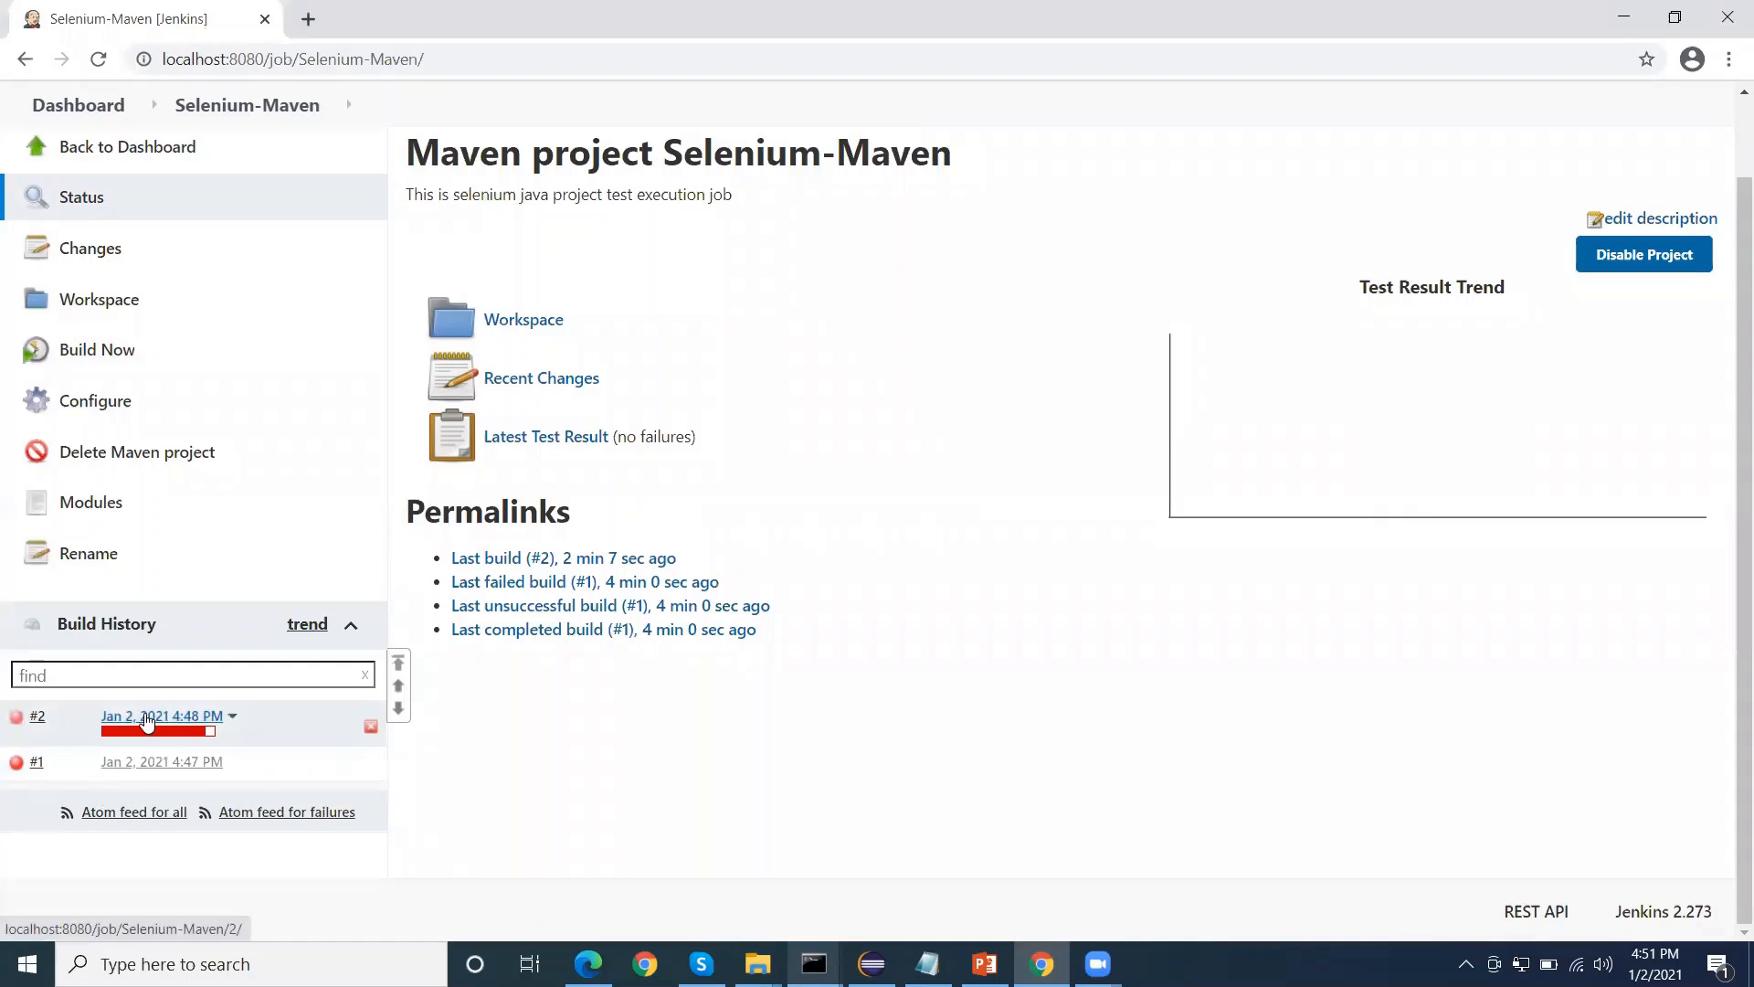
click(147, 389)
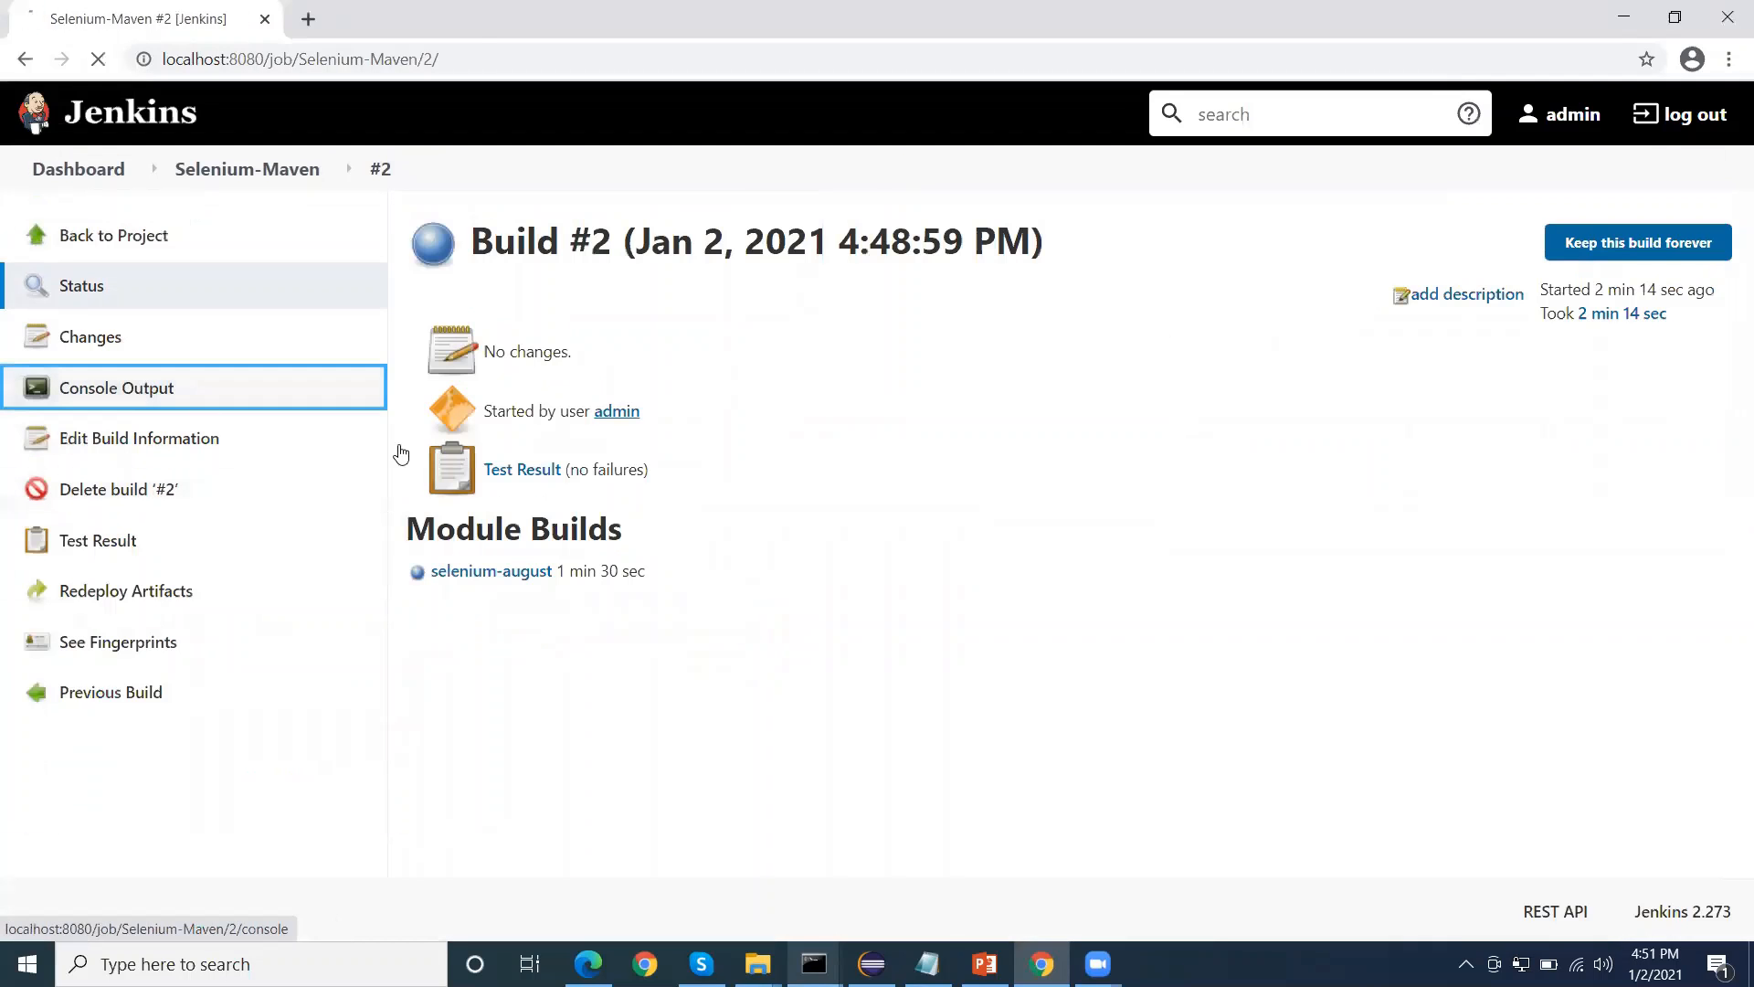
scroll(694, 566, down, 1)
scroll(696, 581, down, 20)
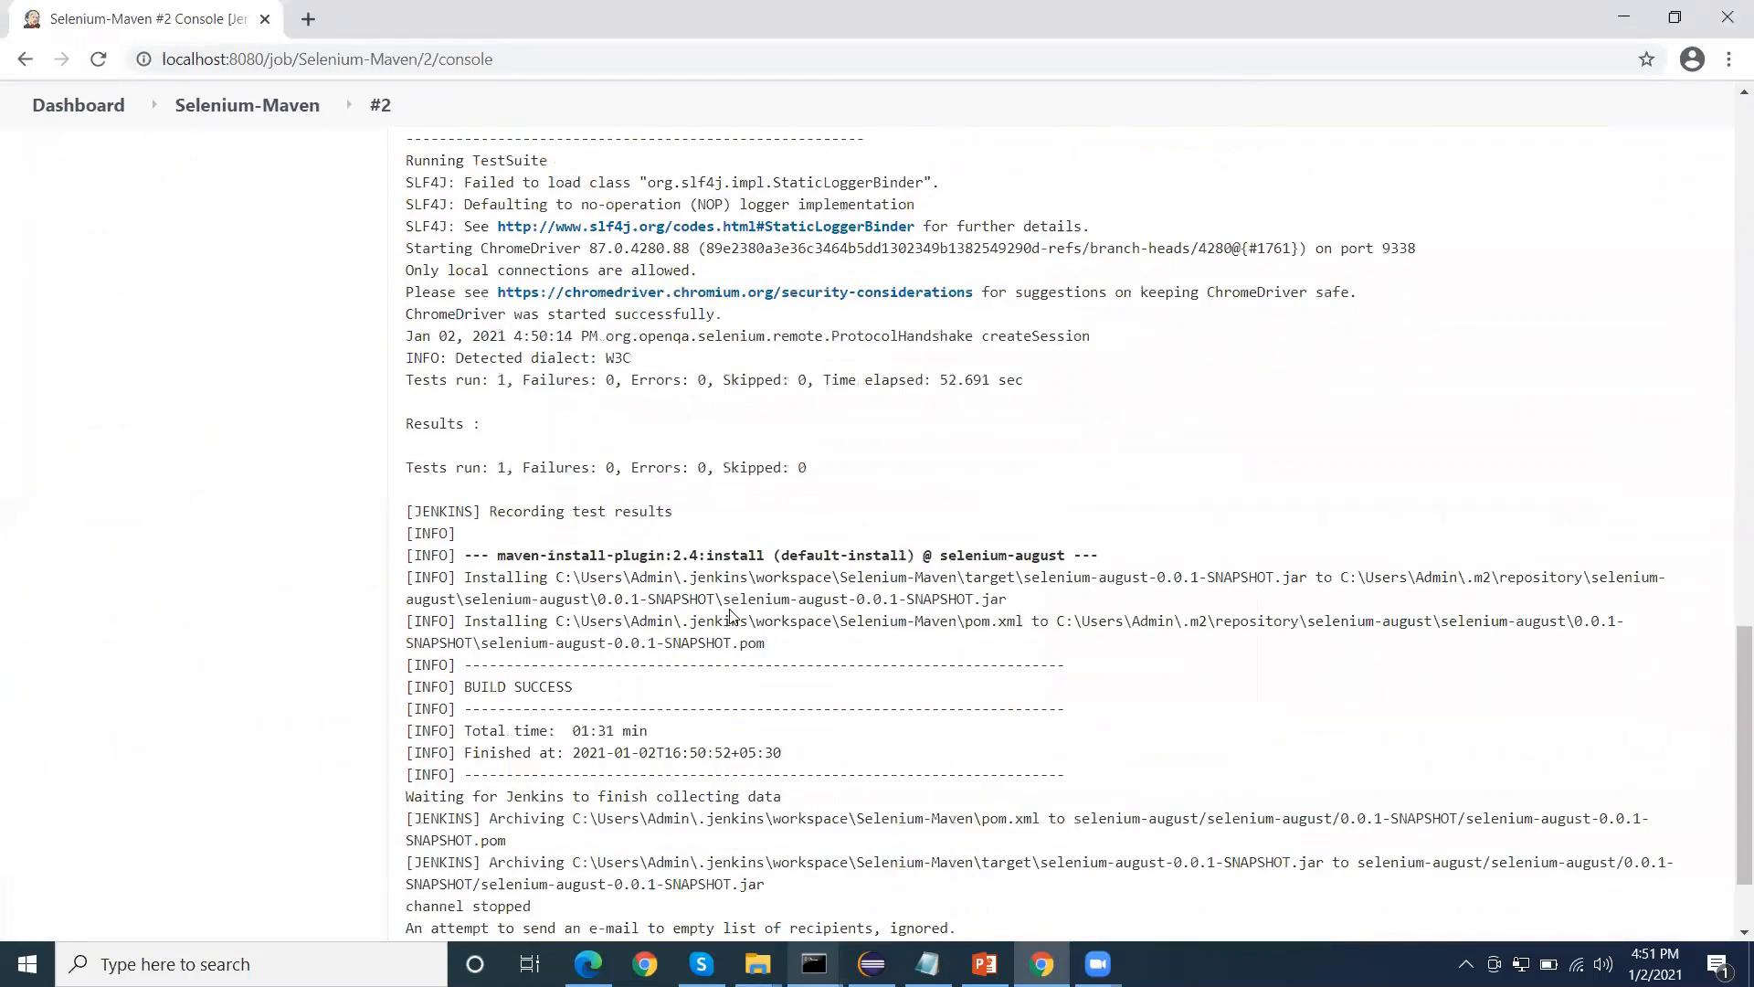
scroll(486, 816, up, 20)
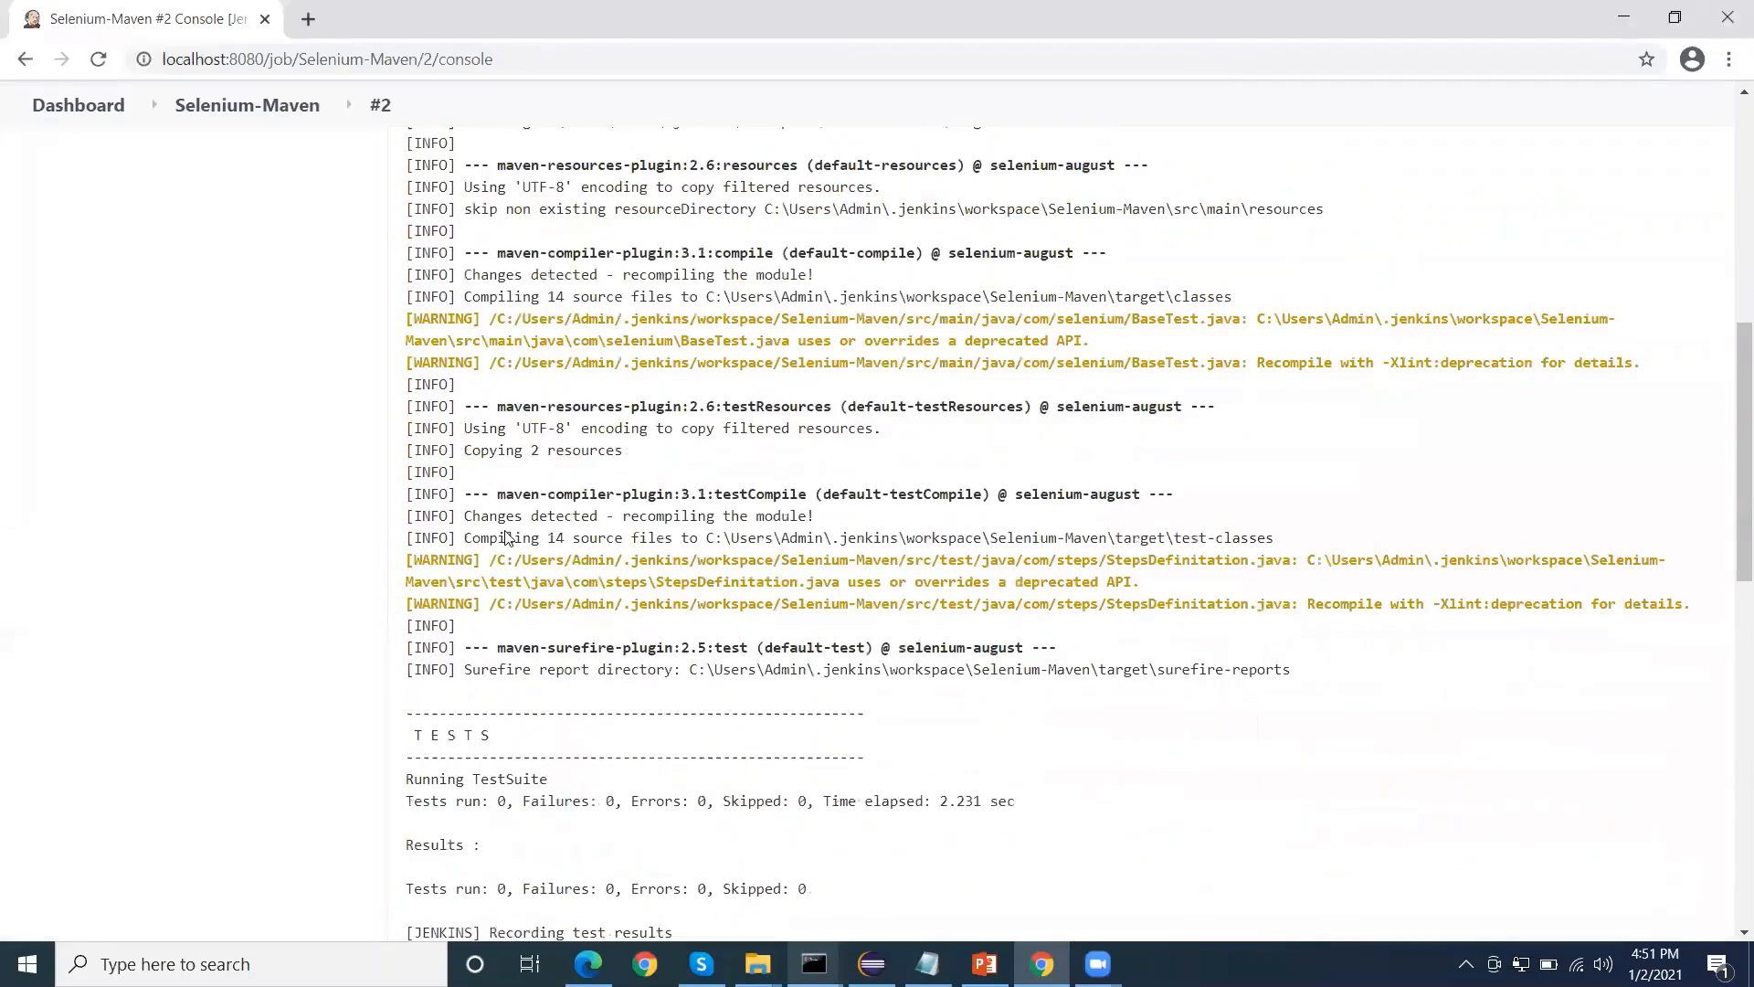
Go back to the Selenium-Maven project page and review the Test Result Trend chart and the Latest Test Result entries
click(234, 132)
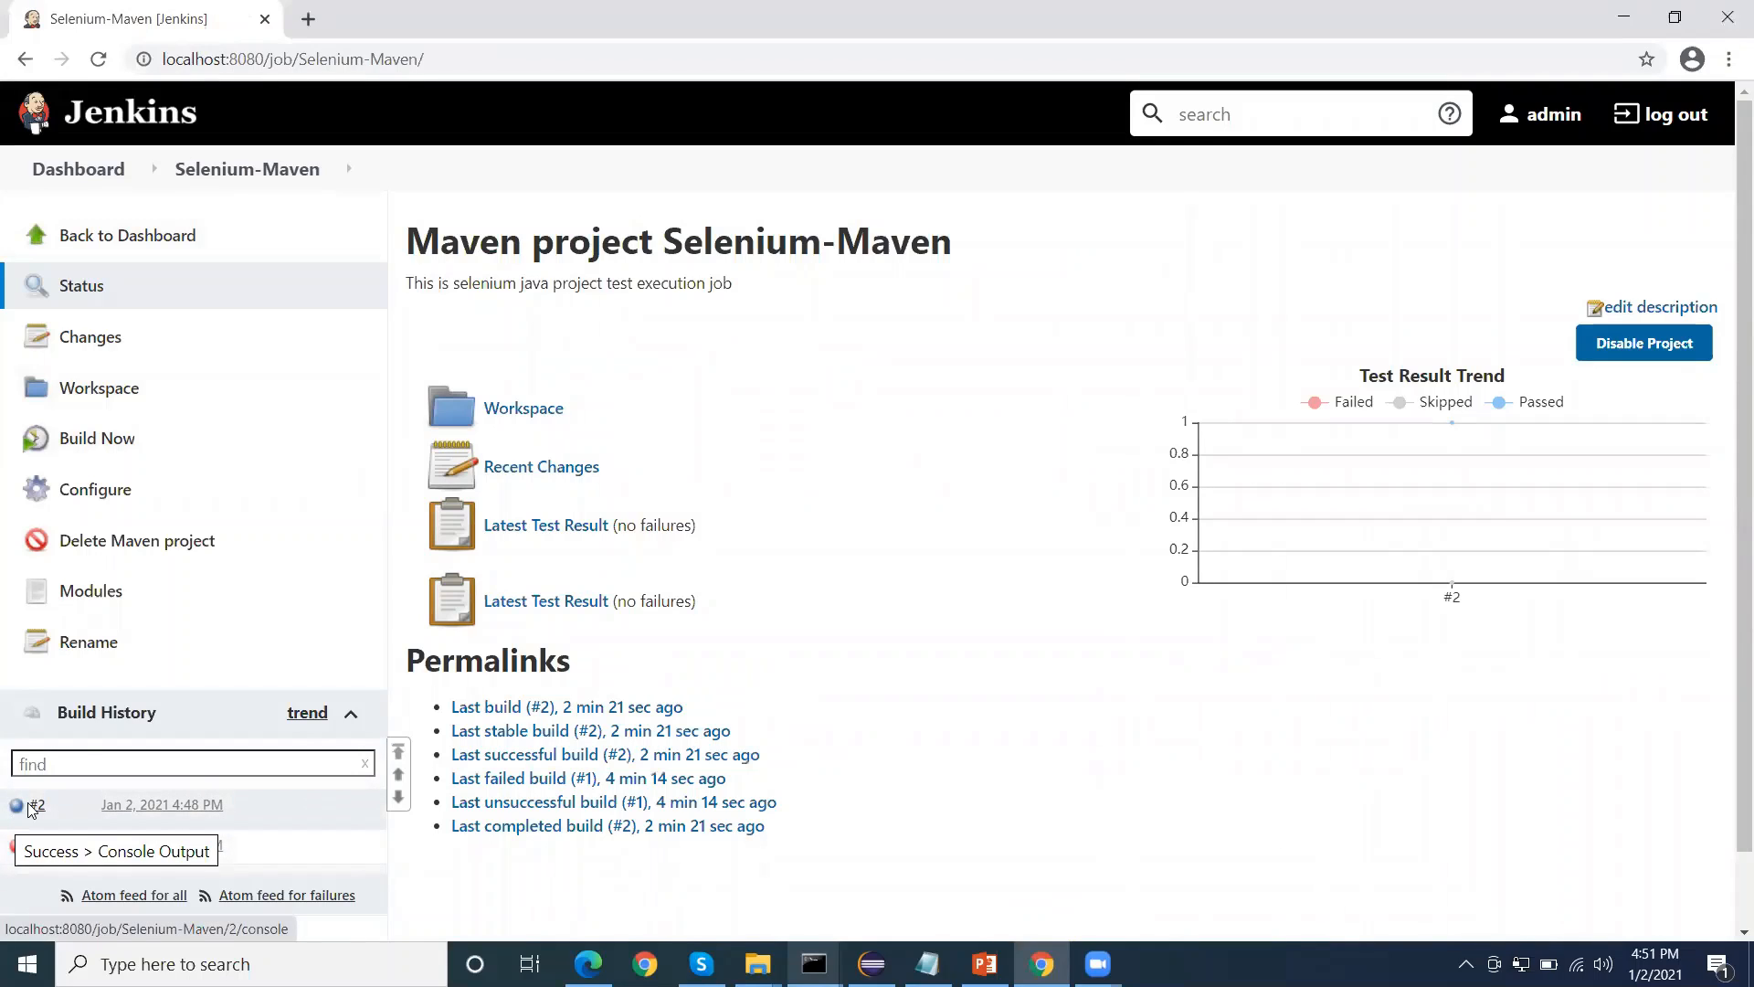
mouse_move(1378, 482)
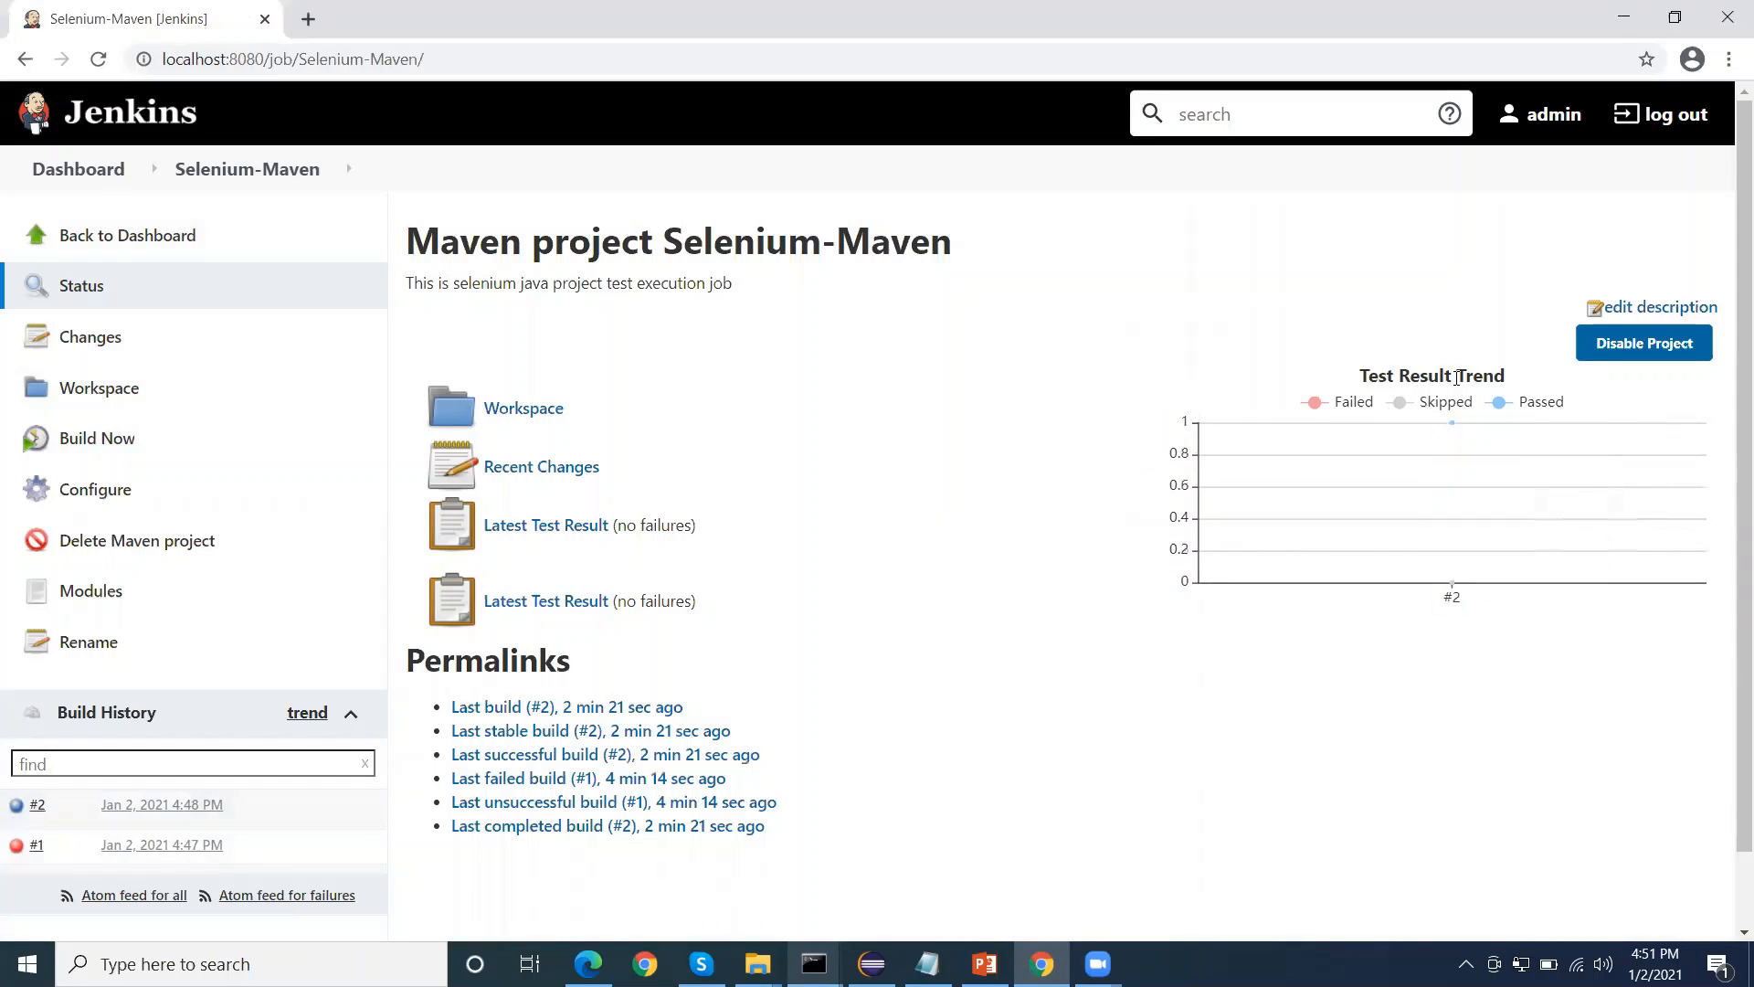
drag(1364, 377, 1503, 377)
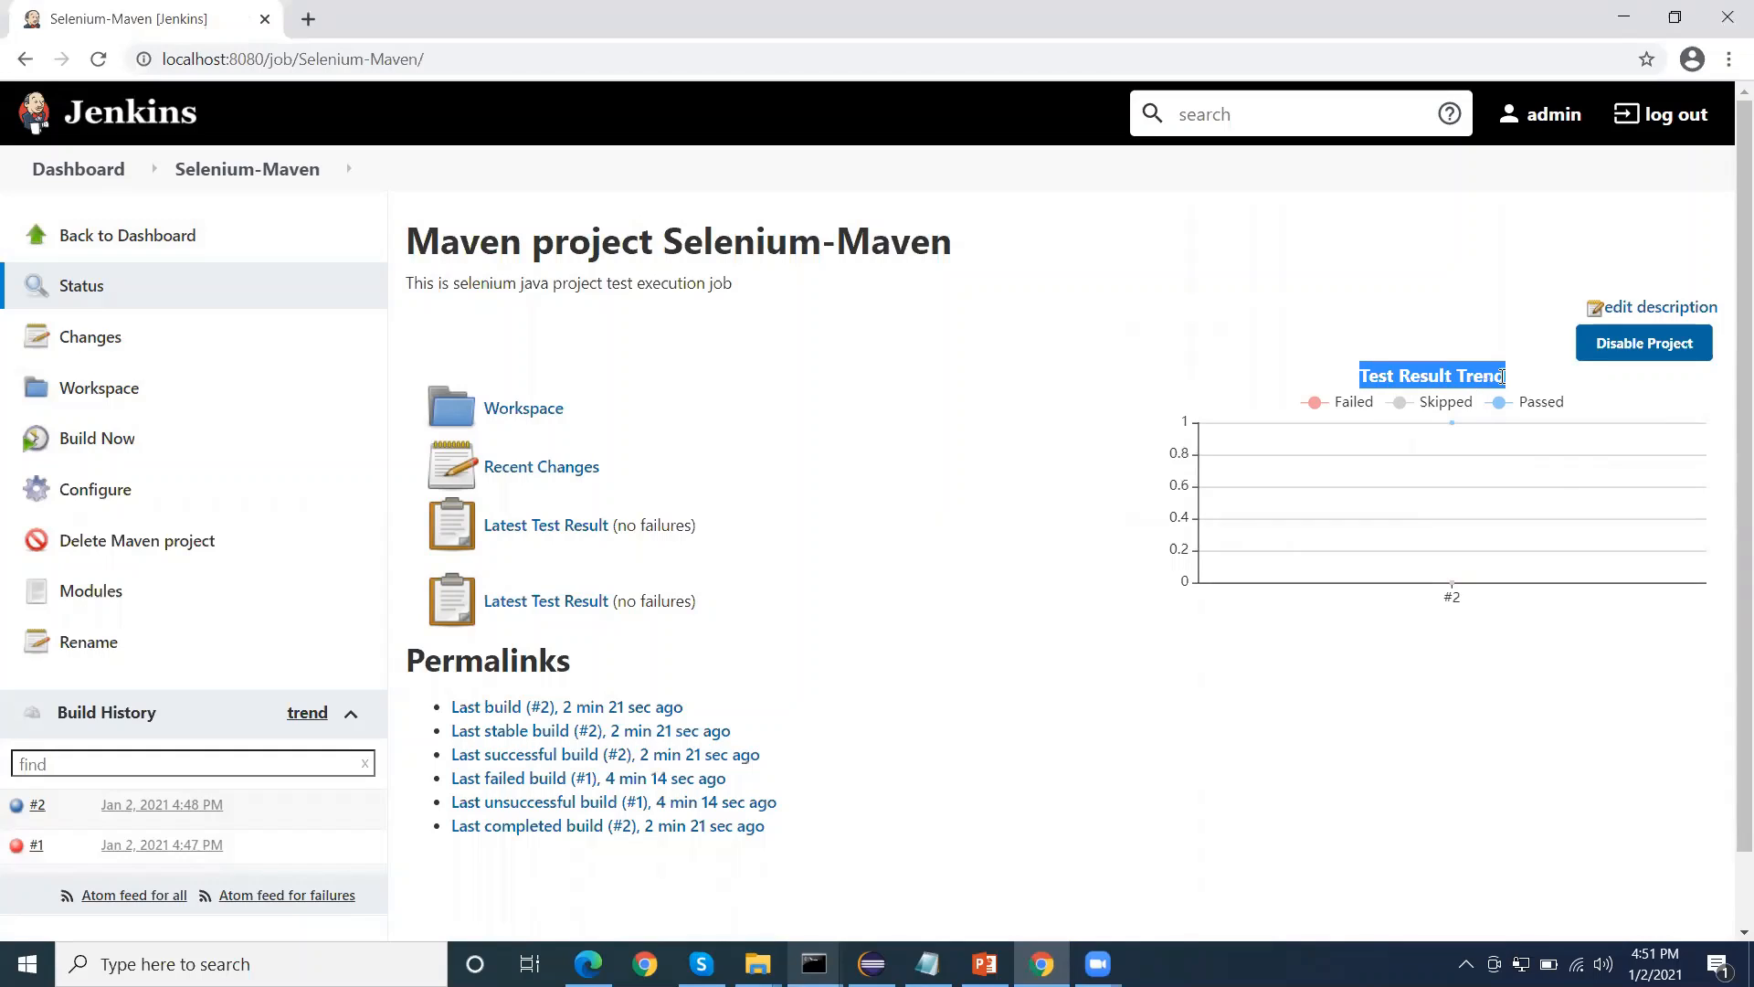
click(1519, 382)
drag(1506, 375, 1306, 350)
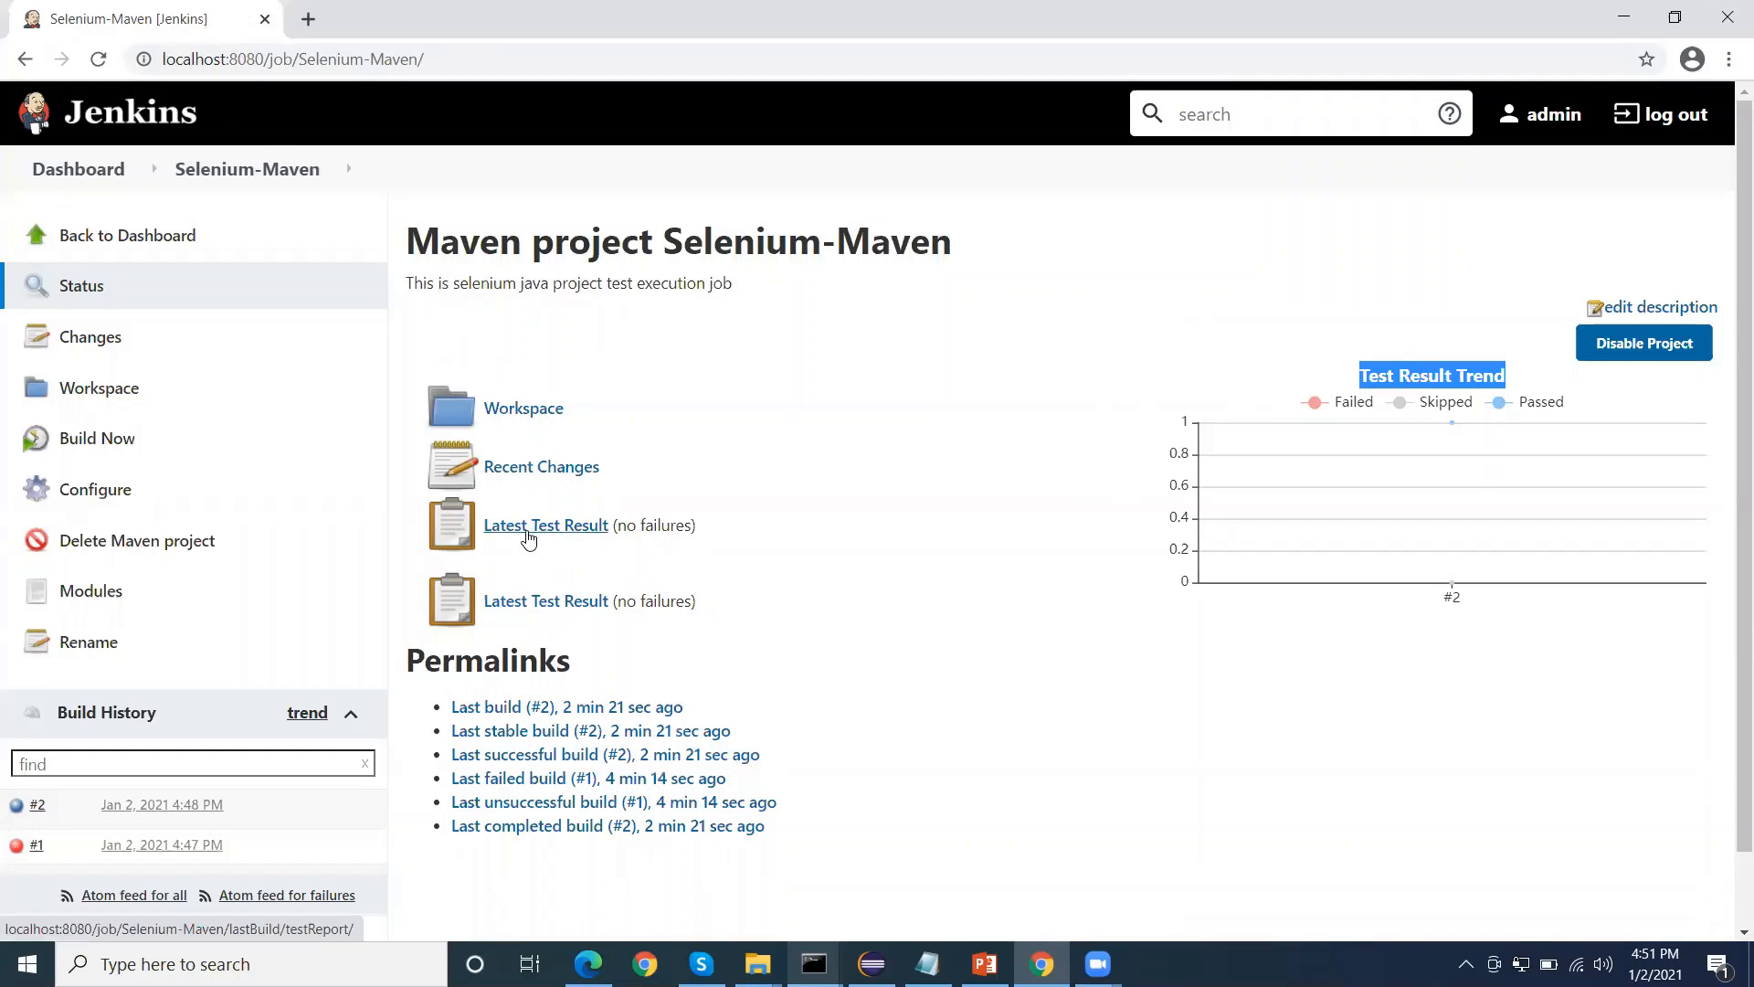
drag(626, 525, 661, 525)
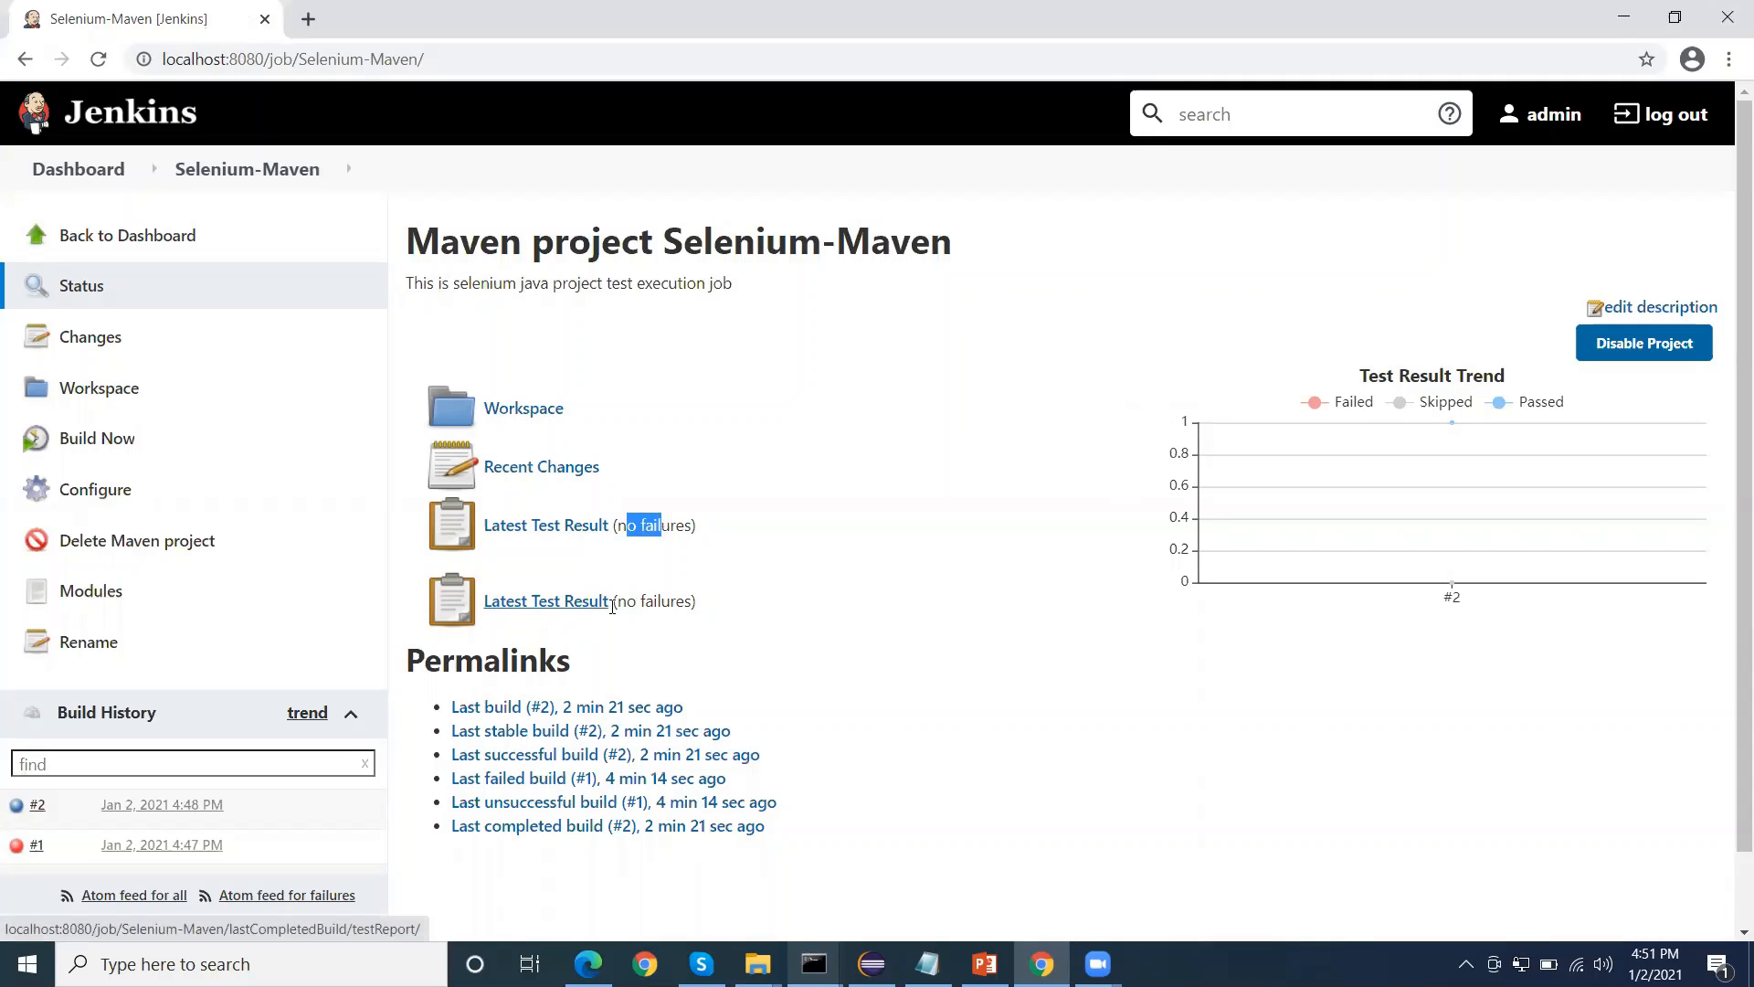
drag(626, 601, 676, 600)
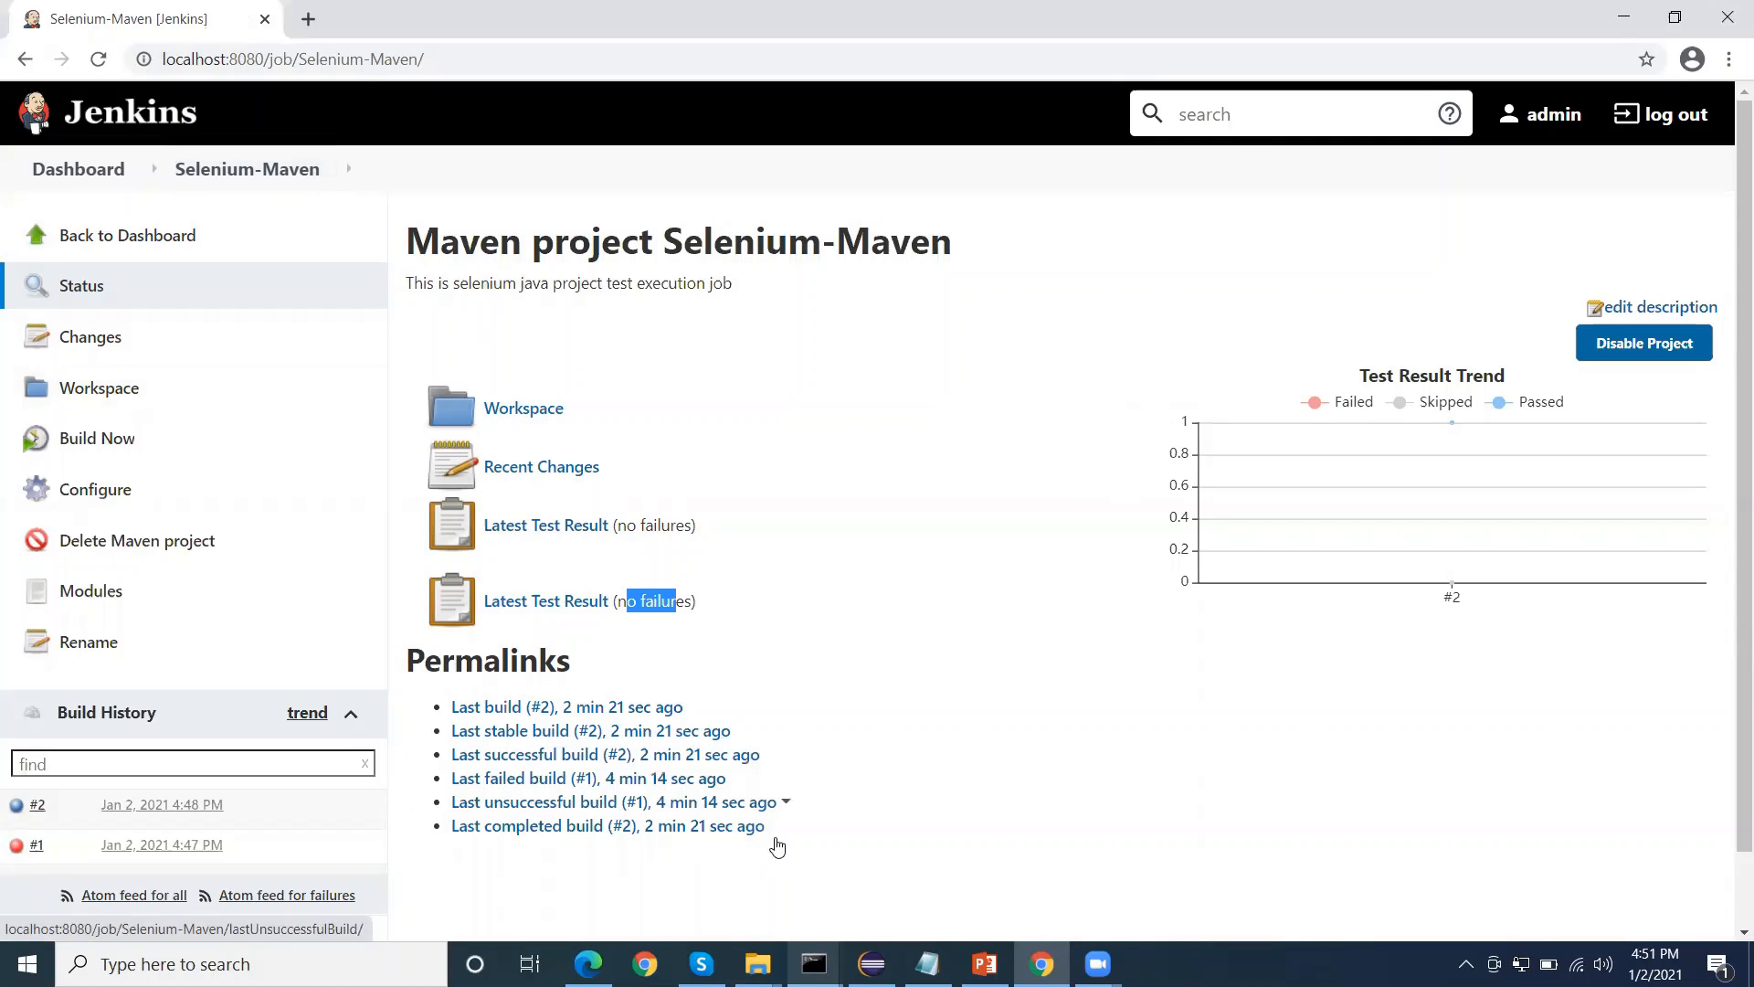
Switch to File Explorer and open report.html from the workspace's Selenium-Maven folder
click(757, 964)
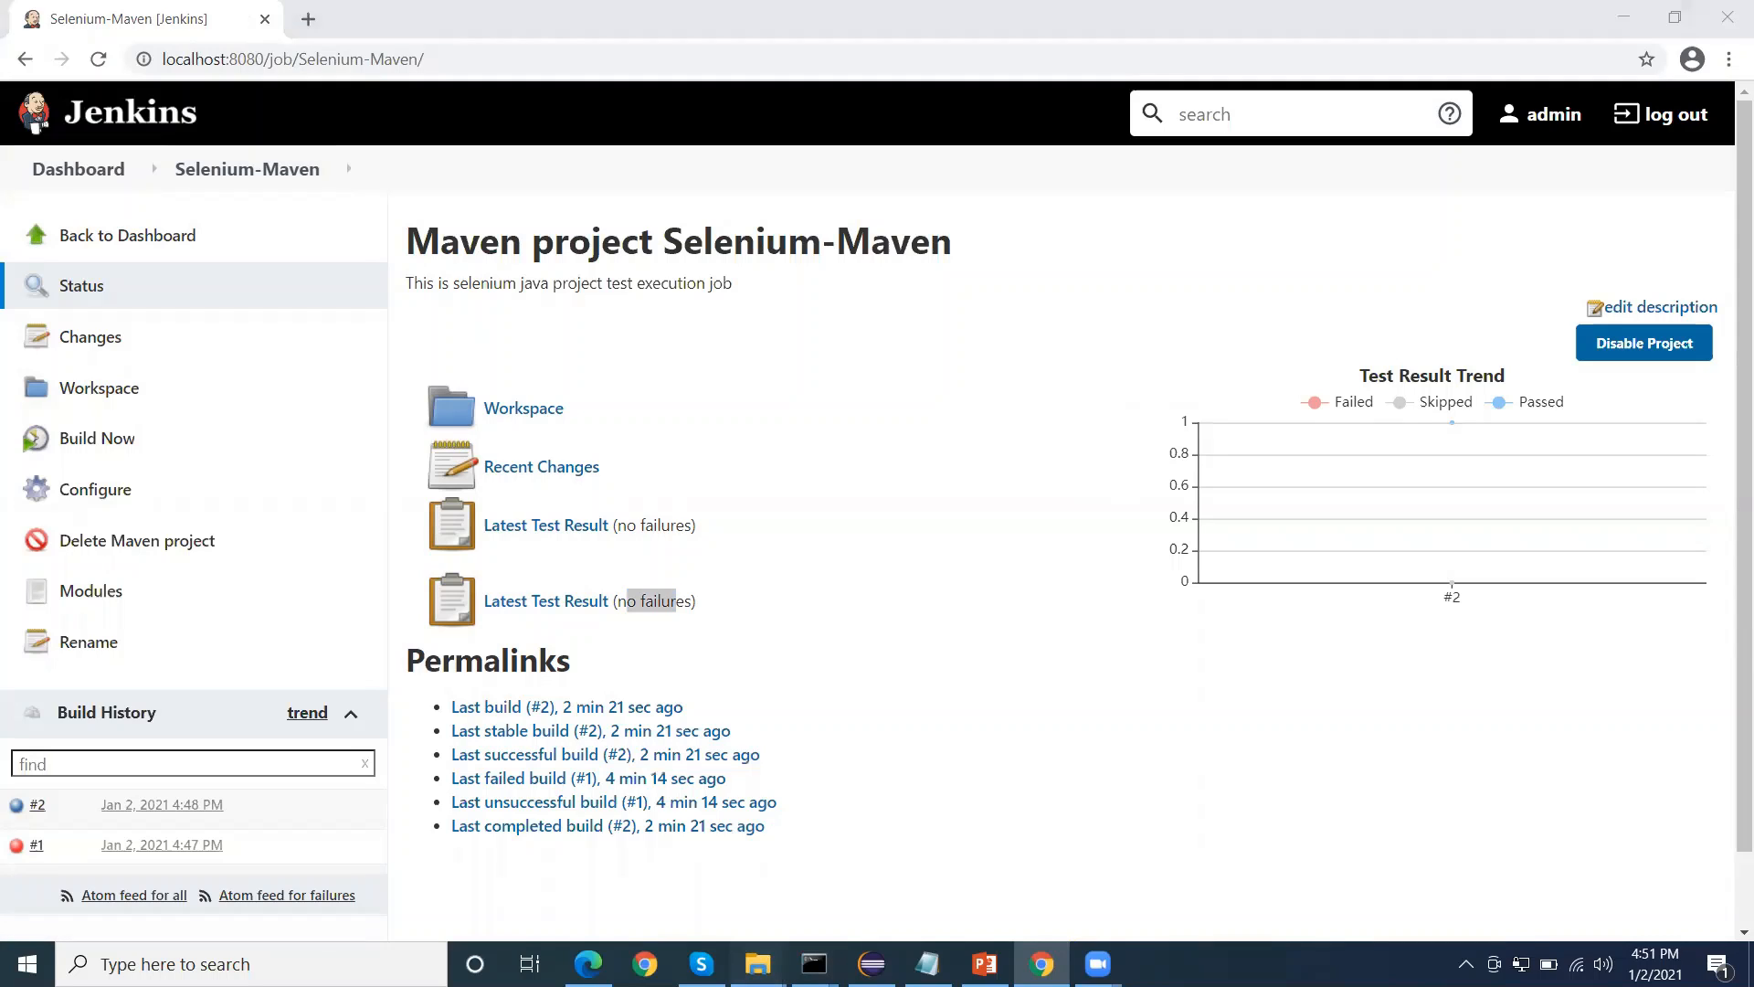
click(532, 882)
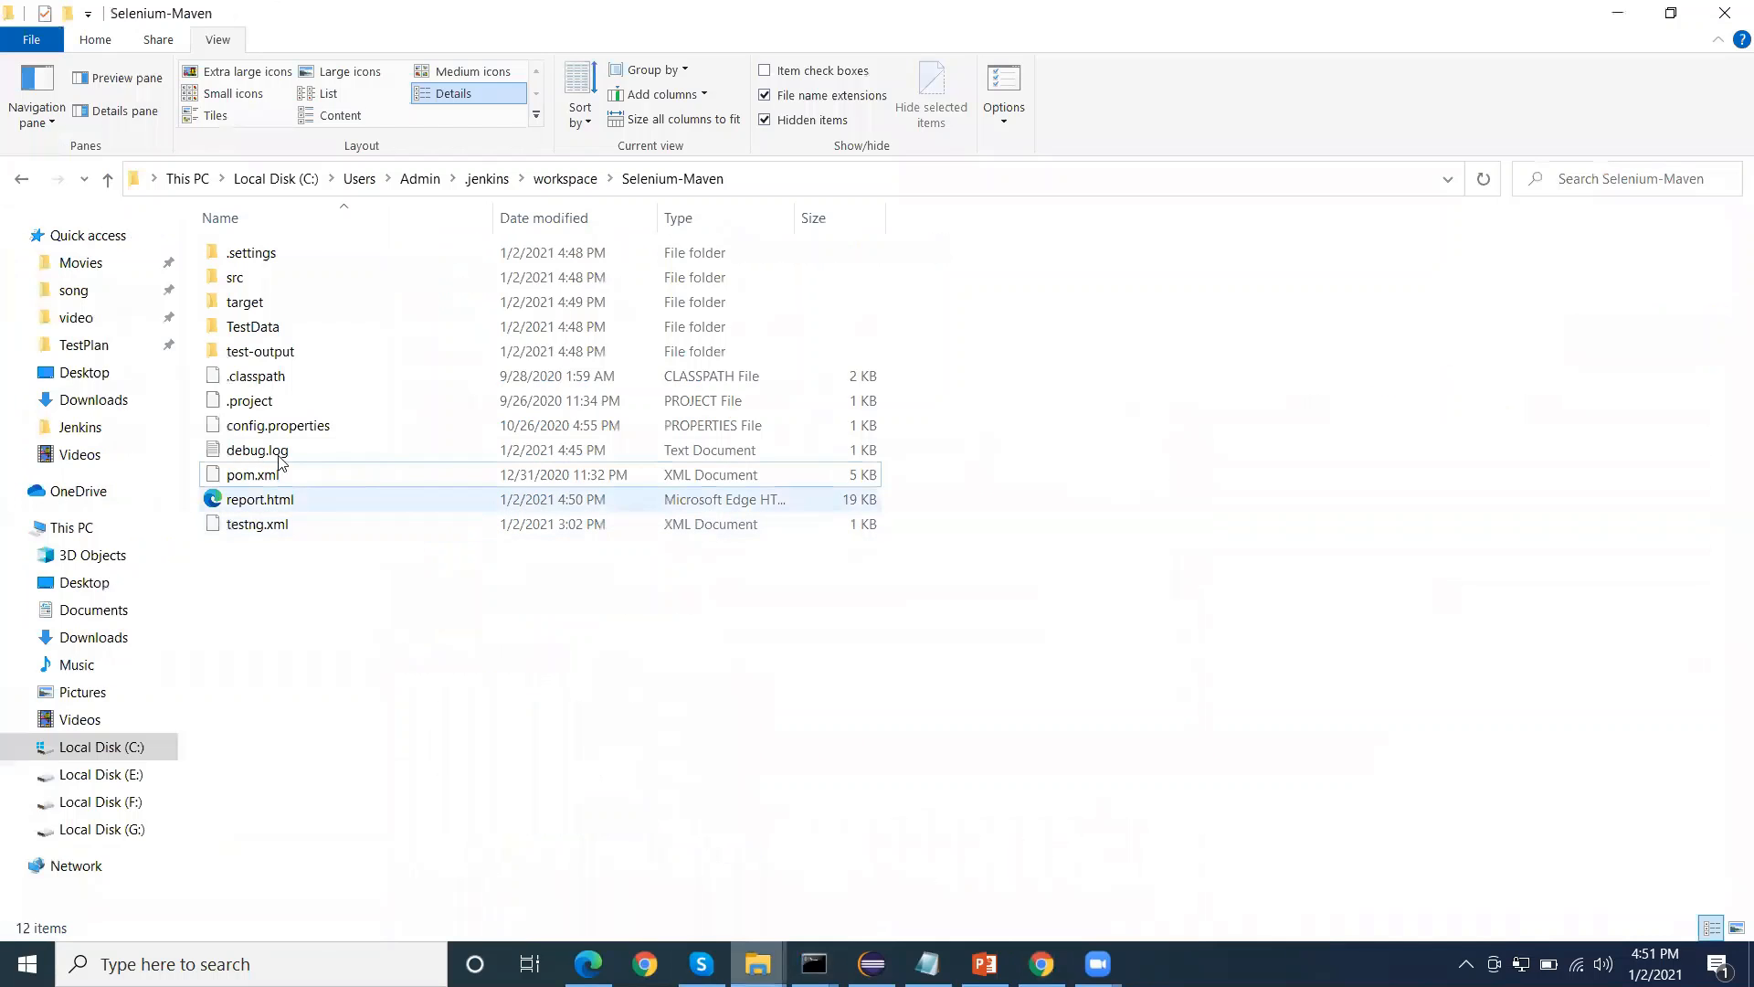
click(301, 503)
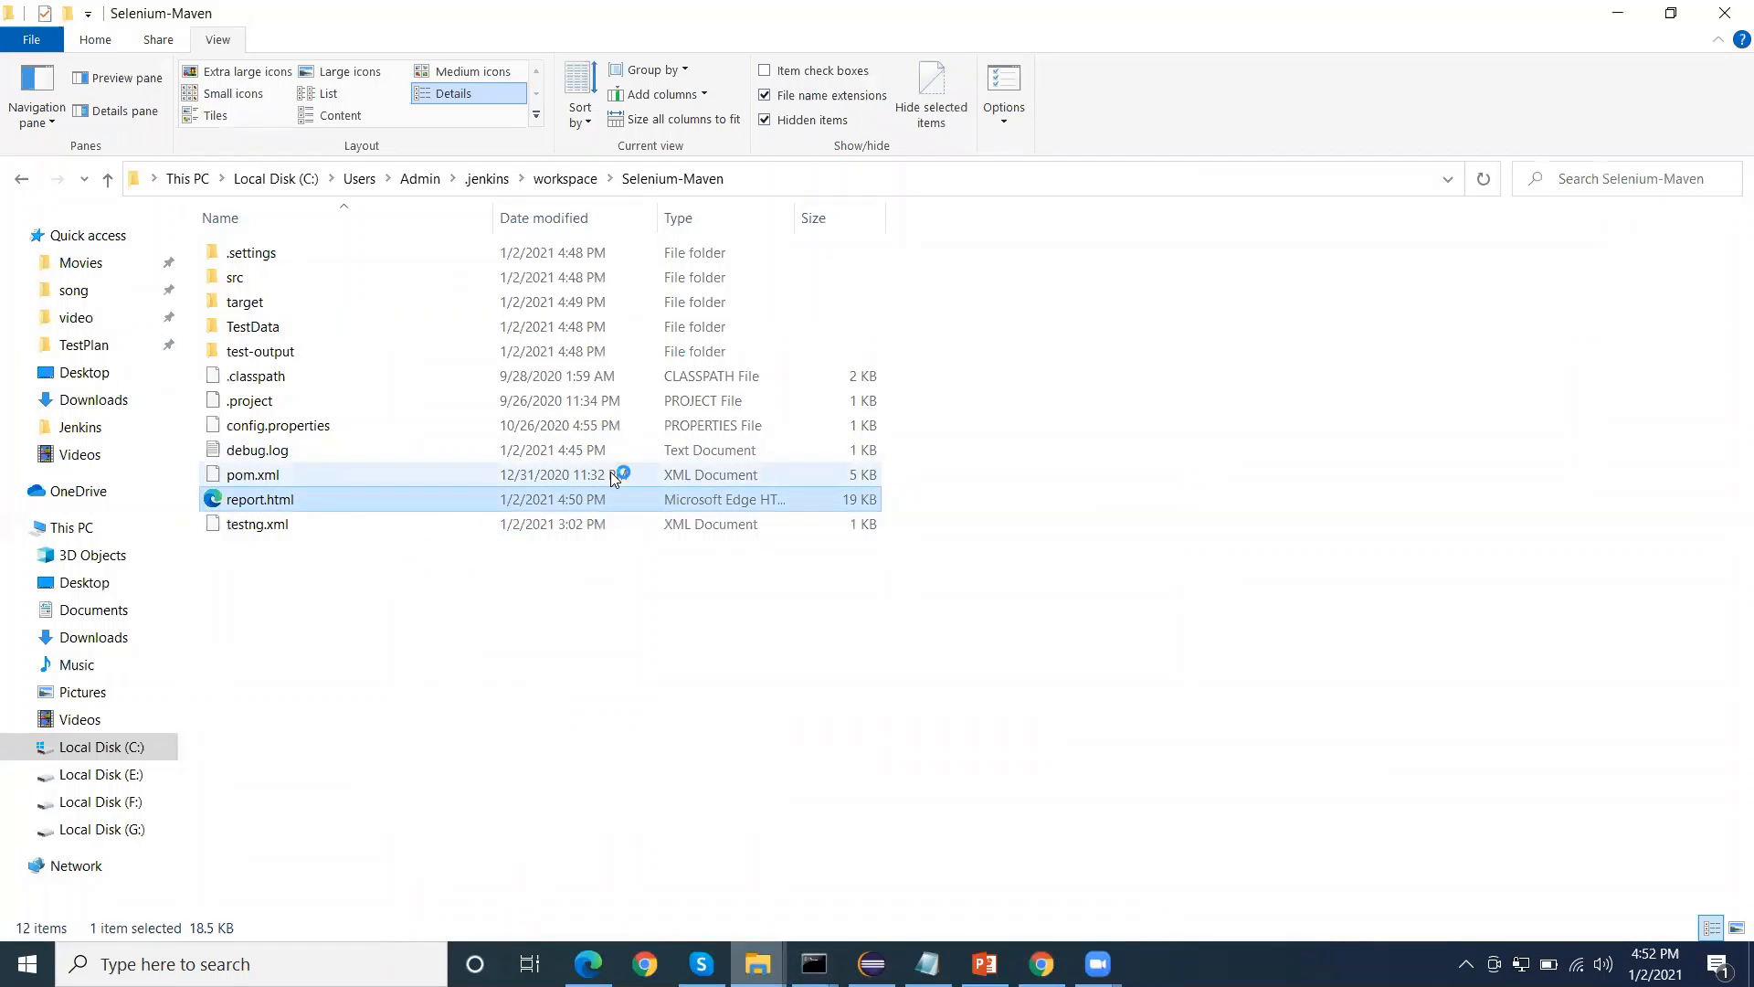
key(Return)
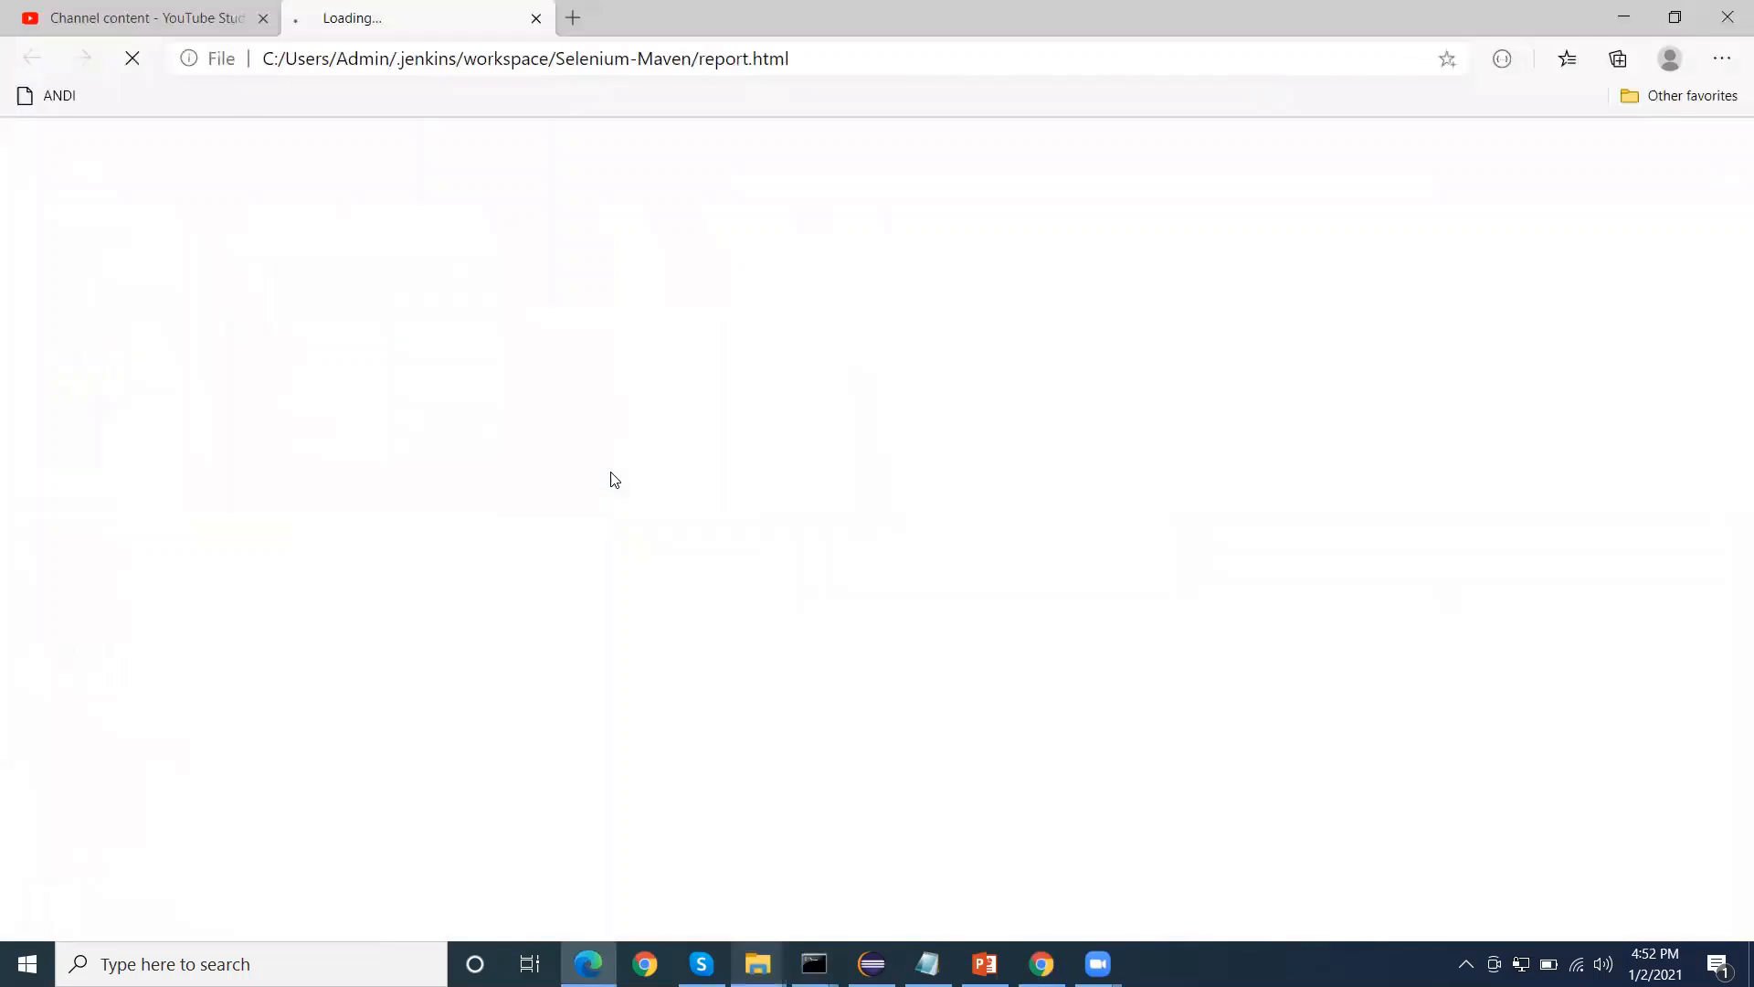
Close the YouTube Studio tab and review the Login Test's timestamp, logged steps and result in the Extent report
click(263, 18)
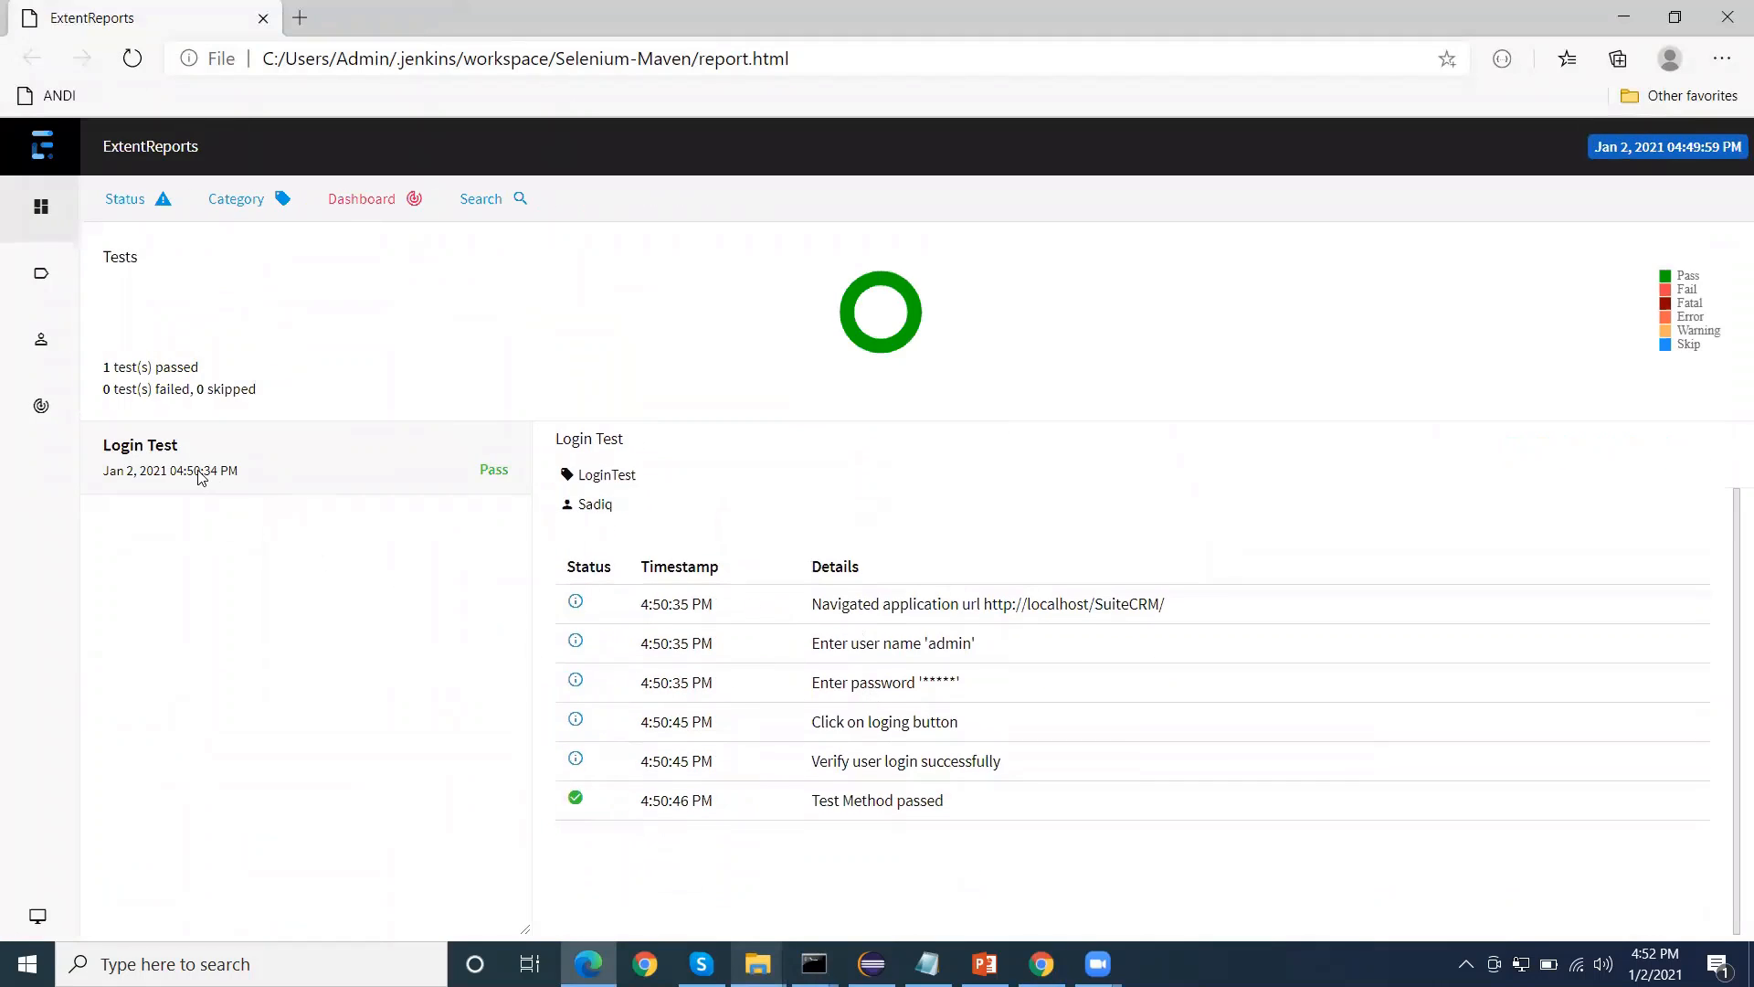
drag(125, 471, 382, 509)
drag(809, 610, 1169, 610)
drag(829, 645, 976, 647)
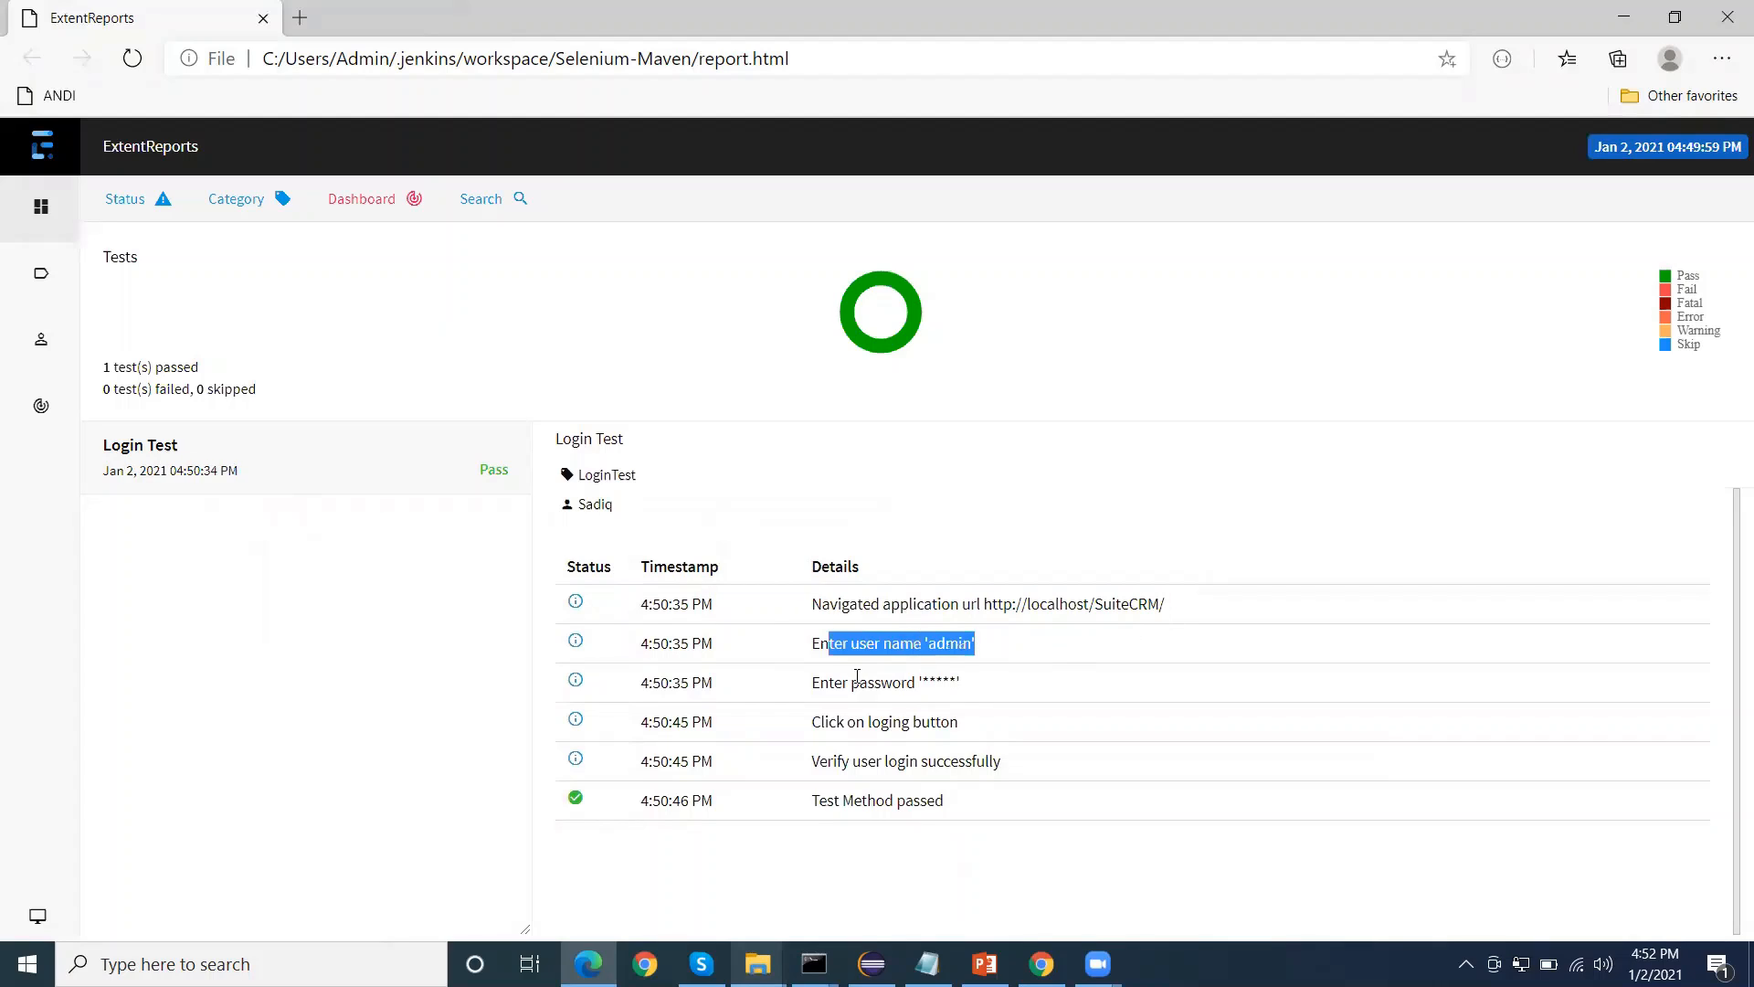
drag(826, 723, 944, 724)
drag(819, 761, 843, 763)
drag(946, 800, 861, 800)
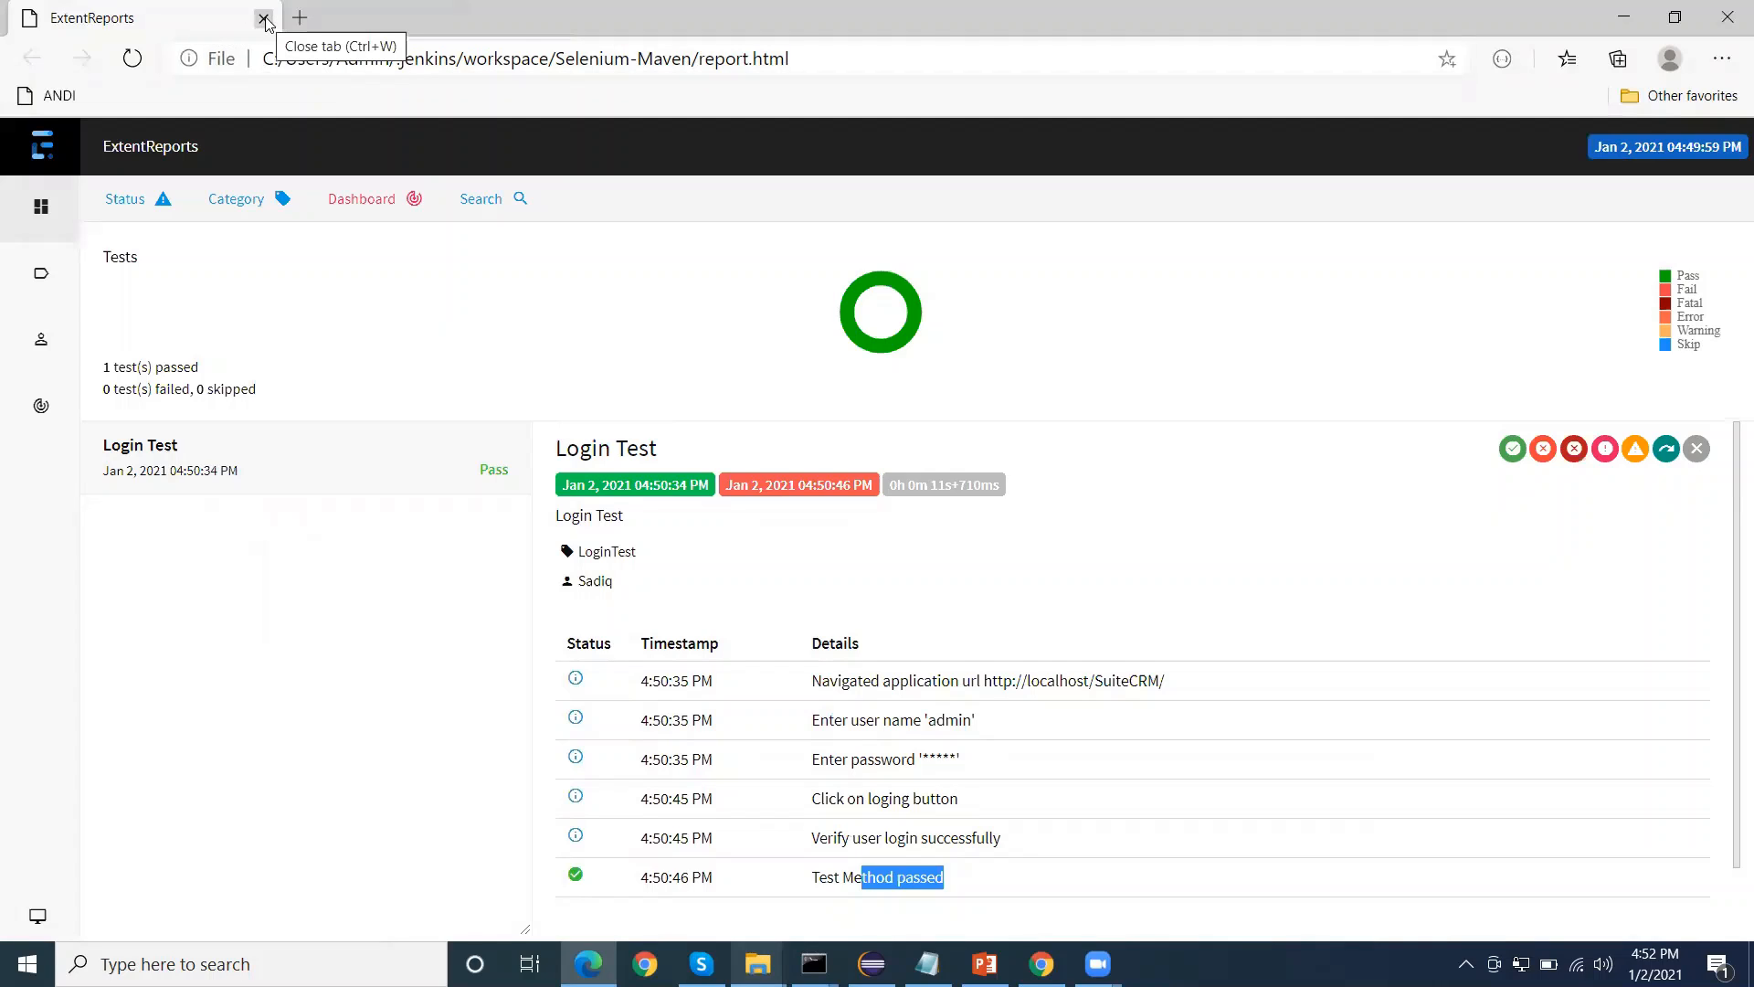
Switch back to Jenkins in Chrome and open the Plugin Manager from the Jenkins management page
mouse_move(1042, 966)
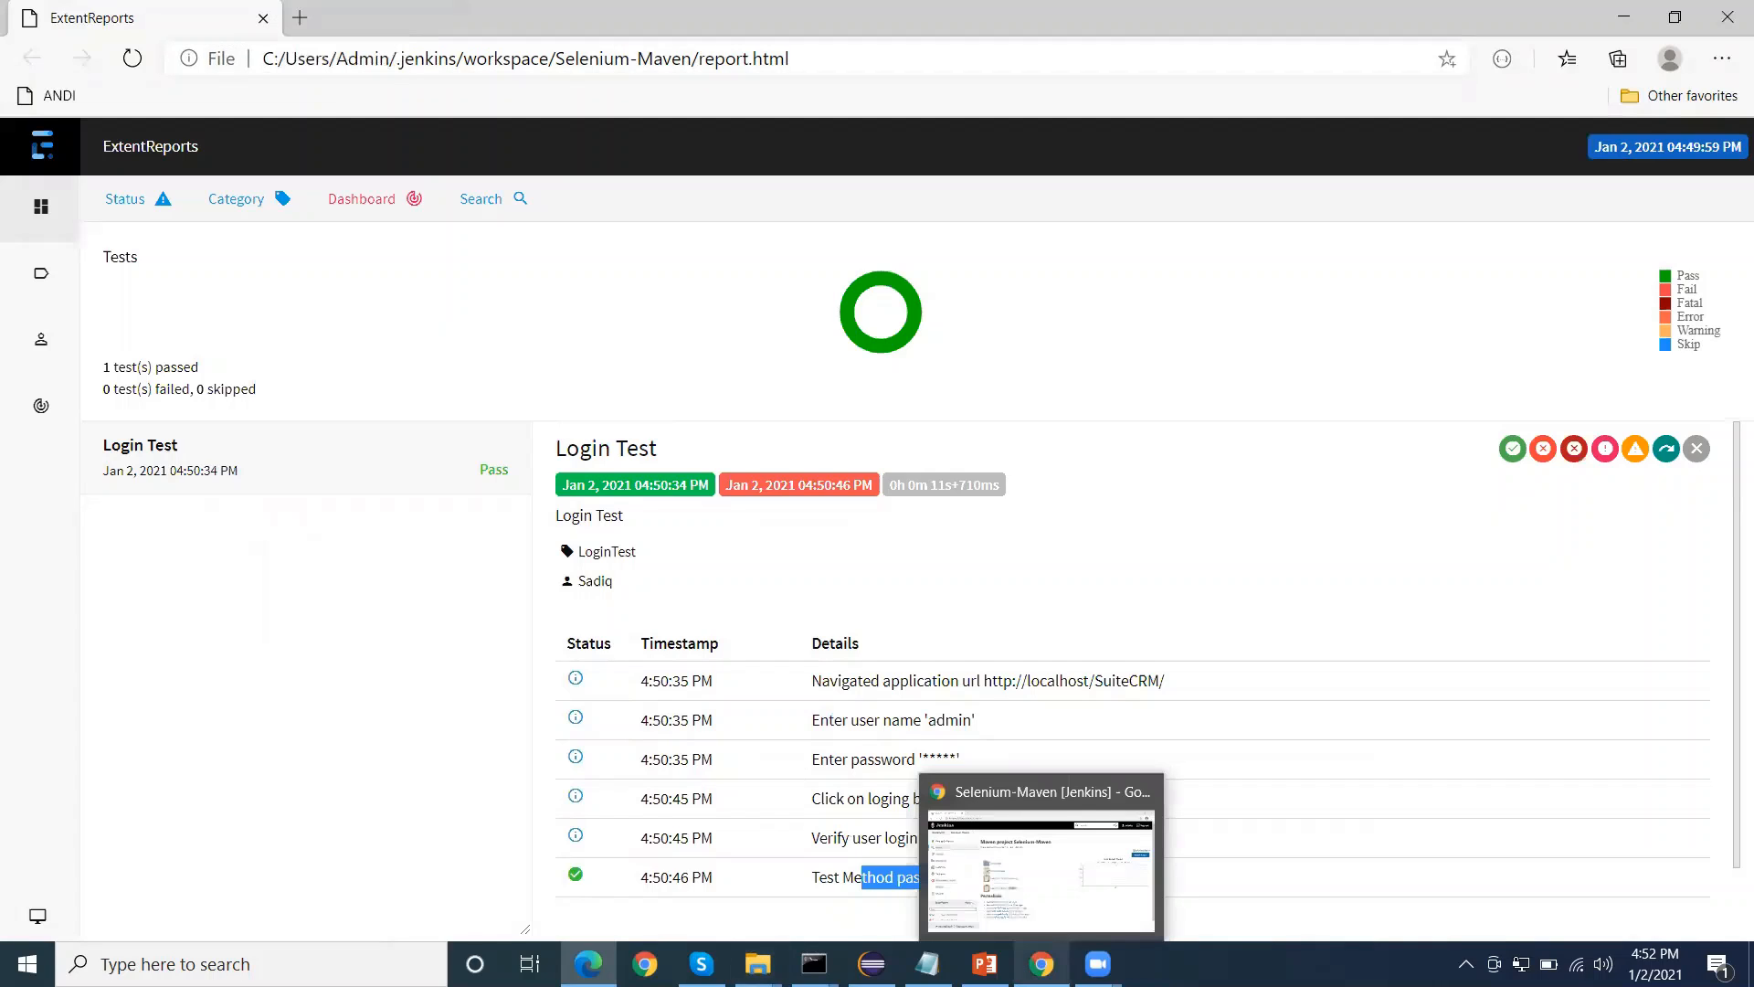
click(1042, 868)
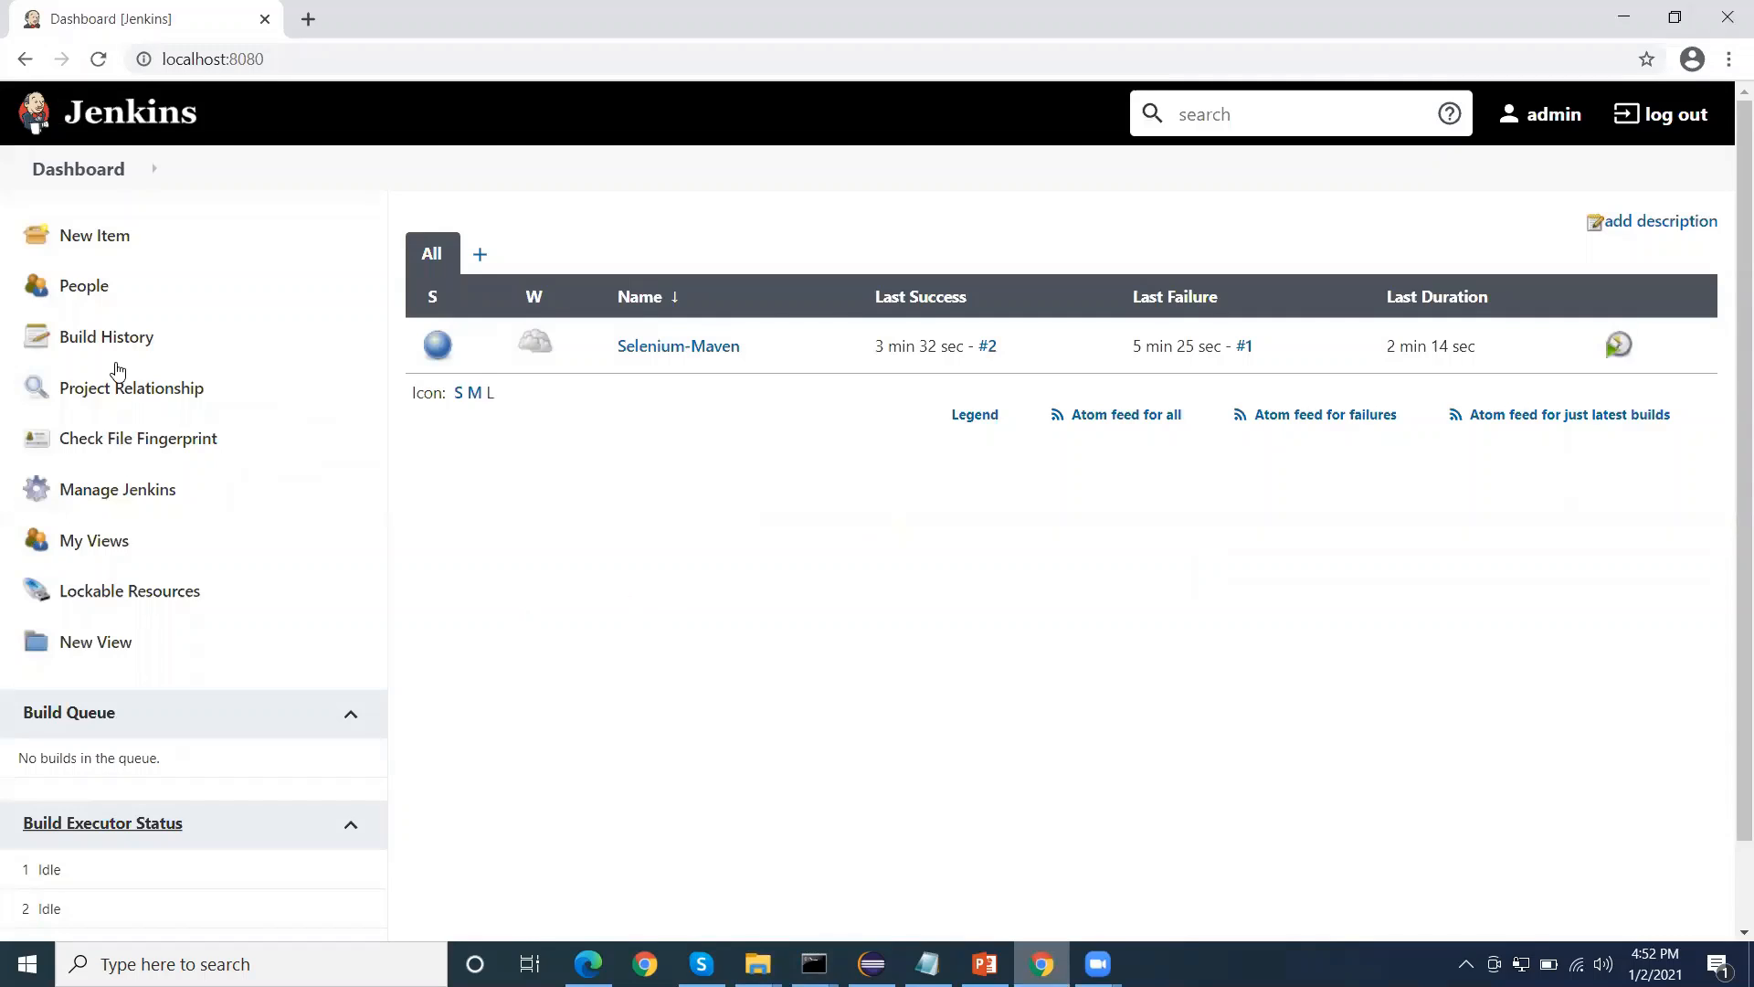
click(126, 491)
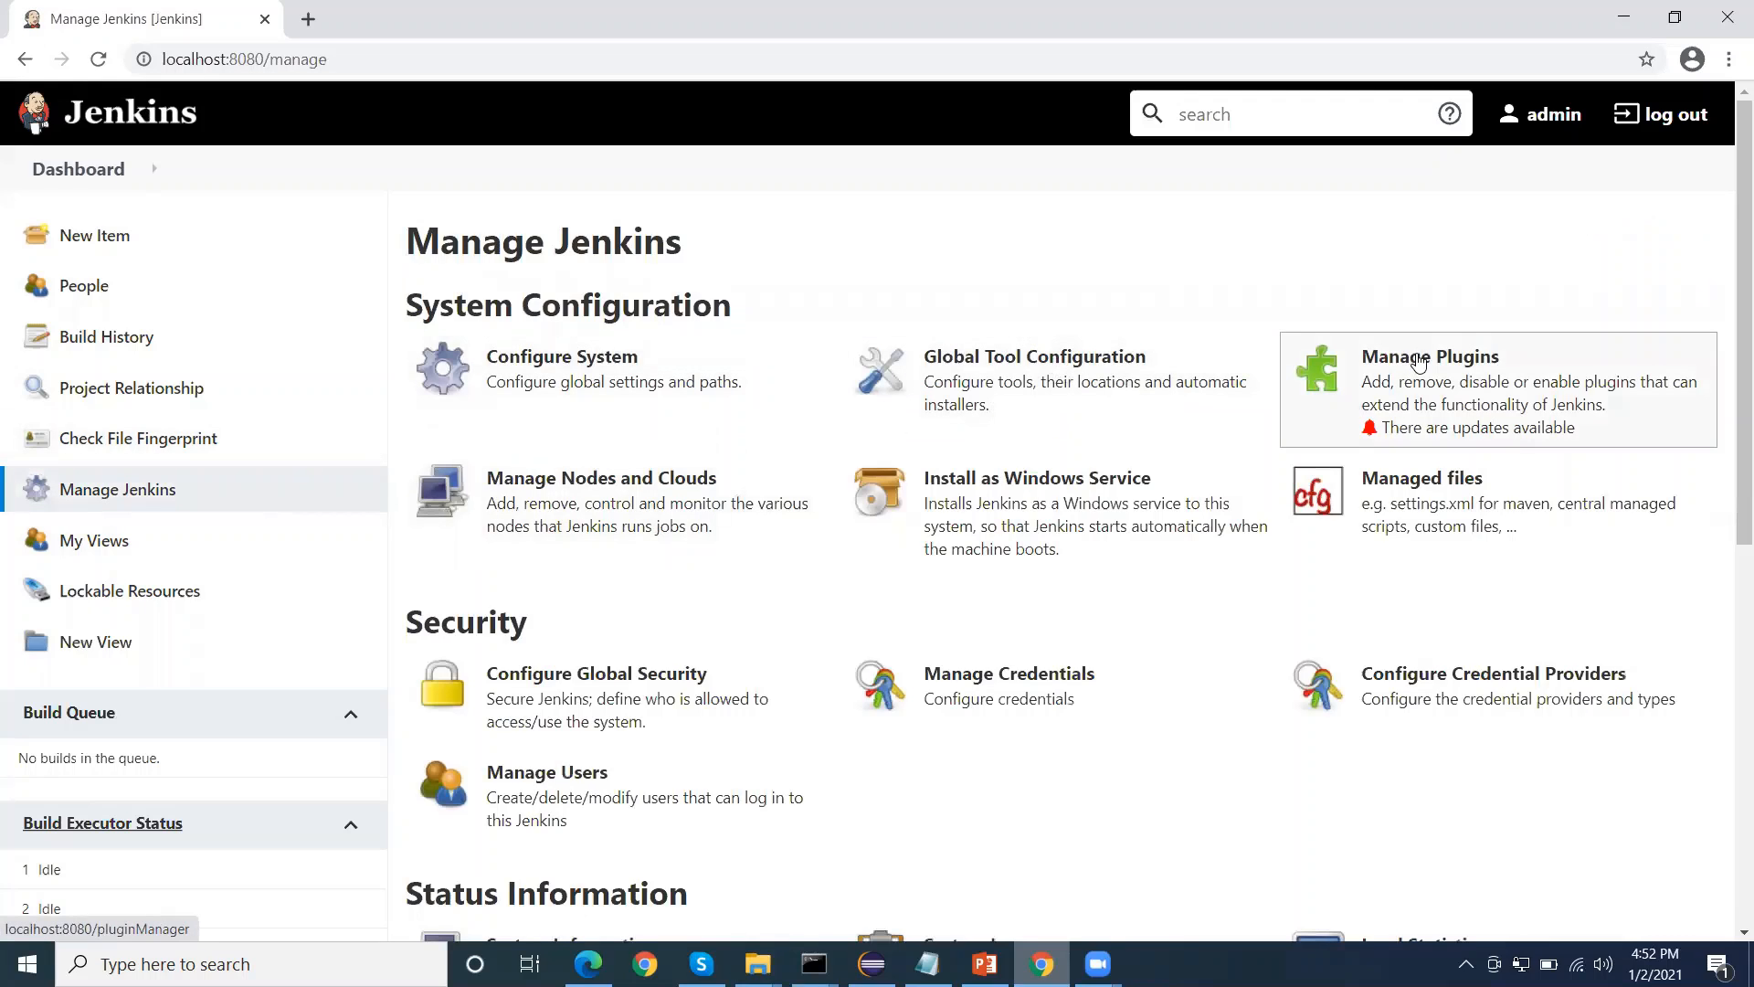
click(1392, 347)
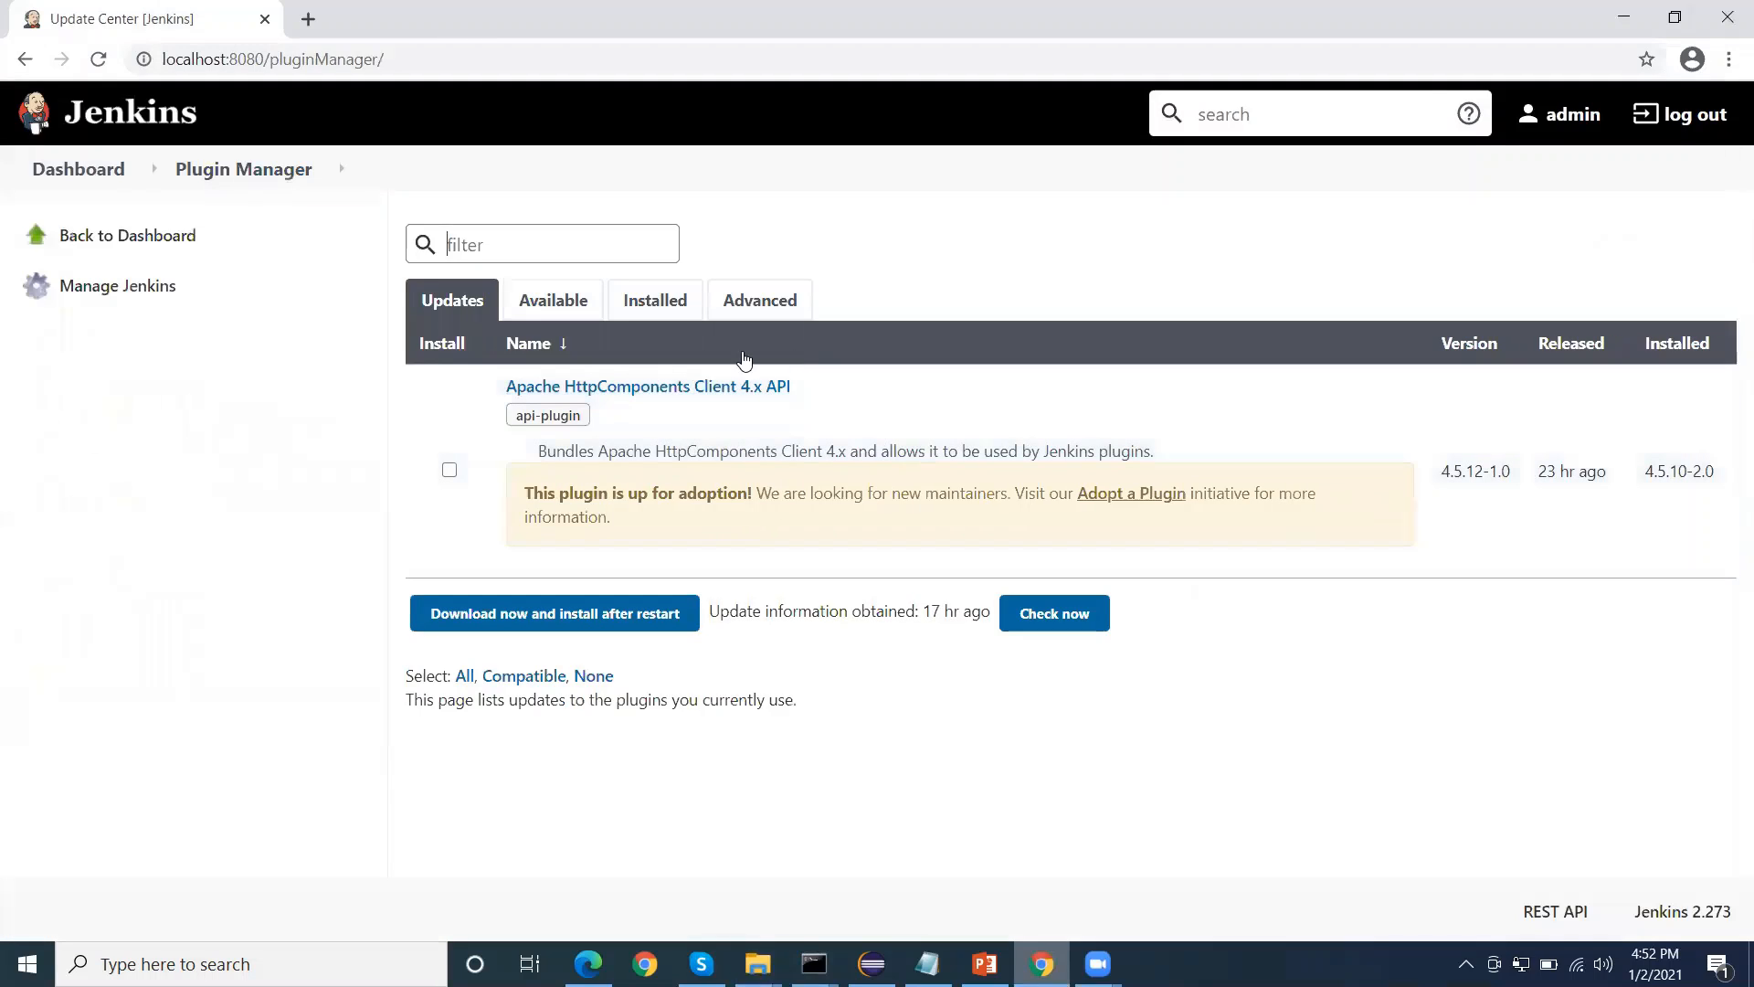
Look through the Plugin Manager's lists of plugin updates, available plugins and installed plugins
click(564, 311)
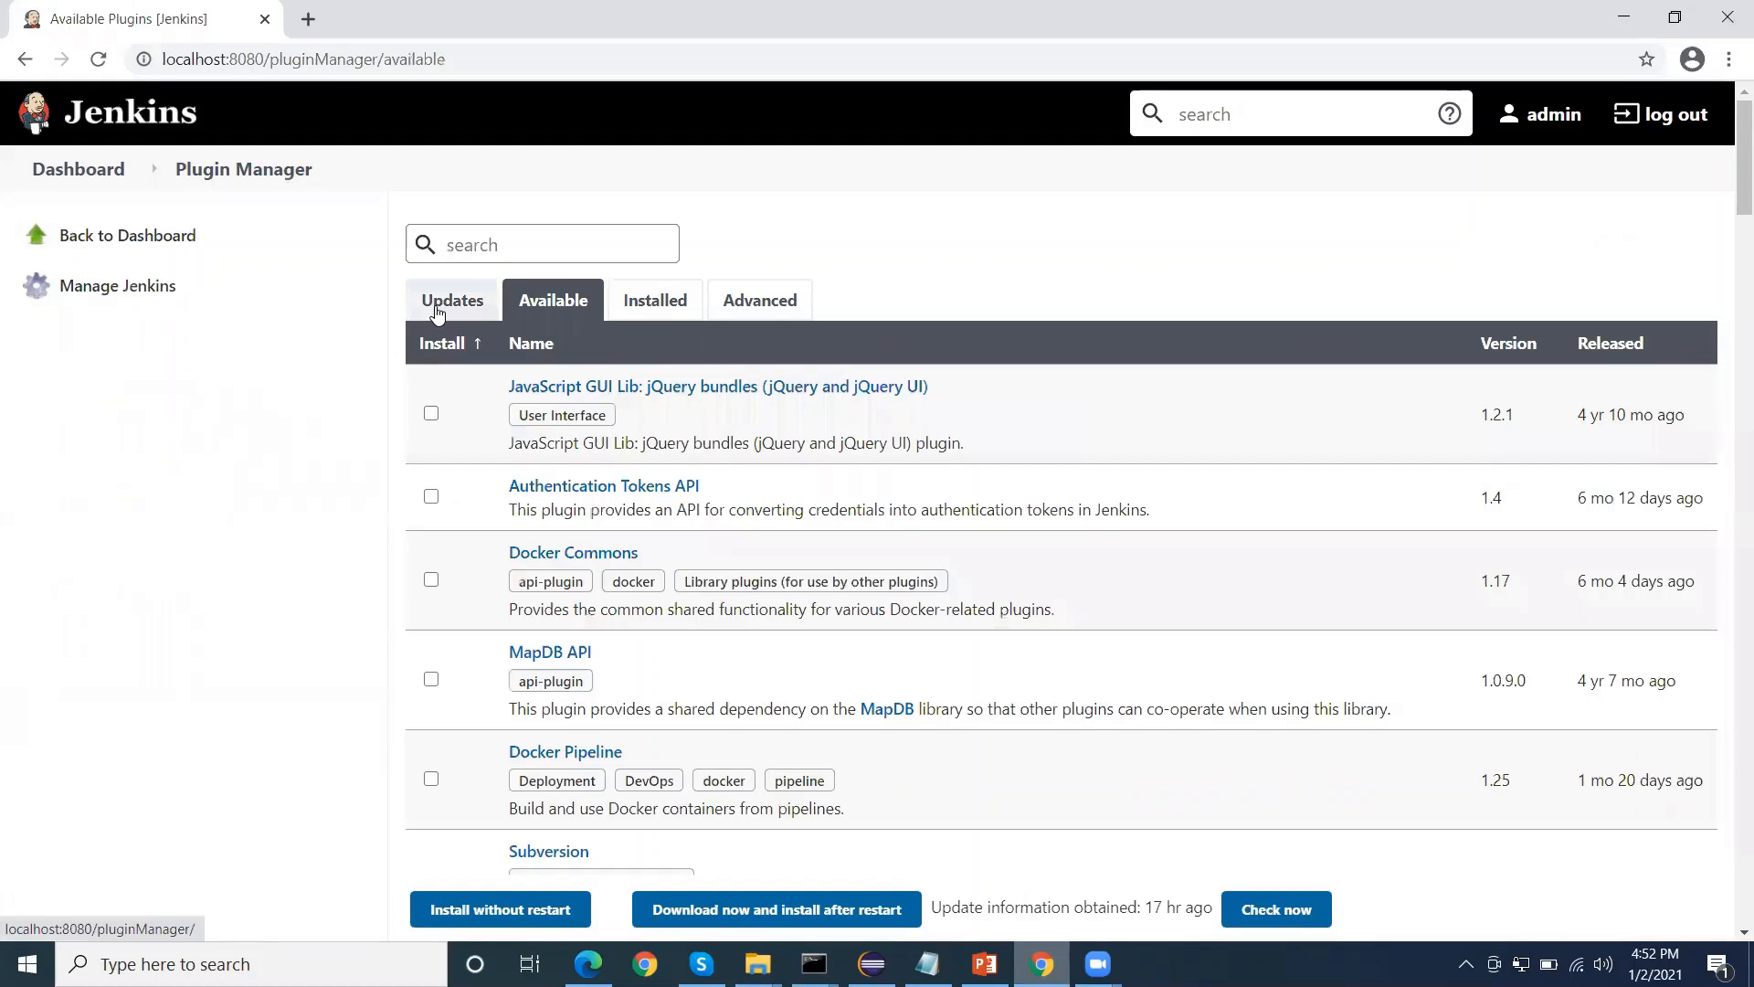
click(447, 303)
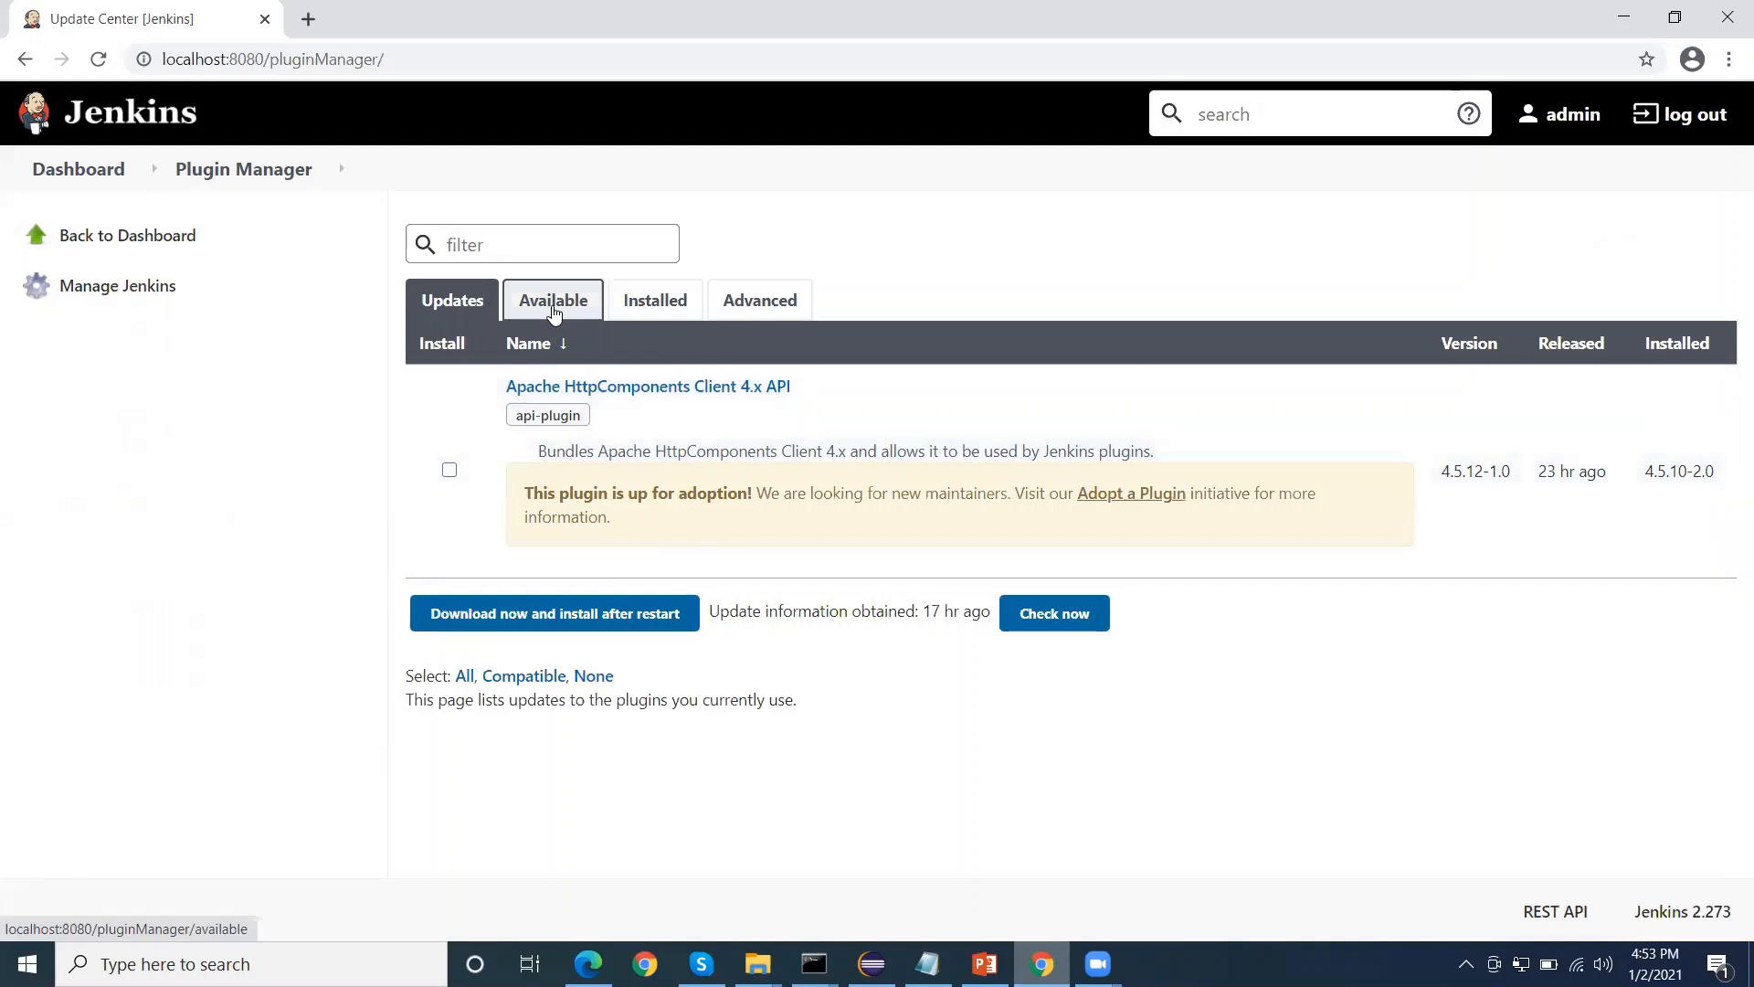
click(552, 299)
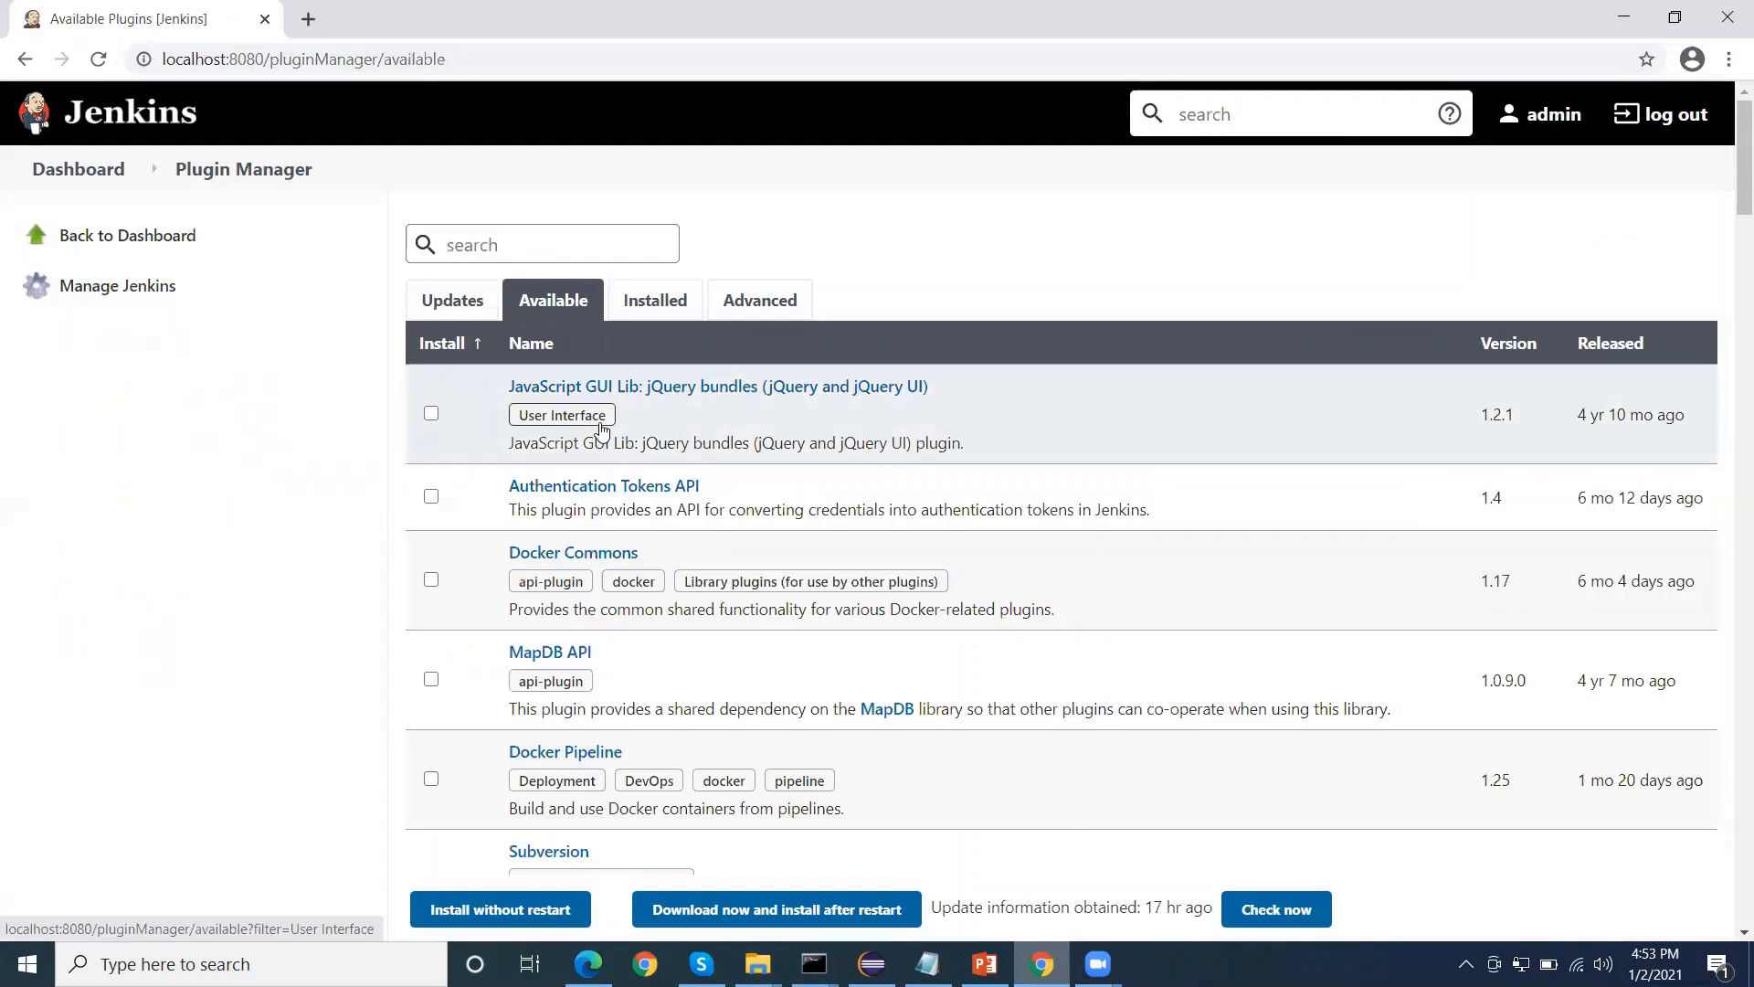
click(658, 304)
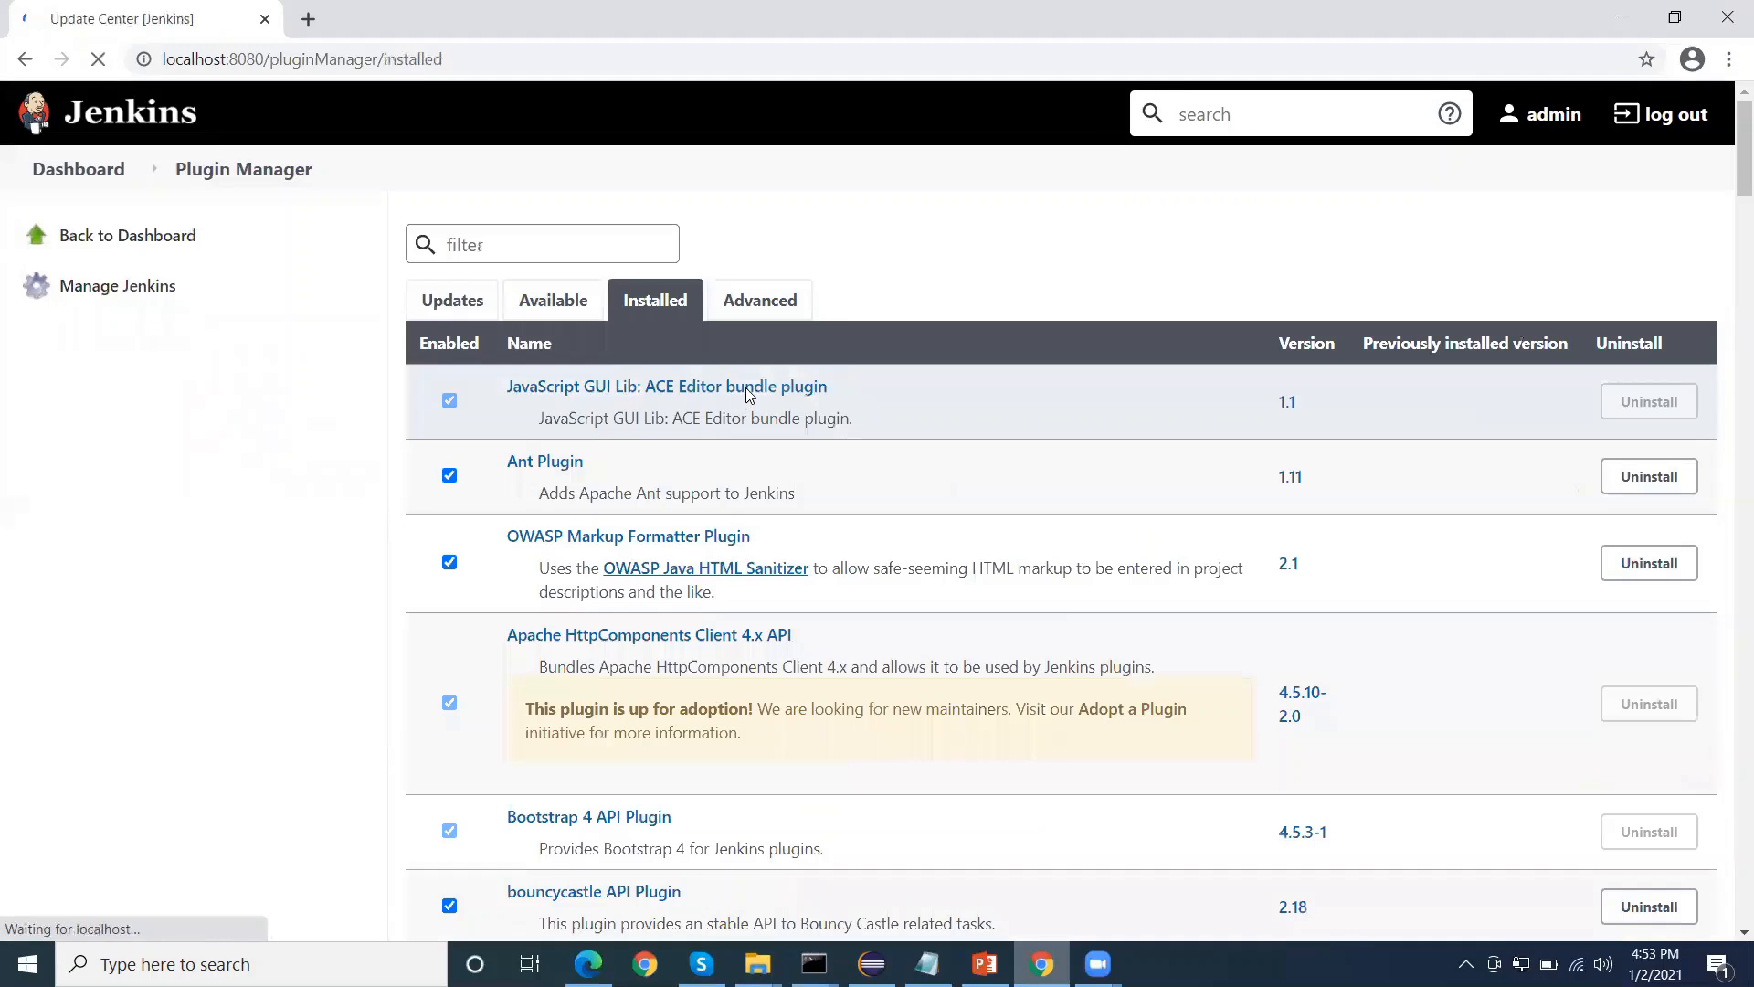
scroll(747, 411, down, 2)
scroll(747, 411, up, 2)
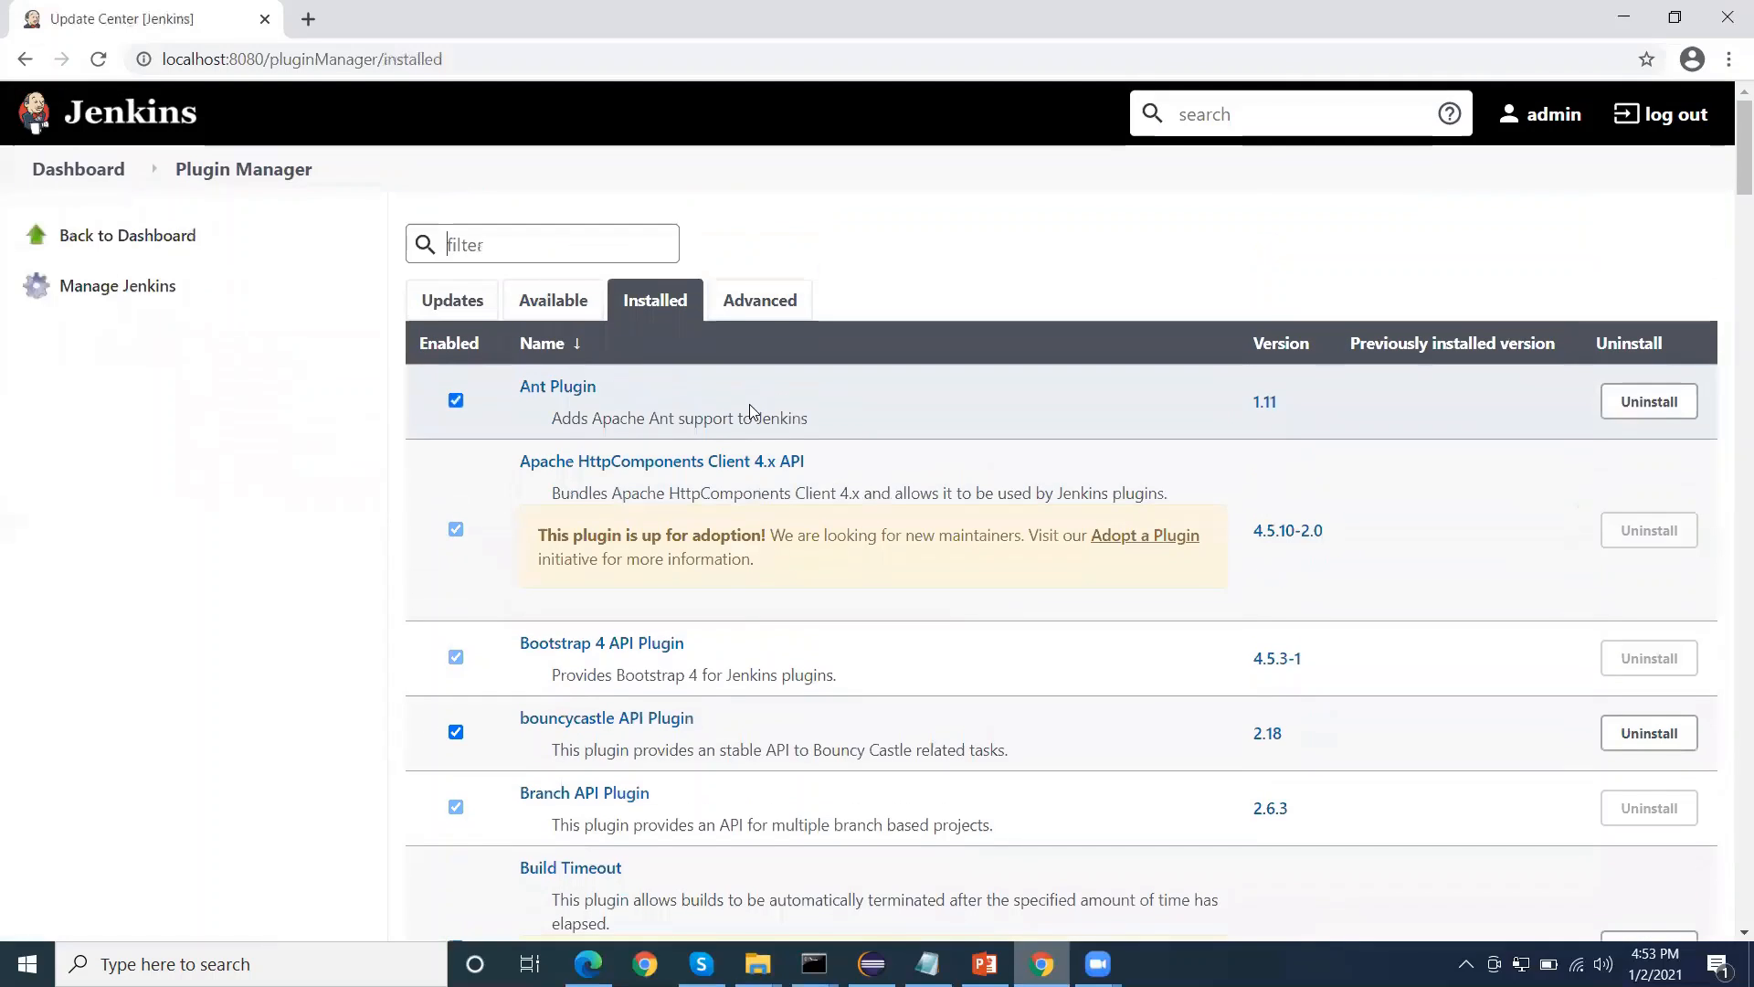
Examine the Plugin Manager's advanced settings for the HTTP proxy, plugin upload and update site
click(767, 309)
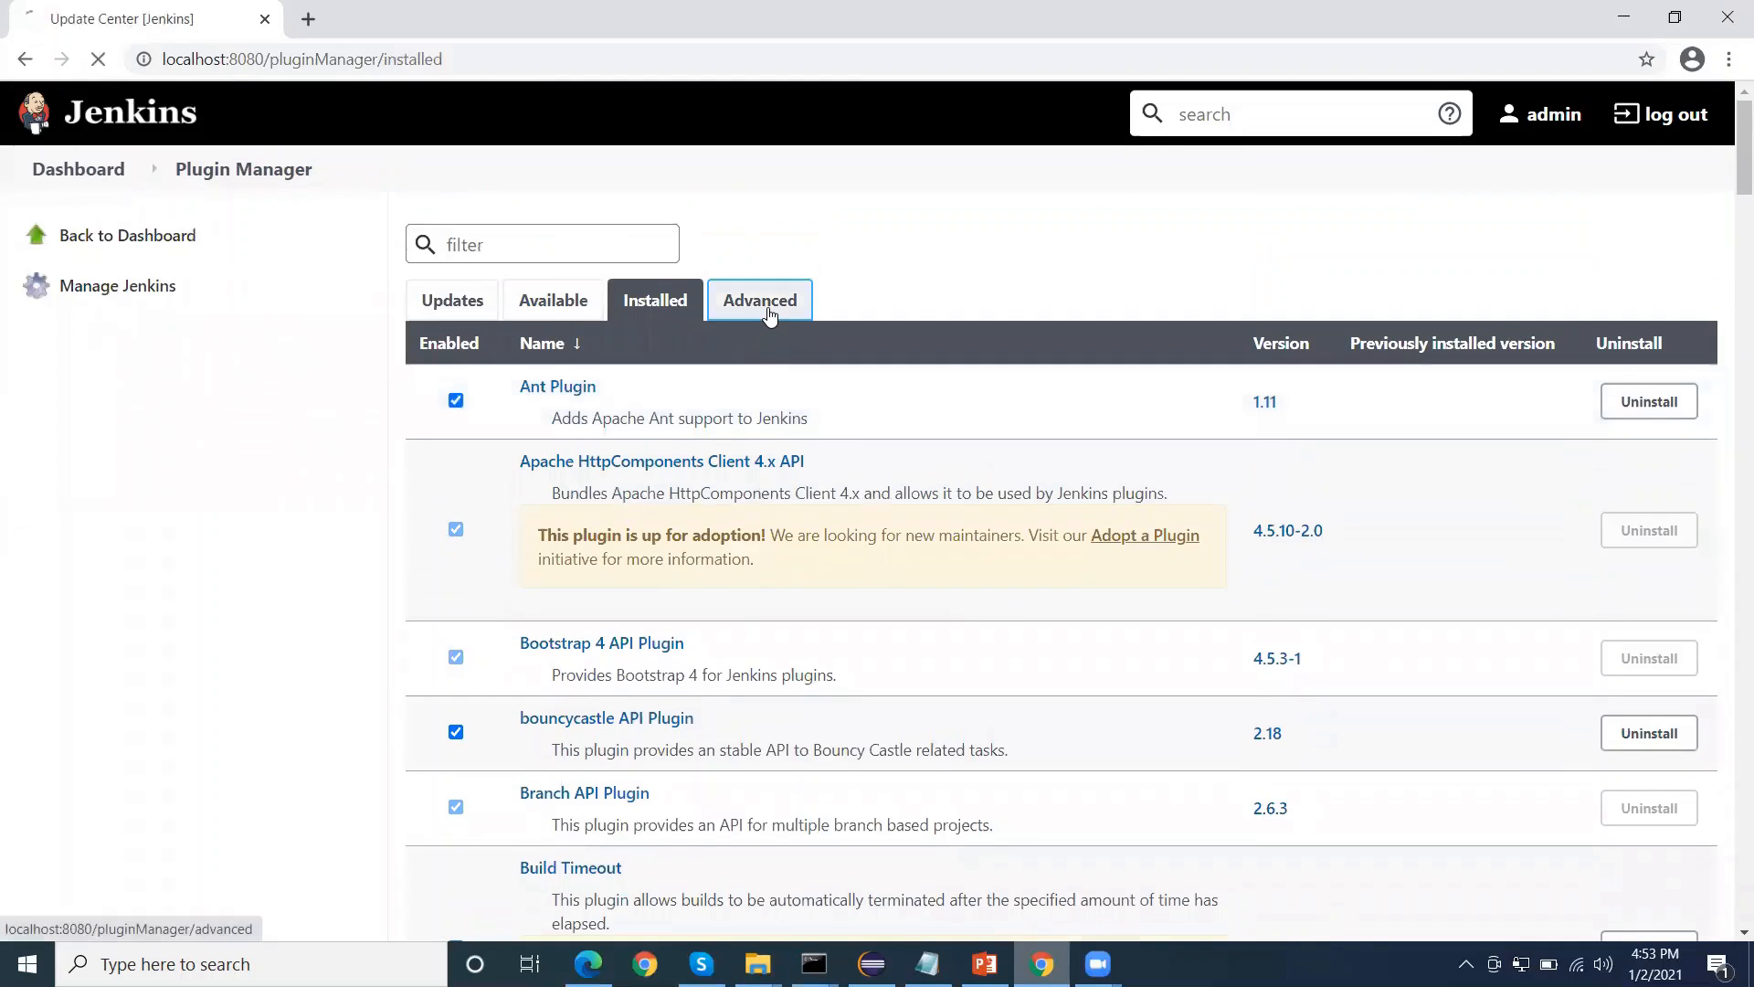
scroll(607, 388, down, 2)
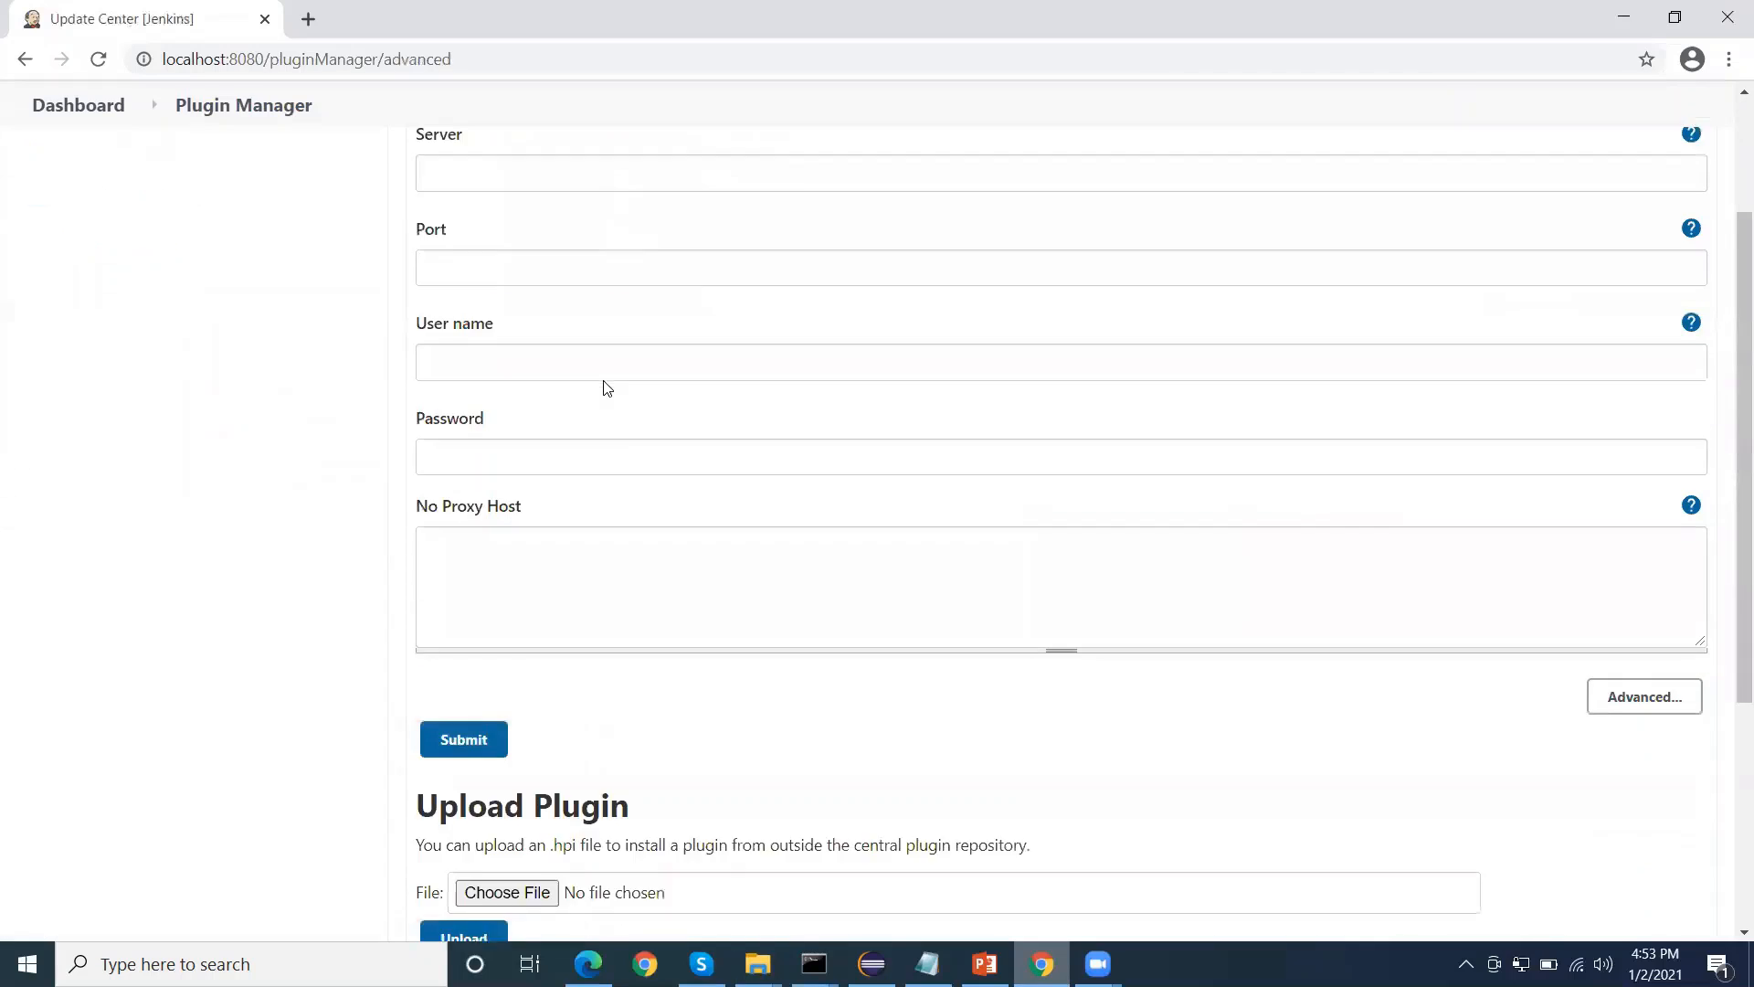
scroll(607, 388, down, 3)
scroll(494, 521, down, 1)
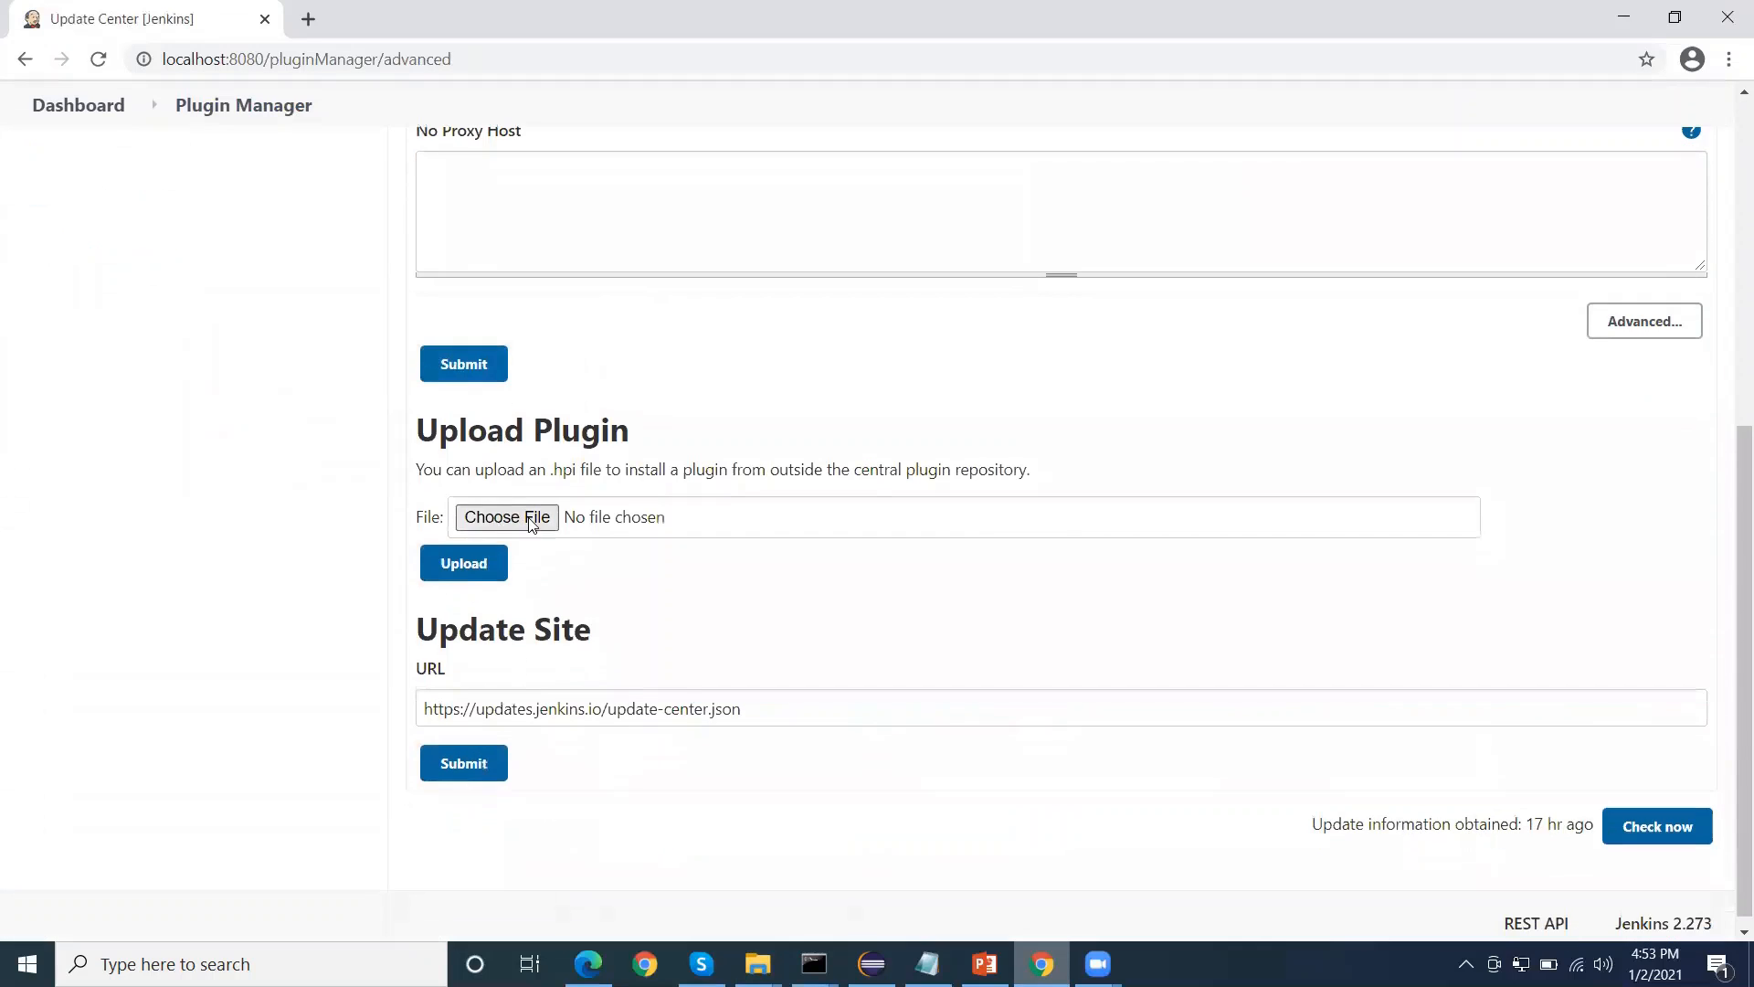
scroll(704, 358, up, 5)
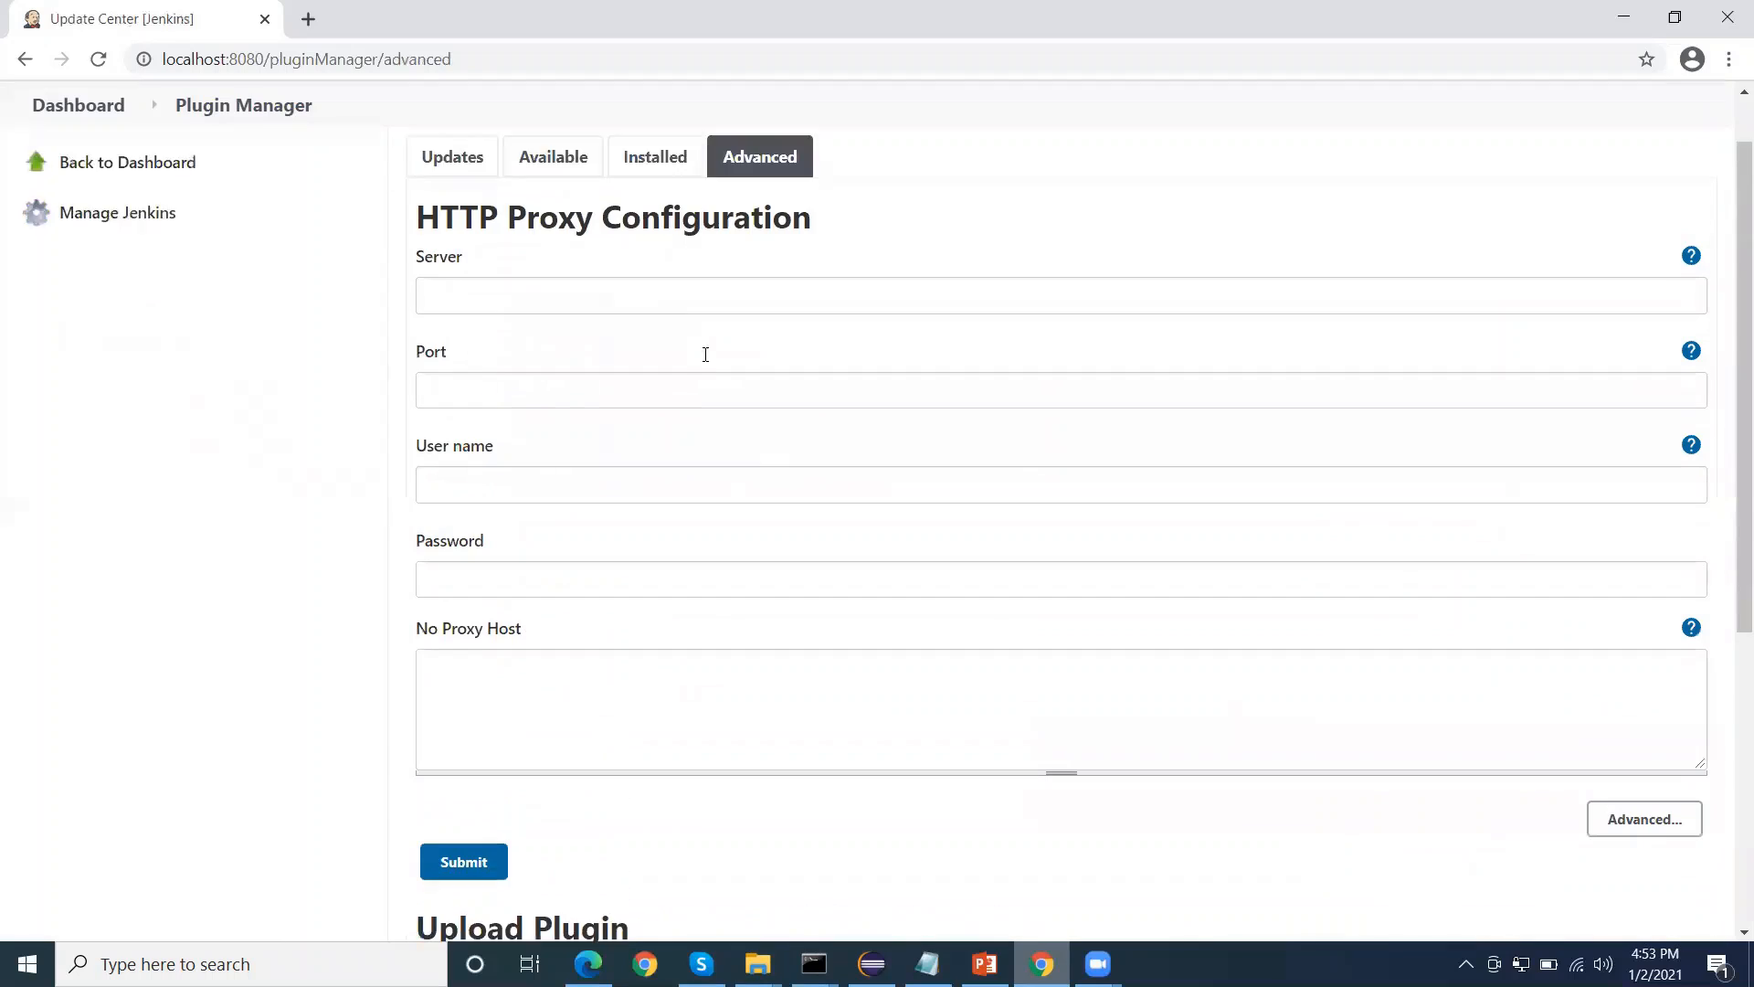
scroll(706, 354, up, 1)
Search the available plugins for "html" and install the HTML Publisher plugin without a restart
click(556, 230)
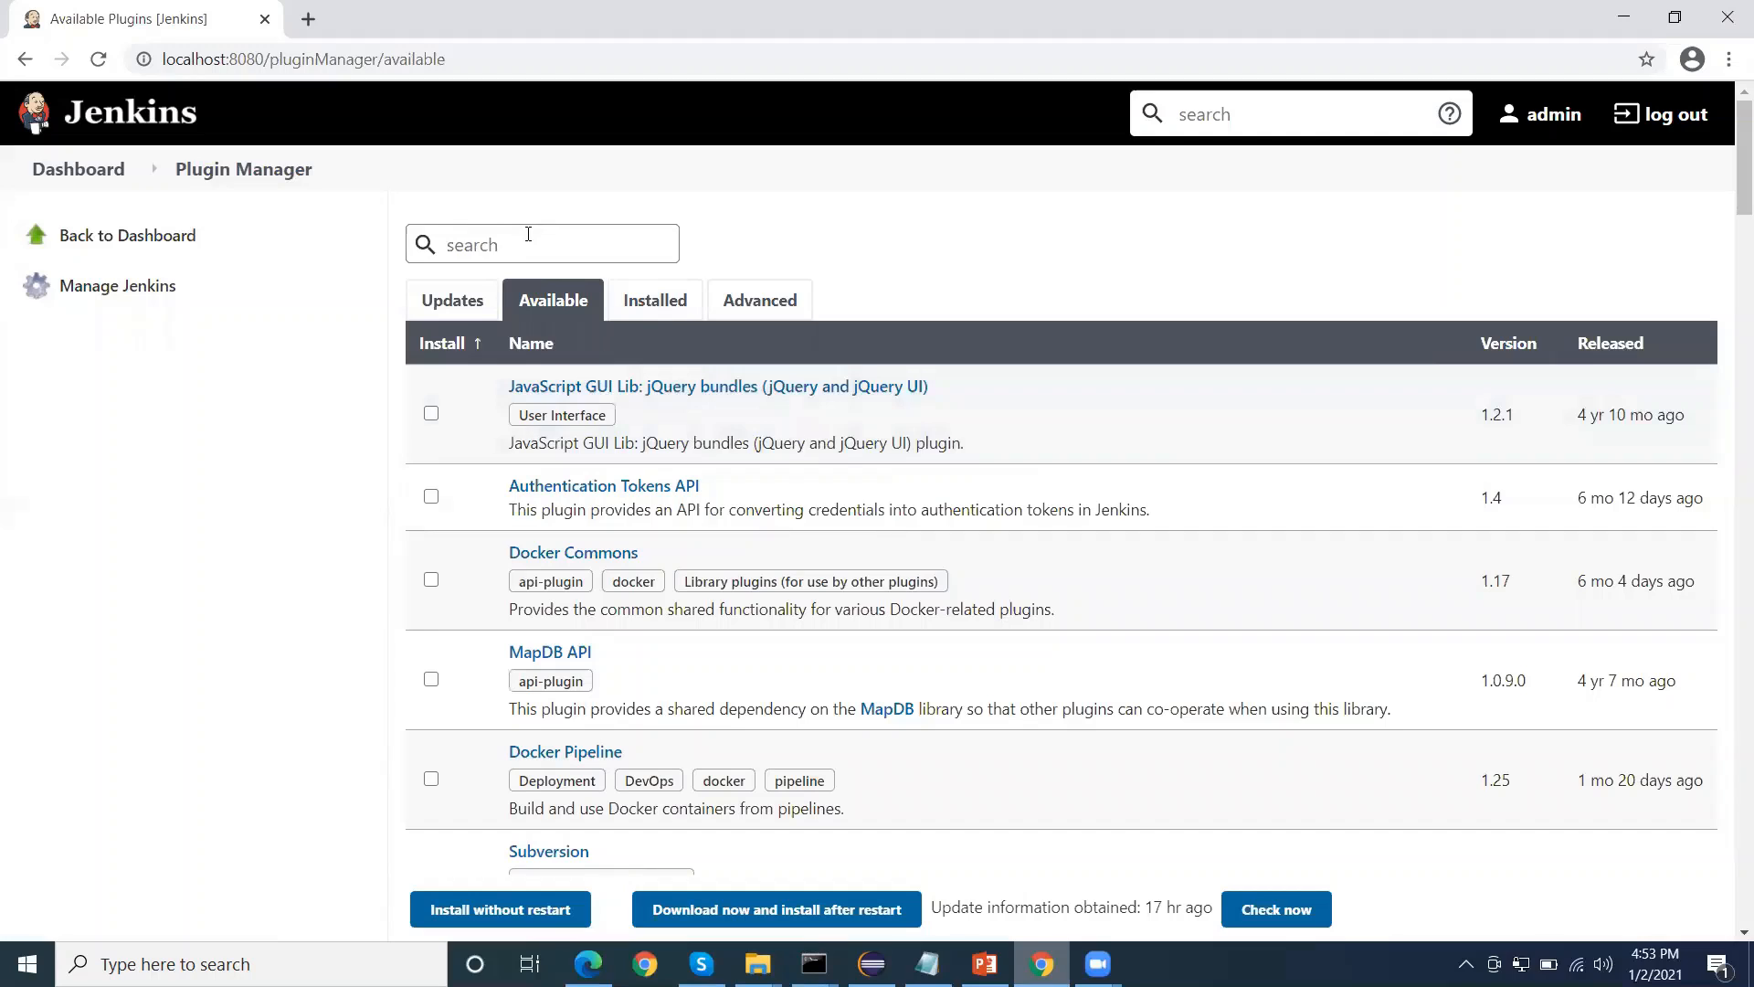
text(html)
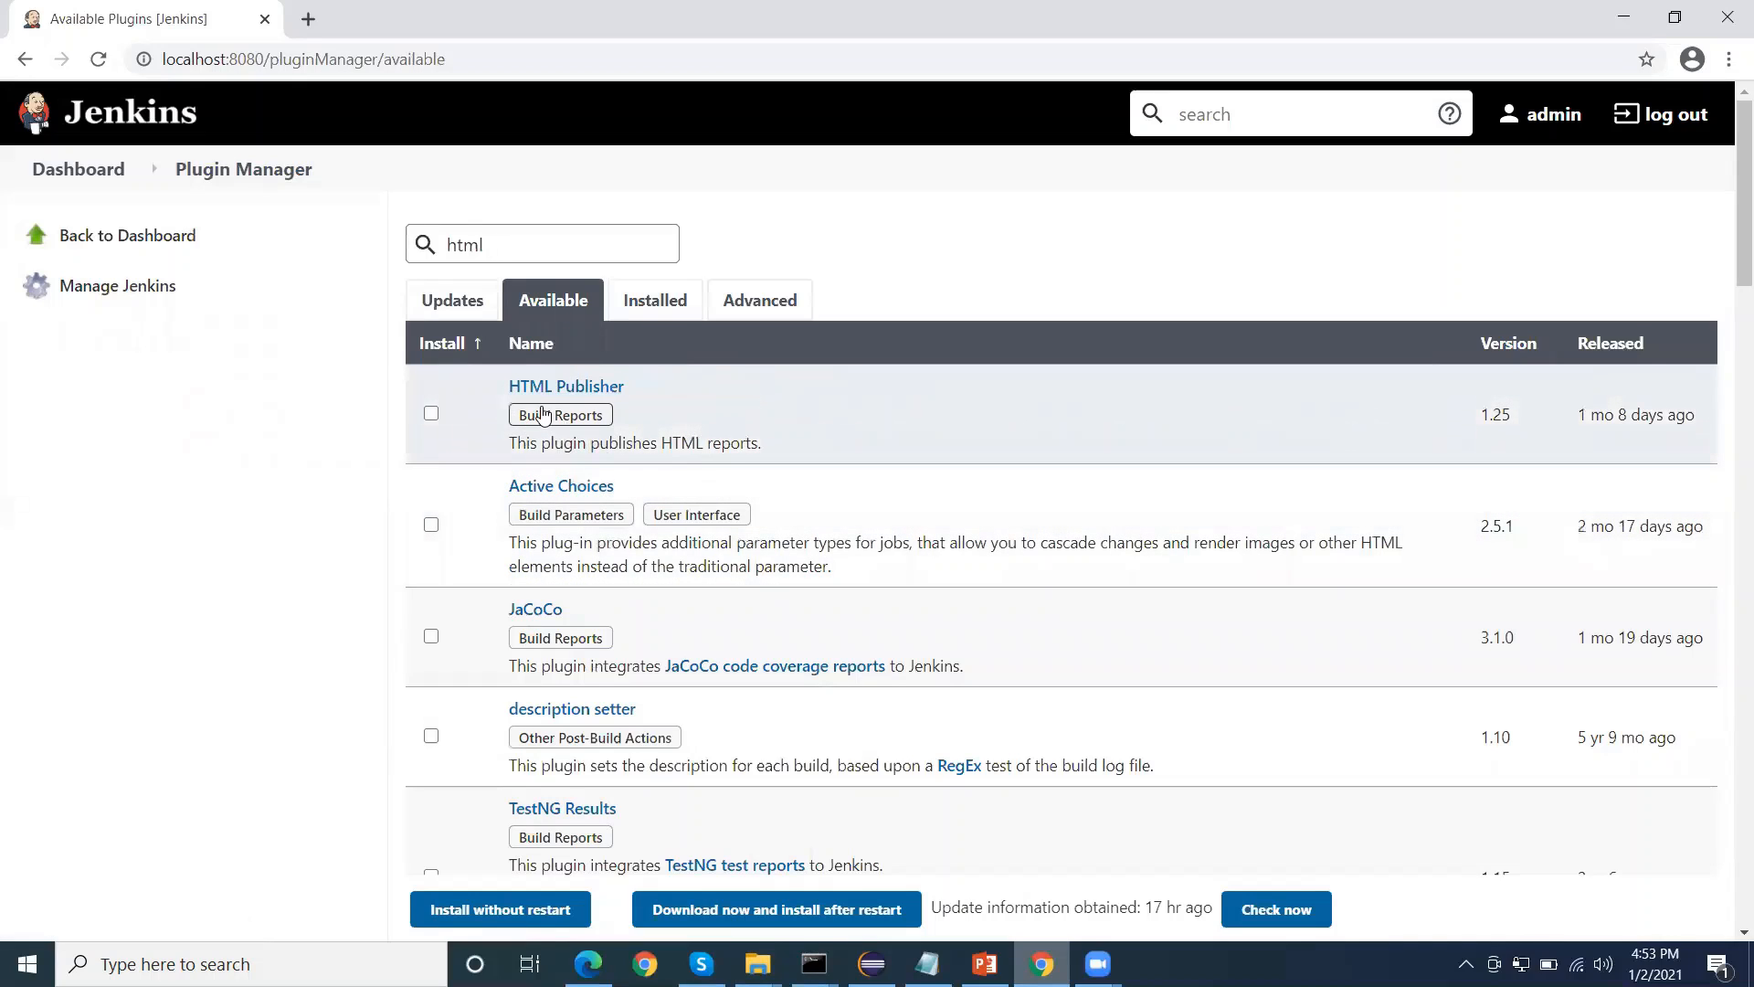
click(431, 414)
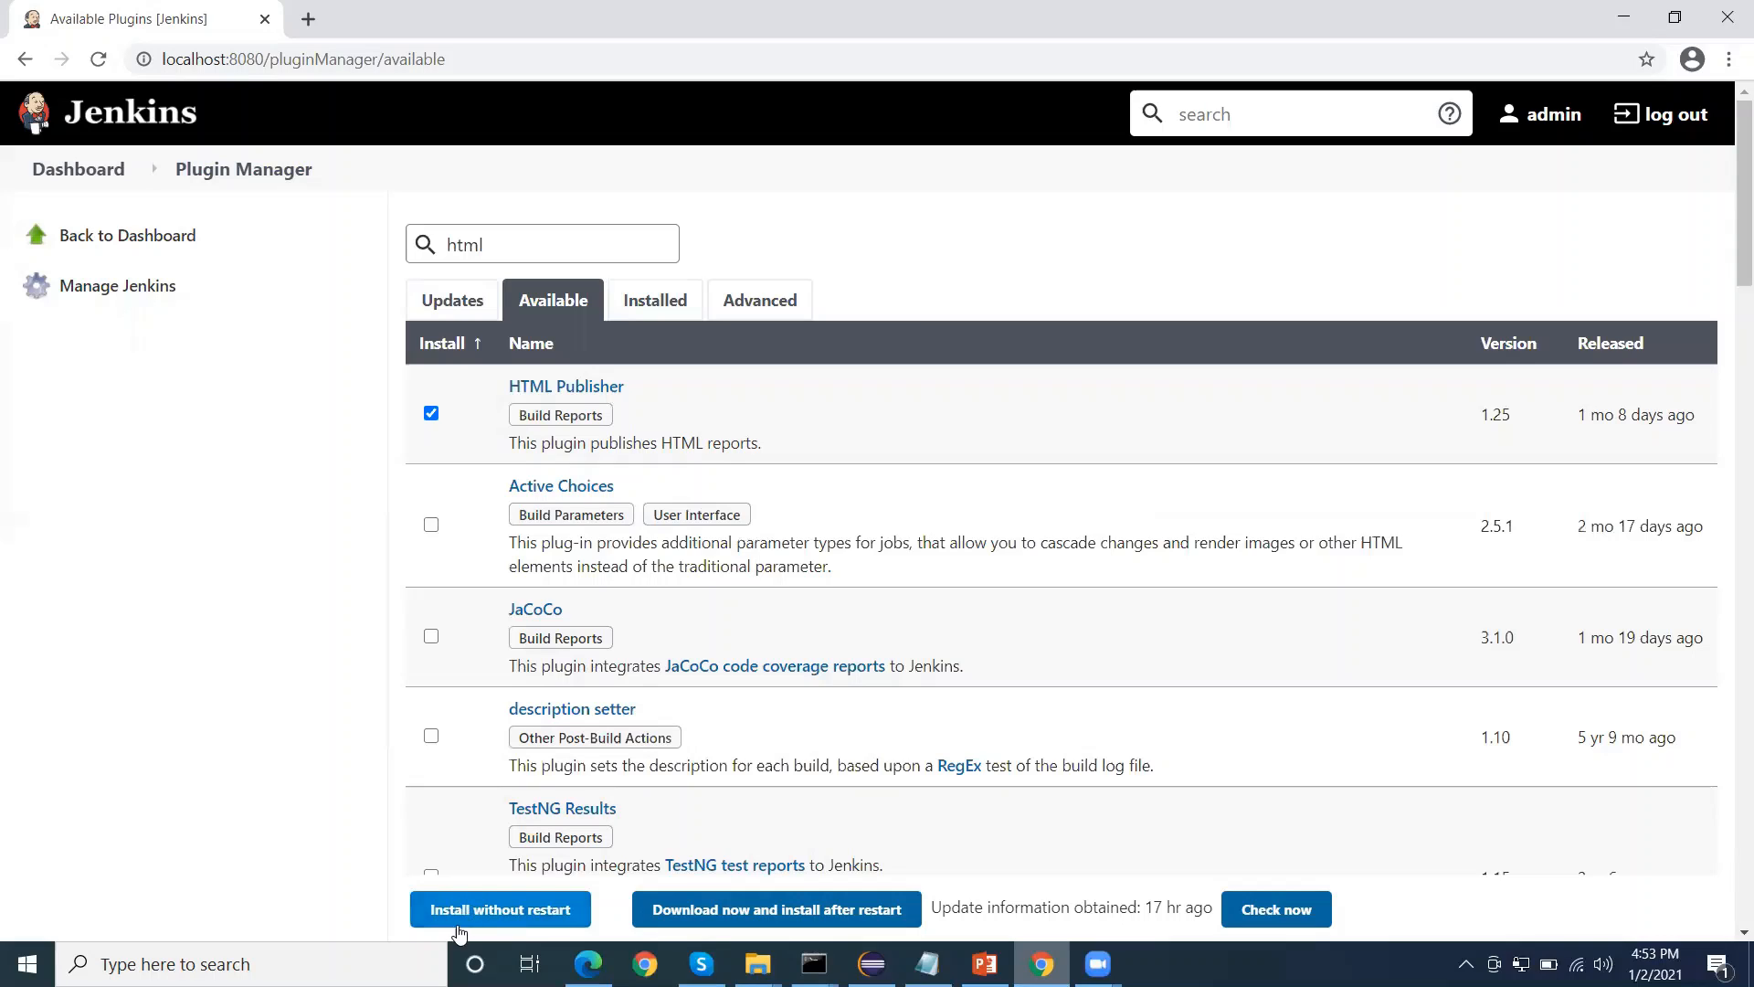
click(525, 919)
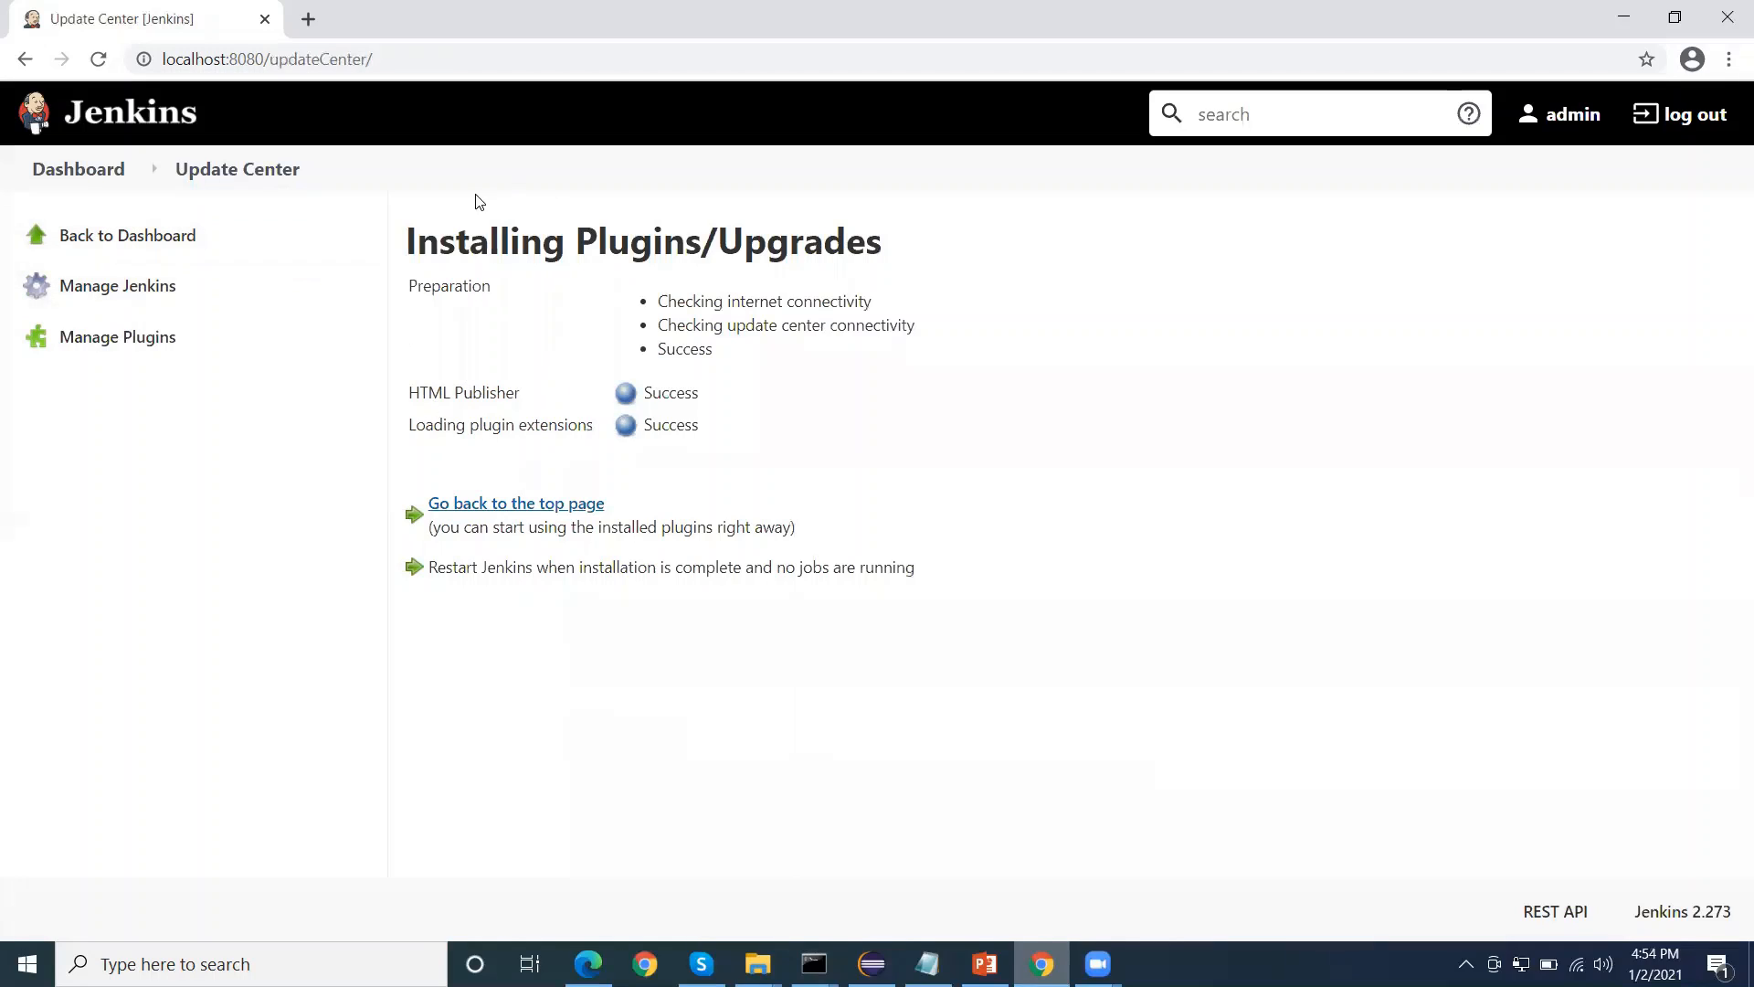
Return to the Jenkins dashboard and open the configuration of the Selenium-Maven job
click(102, 173)
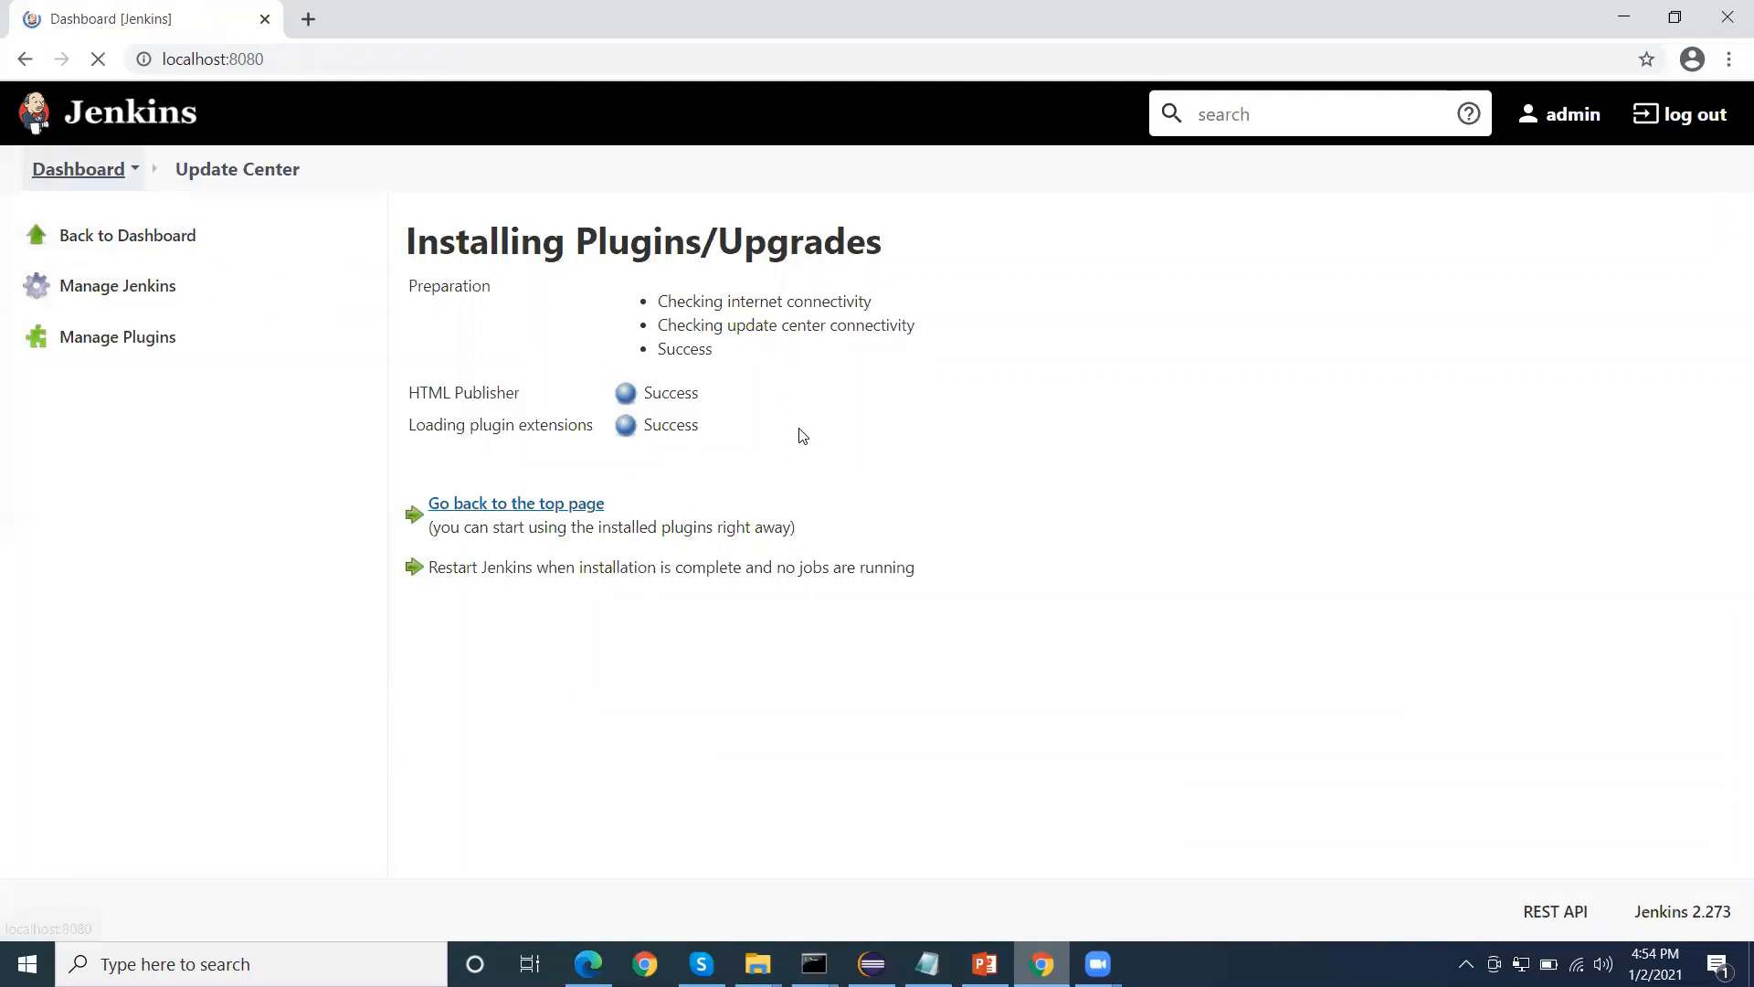
click(747, 347)
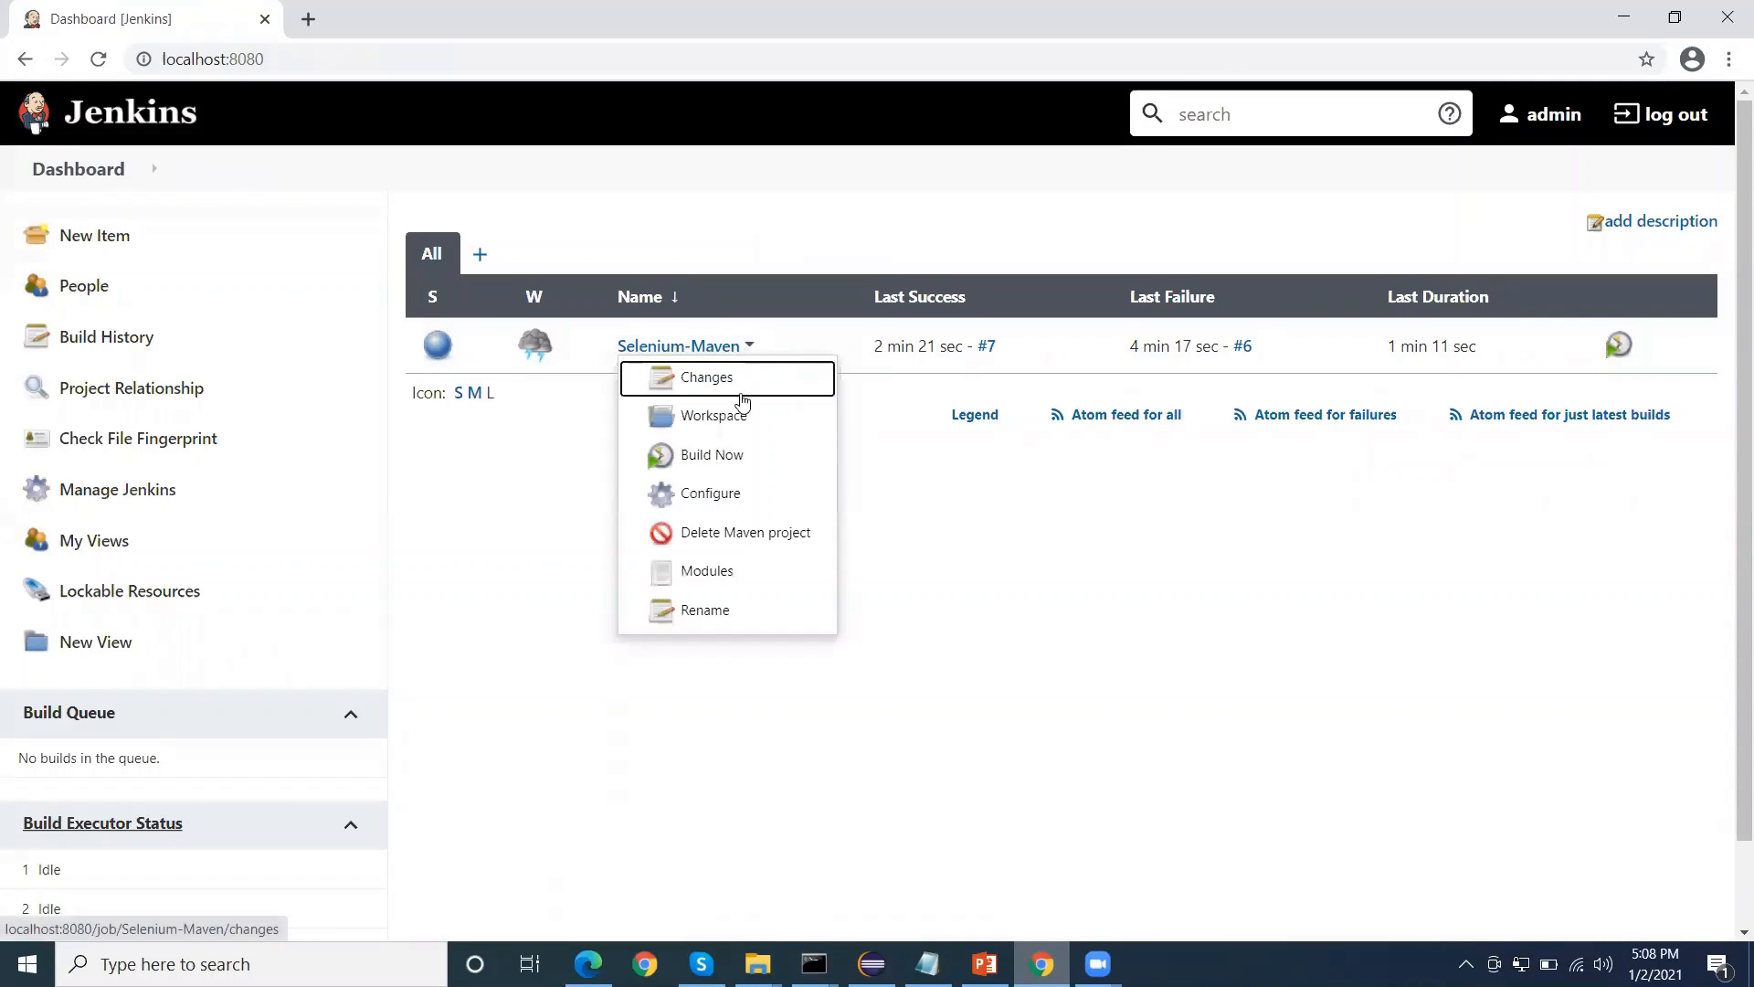
click(739, 497)
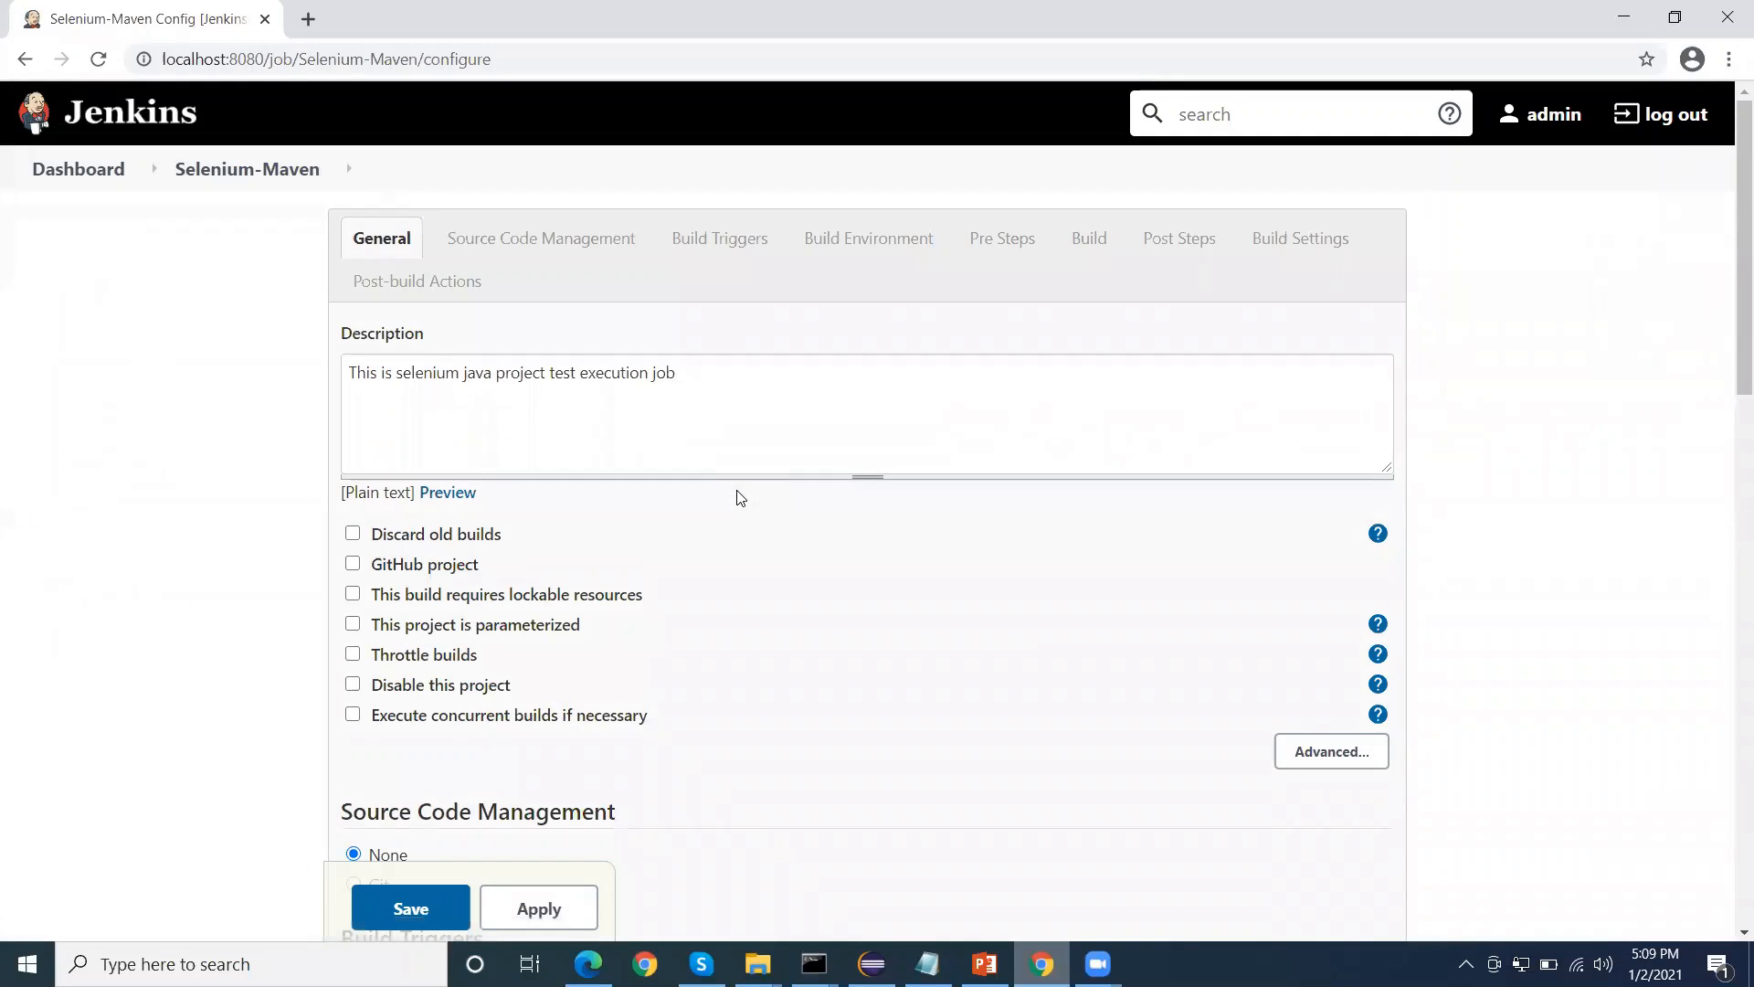
Add a Publish HTML reports post-build action to the Selenium-Maven job and create a report entry in it
scroll(484, 642, down, 10)
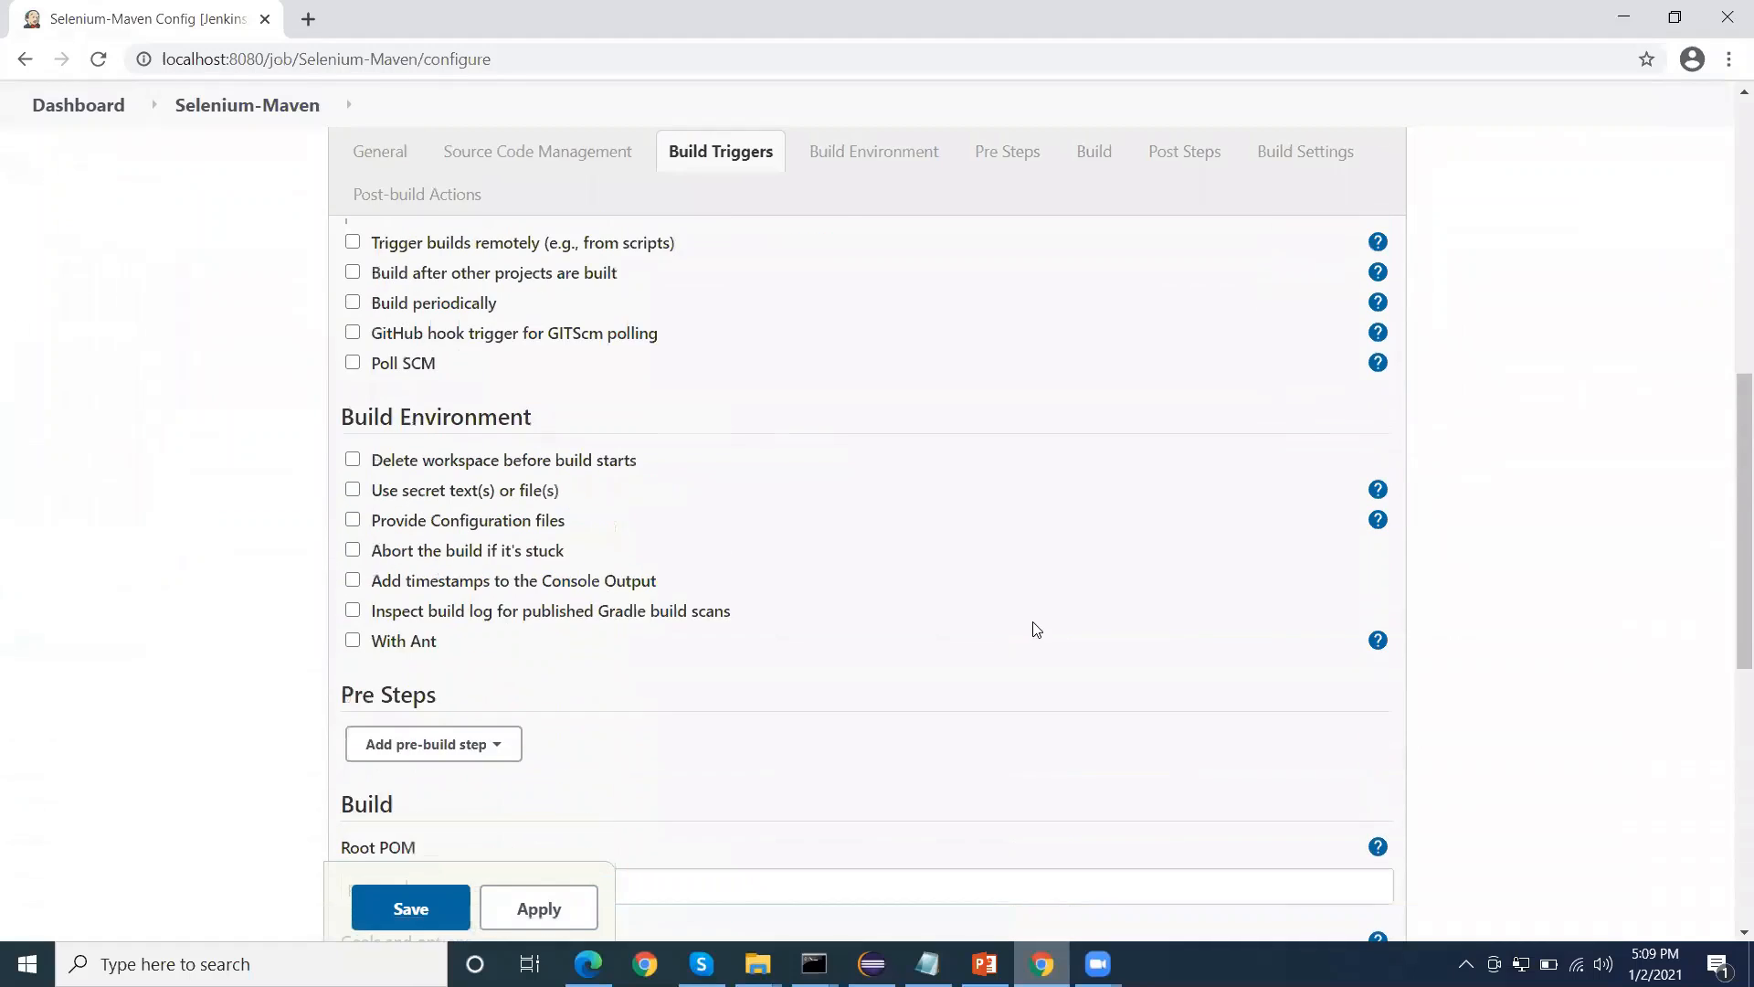
scroll(1496, 634, down, 3)
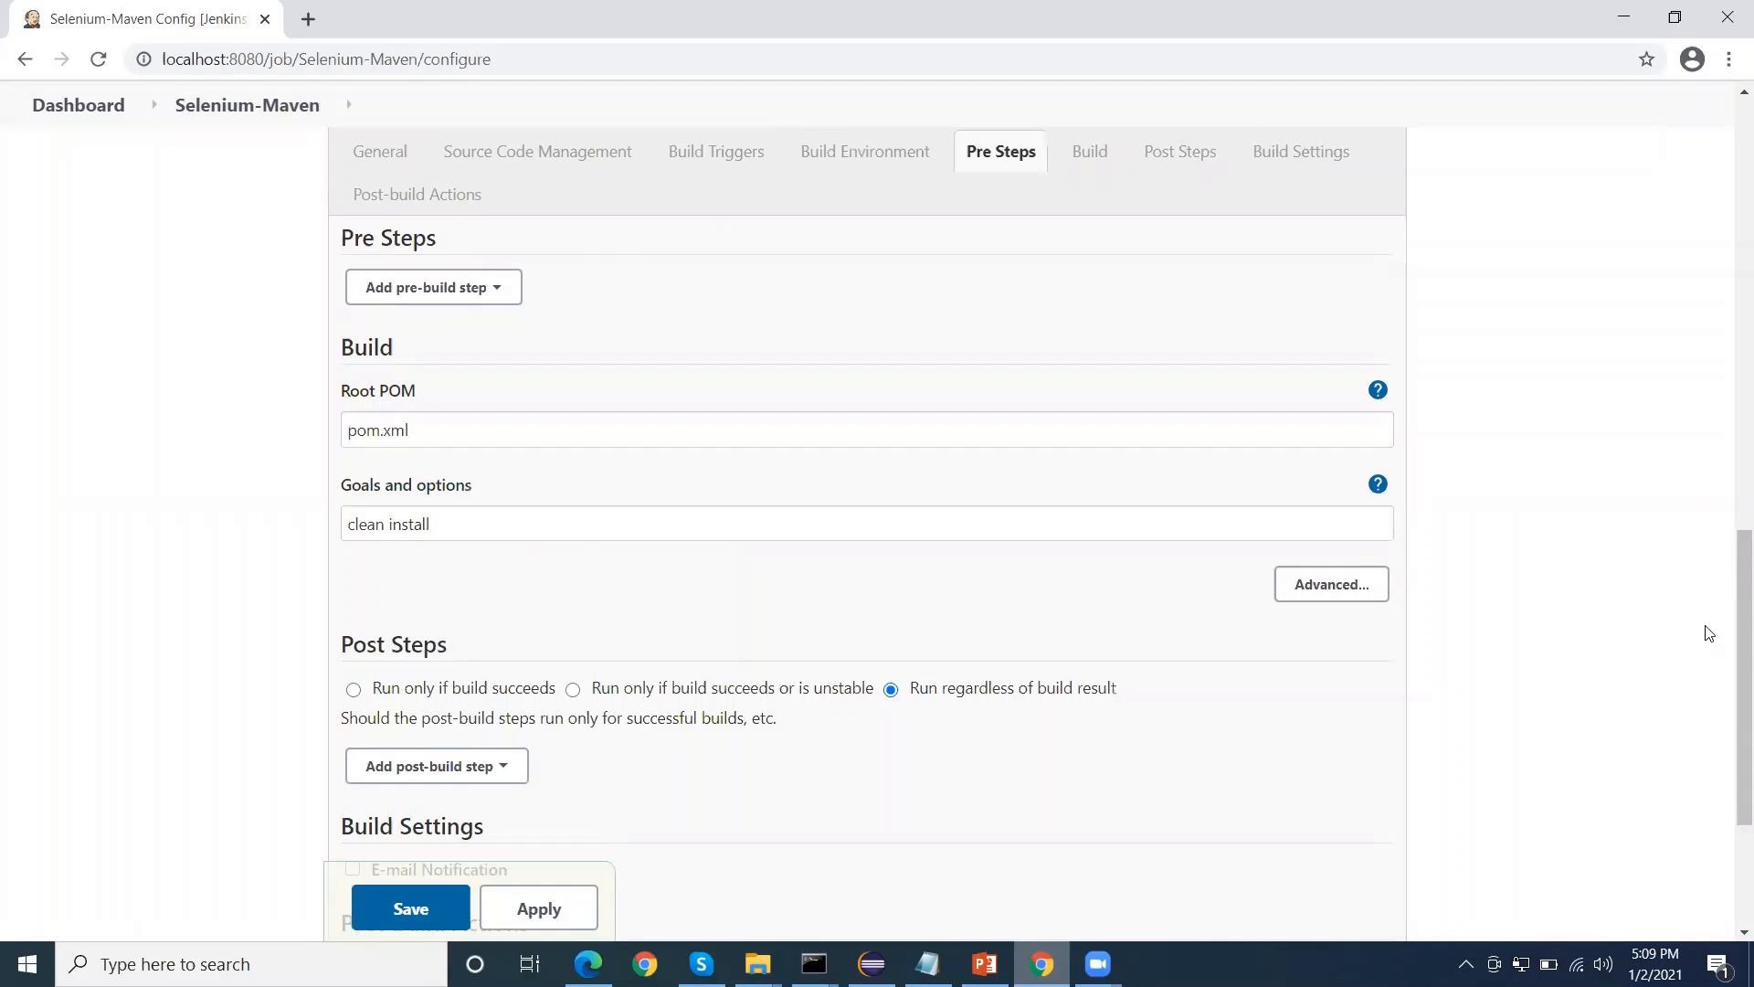
scroll(1042, 606, down, 4)
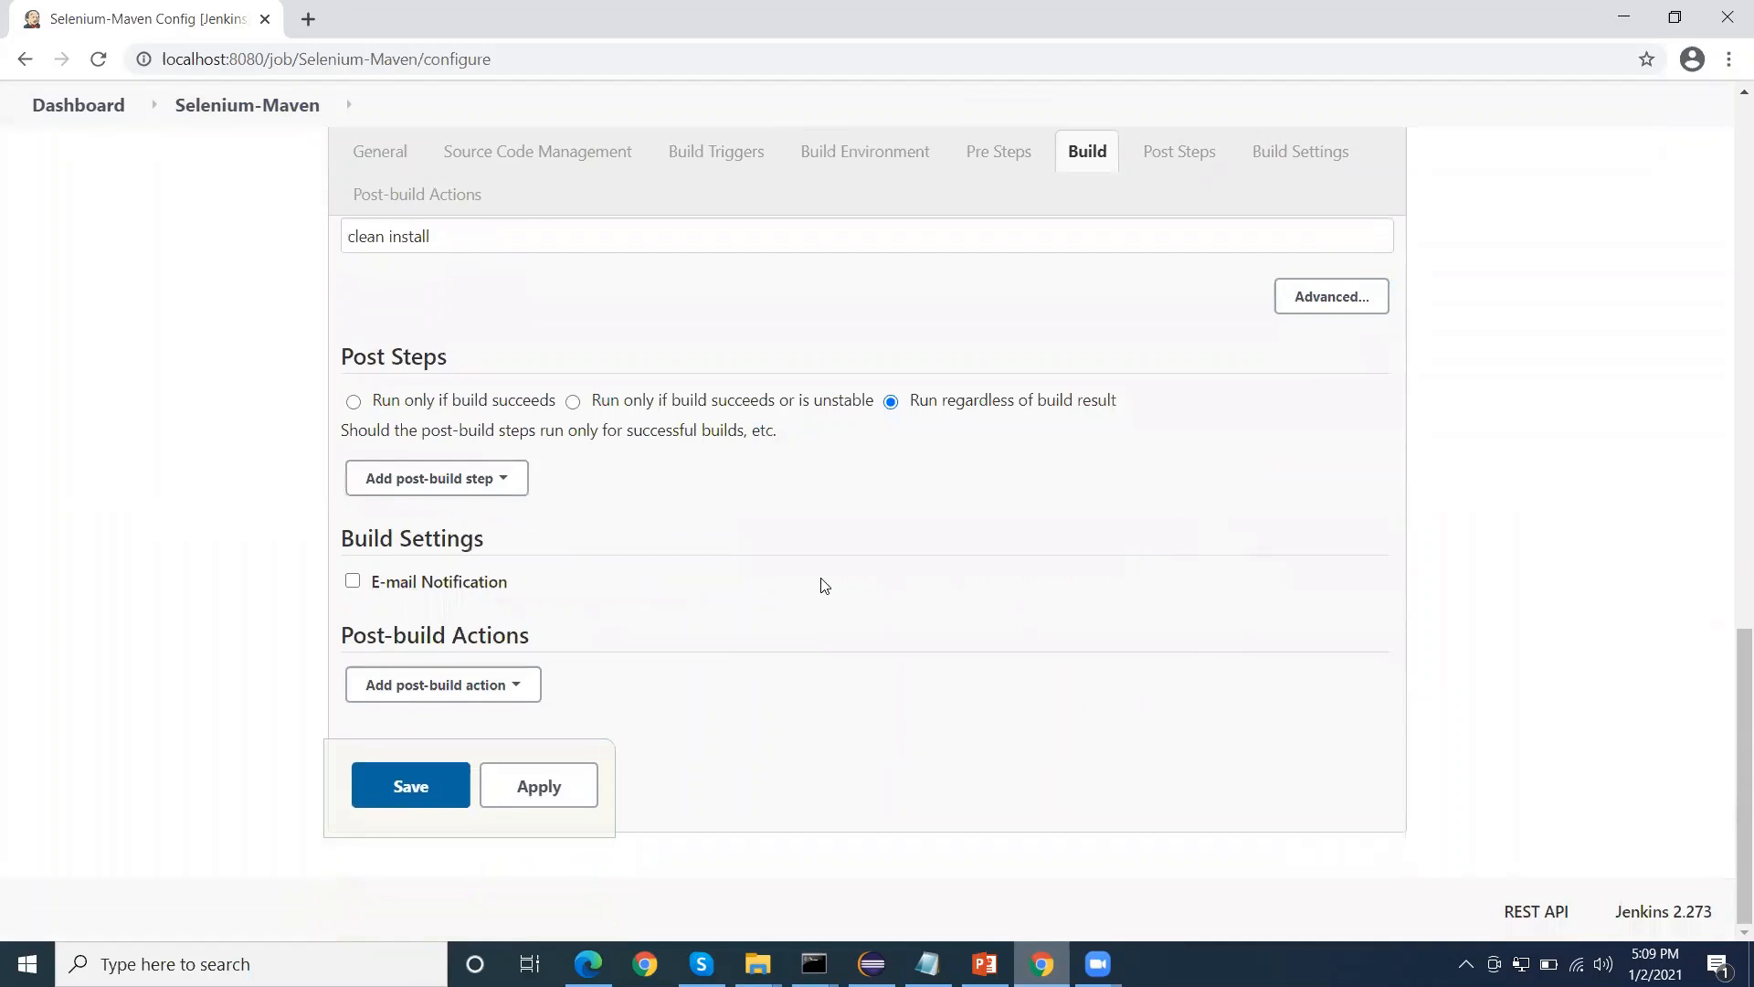
click(523, 691)
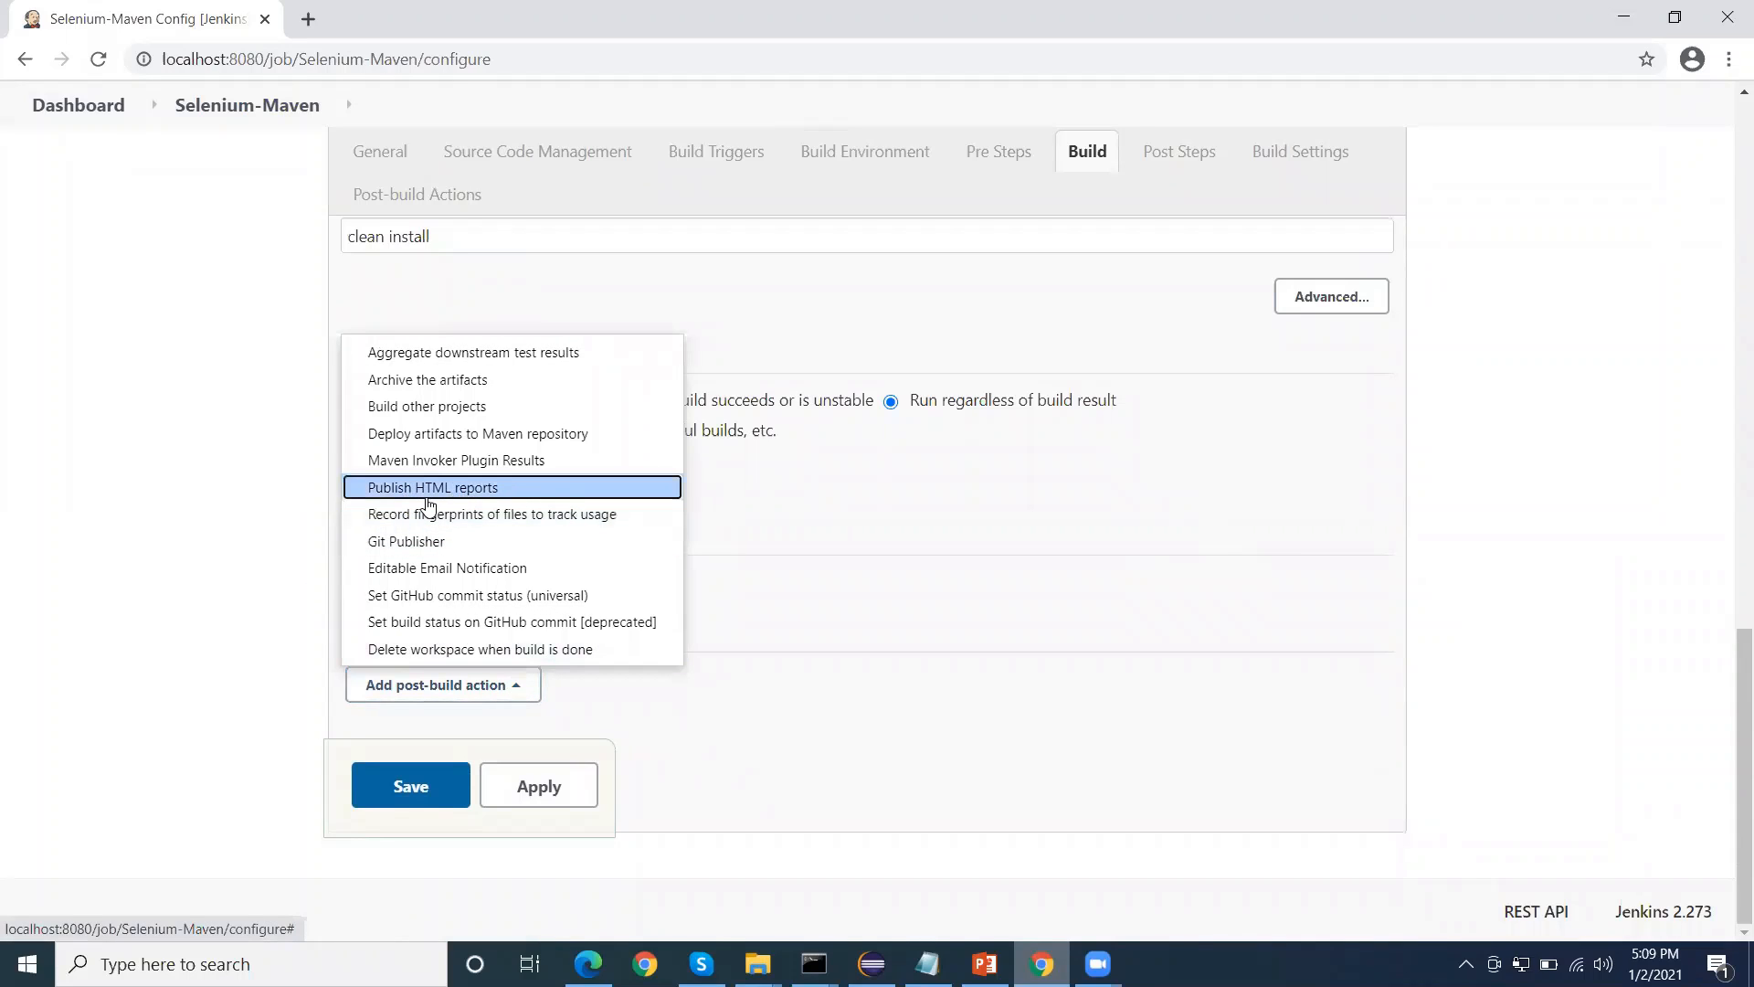
click(516, 489)
scroll(549, 584, down, 2)
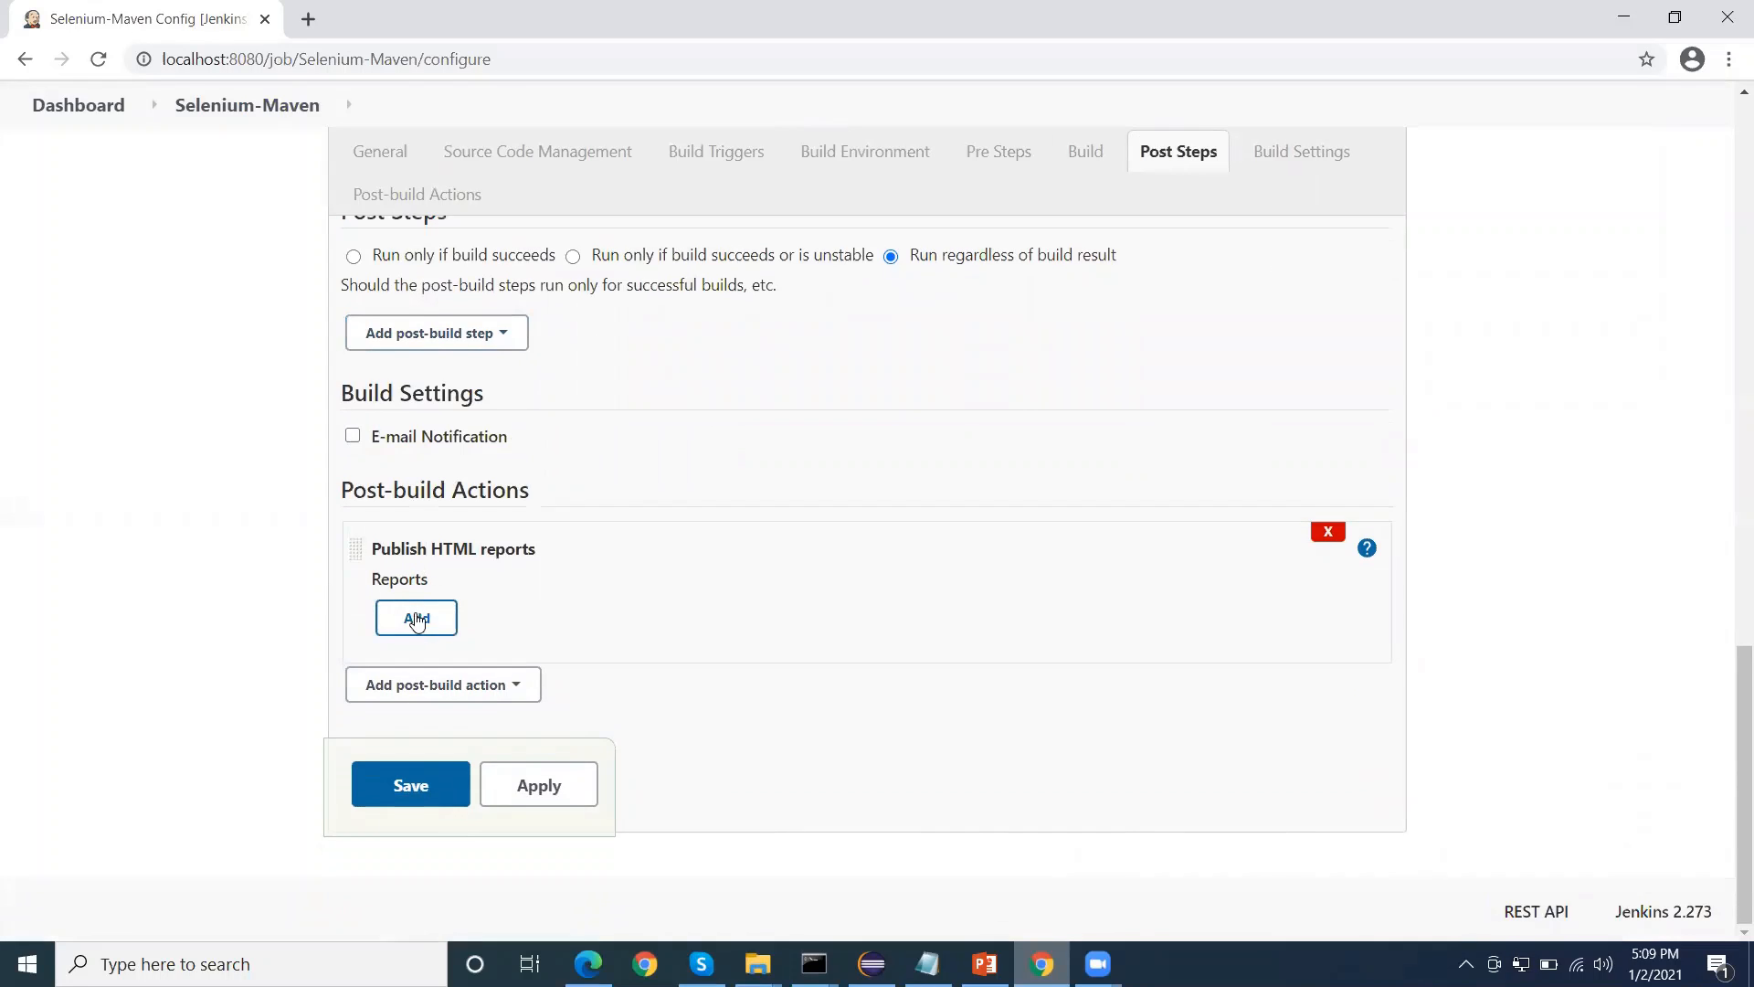
click(417, 619)
scroll(517, 586, down, 3)
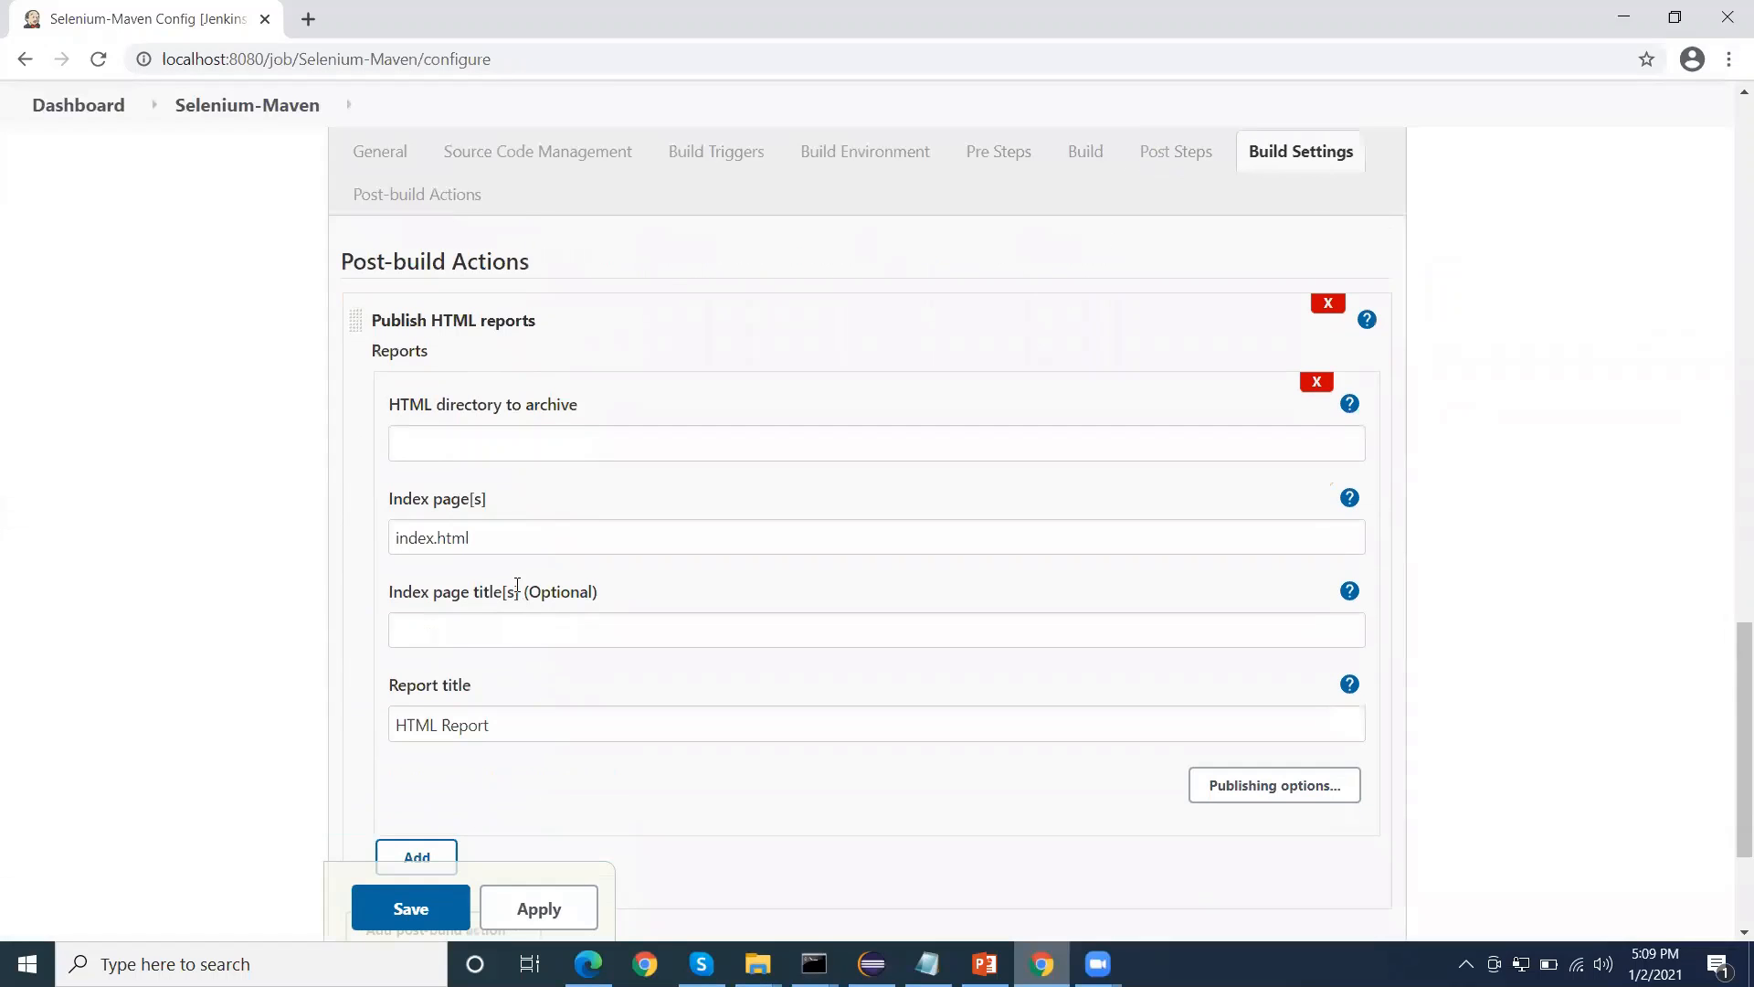
Show and read the help text for the report's HTML directory to archive setting
click(478, 434)
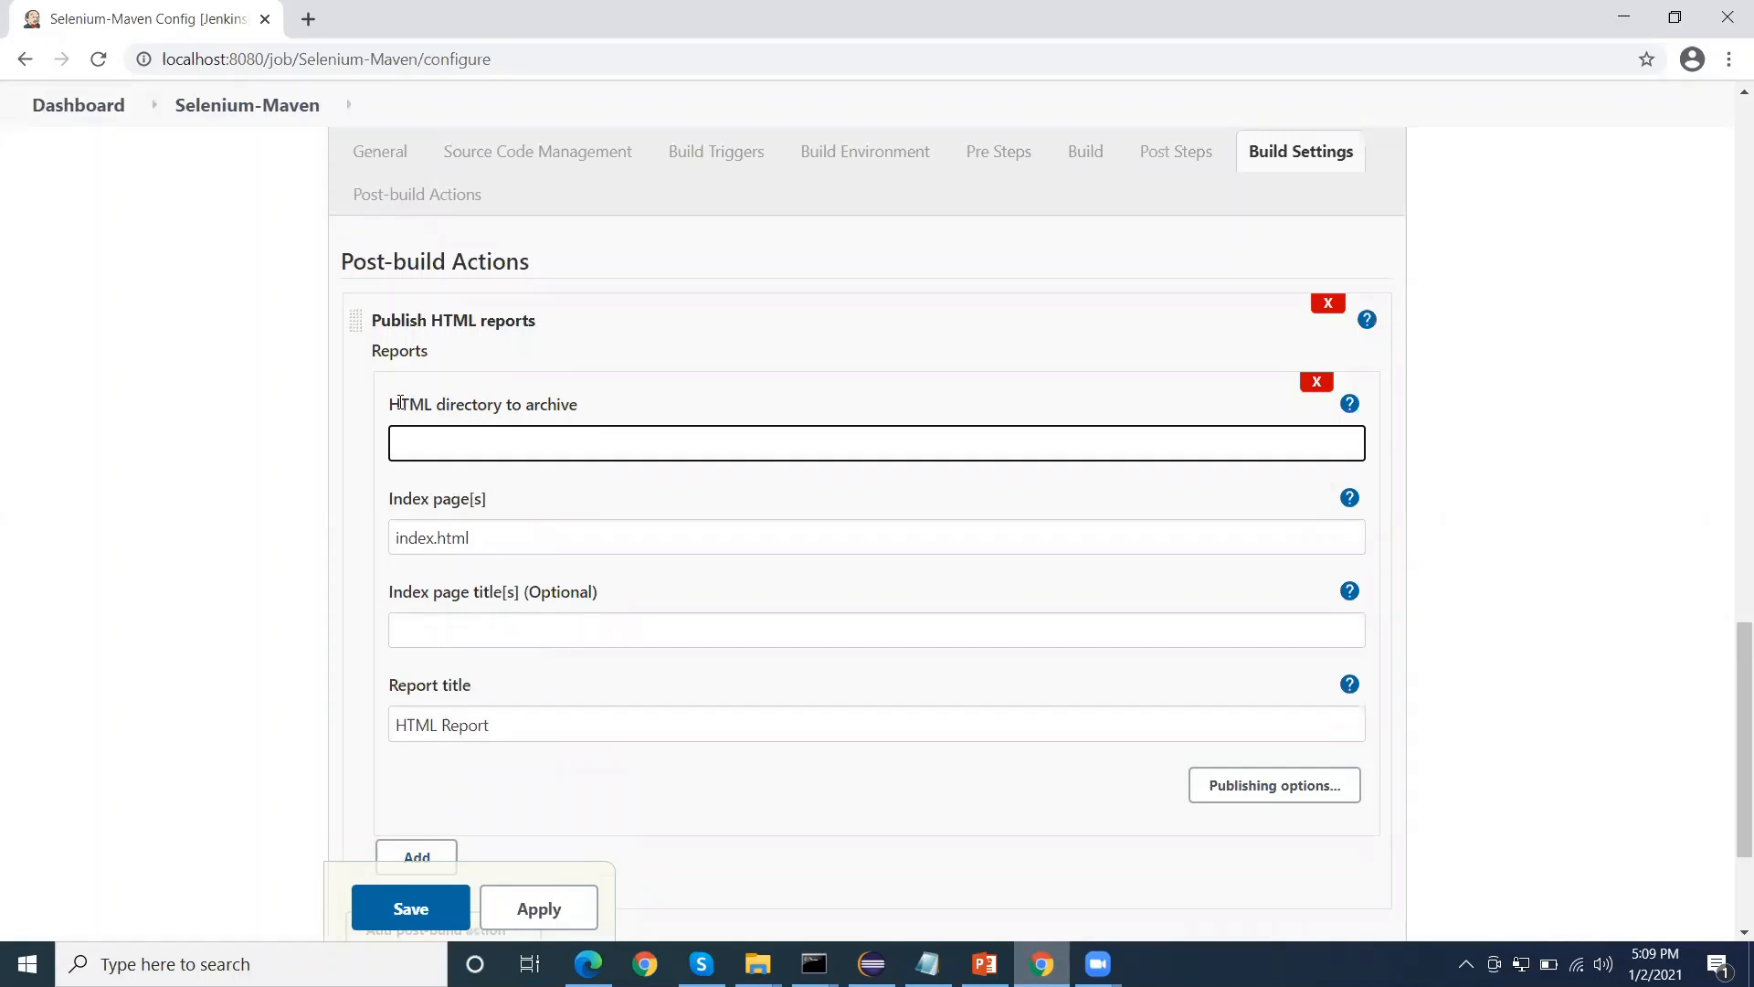
drag(393, 403, 570, 412)
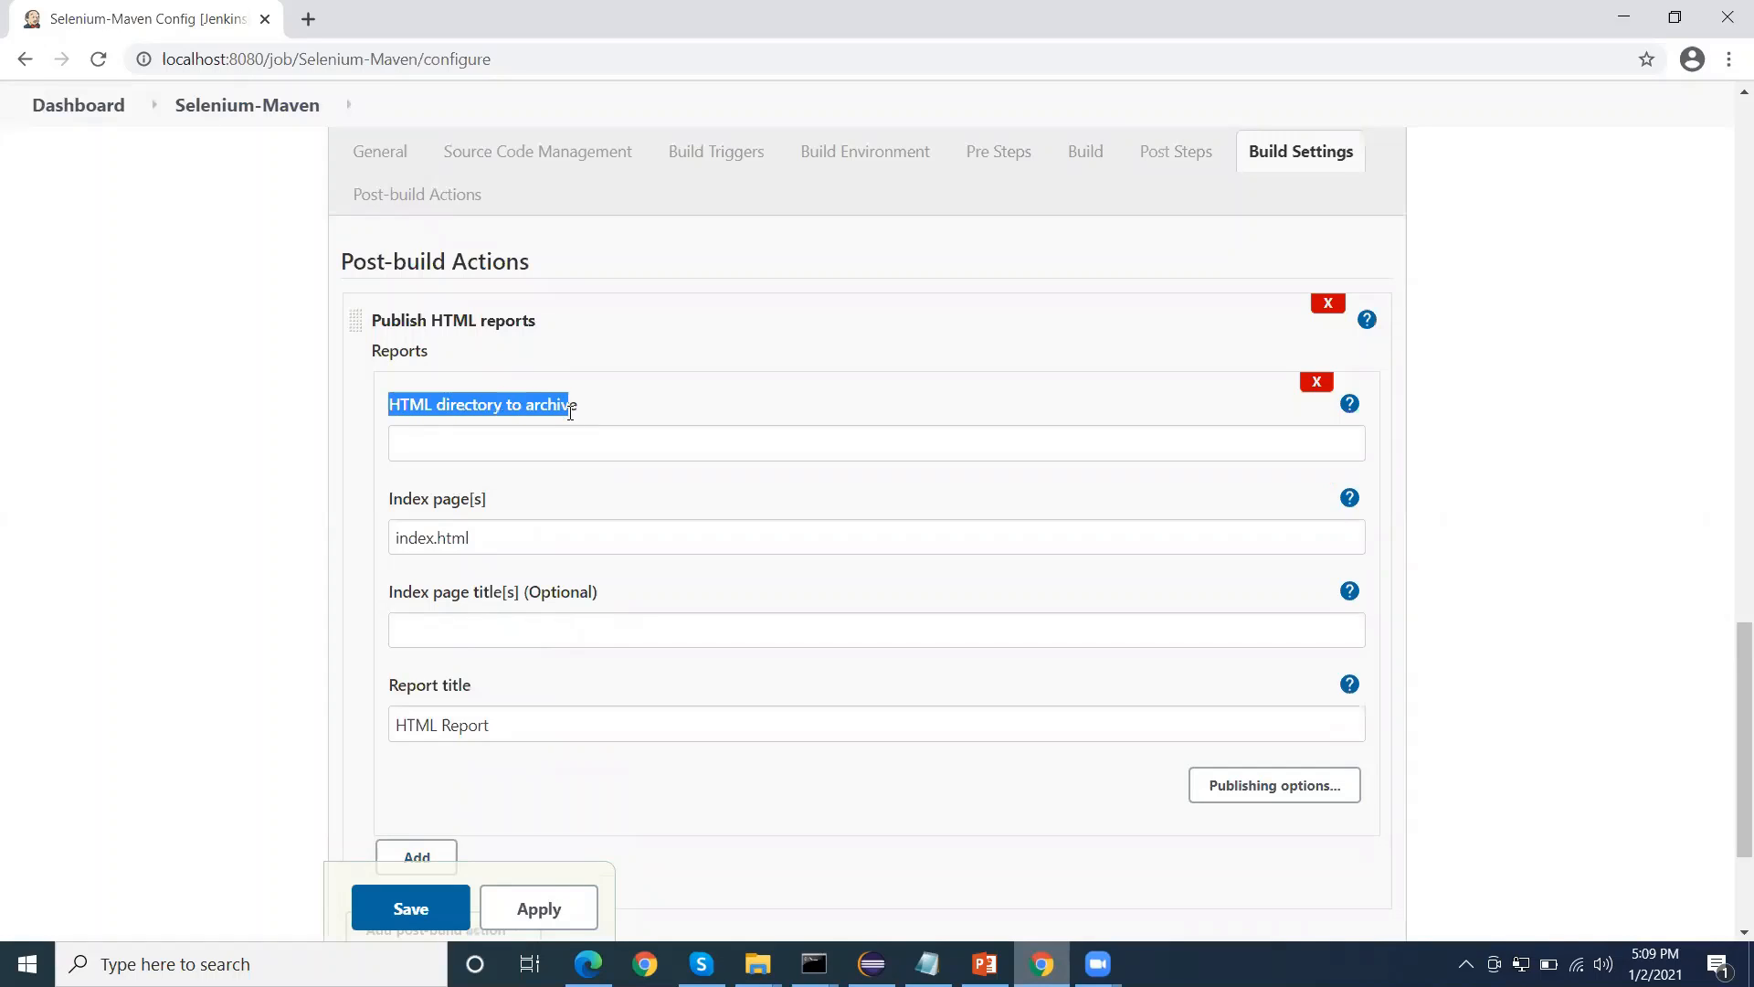
click(425, 436)
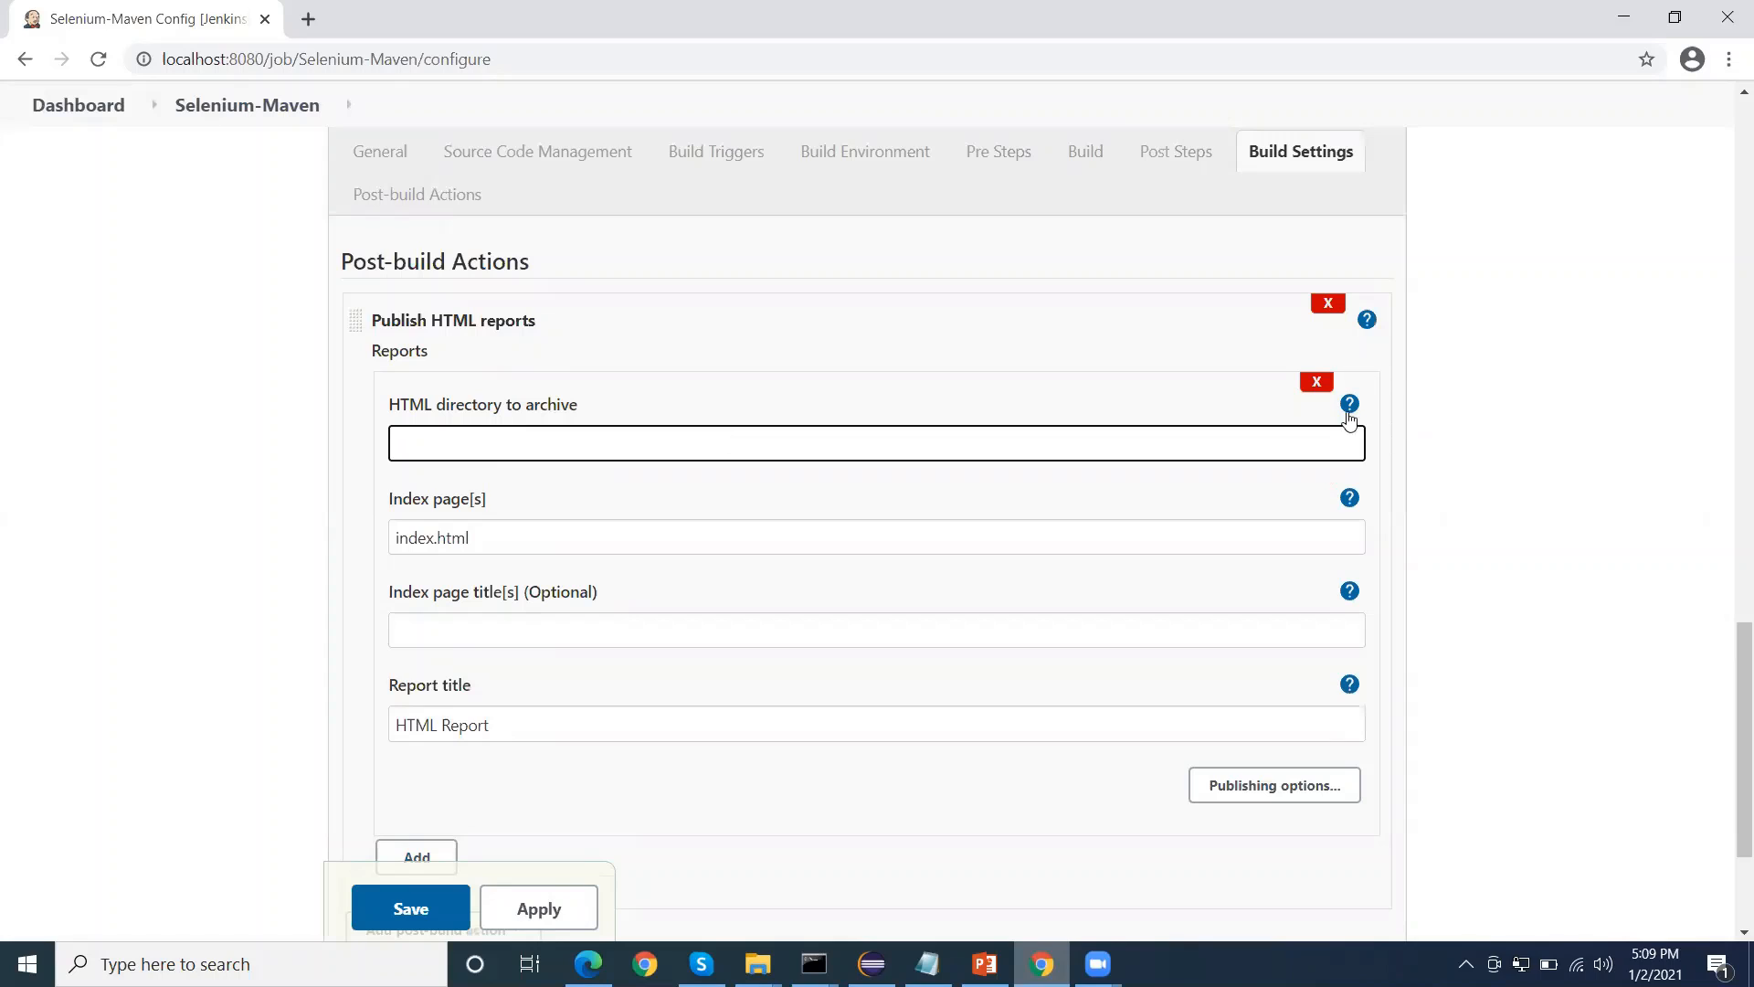
click(1349, 404)
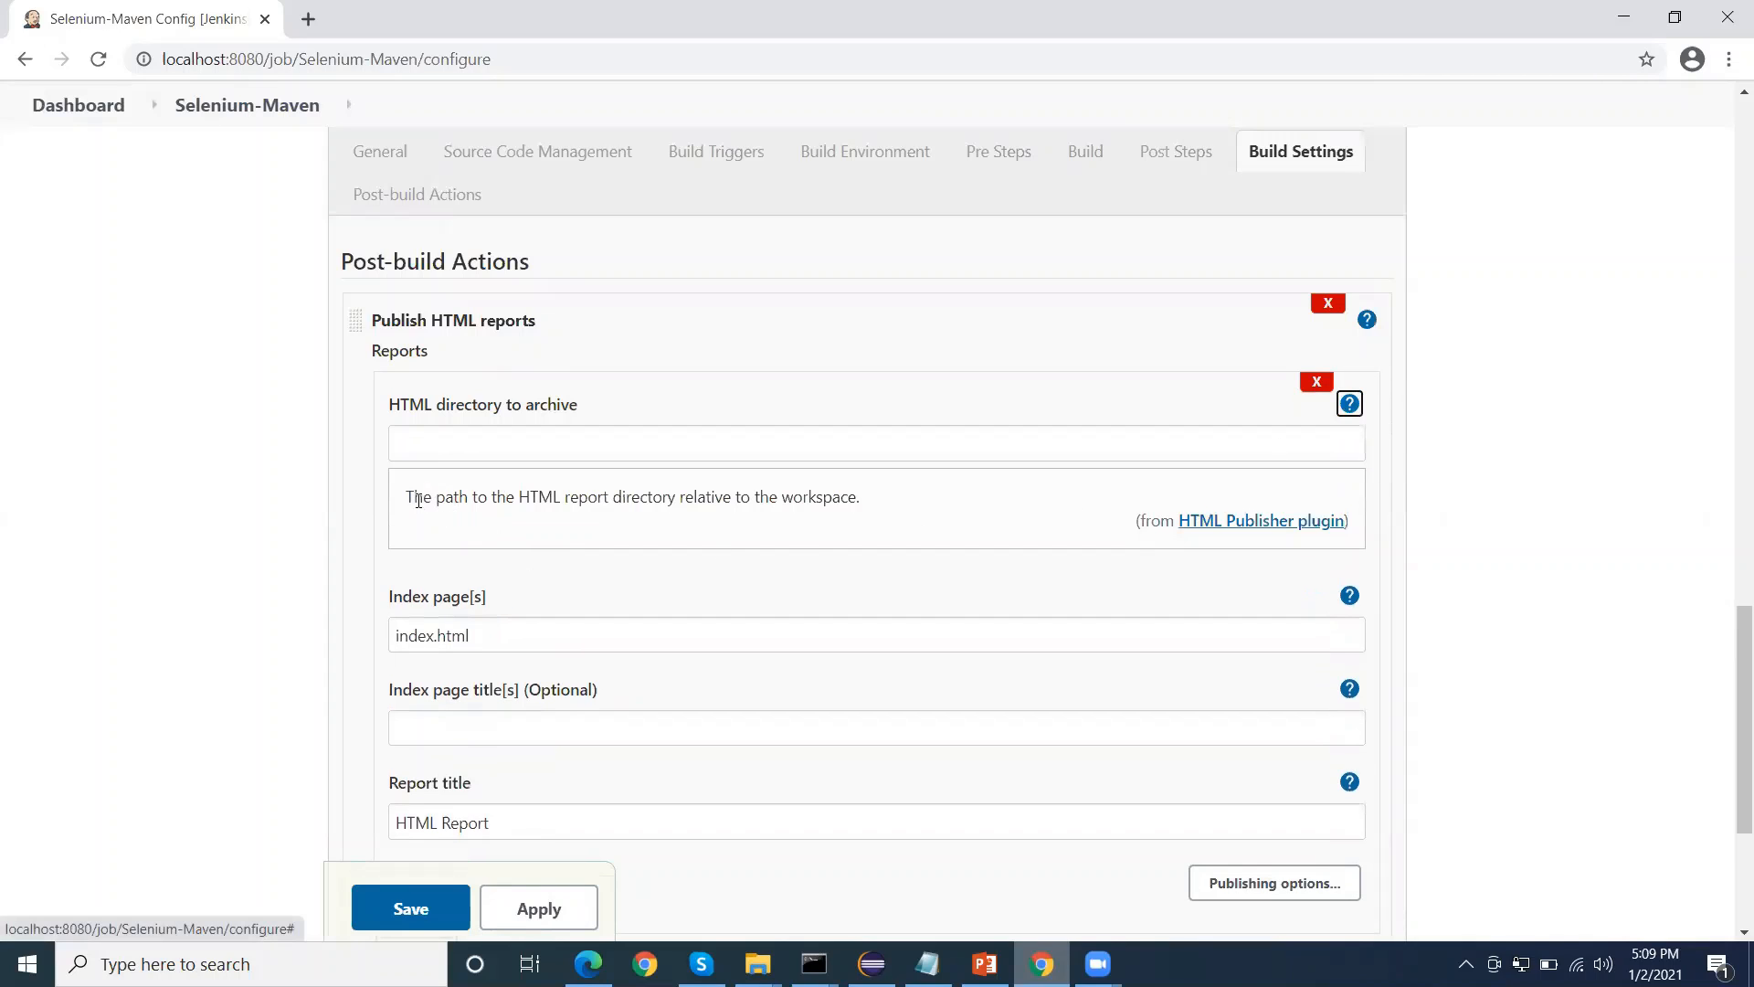
drag(414, 498, 845, 503)
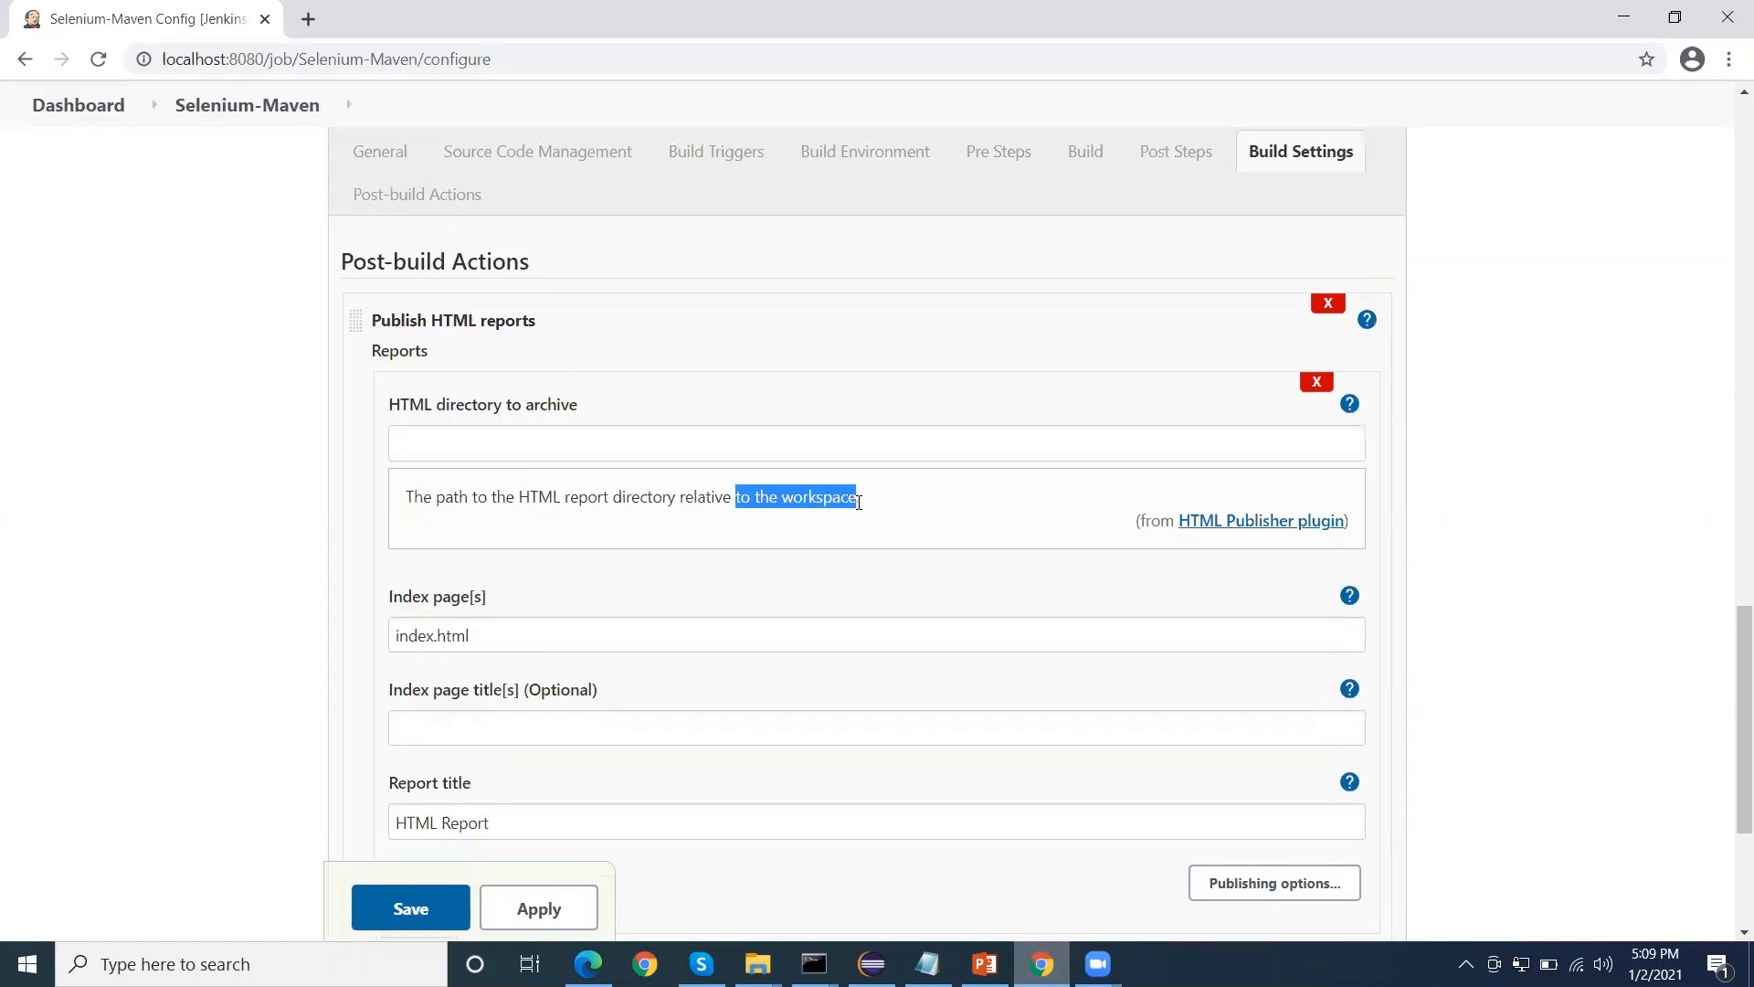
scroll(720, 556, down, 1)
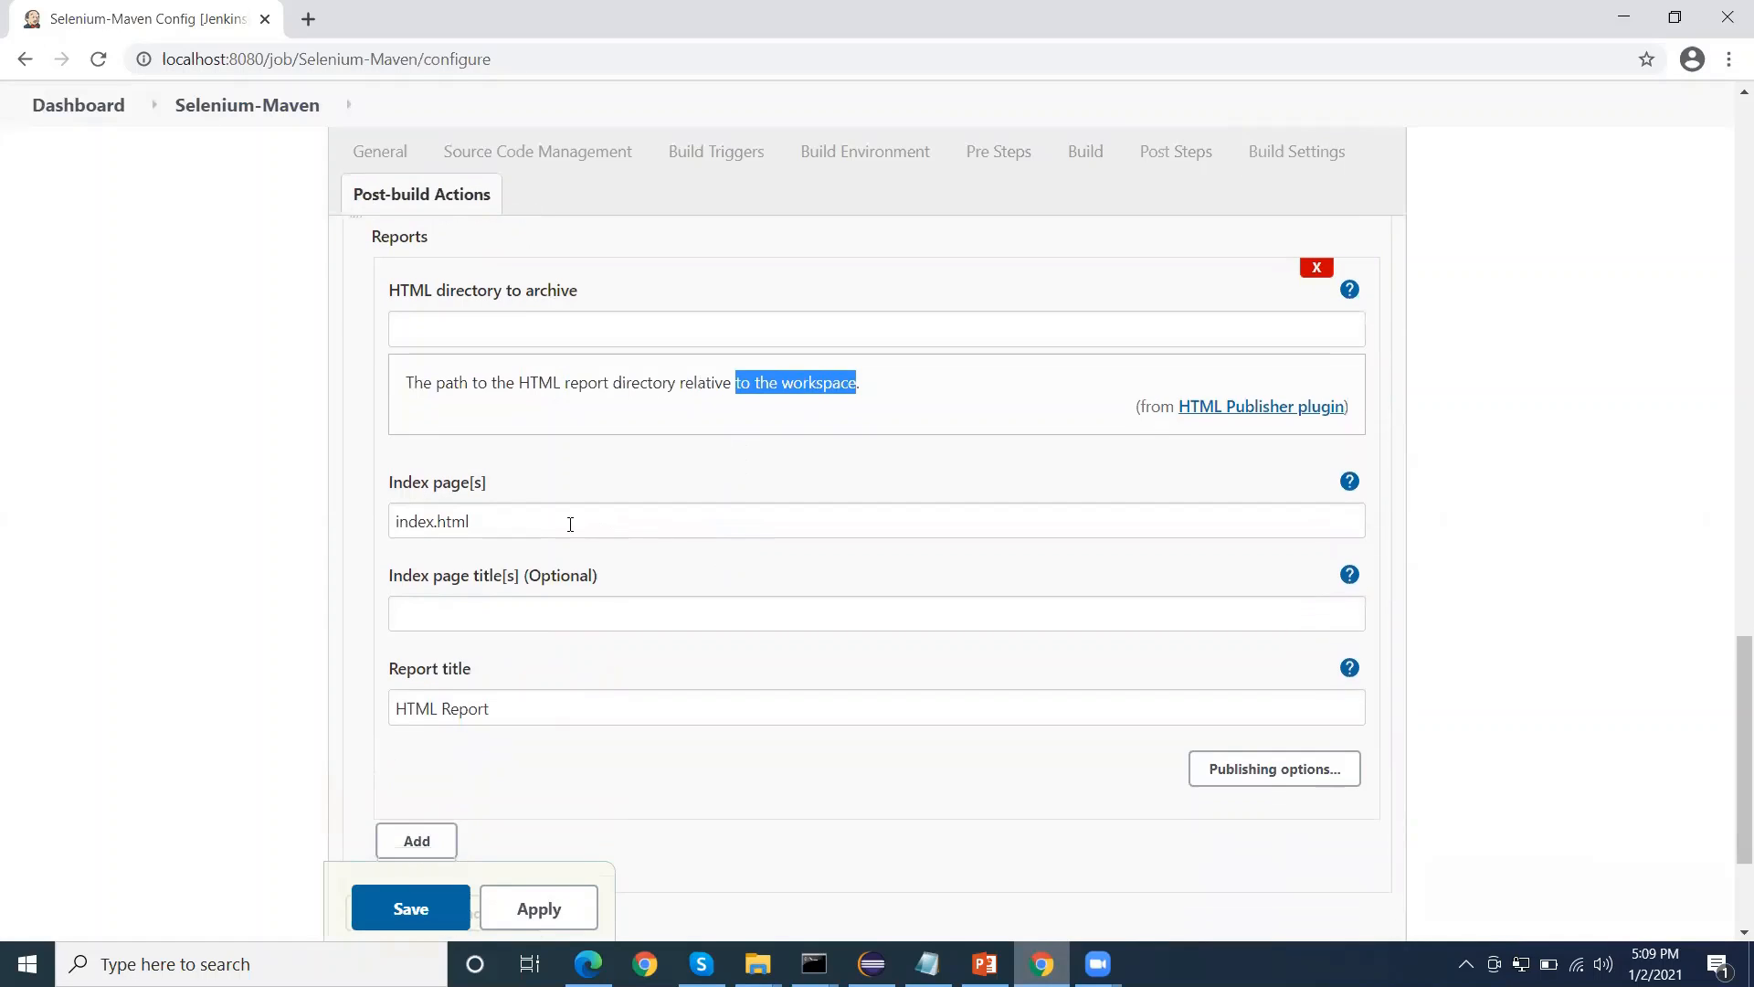
Set the HTML report's index page to report.html and its index page title to Selenium-Report
double_click(434, 522)
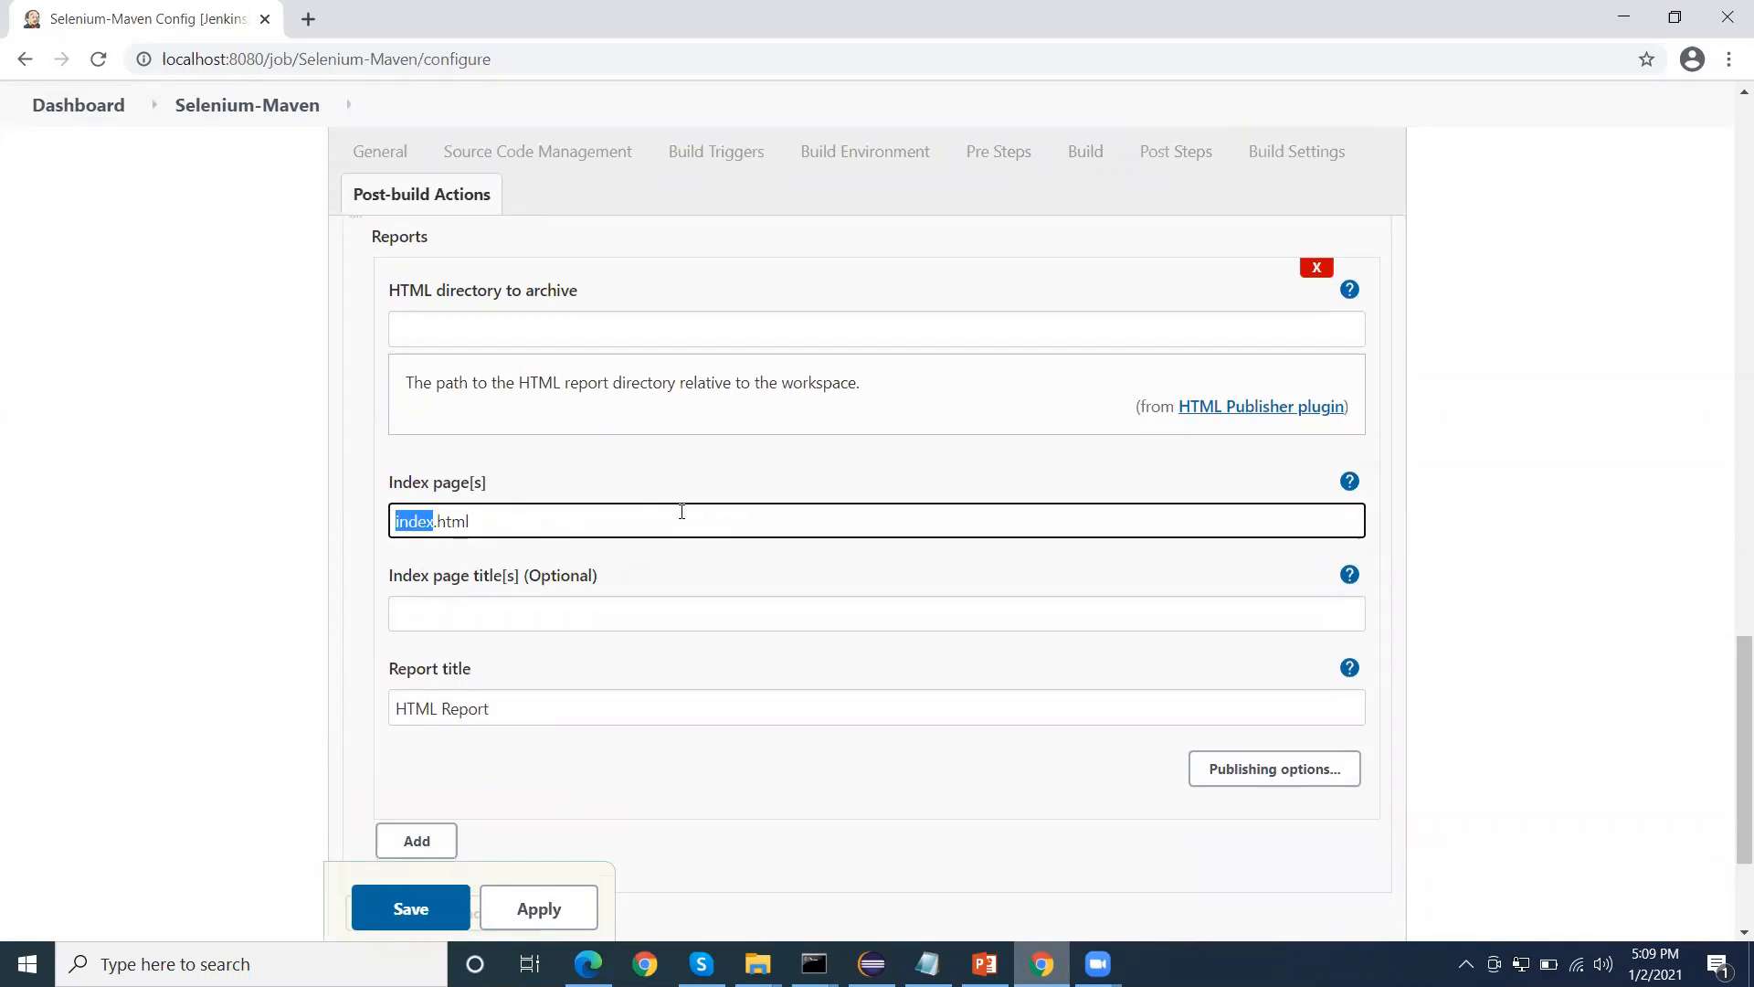
text(report)
scroll(539, 553, down, 1)
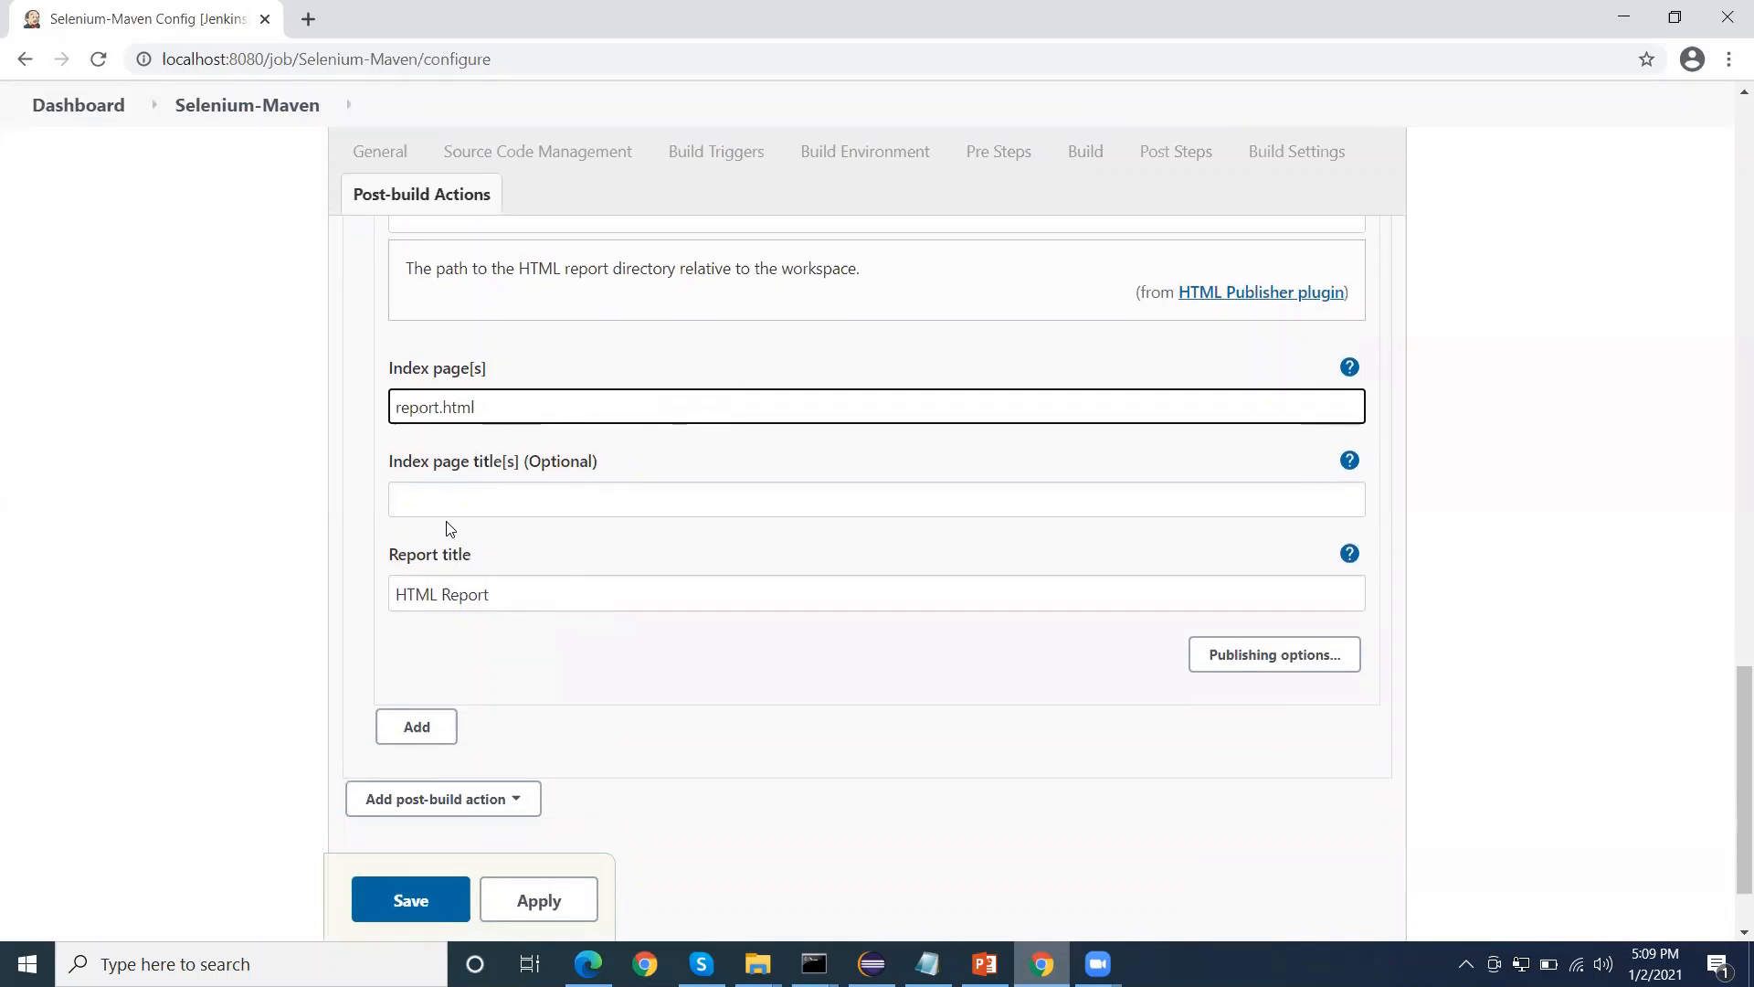
click(489, 499)
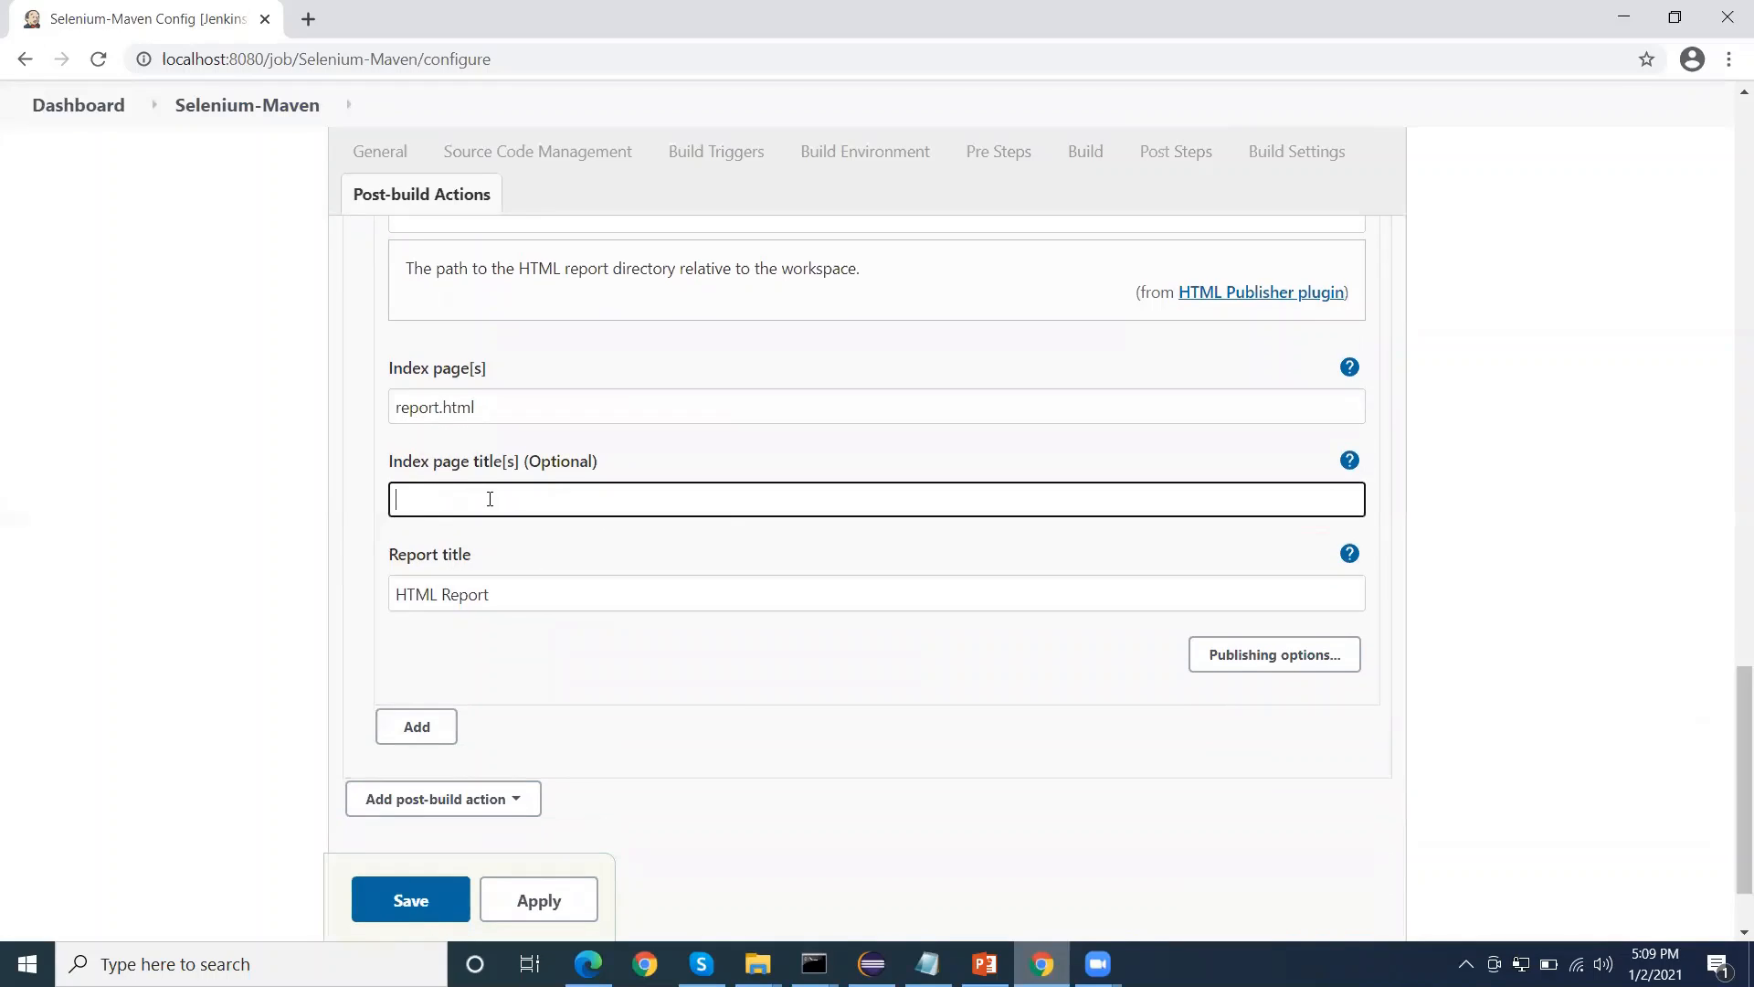
text(Selenium-Report)
Replace the HTML report's title with Selenium Report
drag(502, 607, 320, 607)
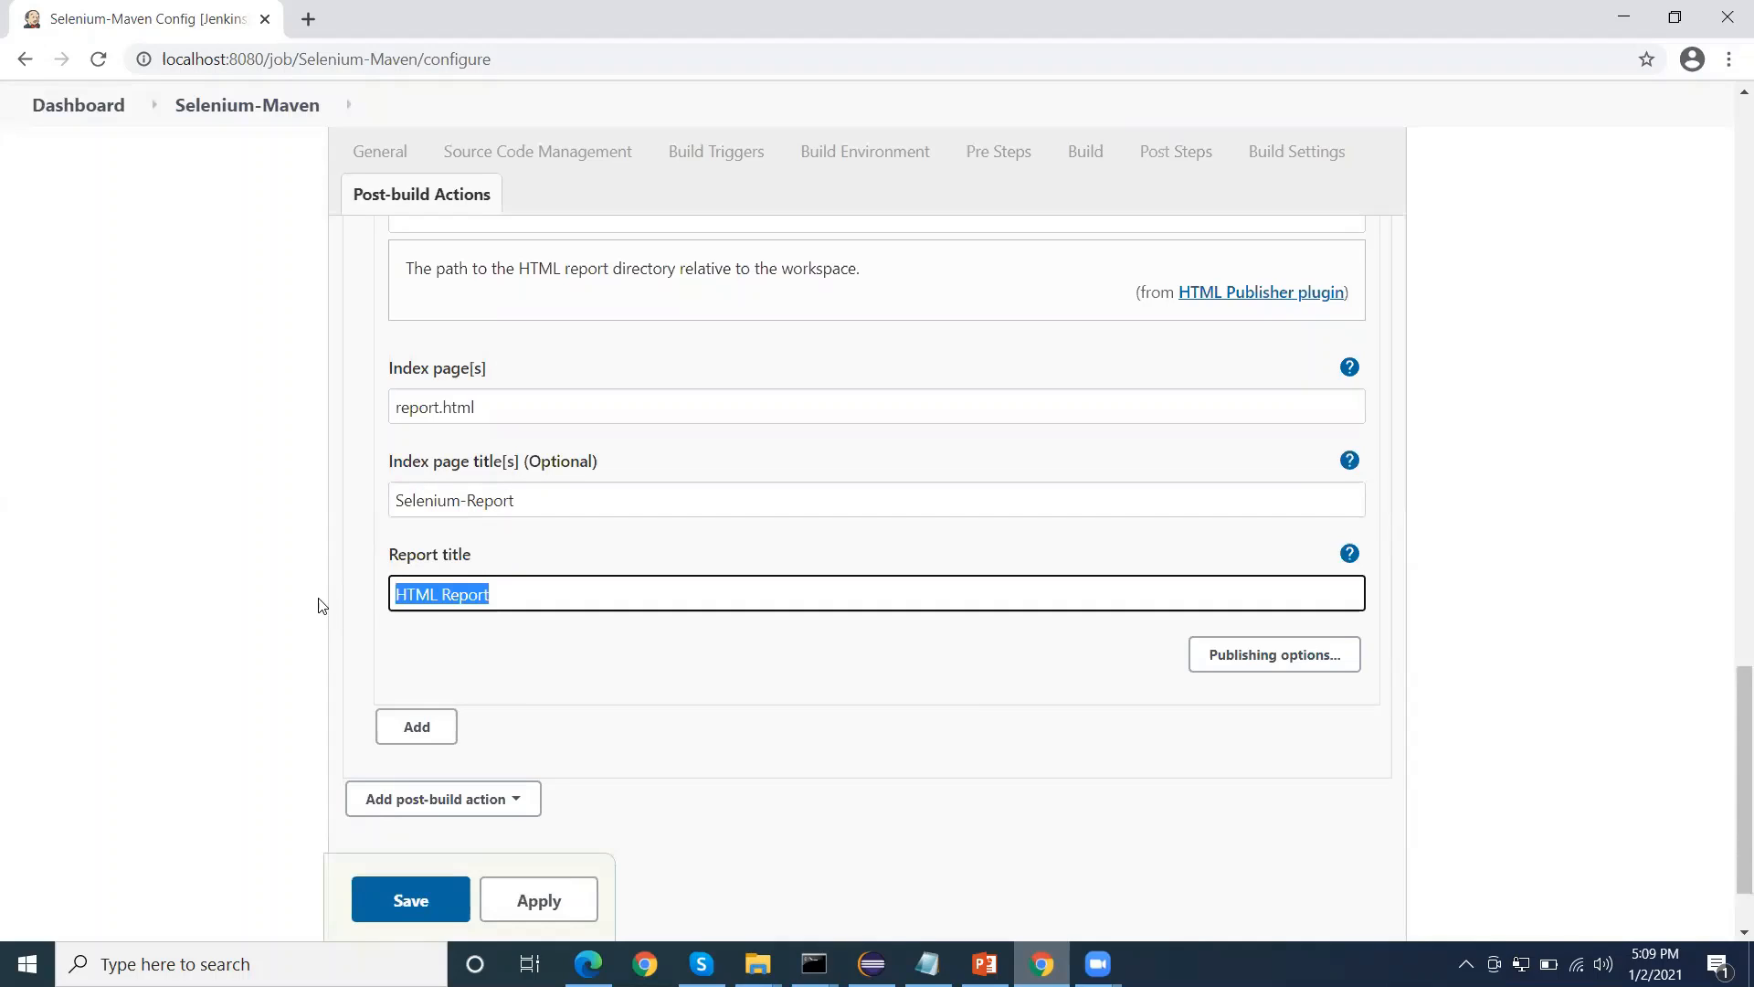
text(Selen)
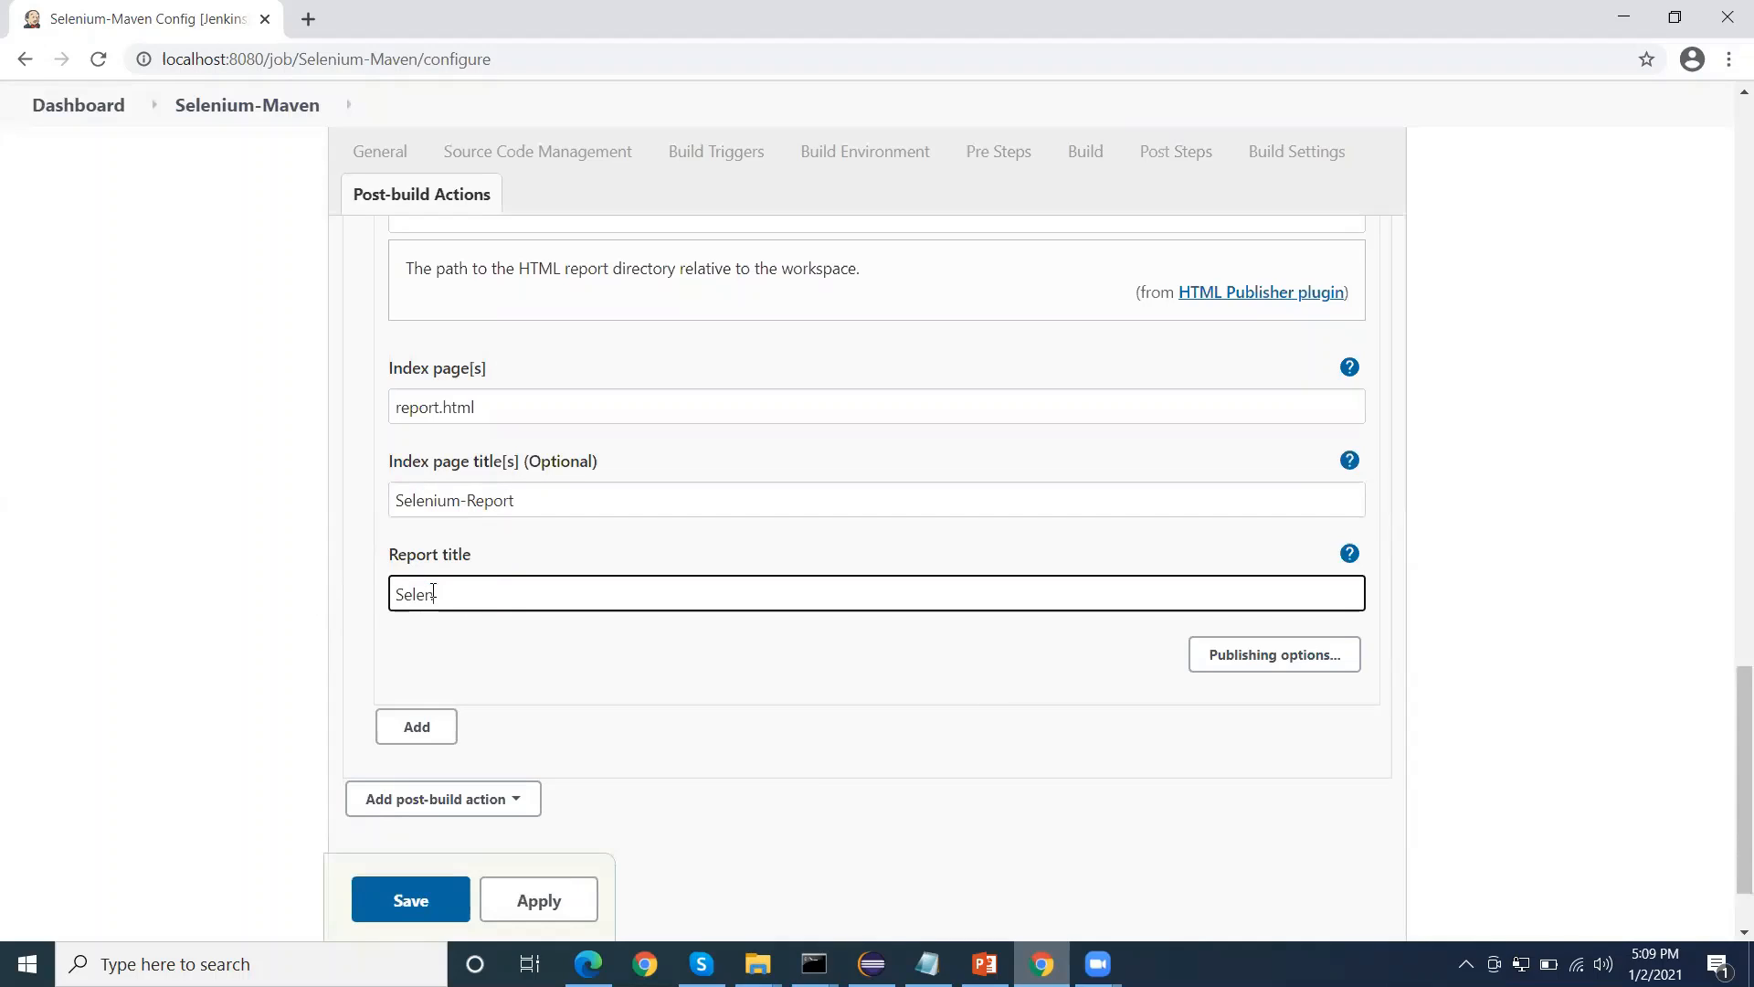
text(ium Report)
click(439, 594)
text(uu)
Expand the report's publishing options and enable Keep past HTML reports and Always link to last build
scroll(984, 635, down, 2)
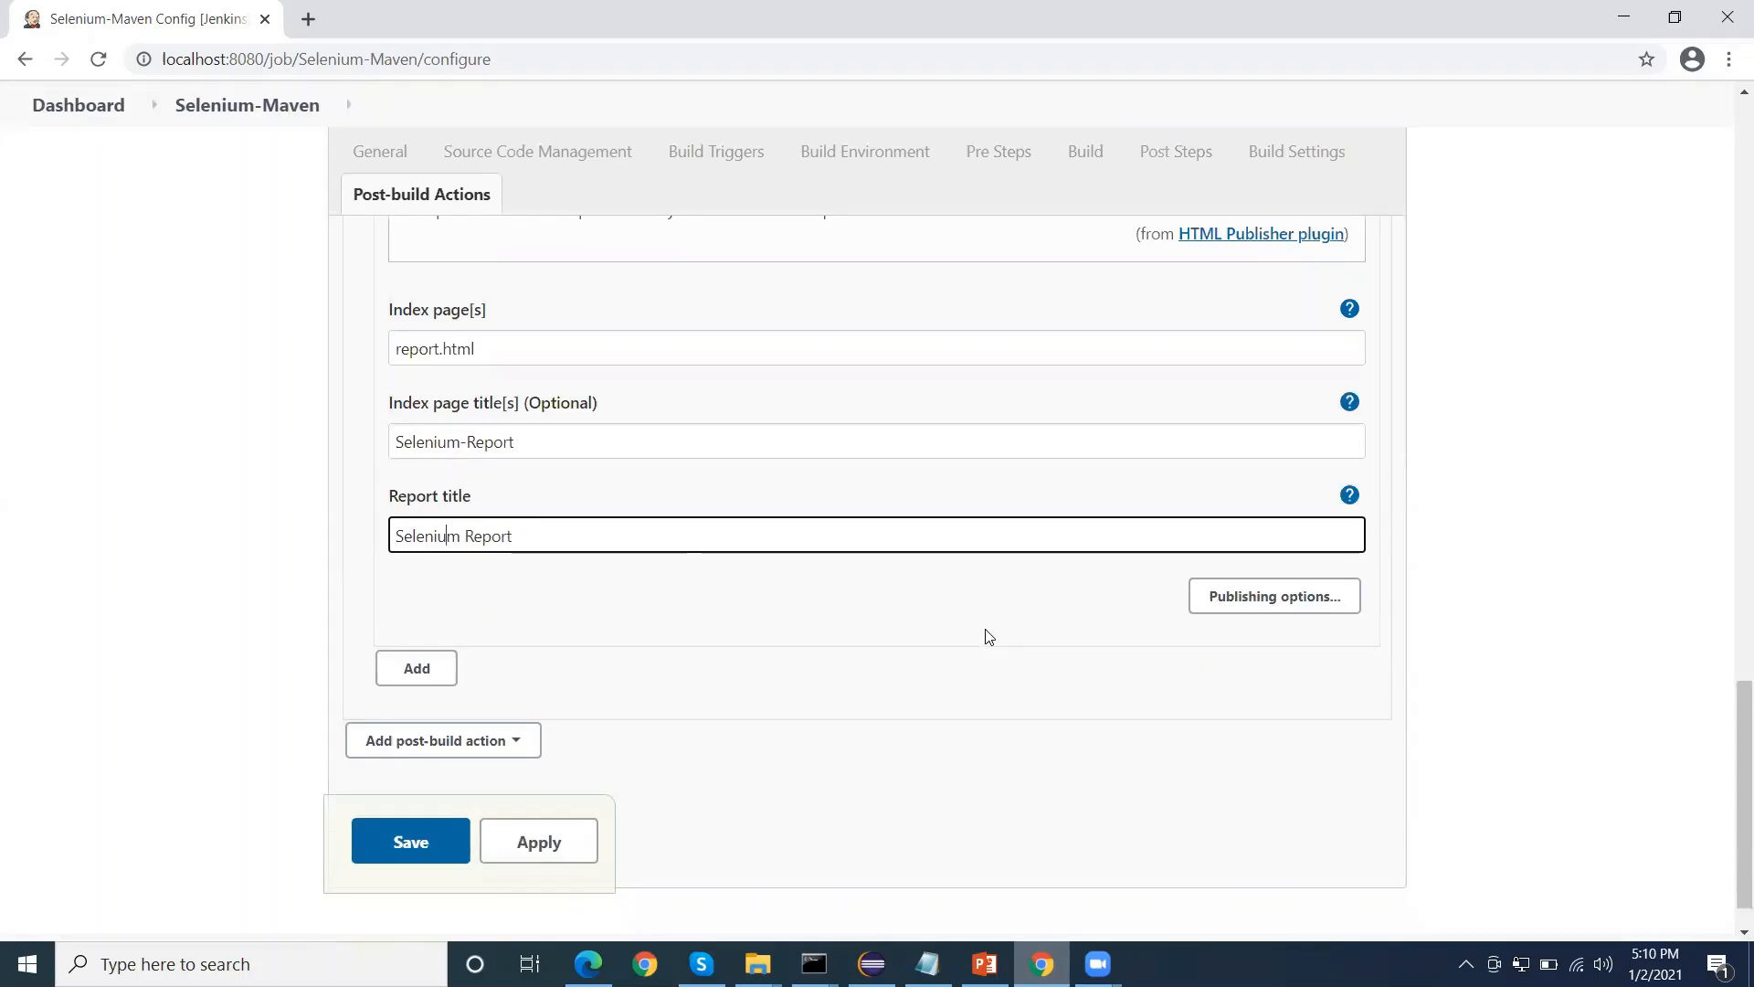
click(1233, 548)
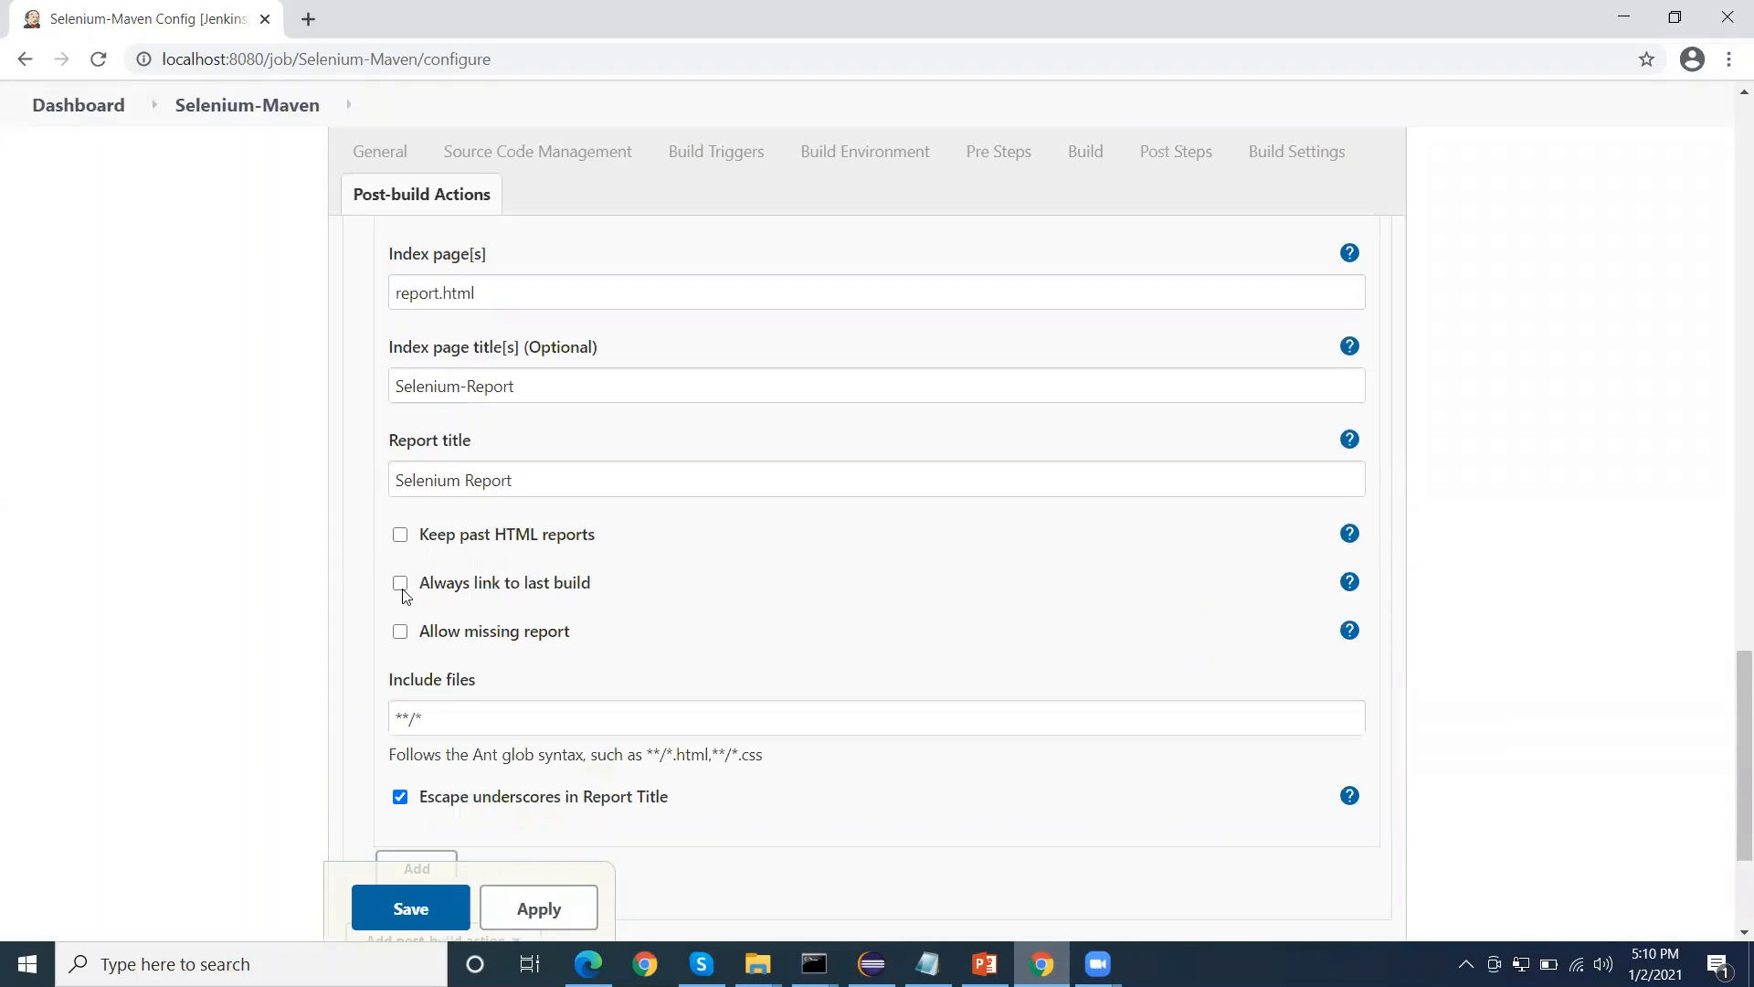
click(400, 534)
click(400, 583)
scroll(548, 639, down, 3)
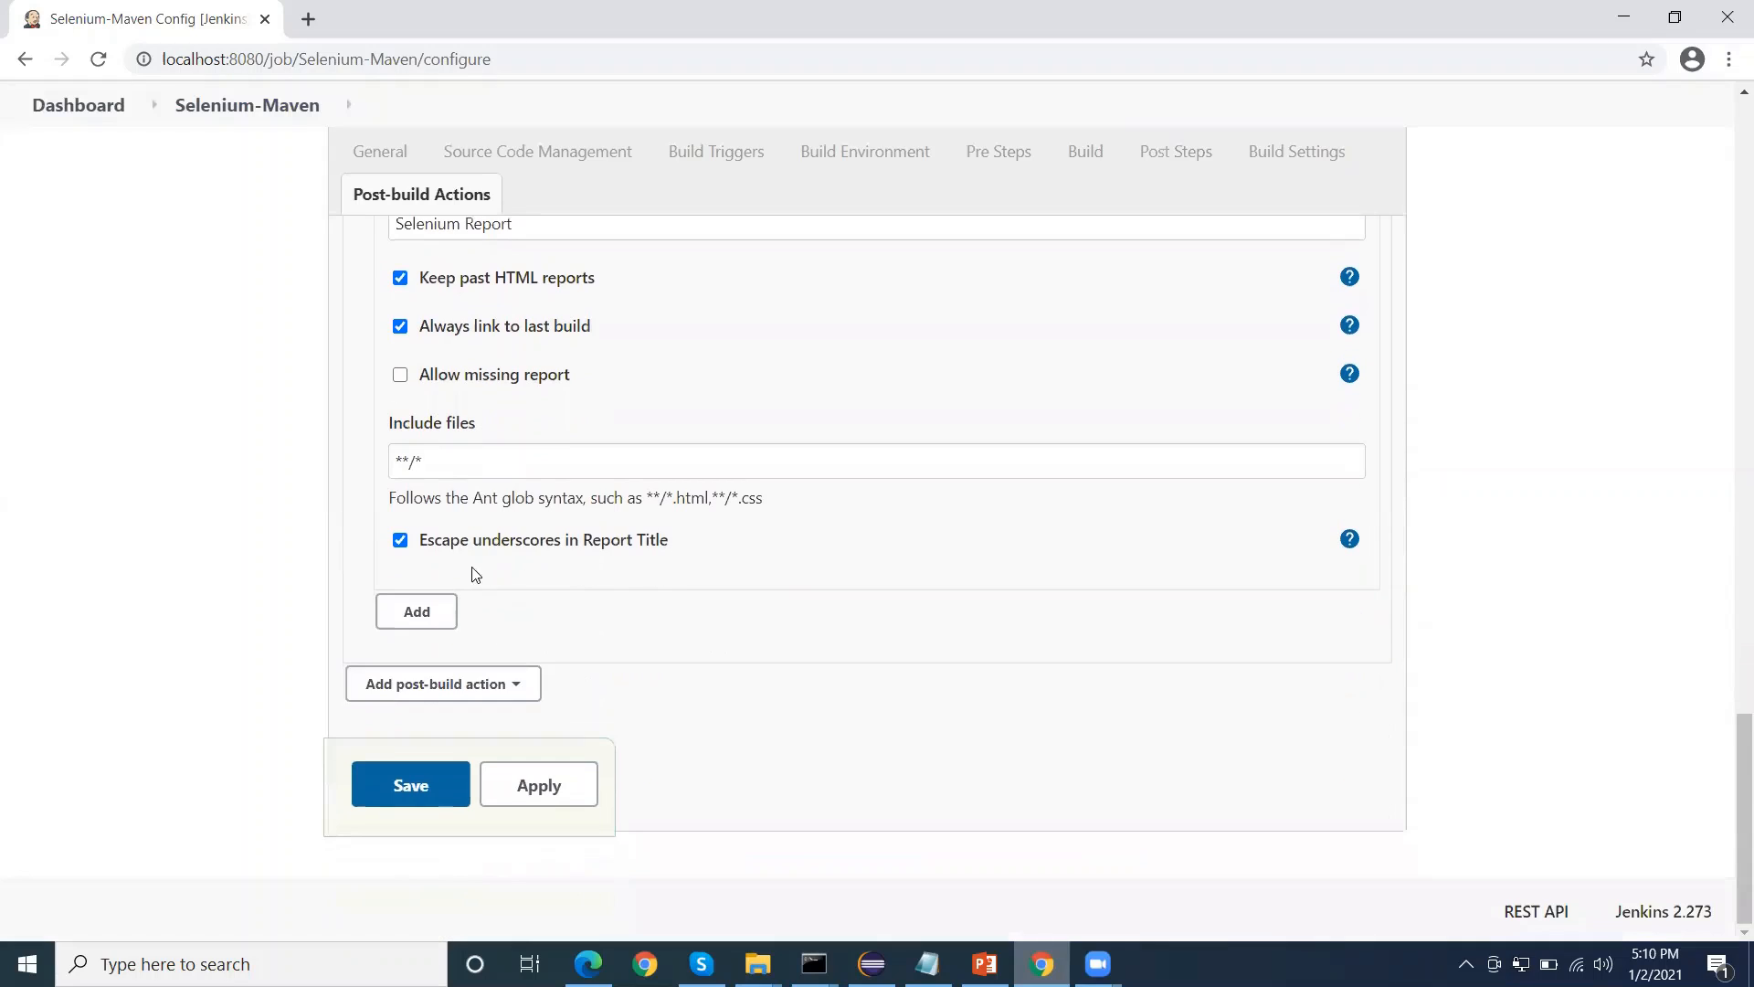
Recheck the report's include files and index page settings, and apply and save the Selenium-Maven job configuration
click(457, 463)
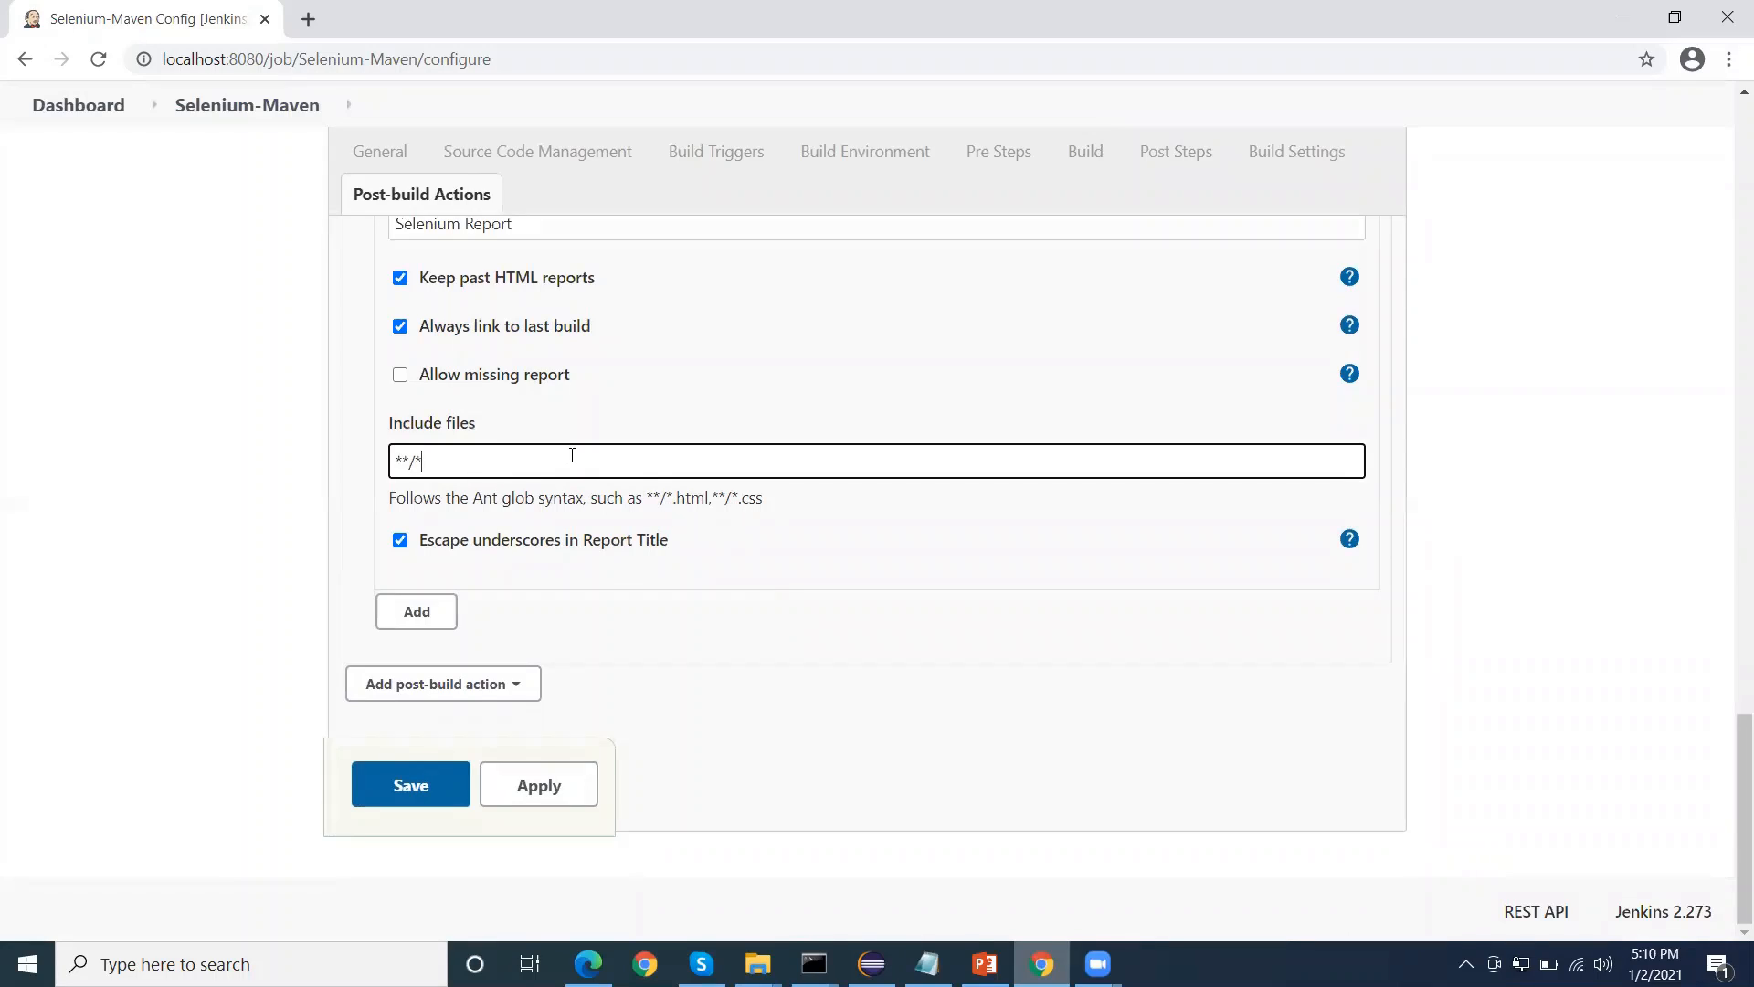
scroll(573, 453, up, 4)
click(515, 376)
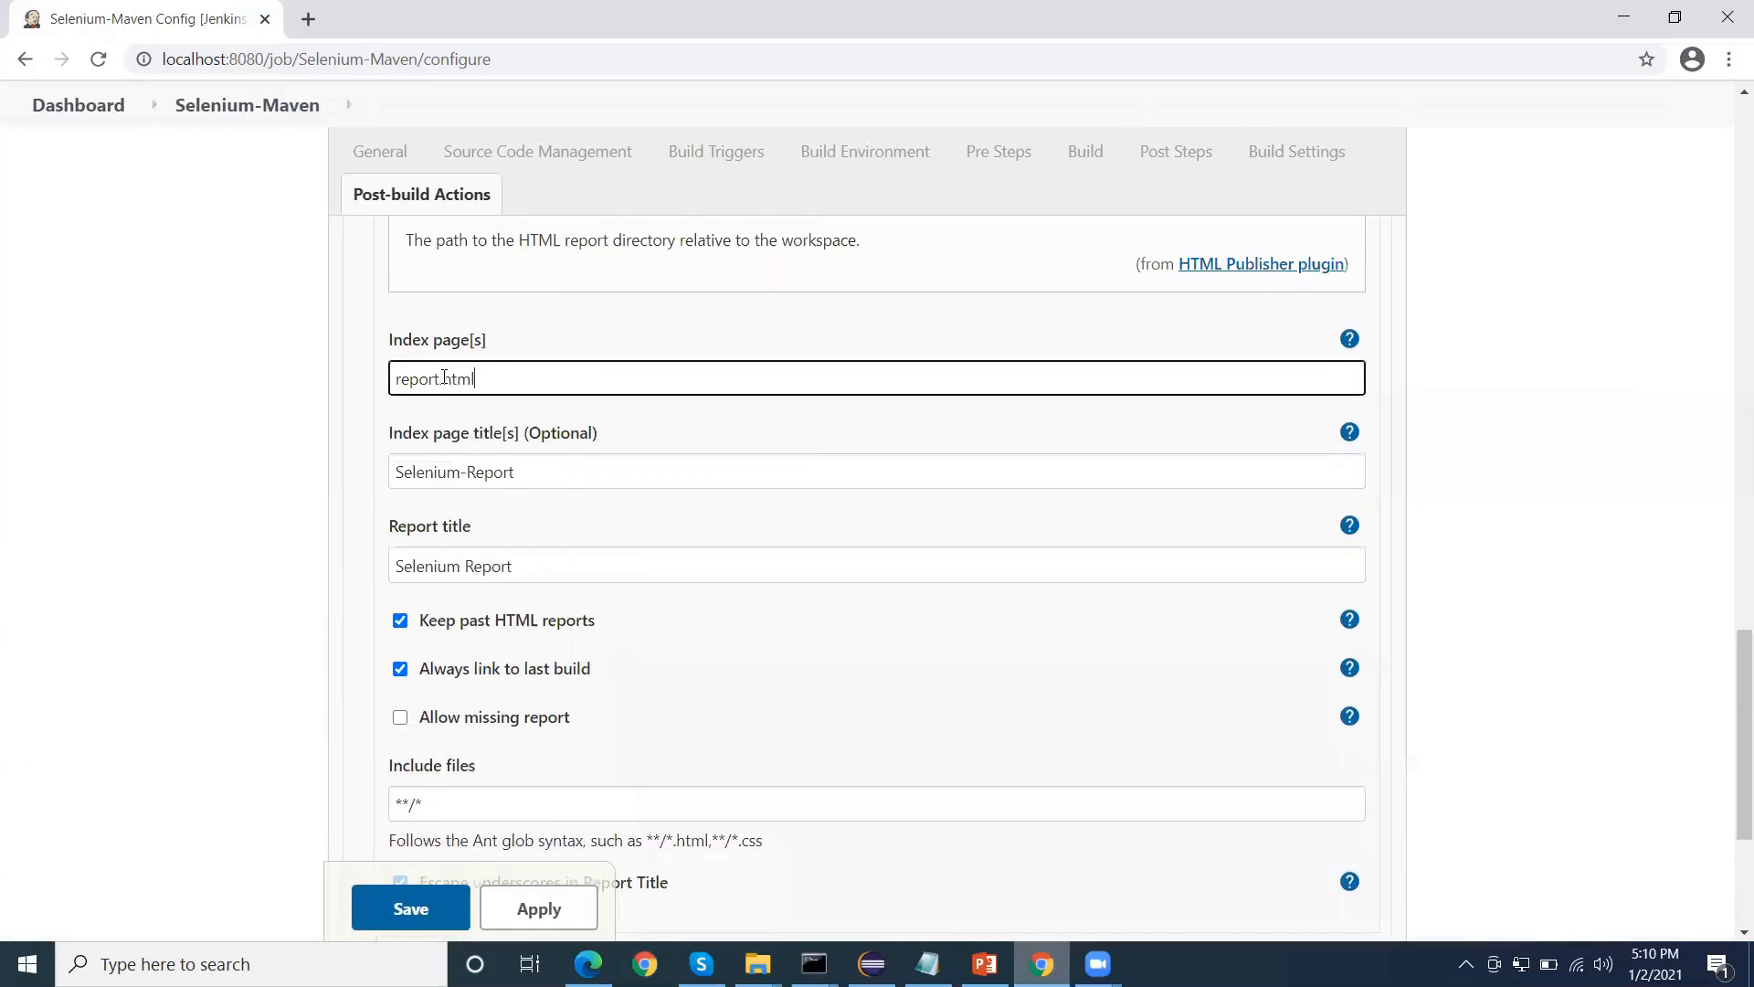
drag(515, 376, 378, 384)
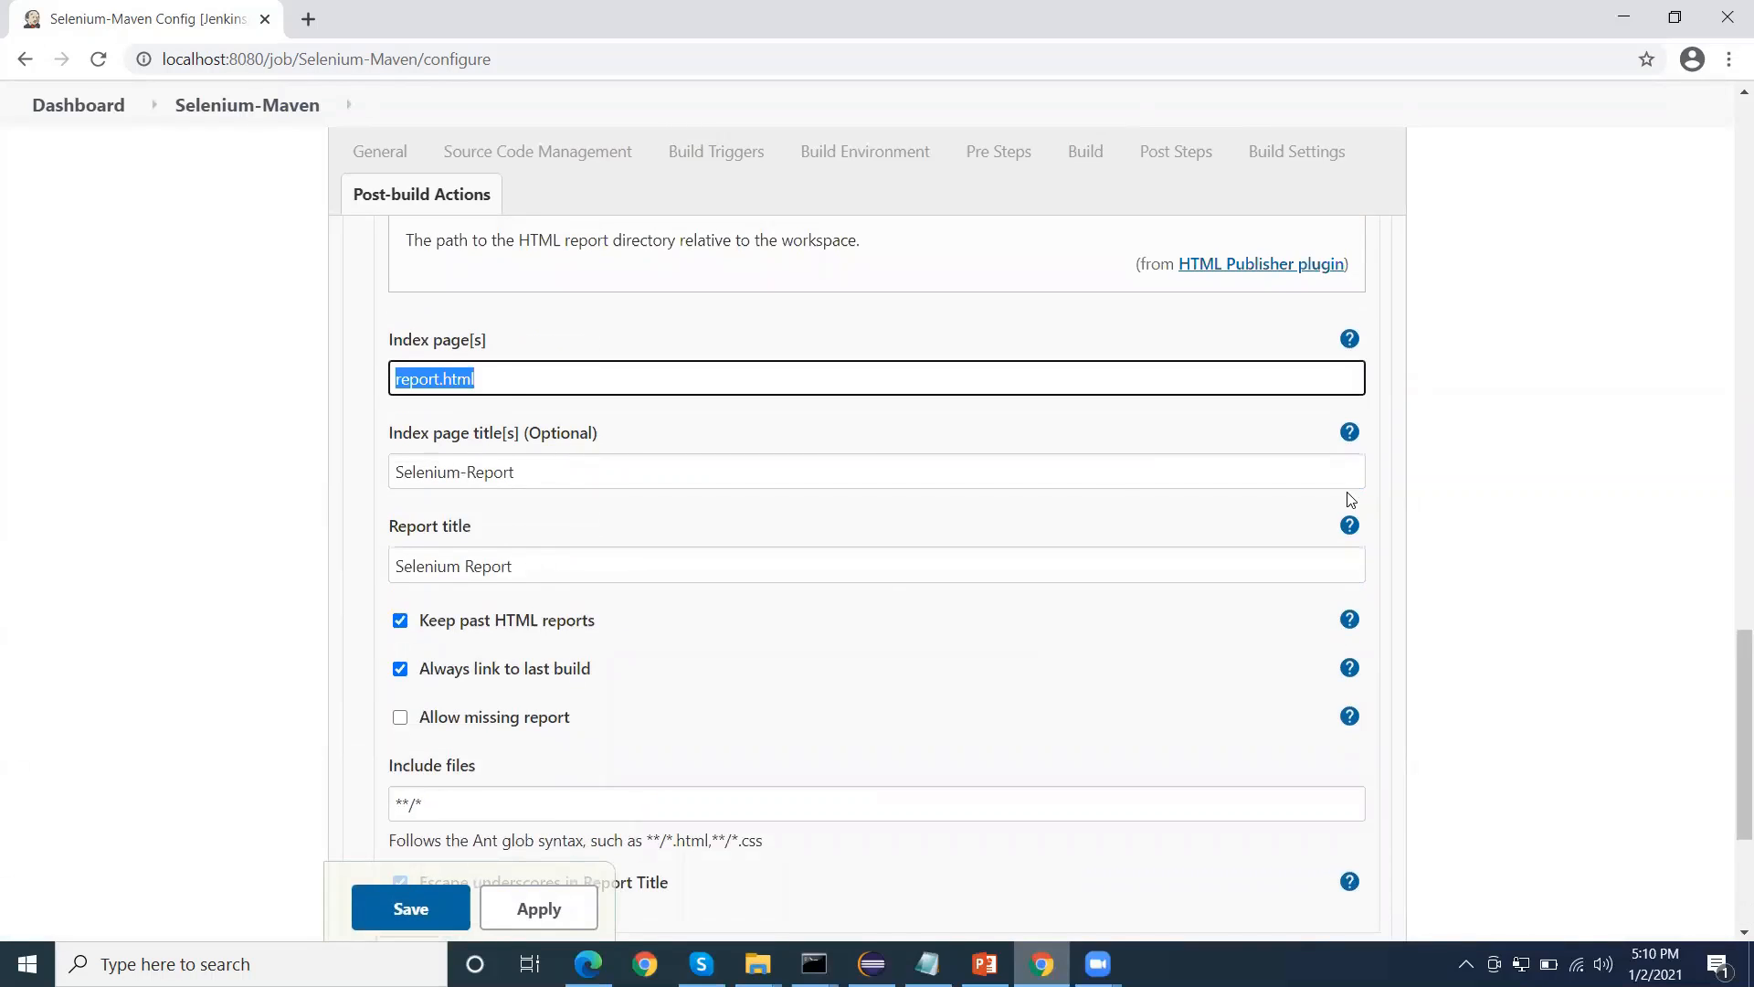
scroll(1350, 497, down, 3)
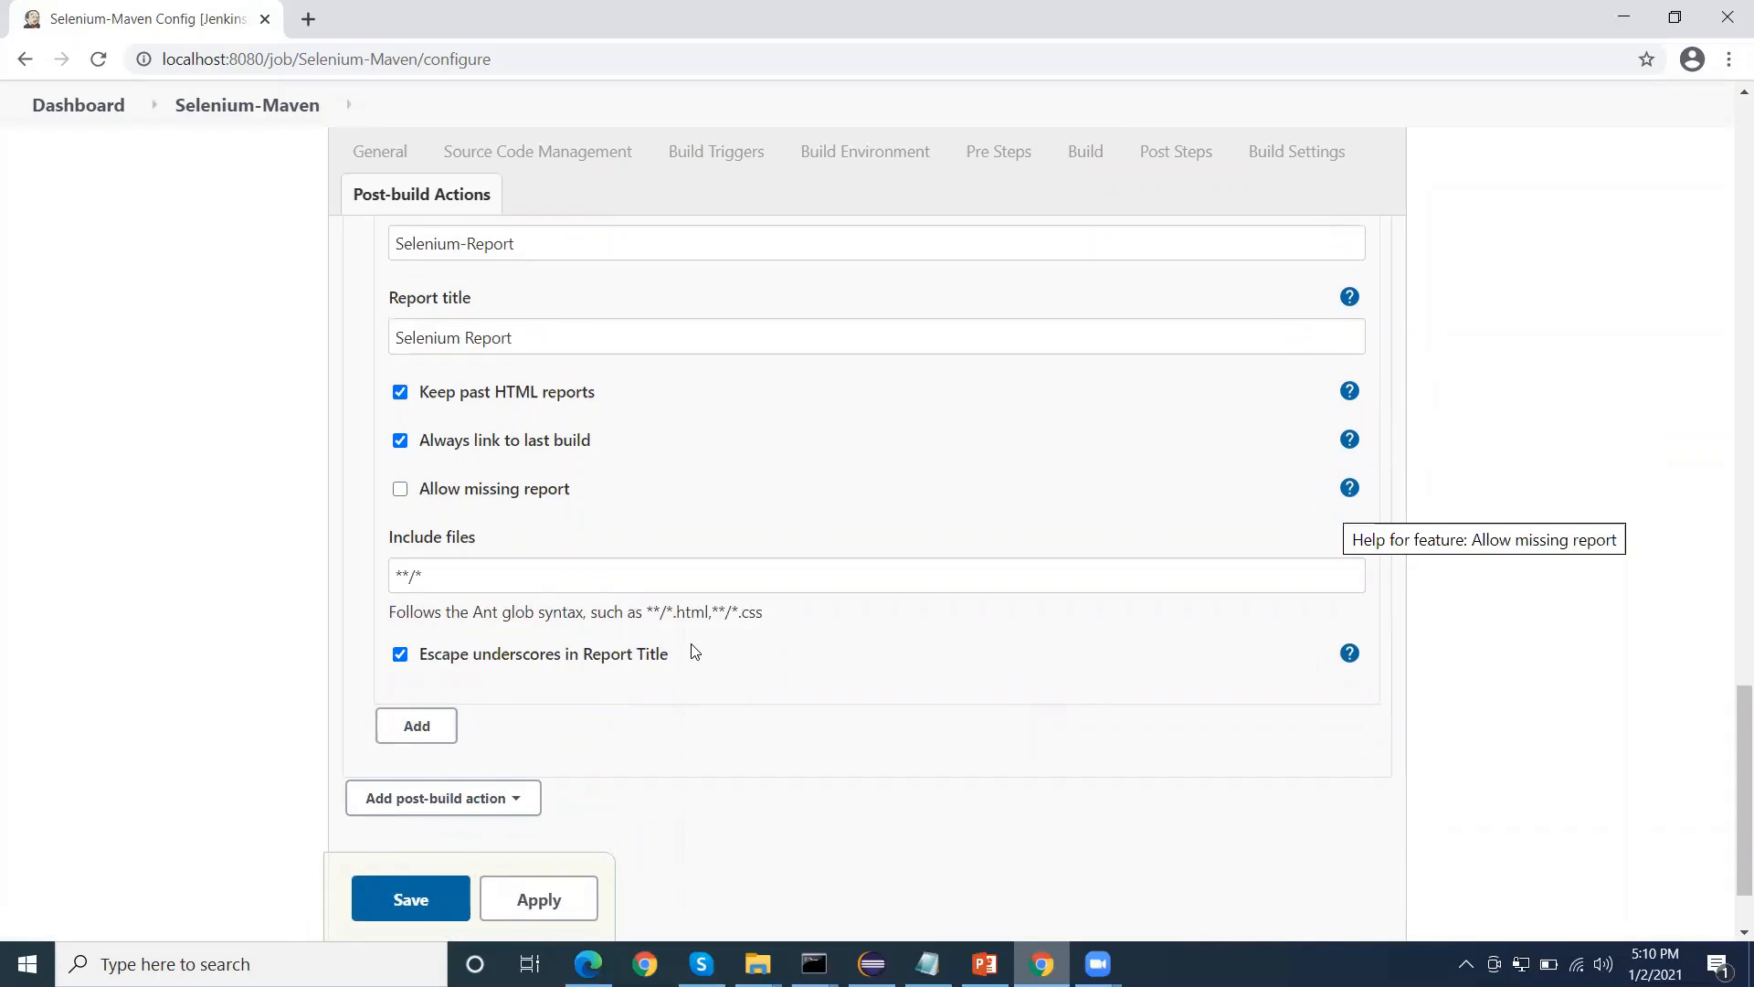
scroll(606, 798, down, 2)
click(557, 788)
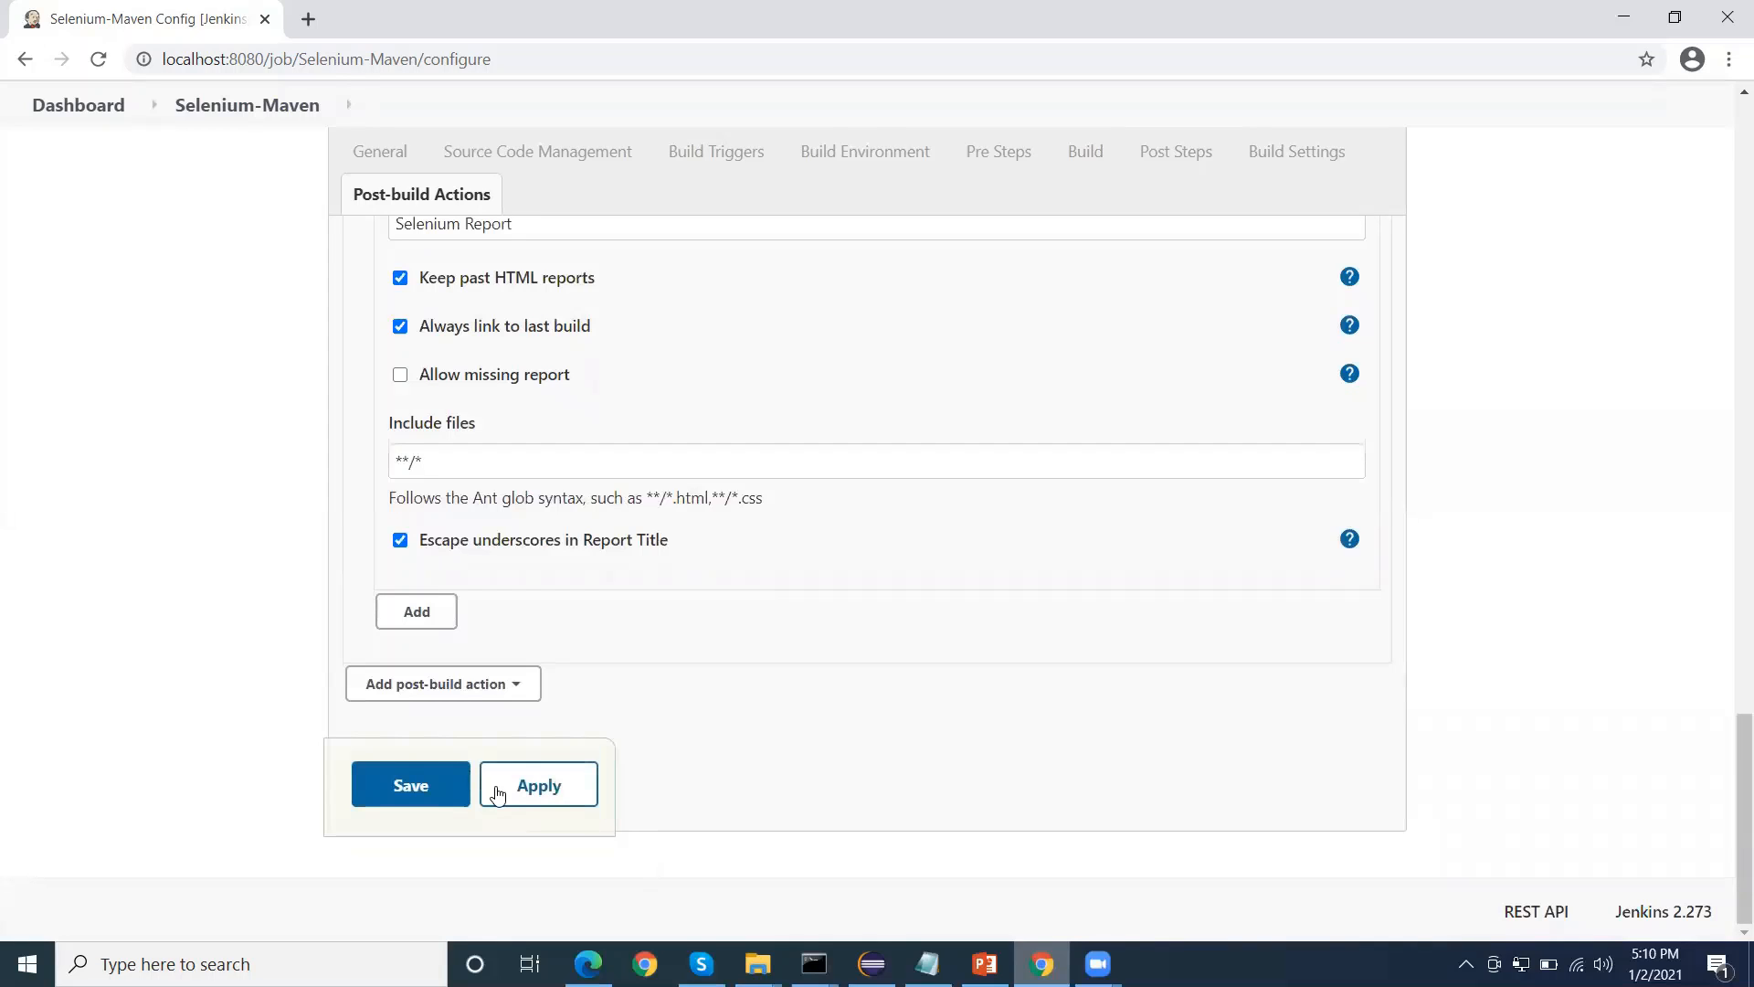
click(418, 786)
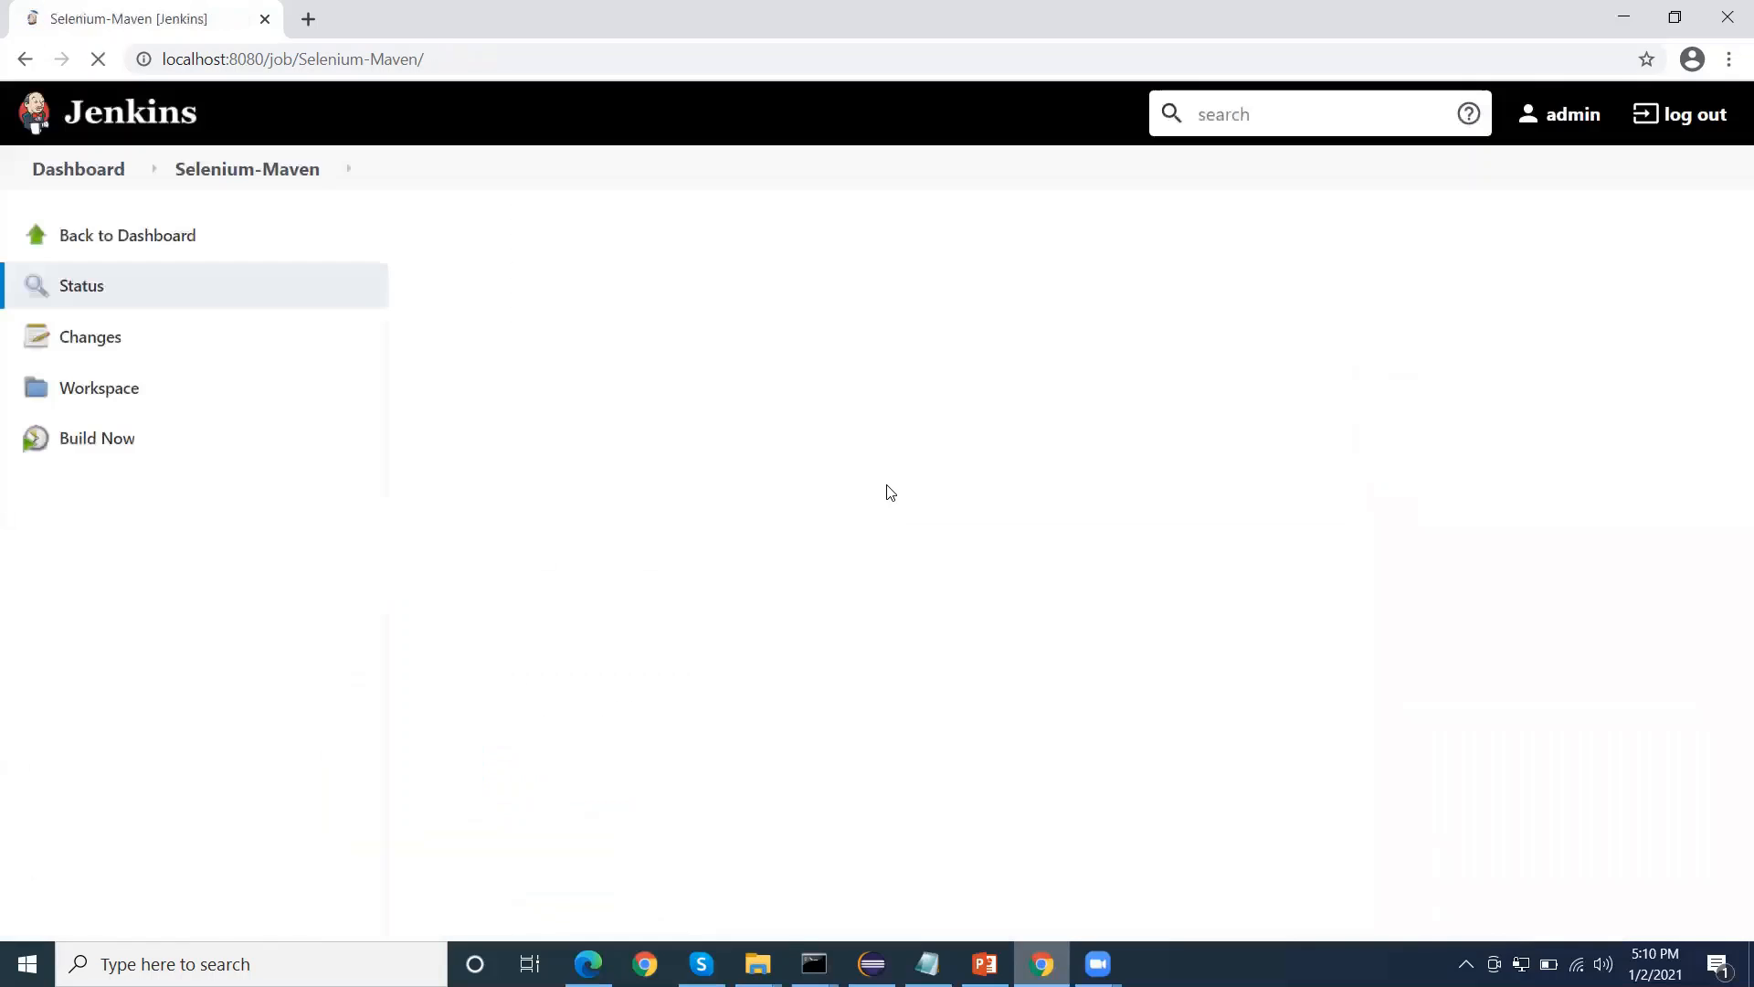
Start a new build of the Selenium-Maven job and open that build's console output
click(109, 441)
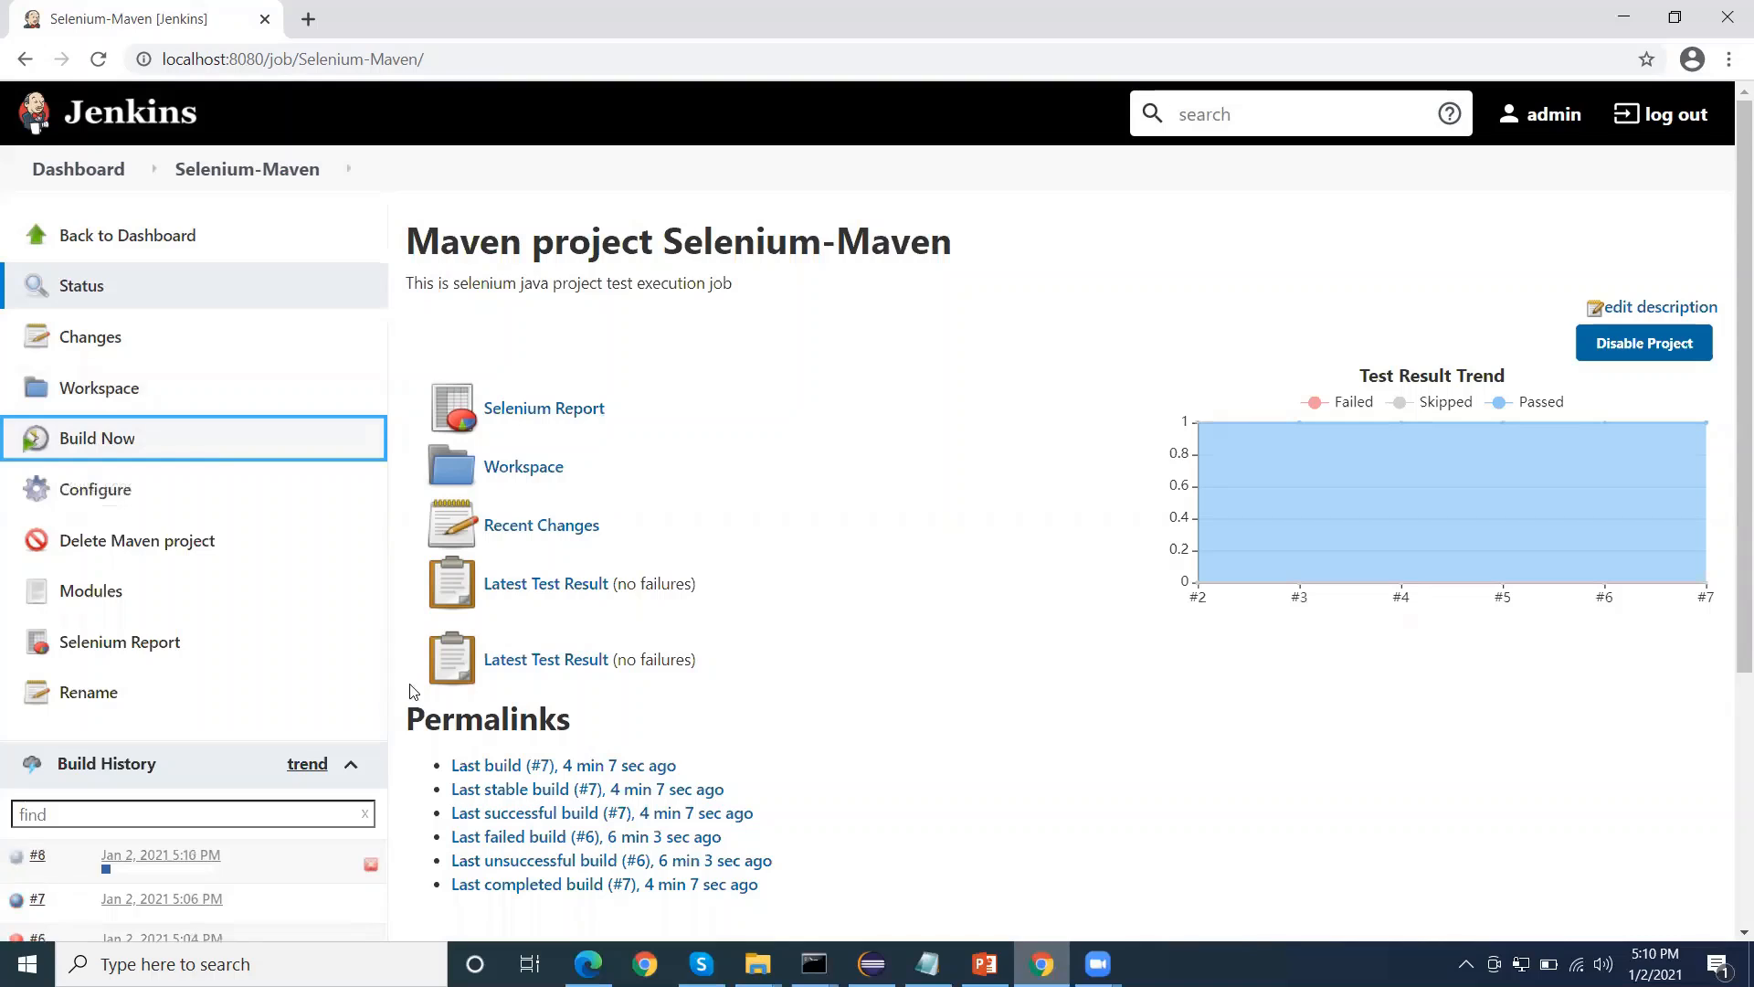
click(137, 856)
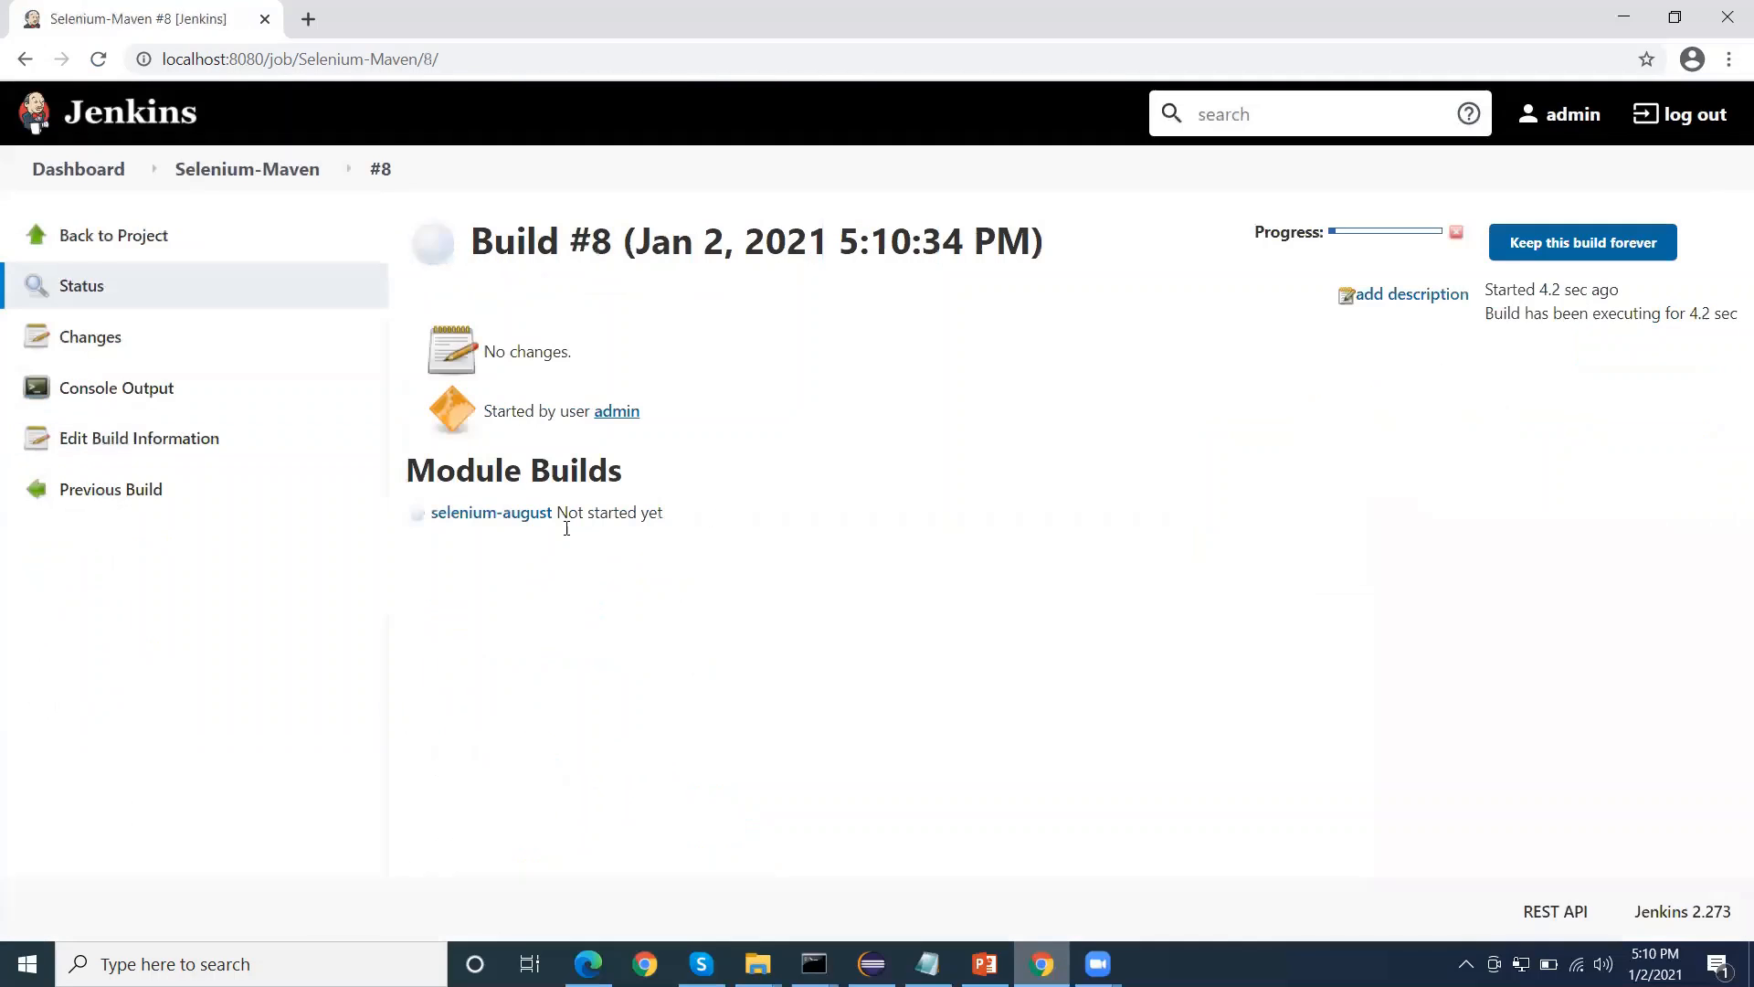
click(245, 390)
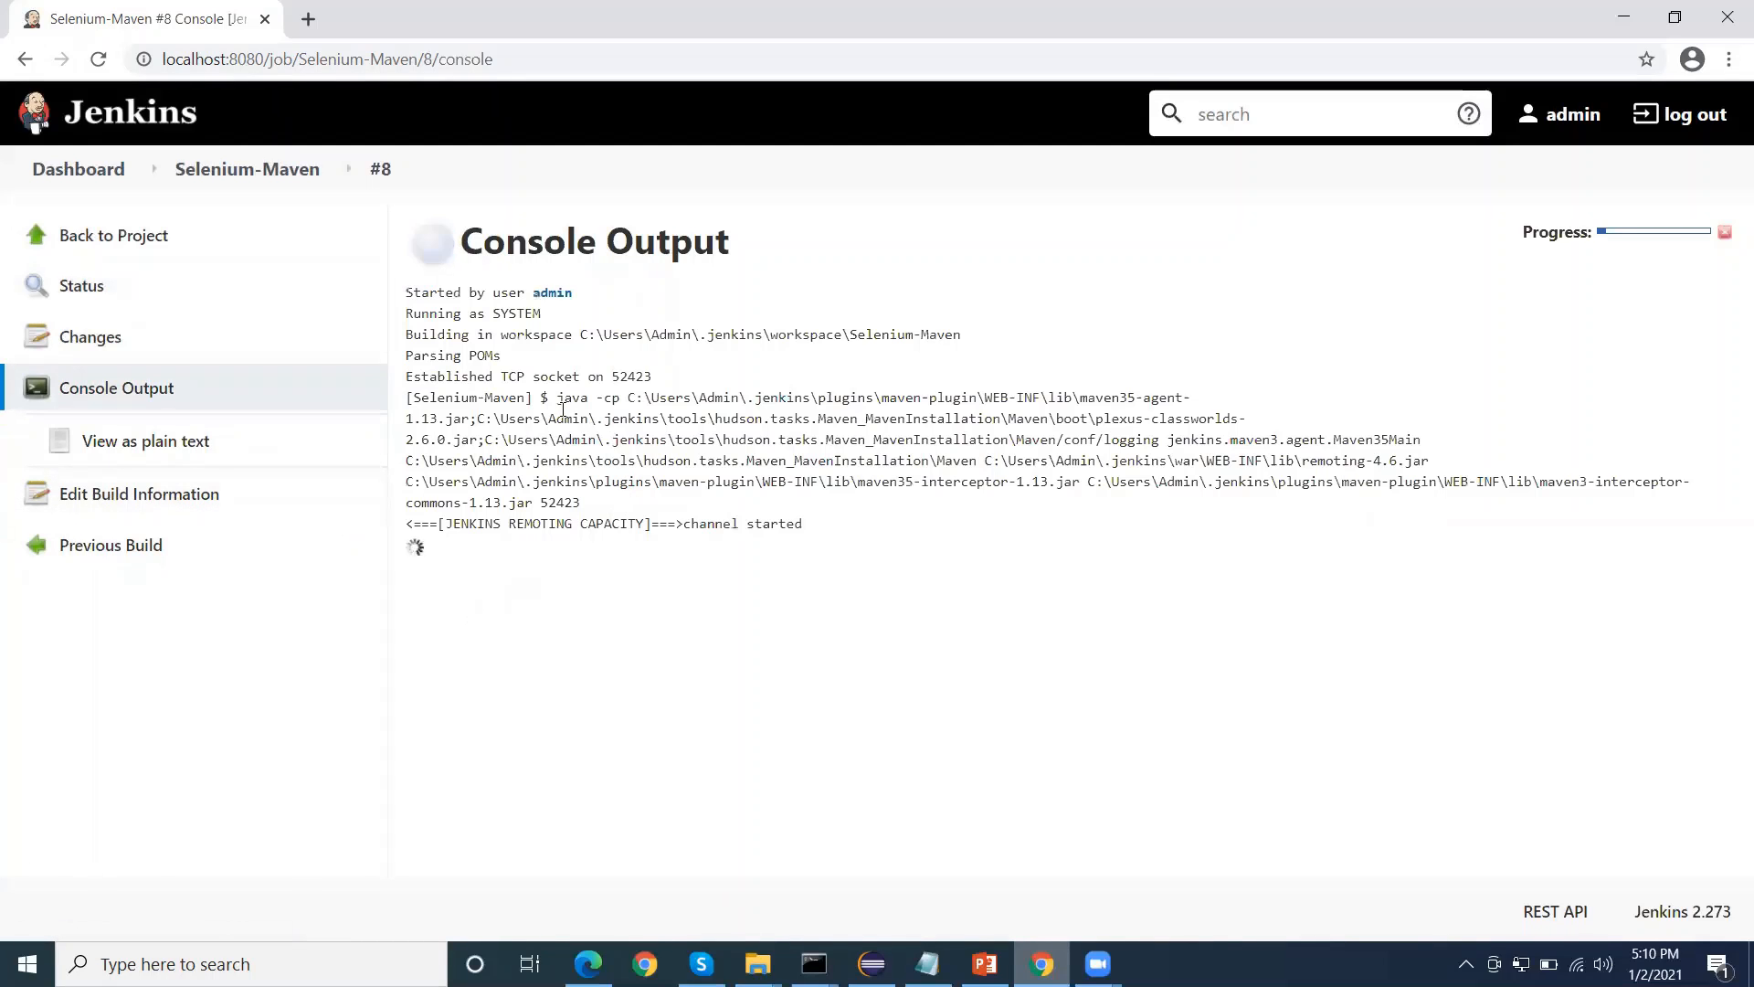
Follow the running build's console output through the Maven goals, compilation, test results, HTML report archiving and final status
drag(483, 393, 830, 522)
click(841, 523)
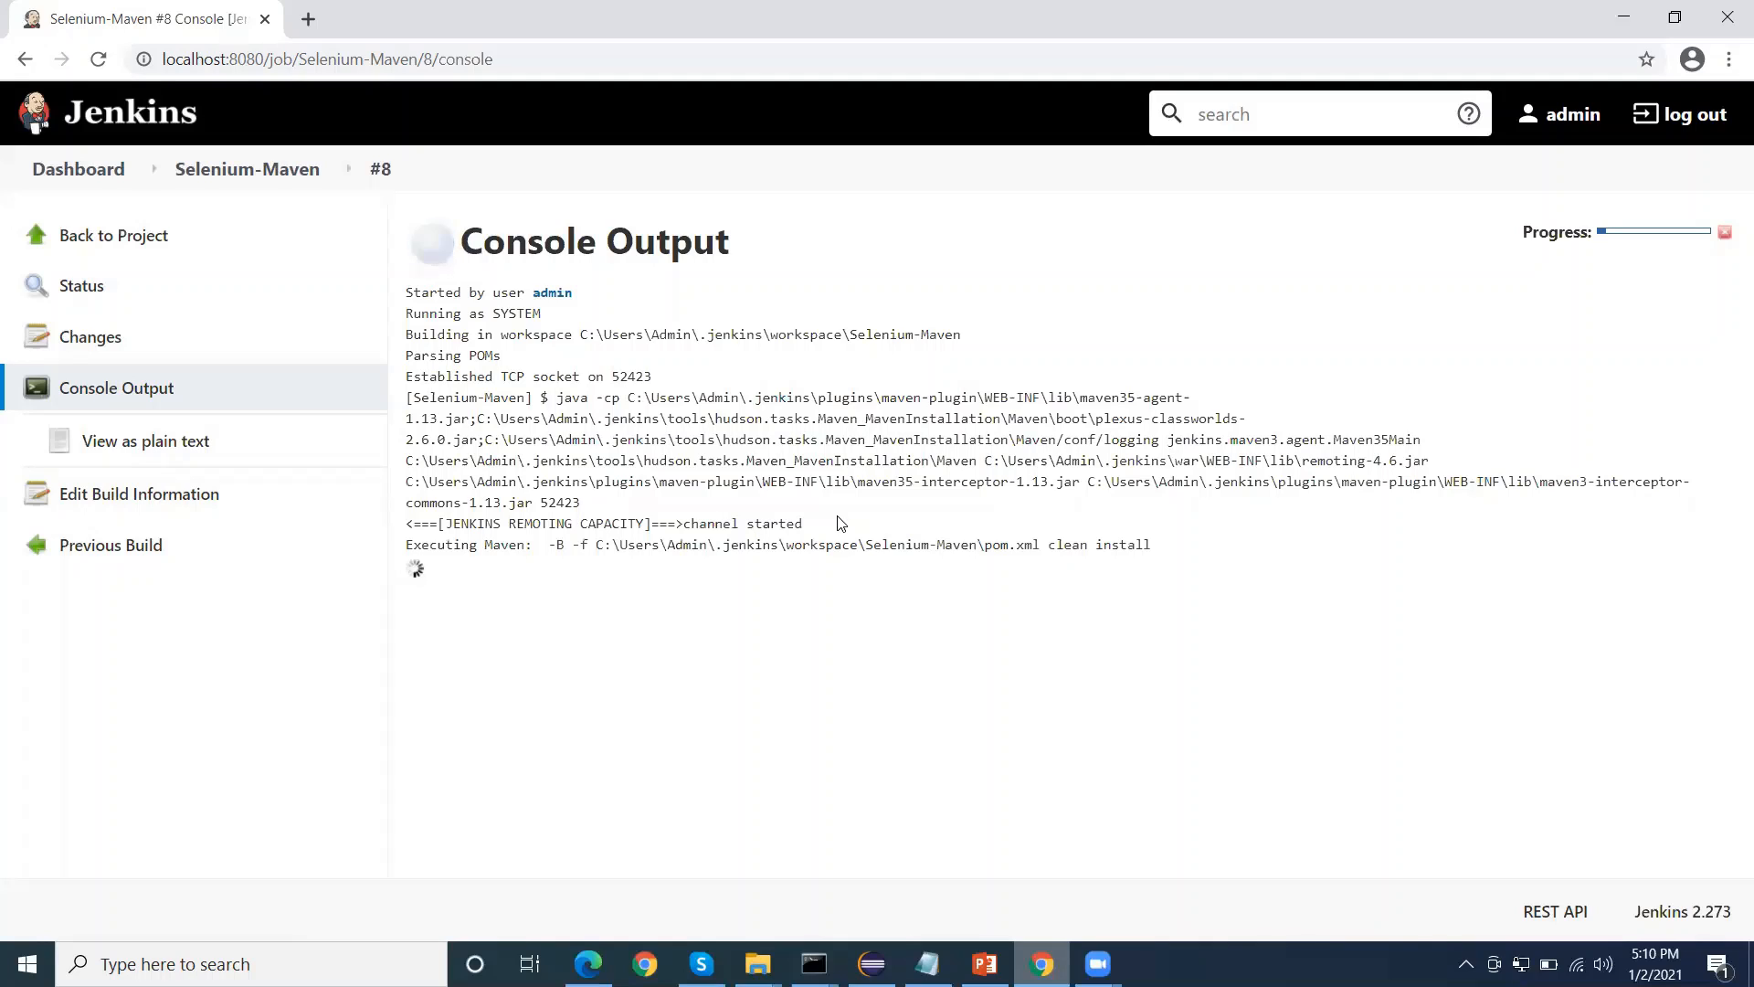
drag(1015, 545, 1135, 545)
click(1024, 544)
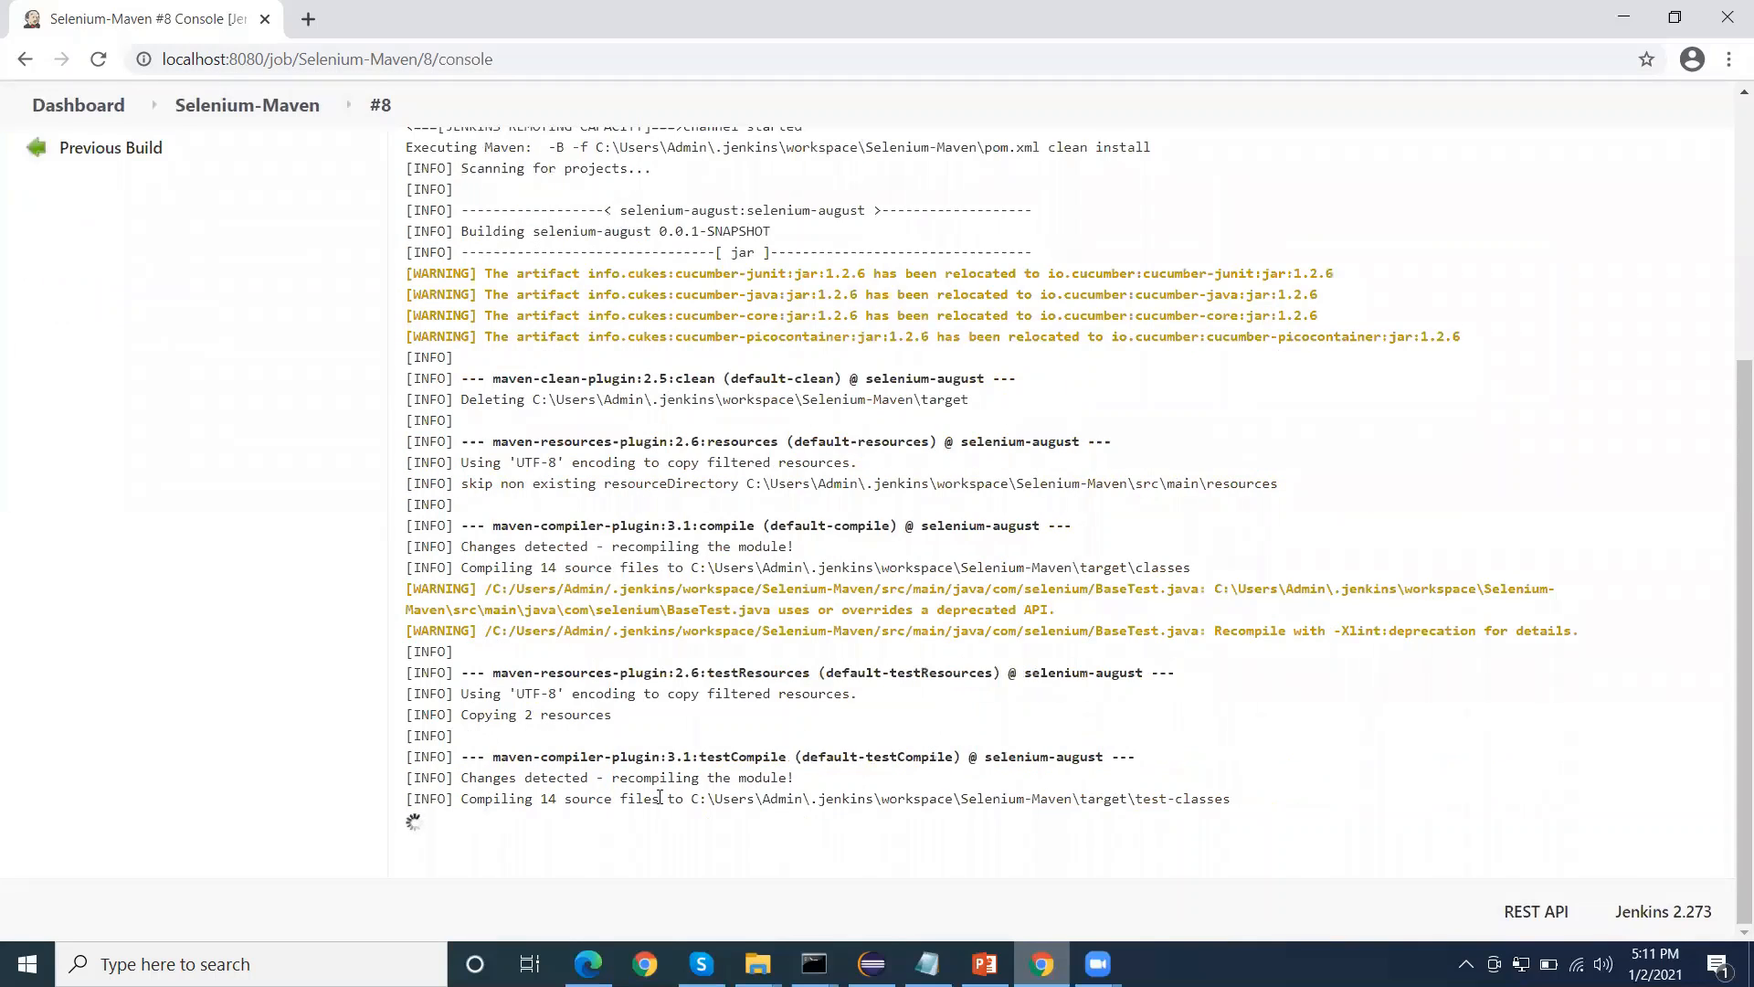
drag(475, 799, 1441, 807)
click(1410, 783)
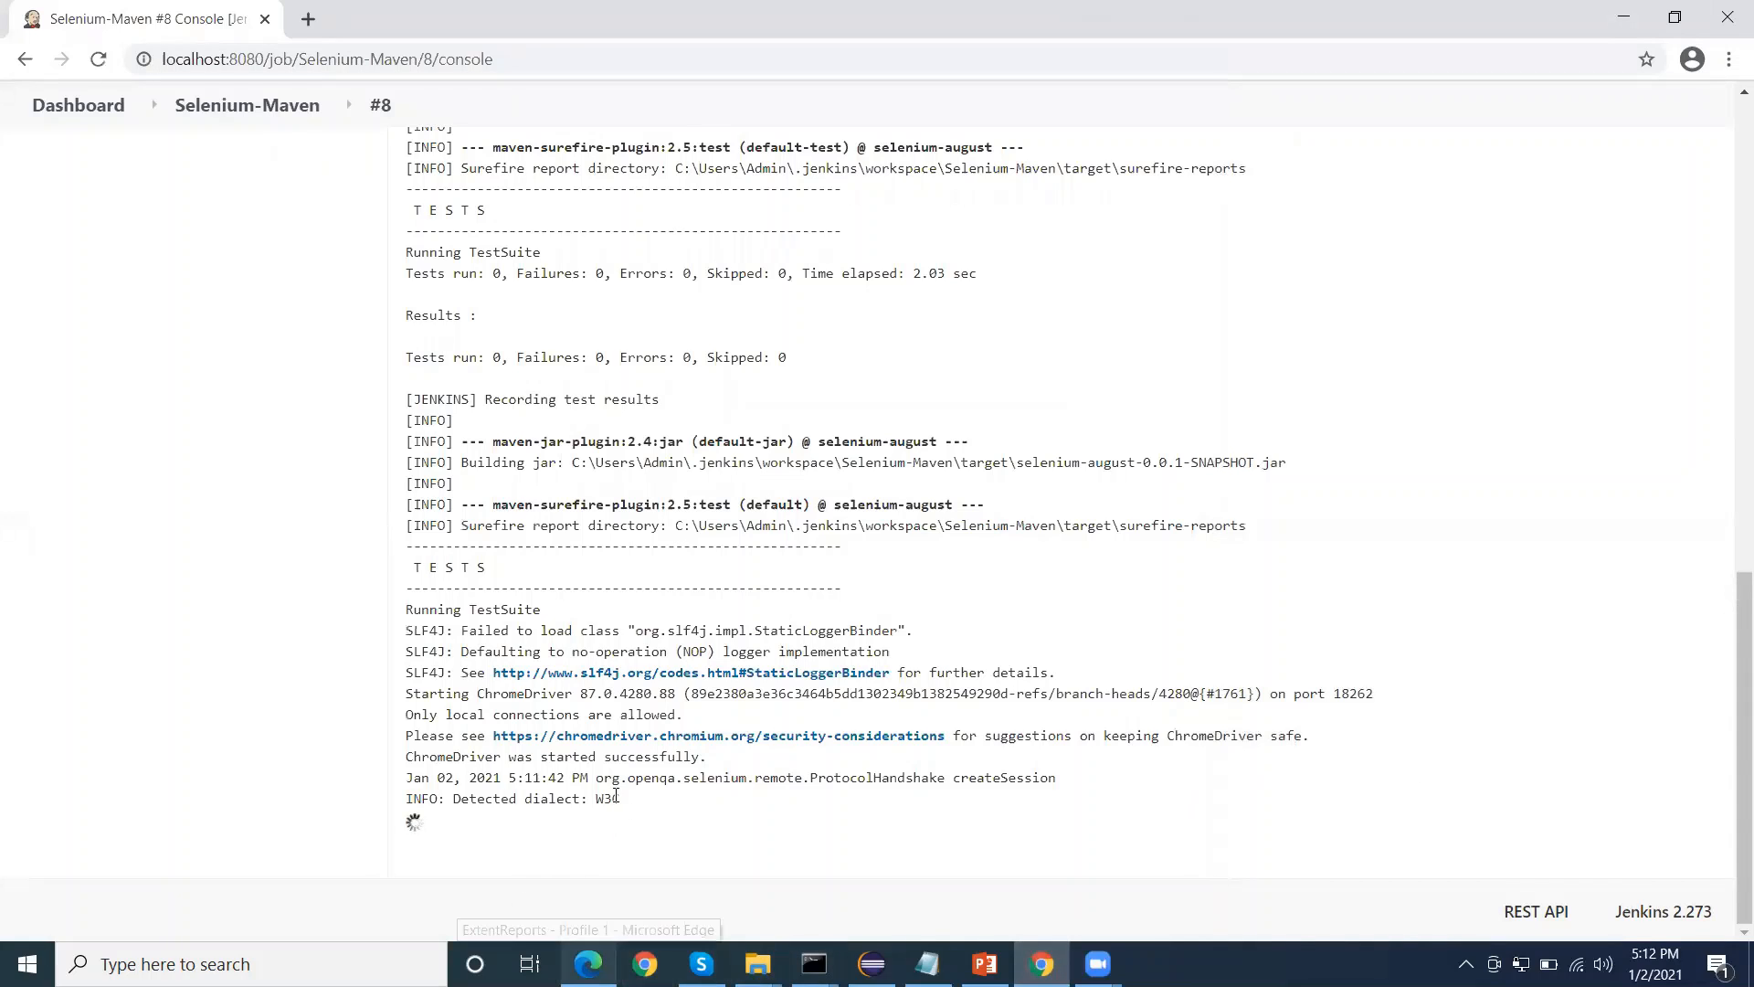
drag(628, 803, 412, 655)
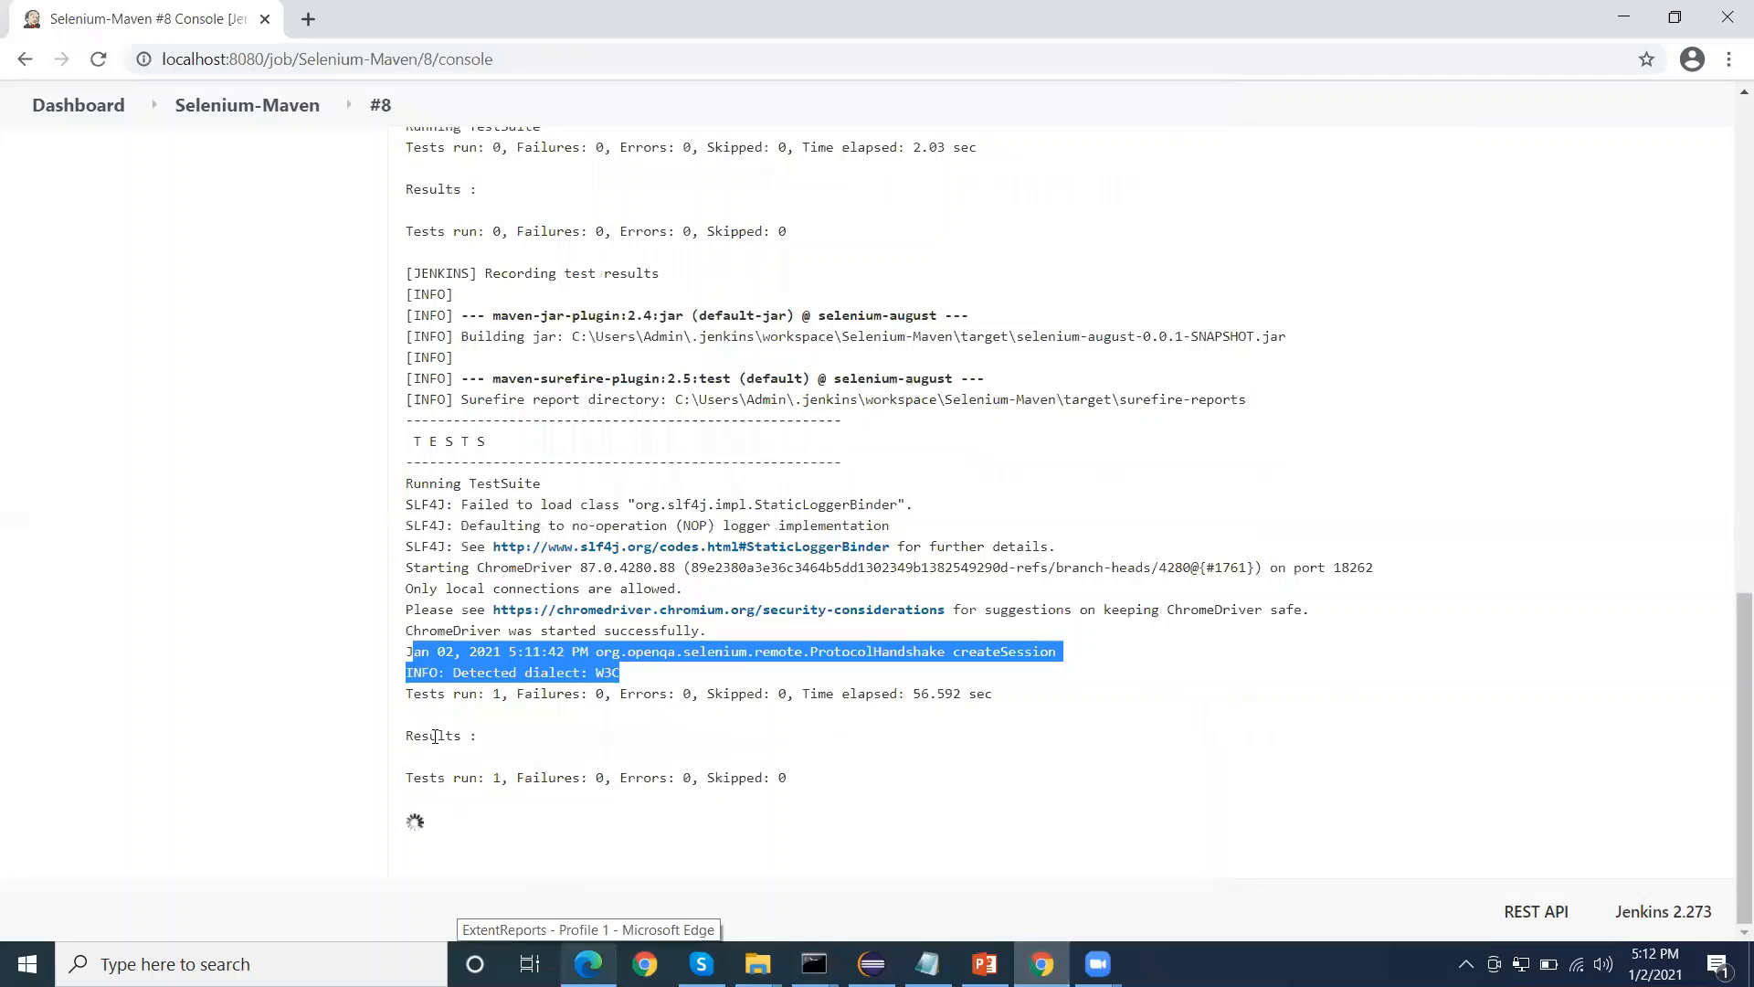
click(436, 732)
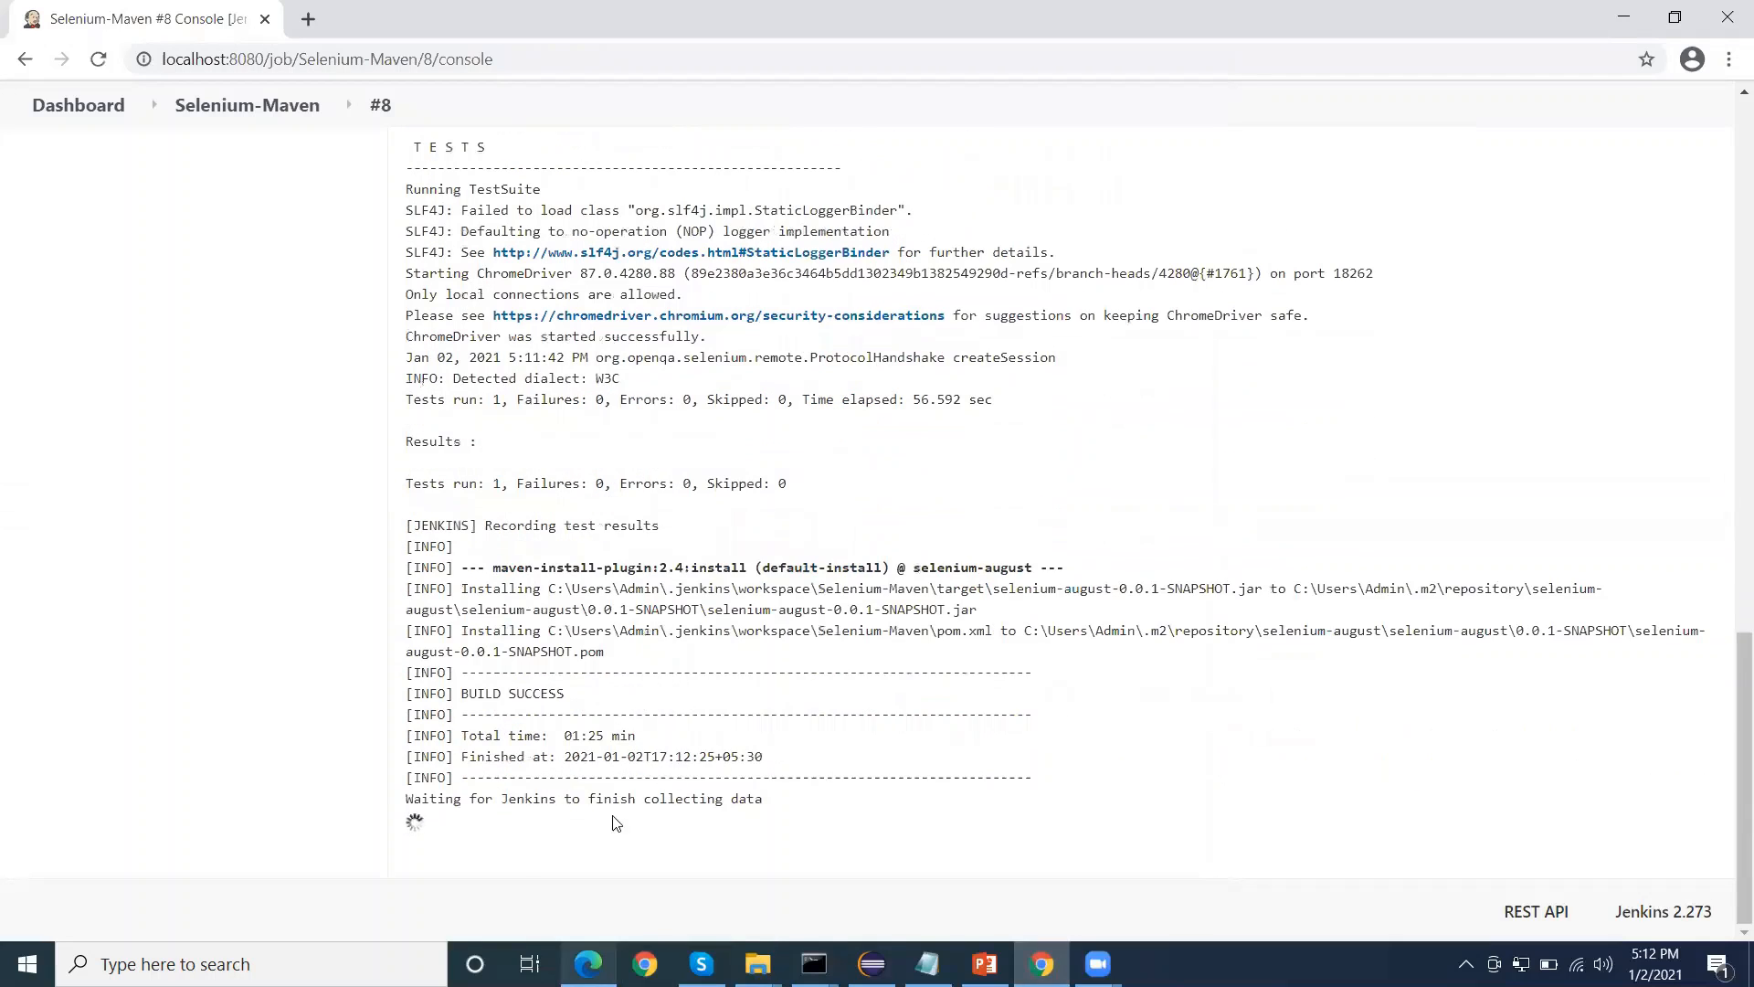
drag(476, 795, 813, 805)
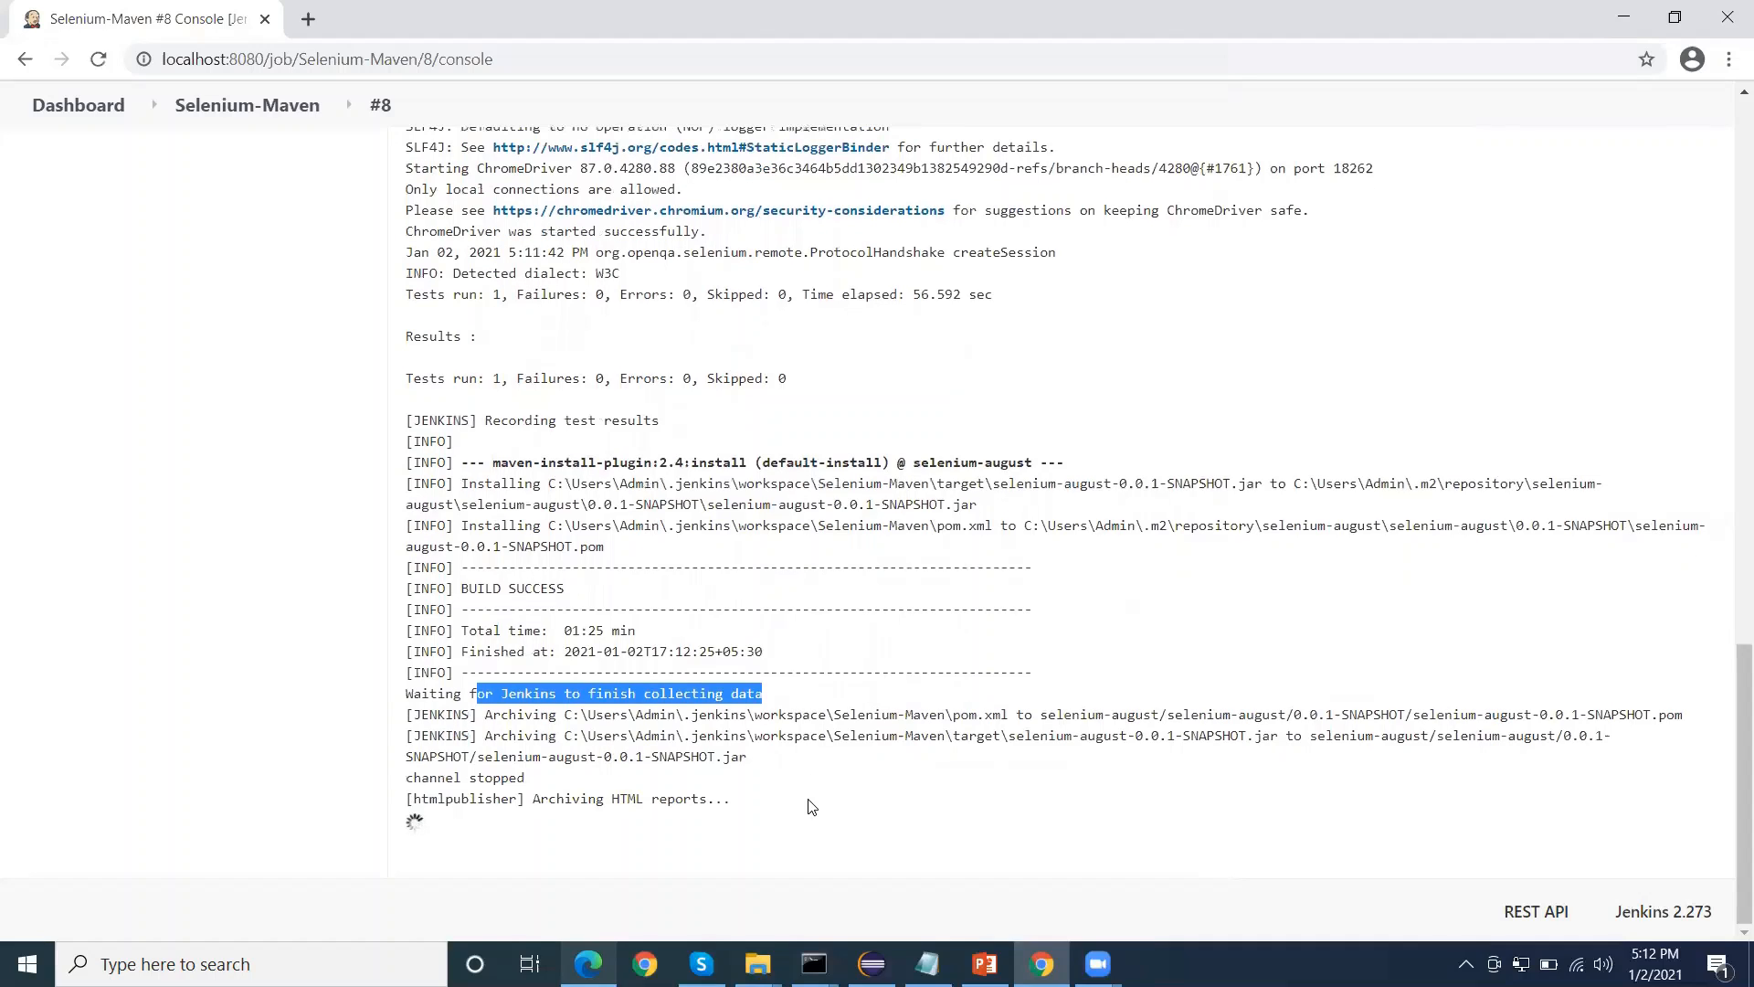
drag(537, 757, 711, 756)
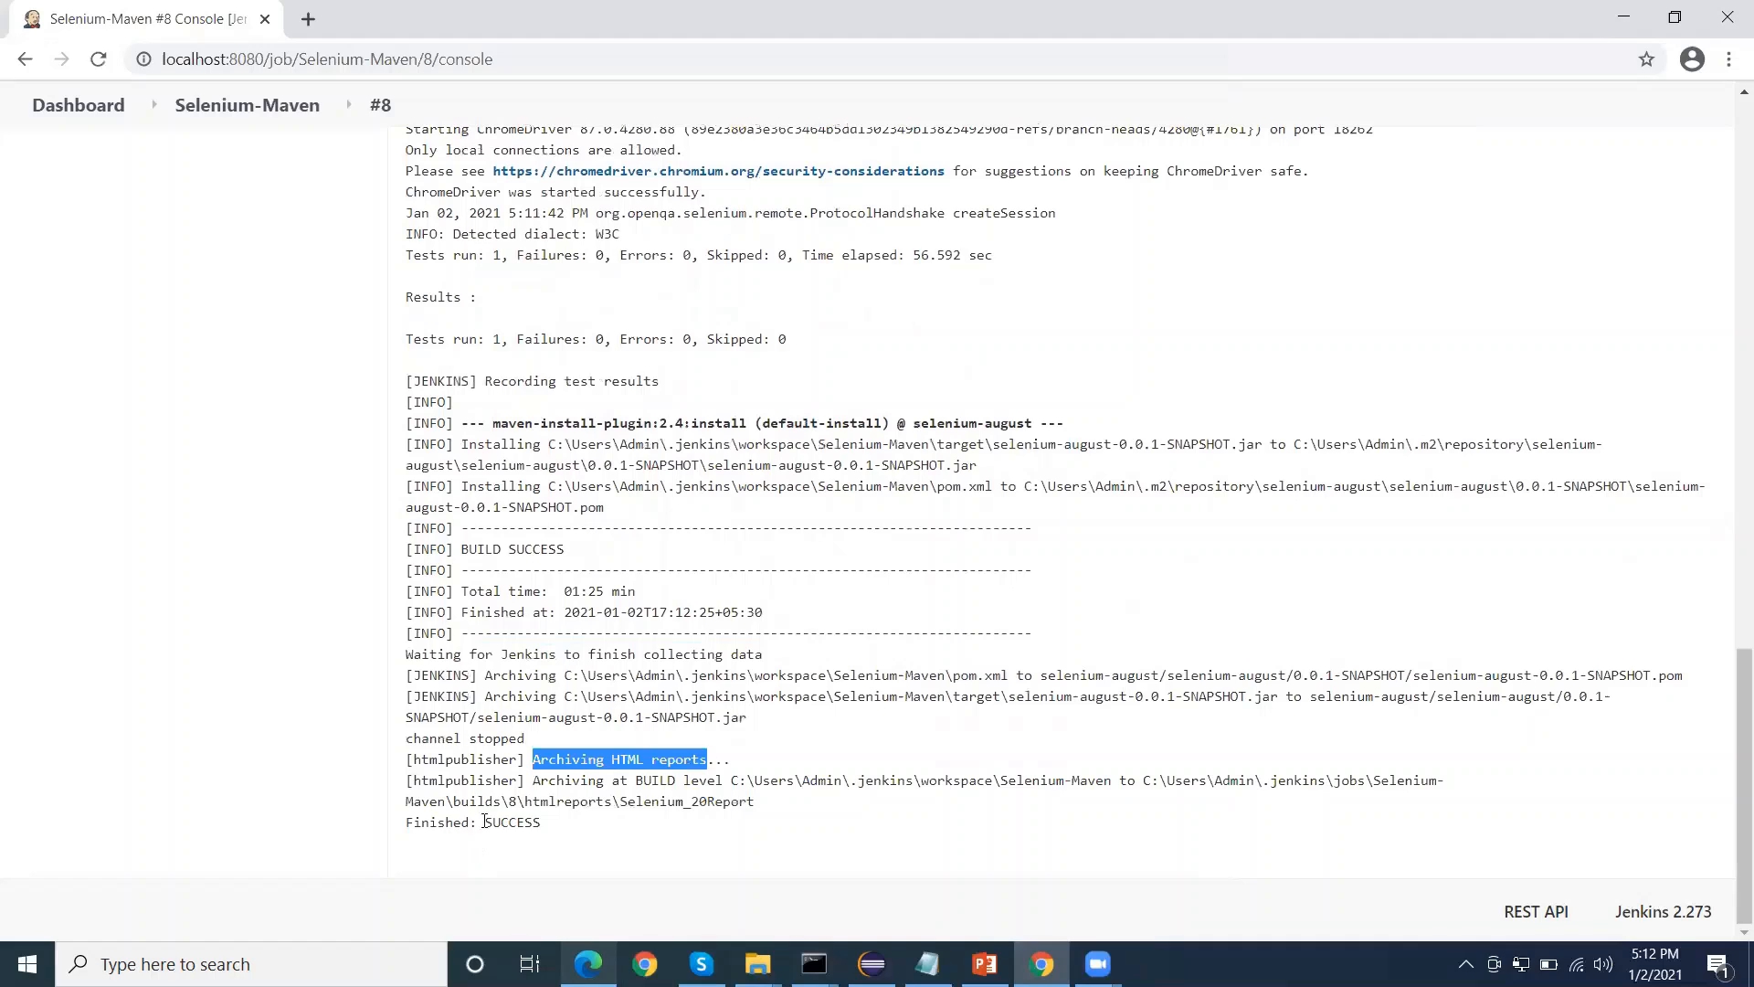
drag(470, 822, 564, 824)
scroll(590, 797, up, 20)
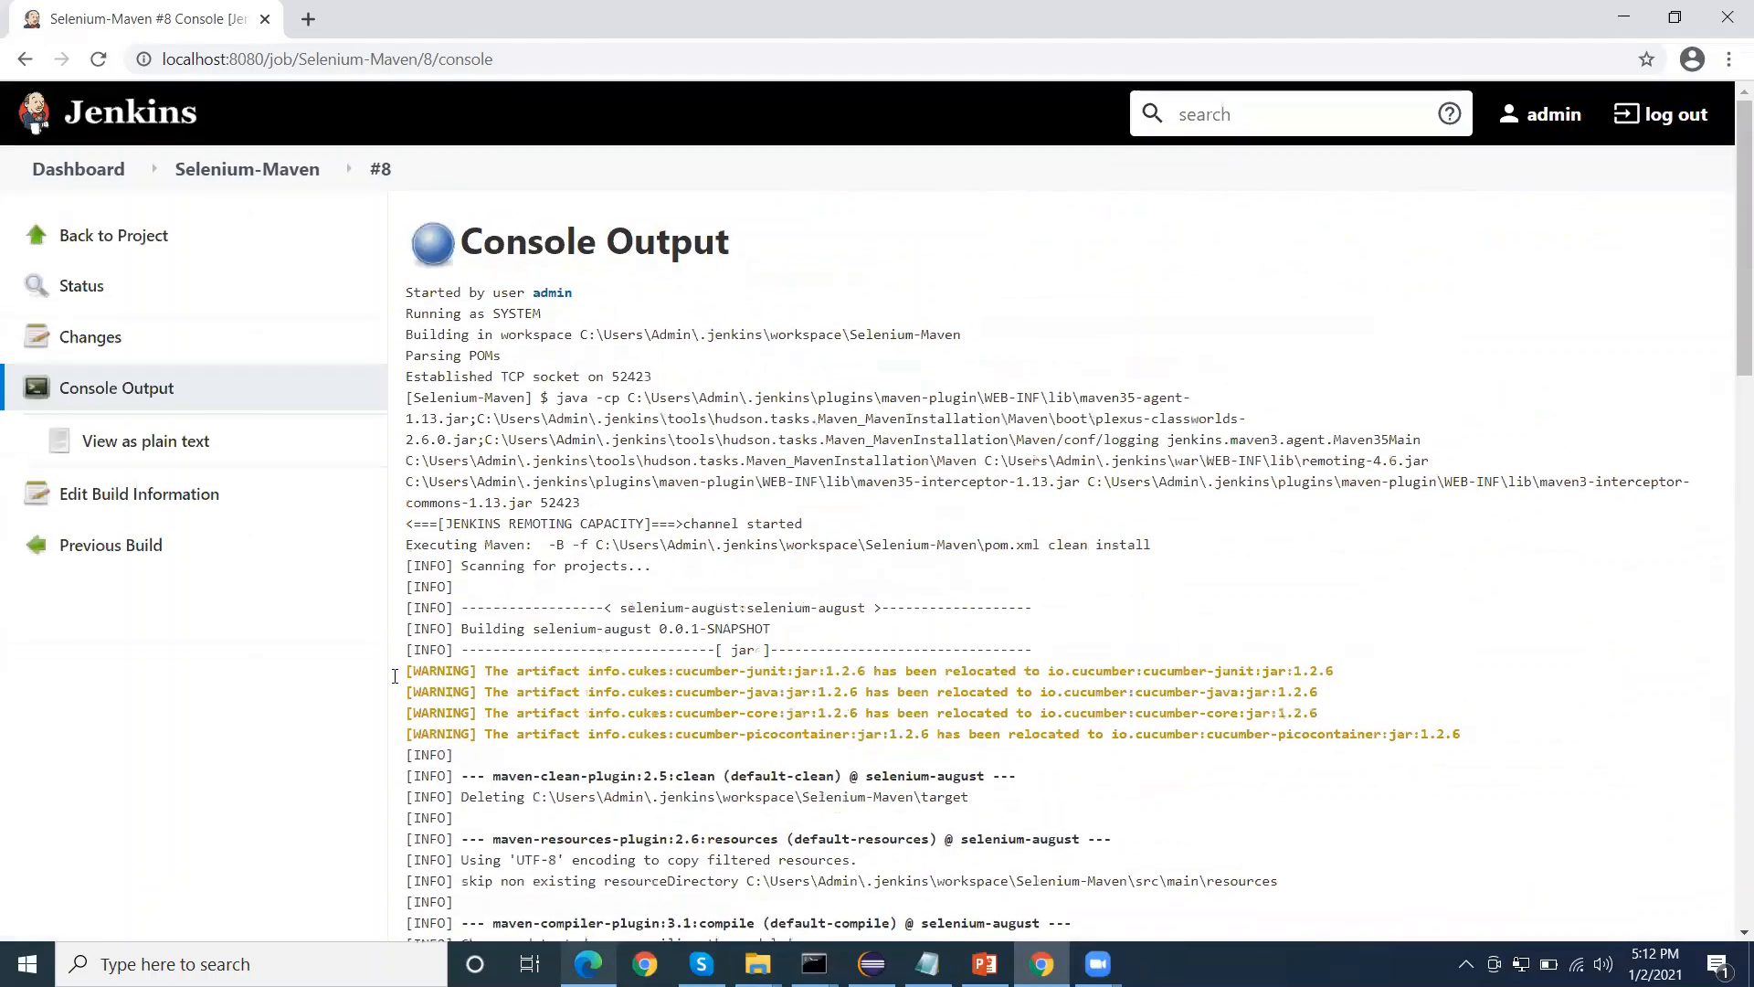
Open the published Selenium Report from the Selenium-Maven project page and read through its test details
click(269, 172)
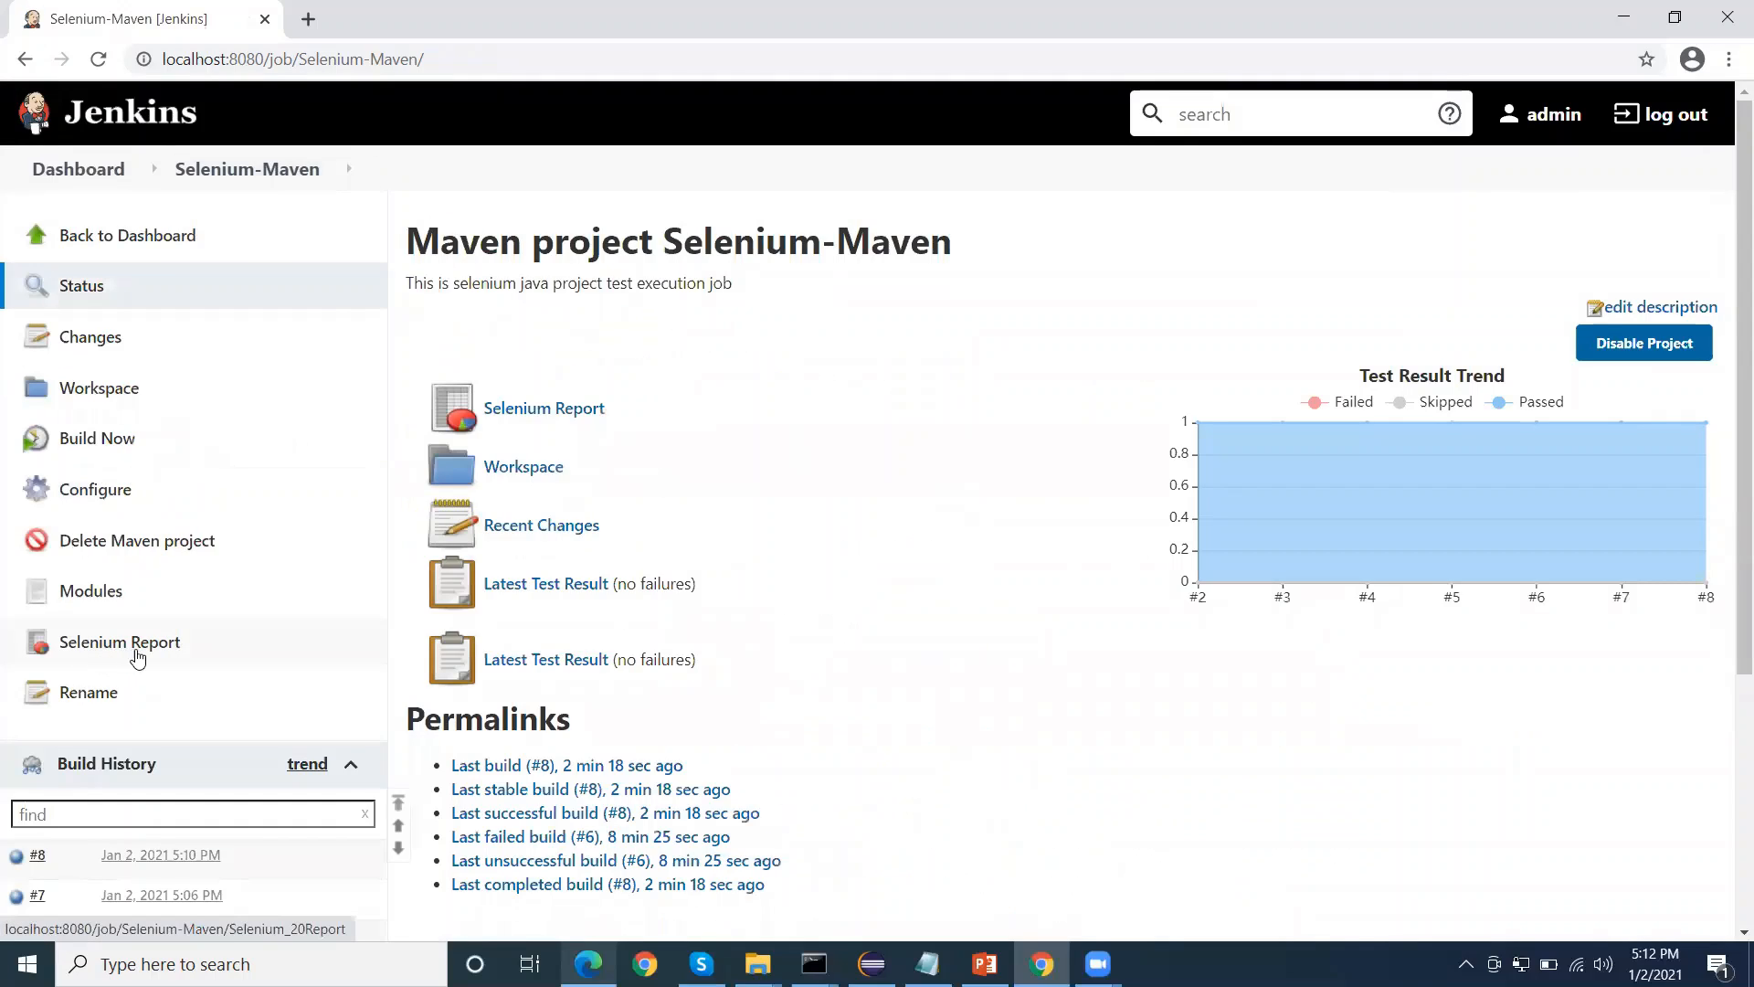
click(547, 417)
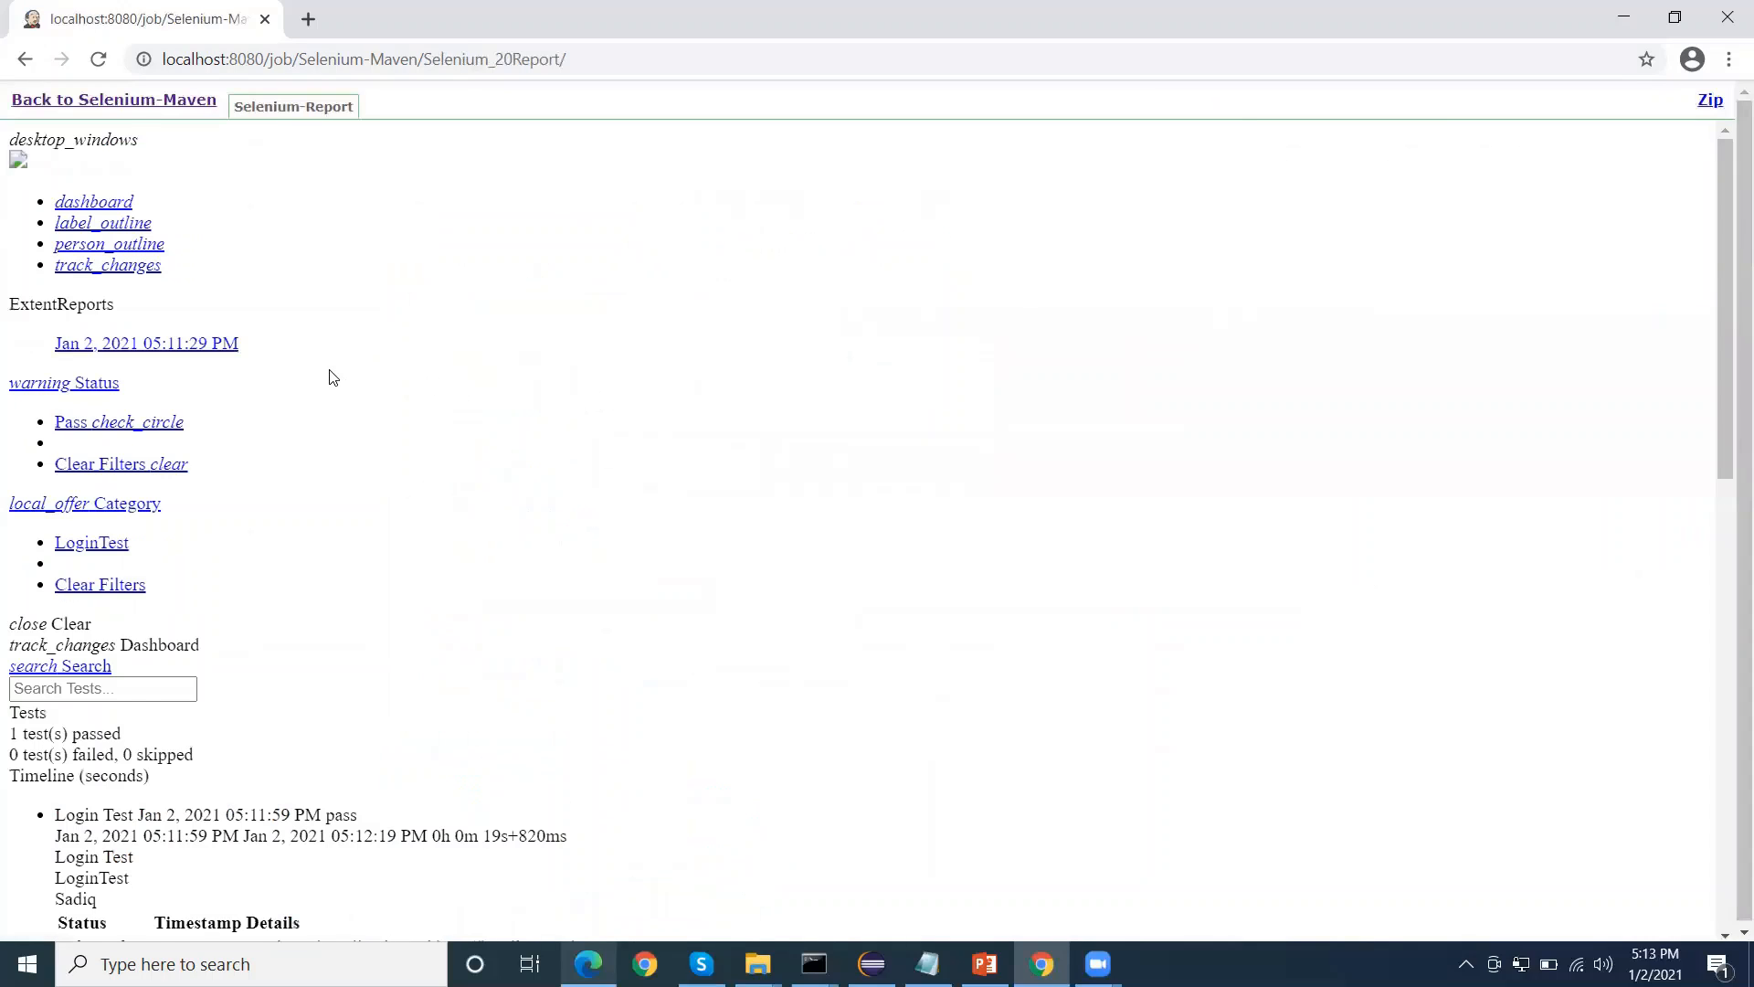
scroll(333, 378, down, 12)
scroll(336, 378, up, 9)
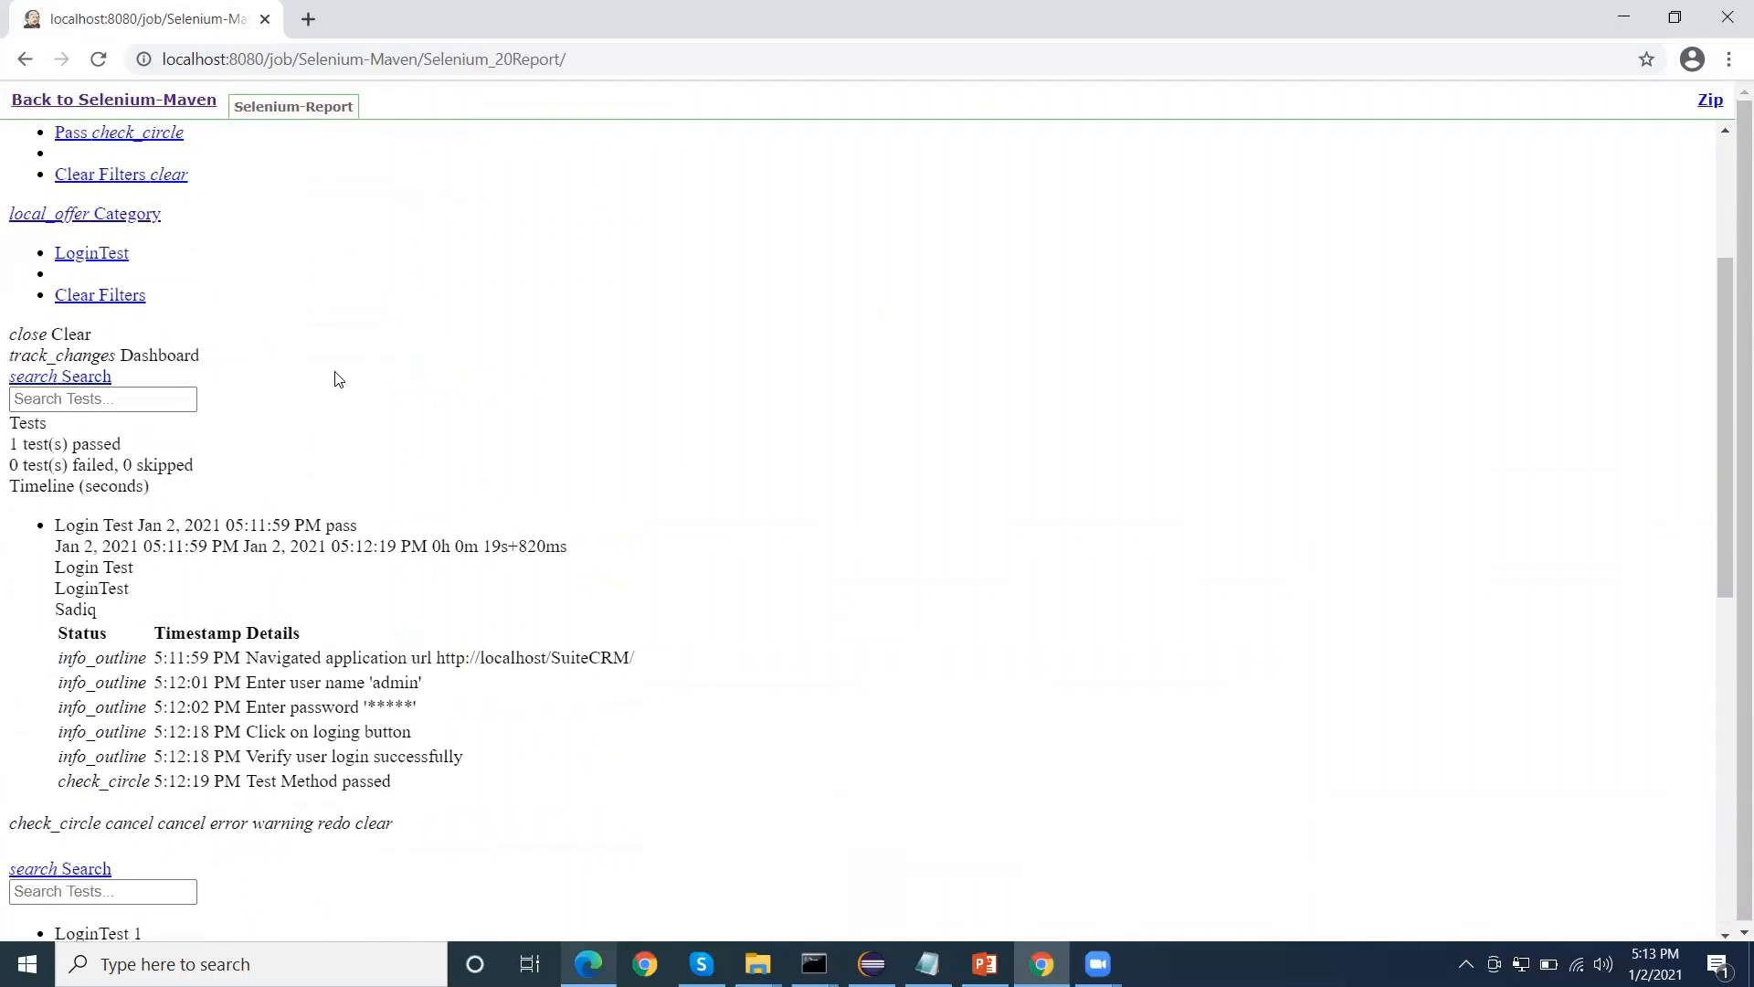
scroll(338, 378, up, 3)
scroll(236, 363, down, 13)
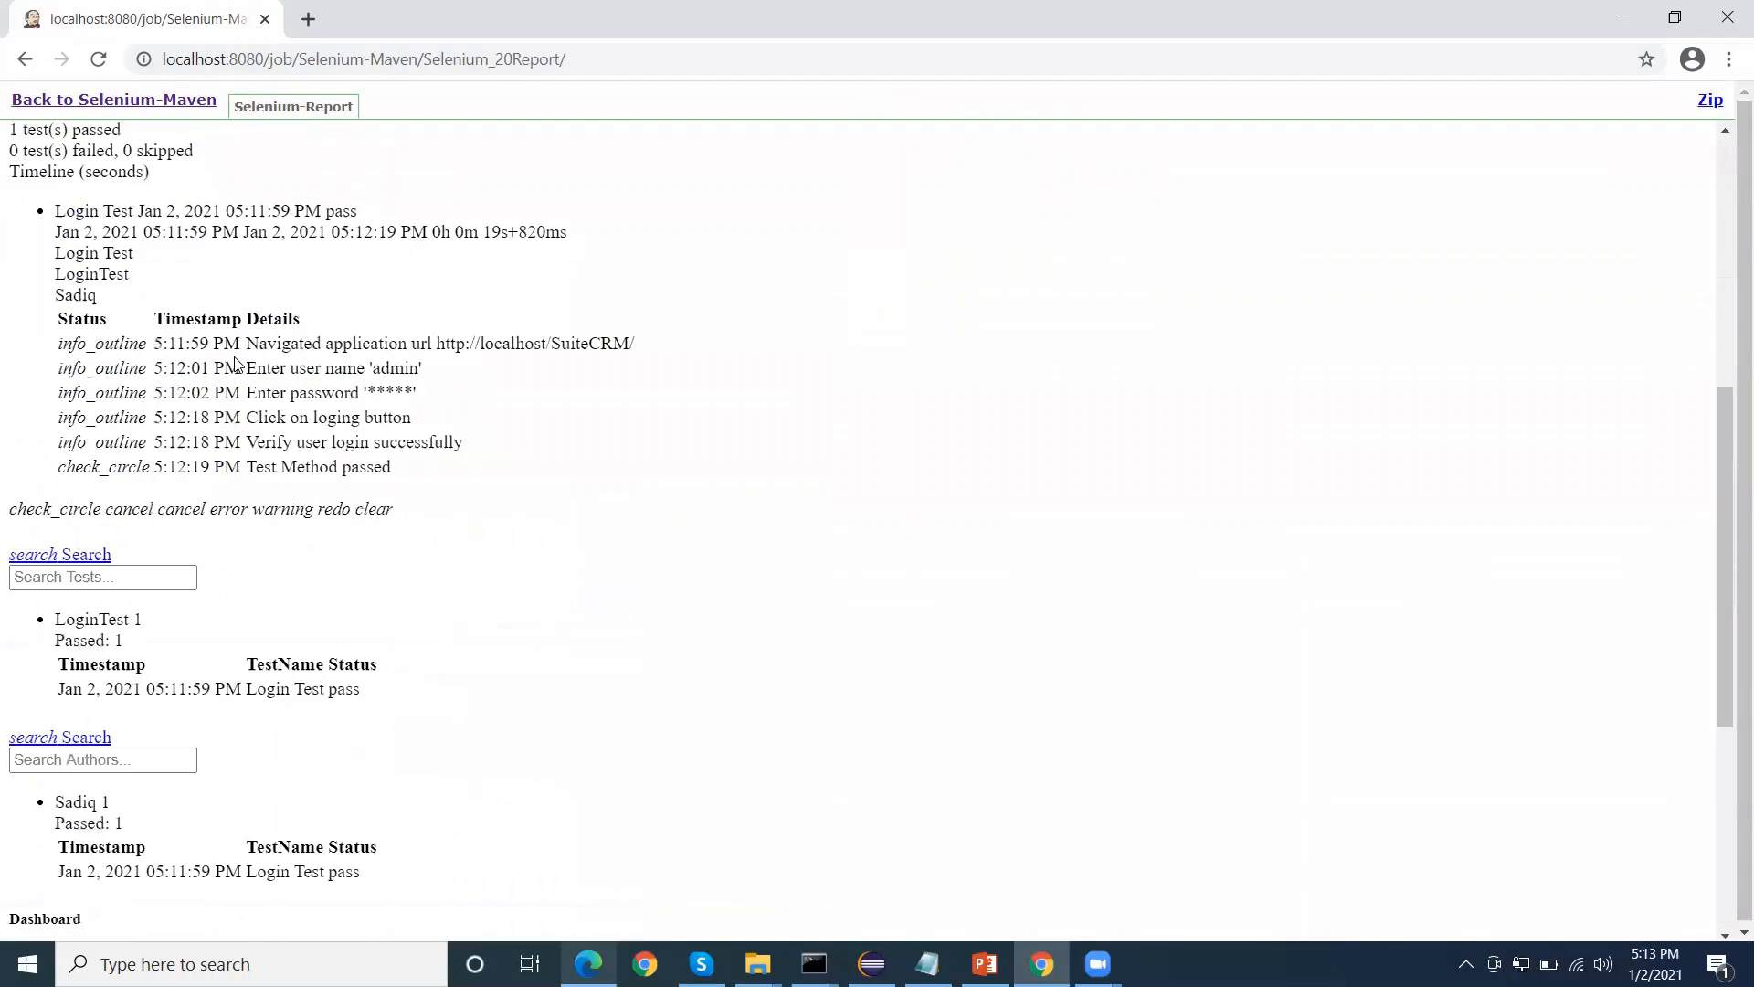
scroll(240, 361, up, 14)
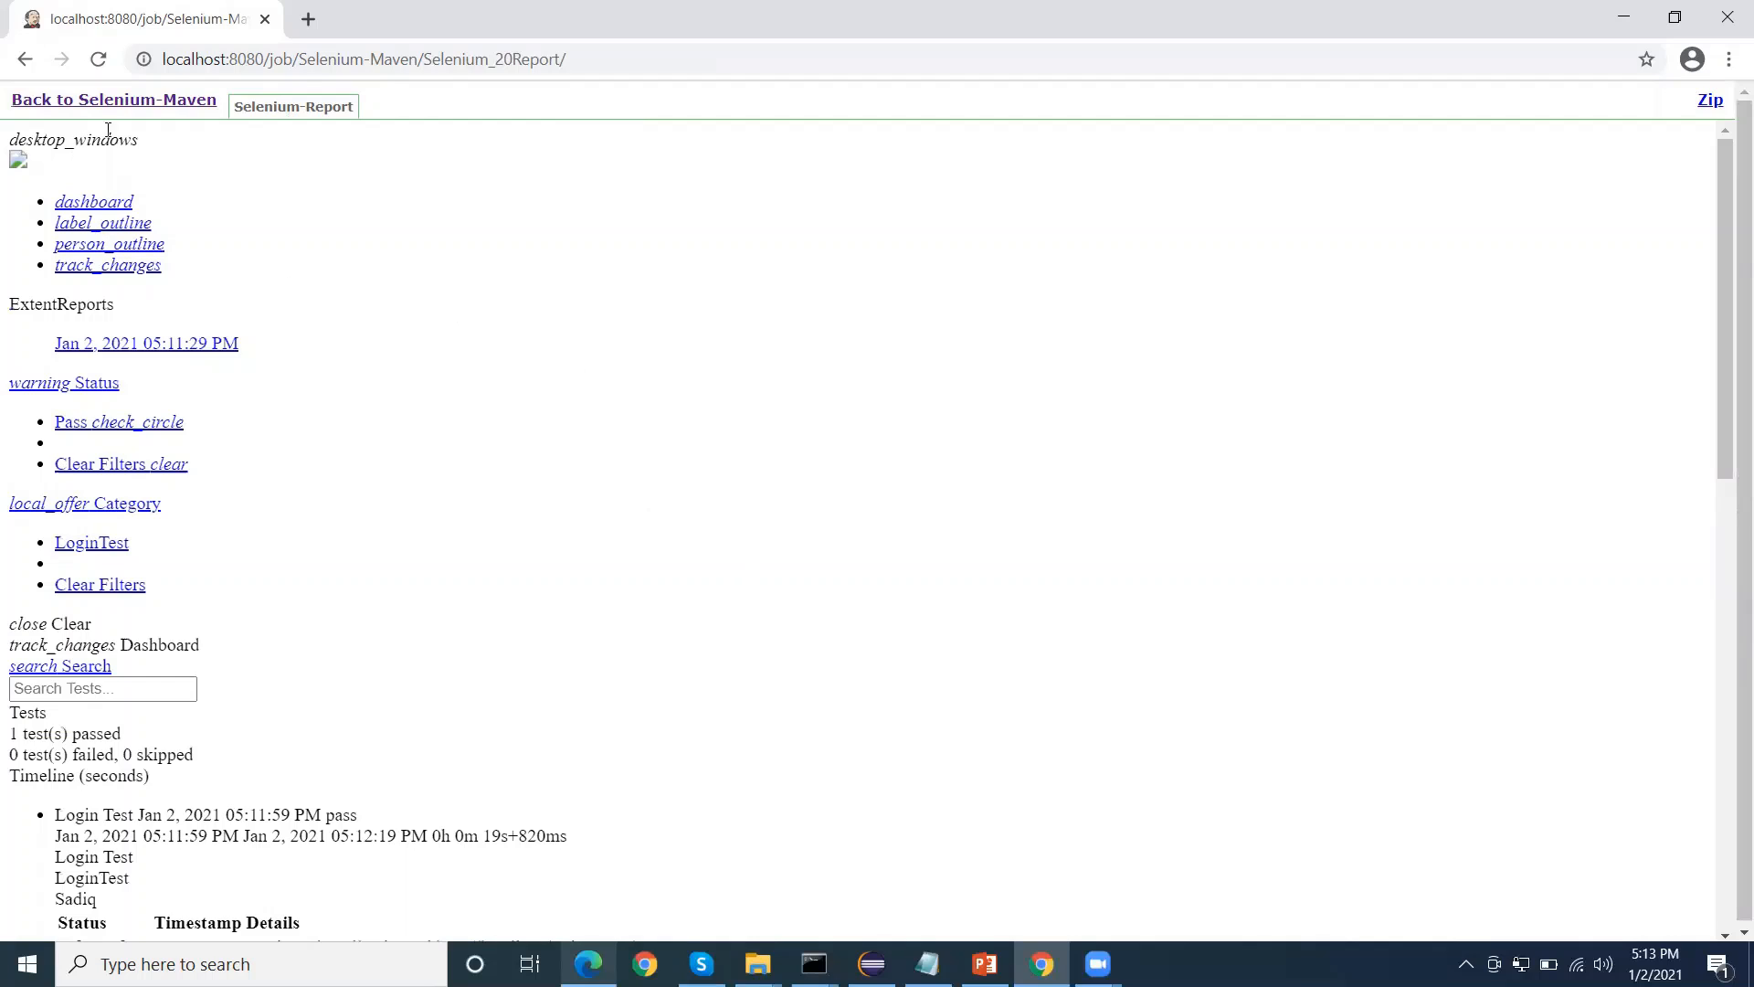
Return to the Jenkins dashboard, open the Manage Jenkins page and look through its administration options
click(131, 104)
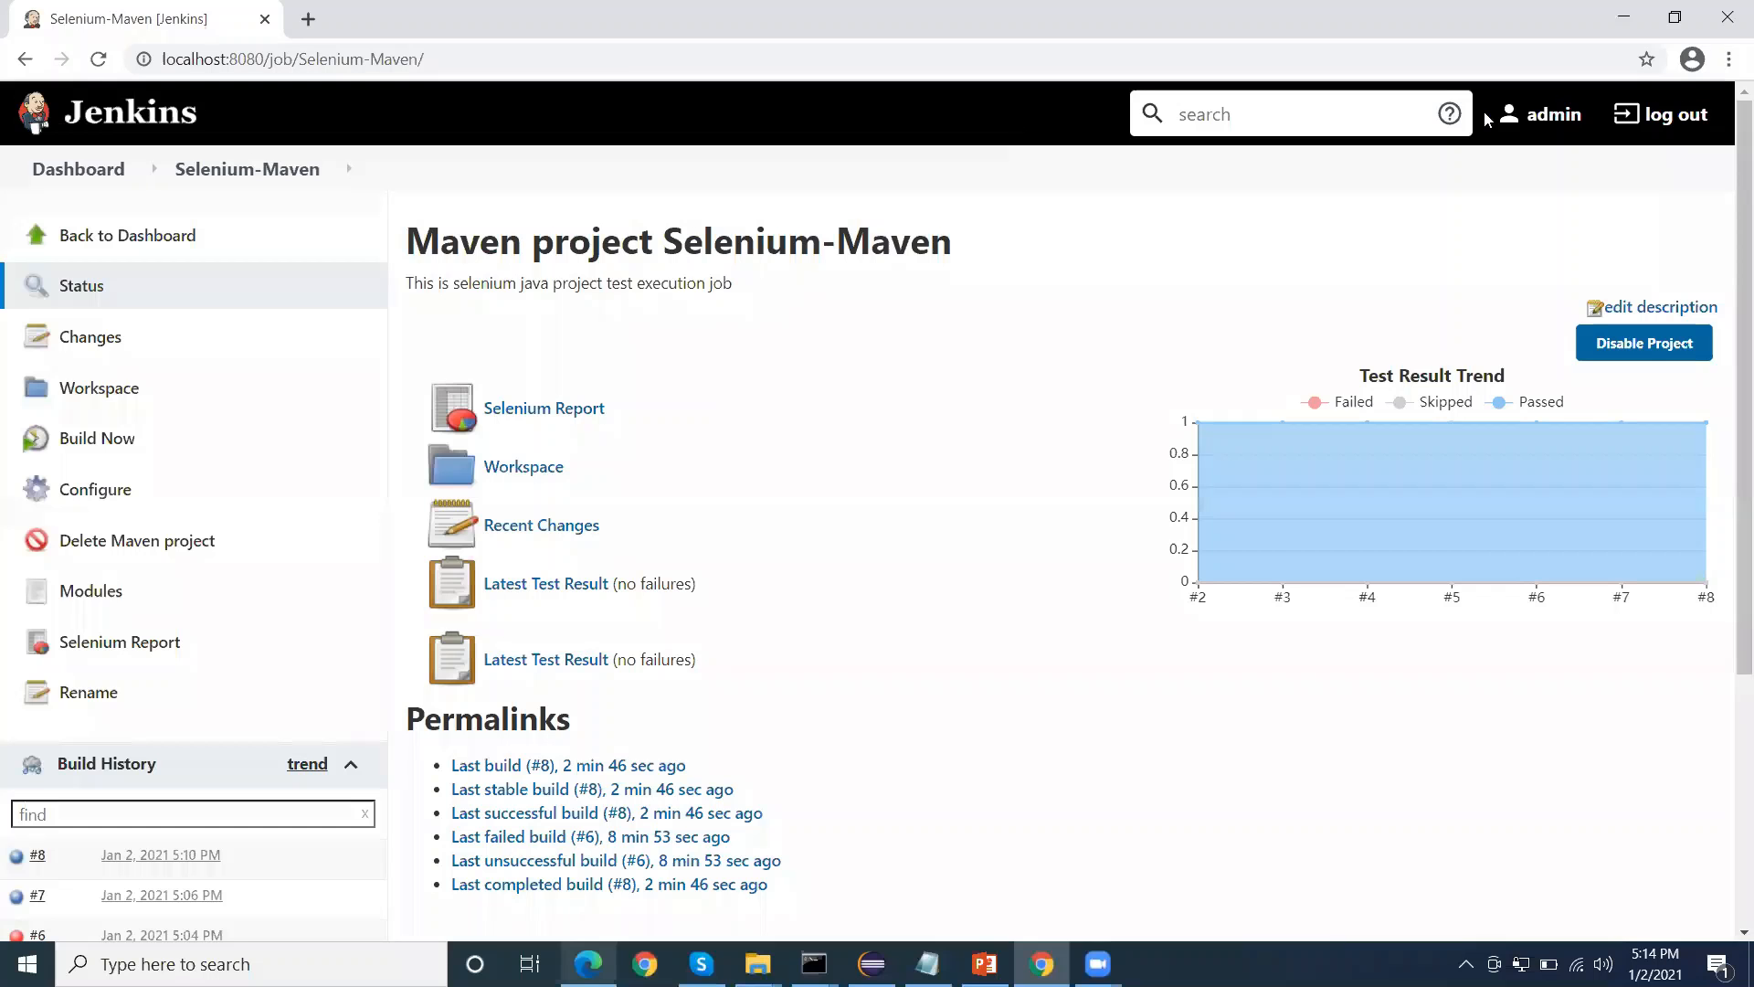
click(45, 172)
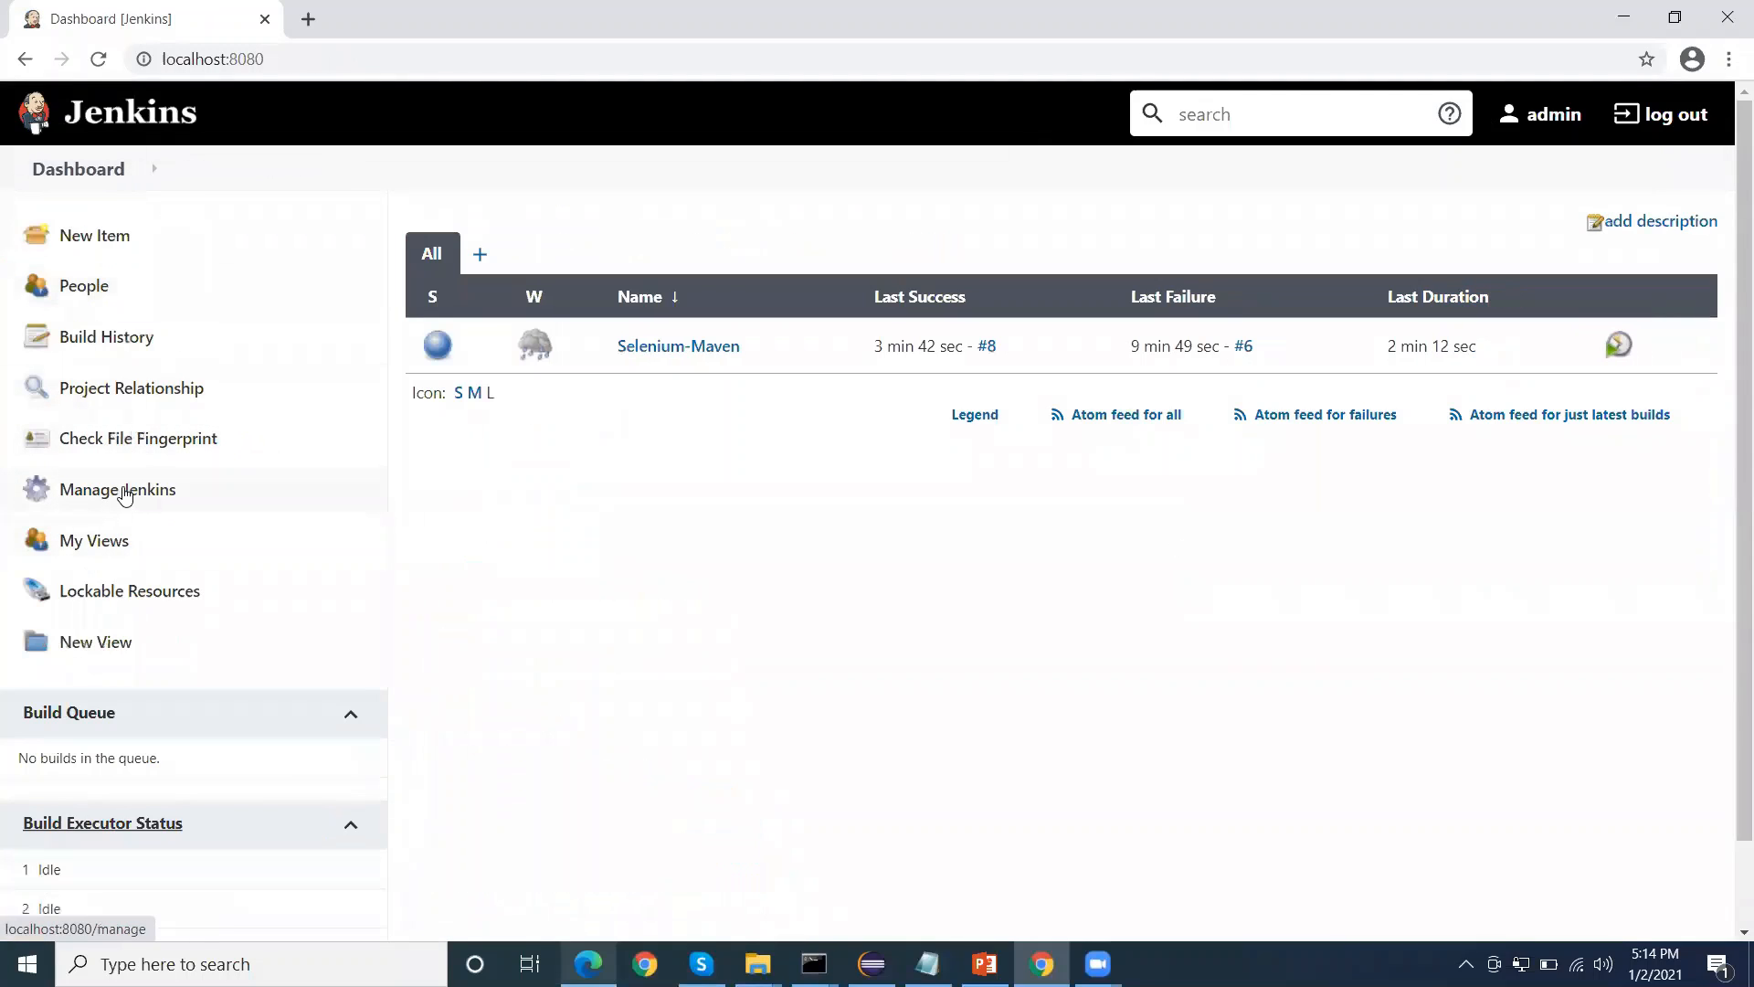
click(351, 479)
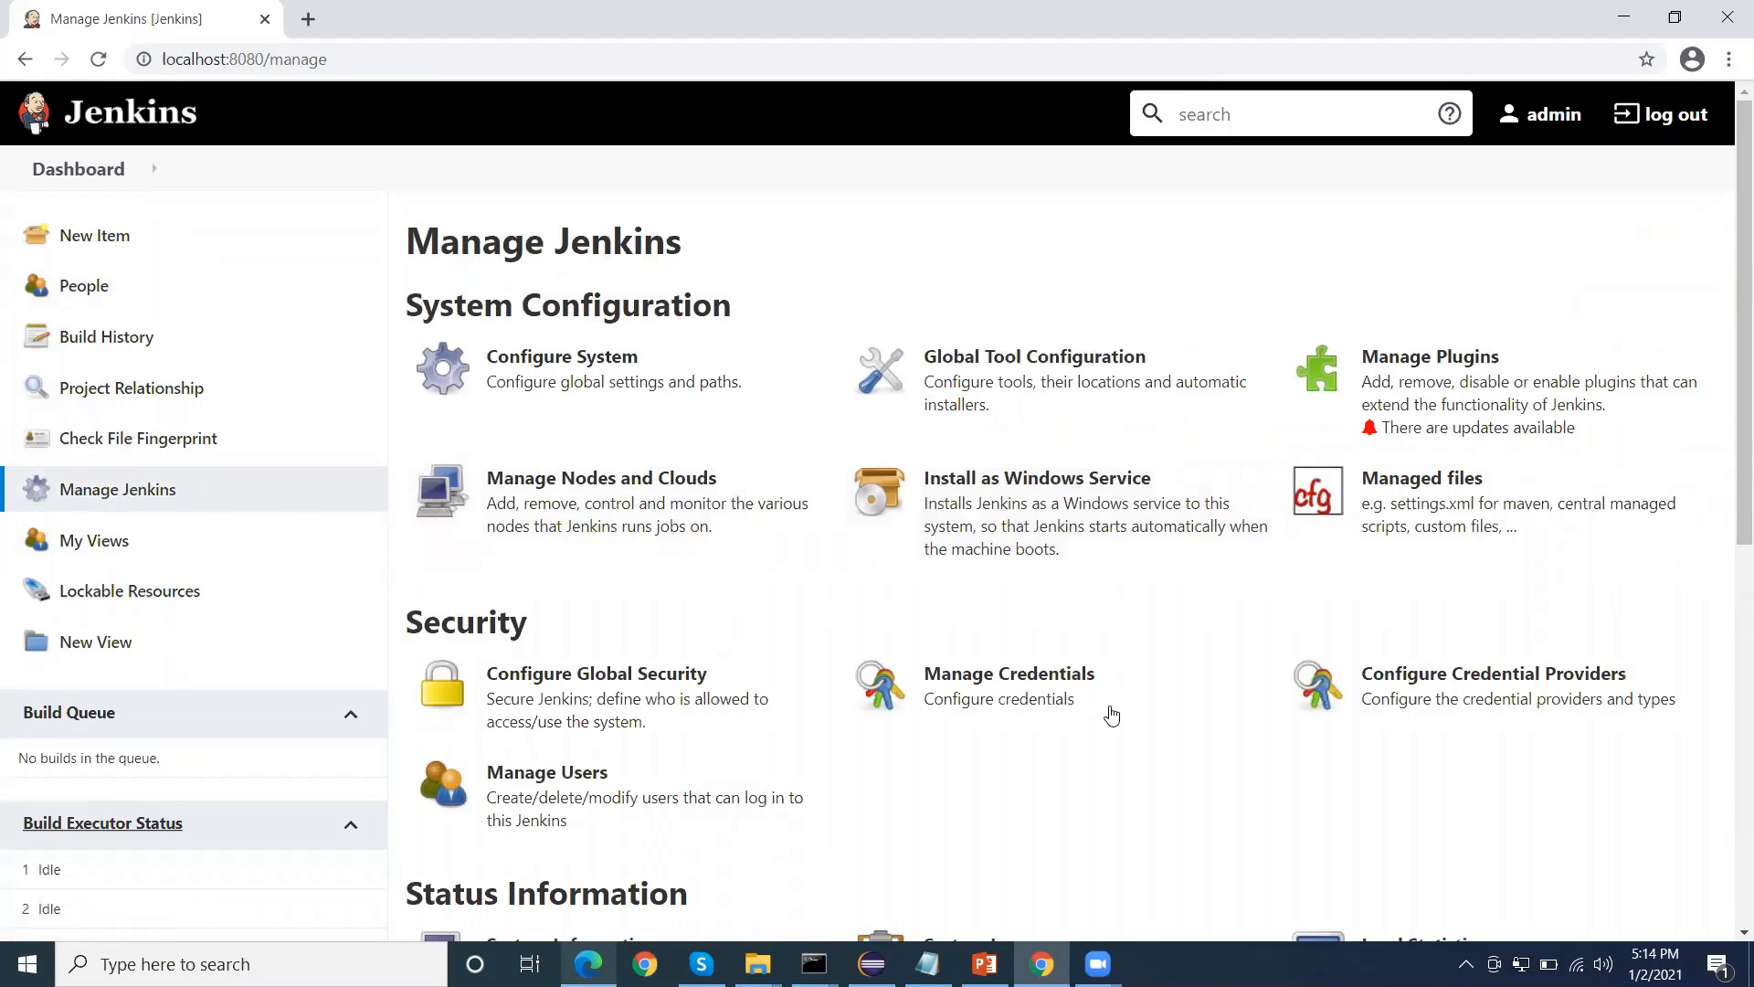
scroll(1122, 721, down, 4)
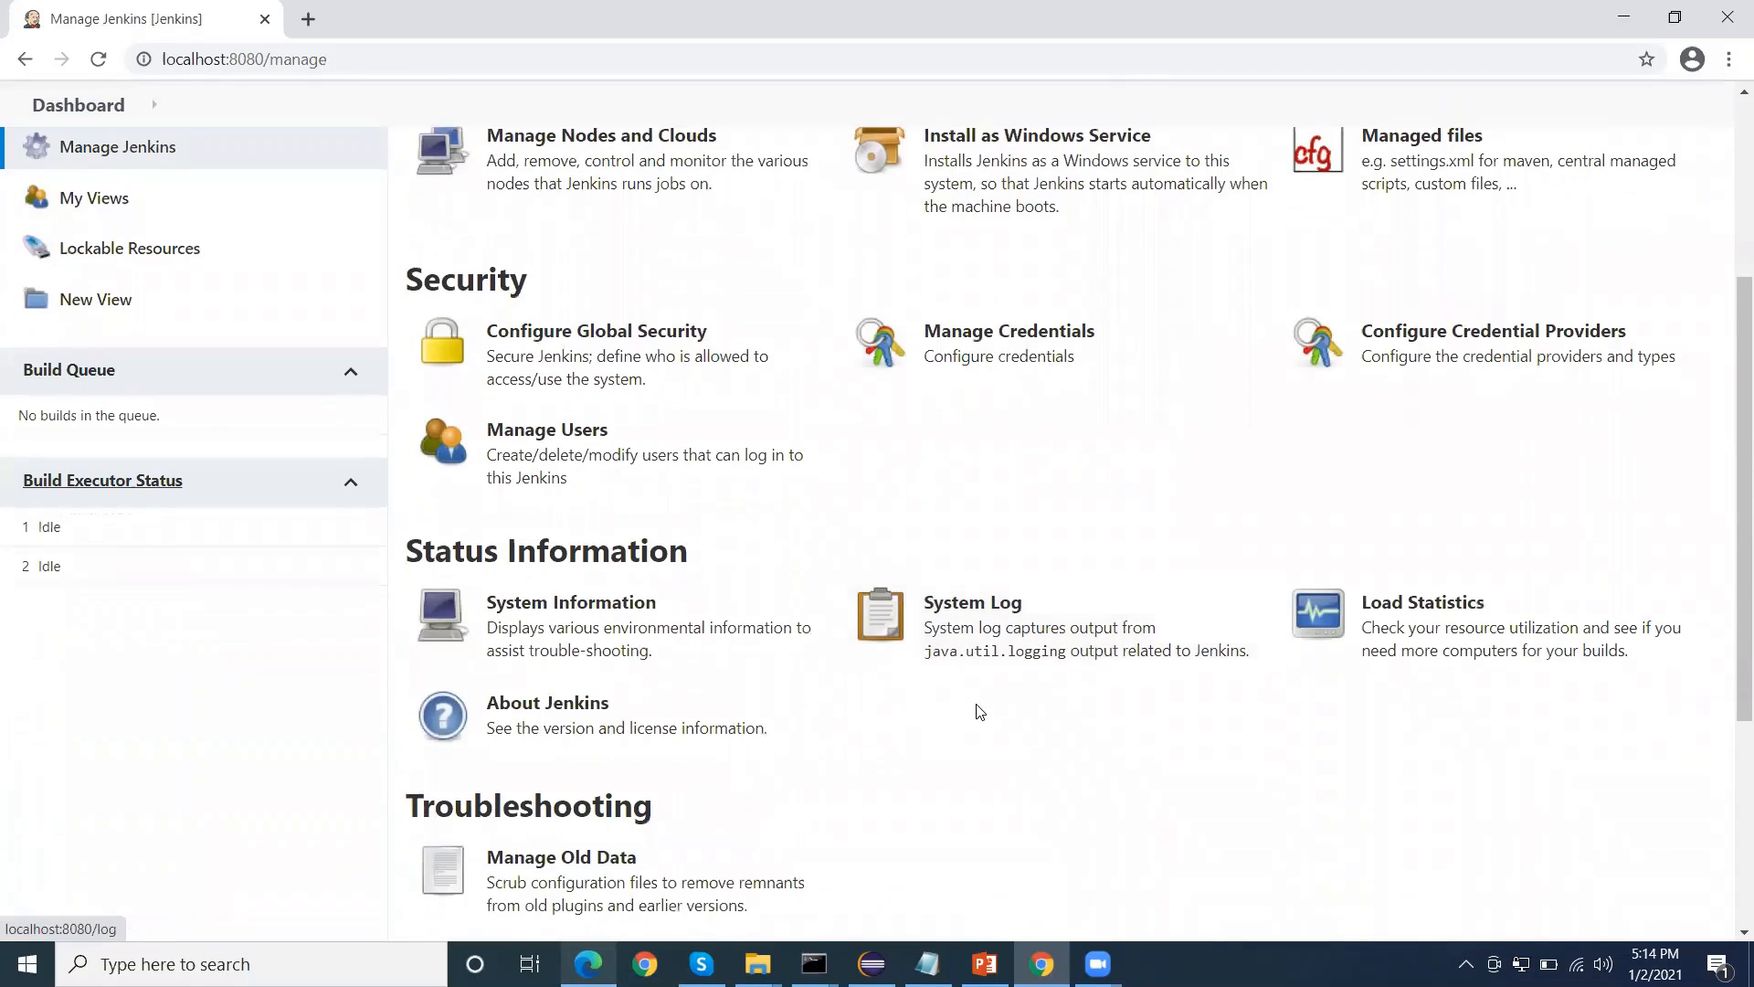
scroll(1045, 703, down, 4)
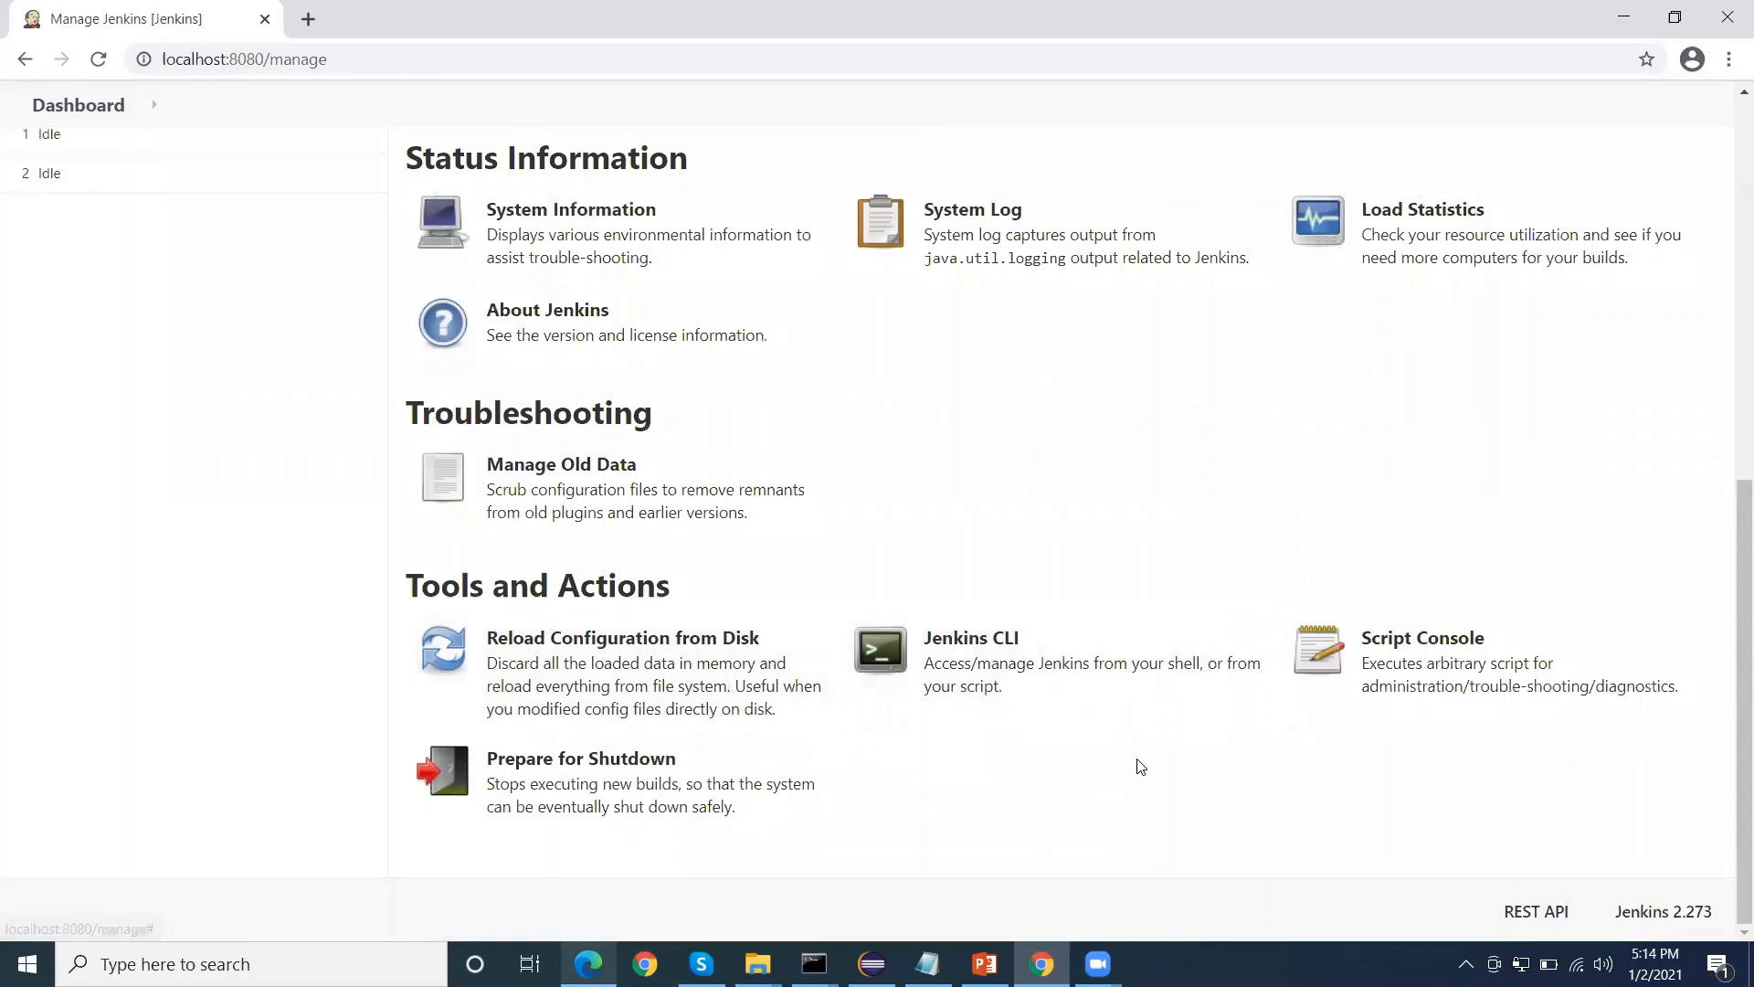
Run System.setProperty("hudson.model.DirectoryBrowserSupport.CSP", "") in the Jenkins Script Console
click(1424, 674)
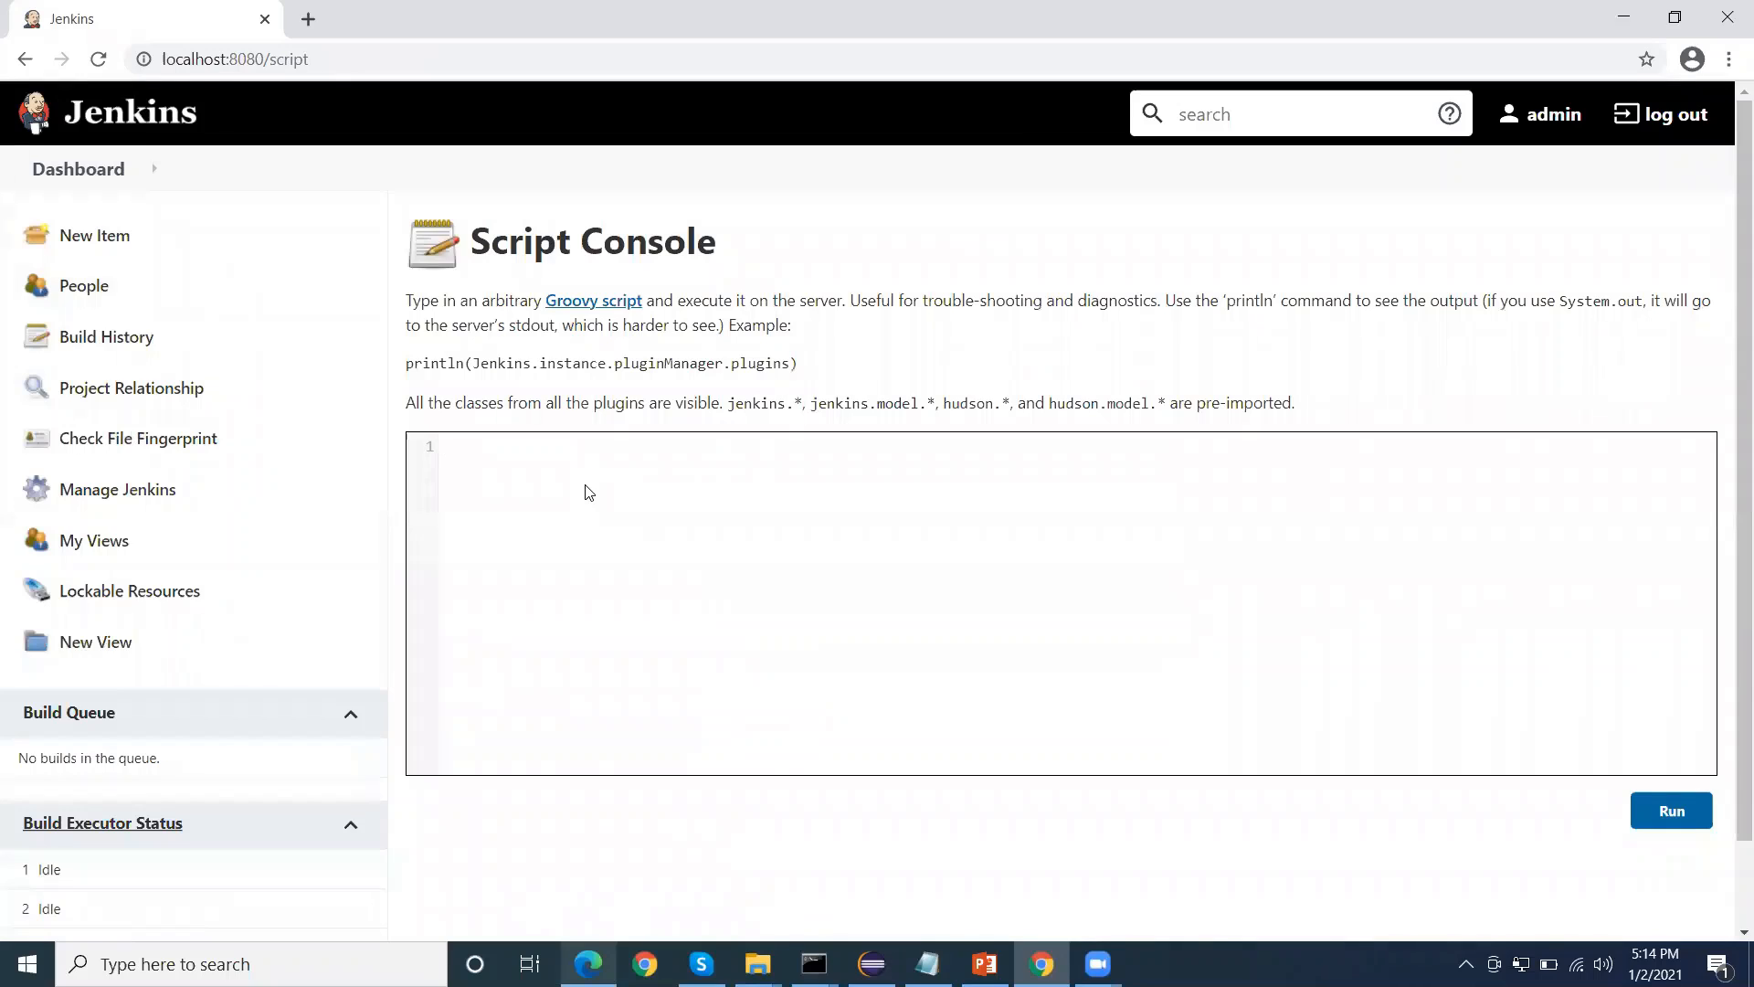
text(System.setProperty("hudson.model.DirectoryBrowserSupport.CSP", ""))
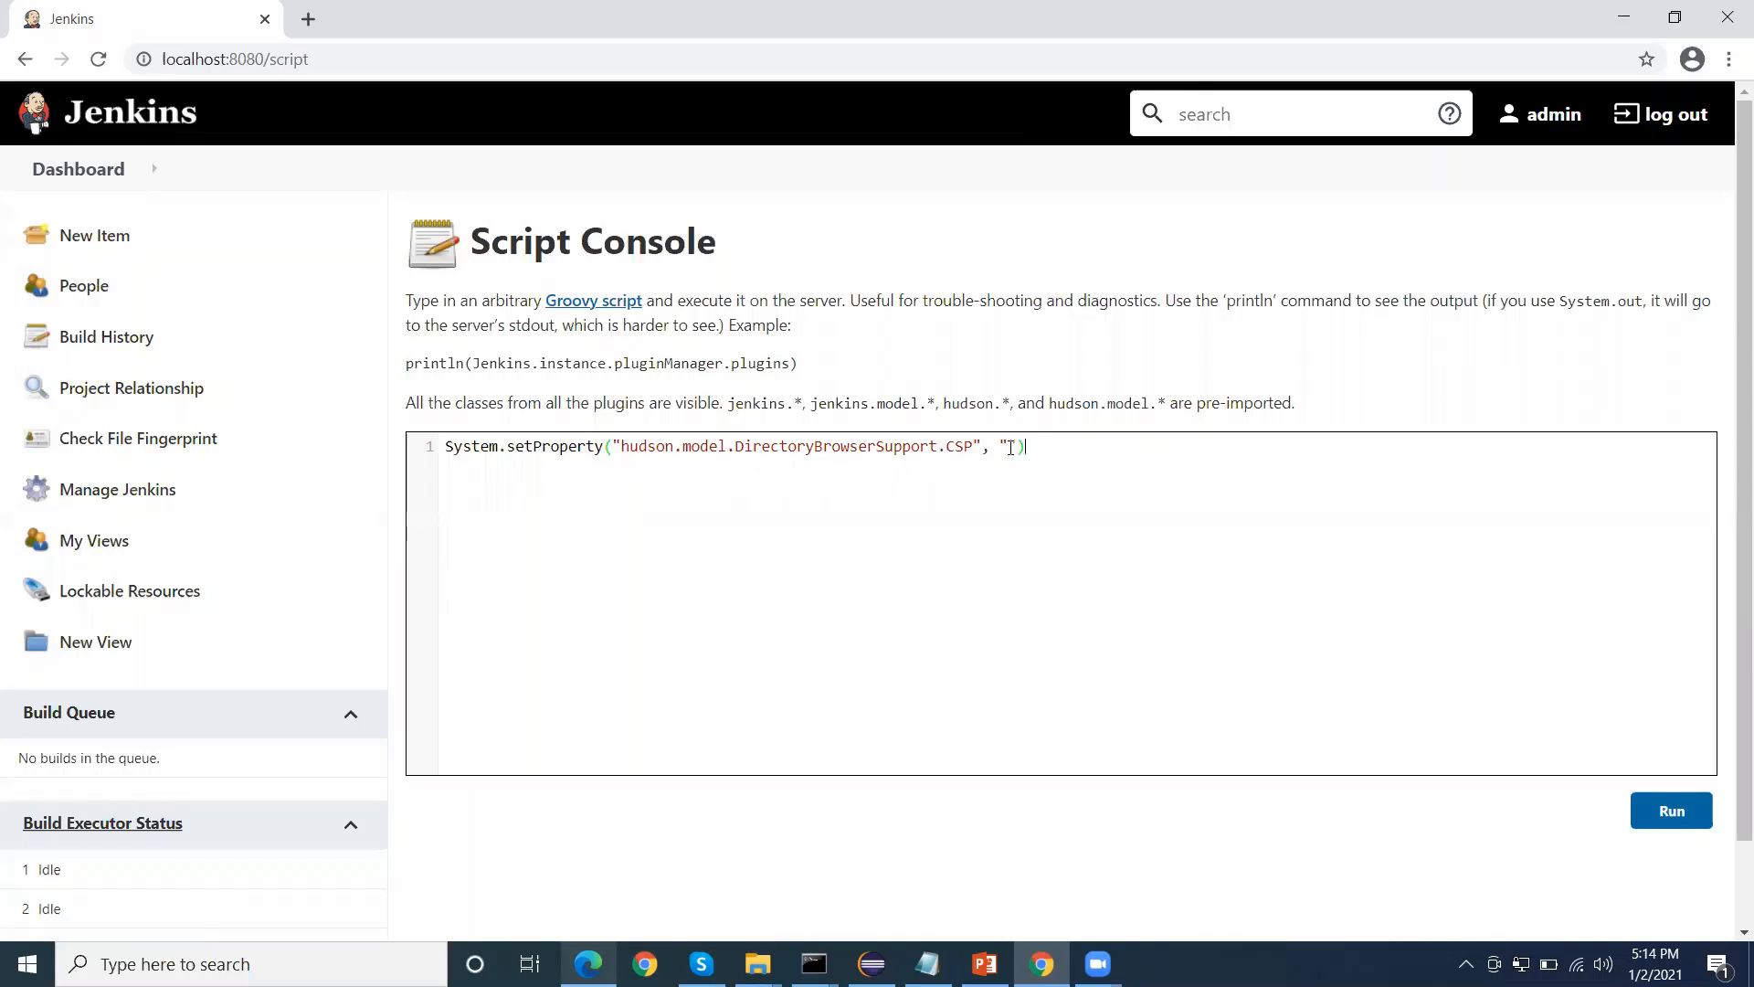
click(1671, 815)
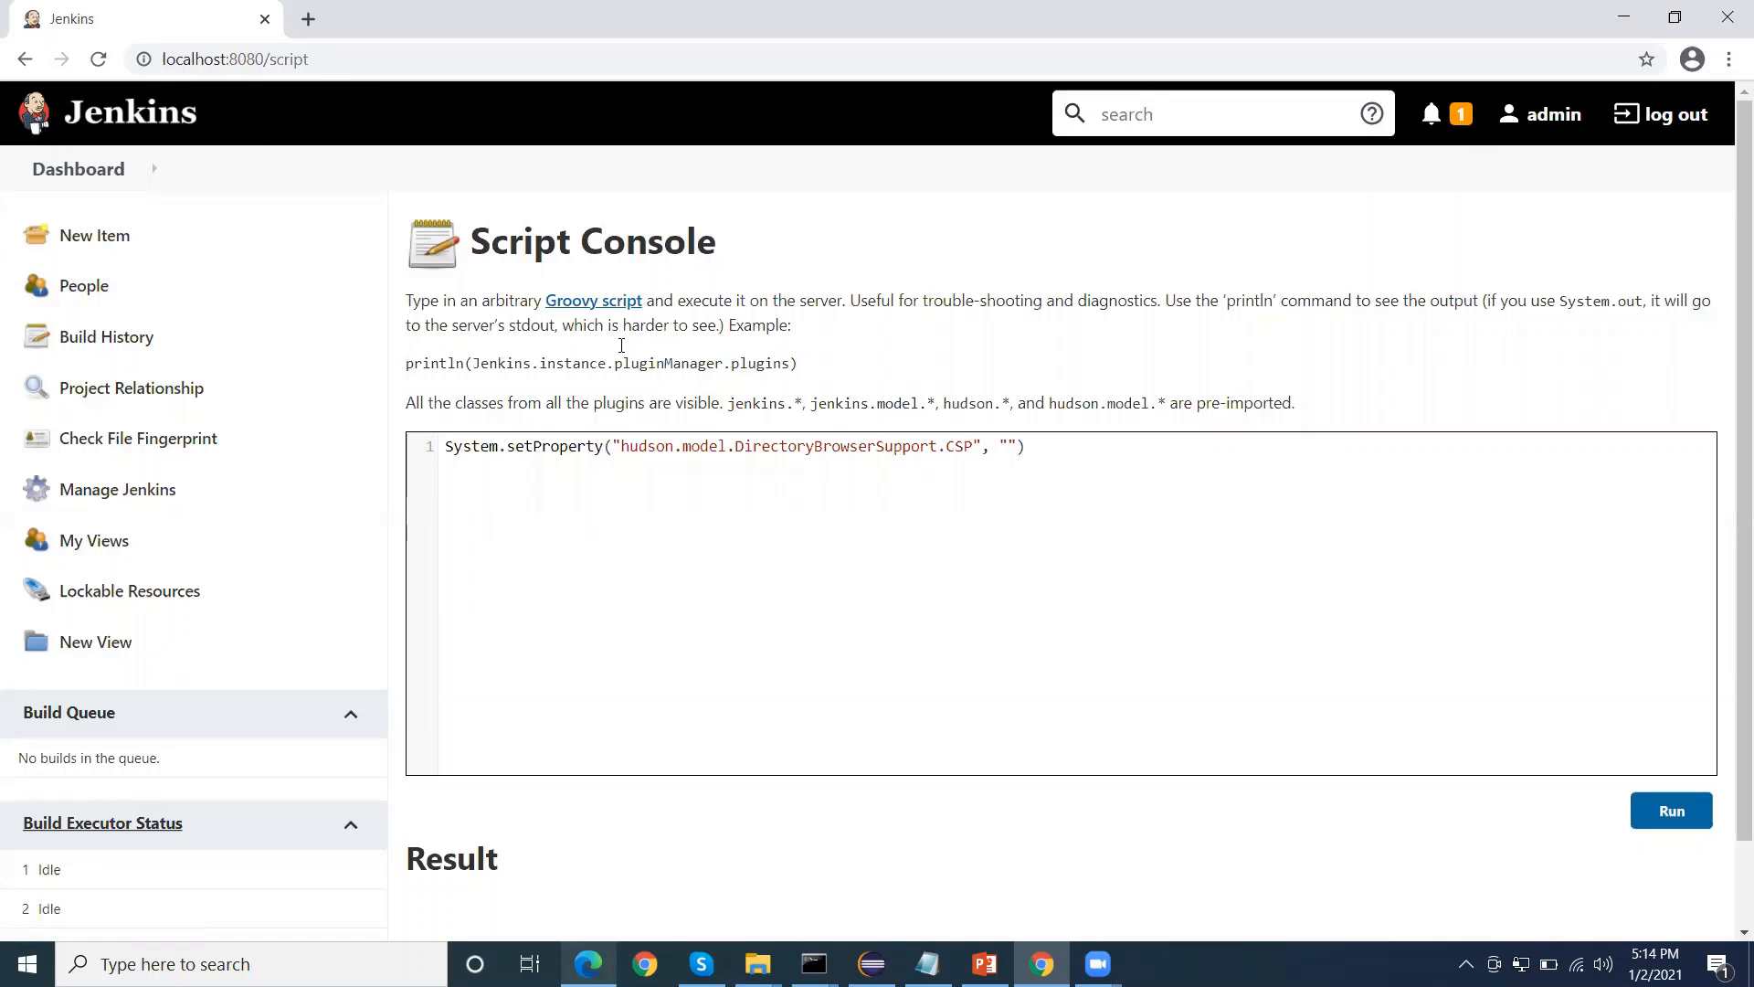
drag(1025, 491, 439, 450)
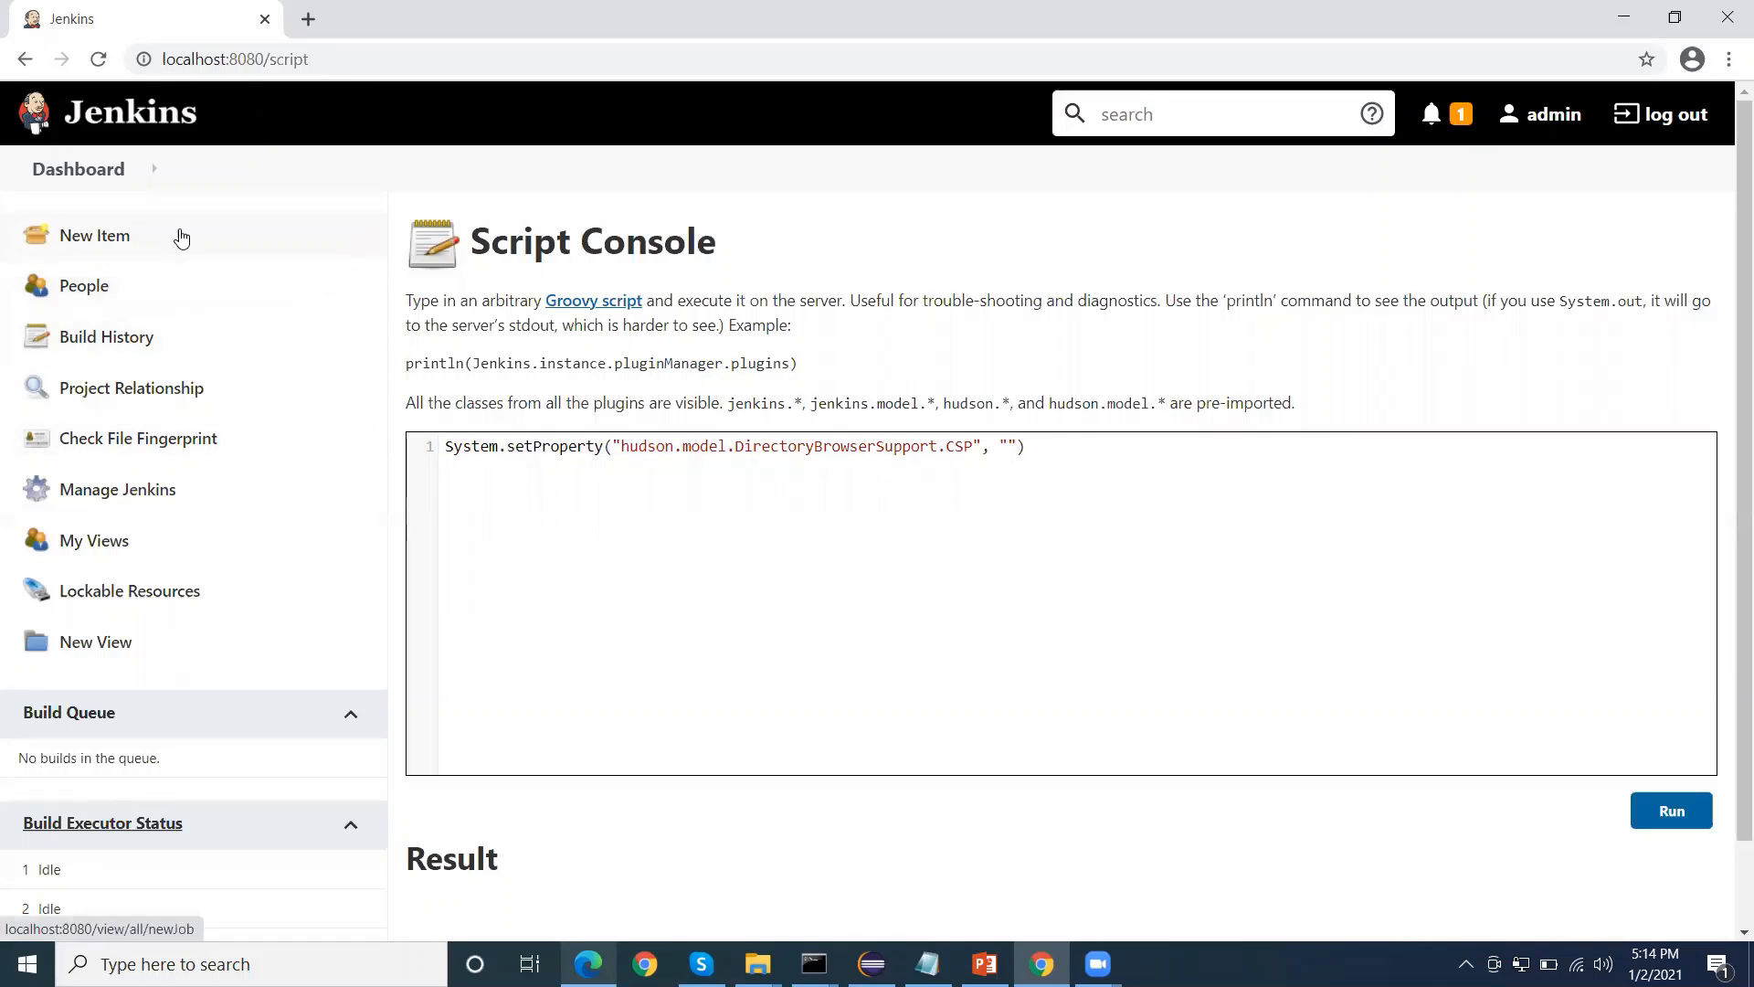
Return to the dashboard, open the Selenium-Maven project and start a new build
click(79, 170)
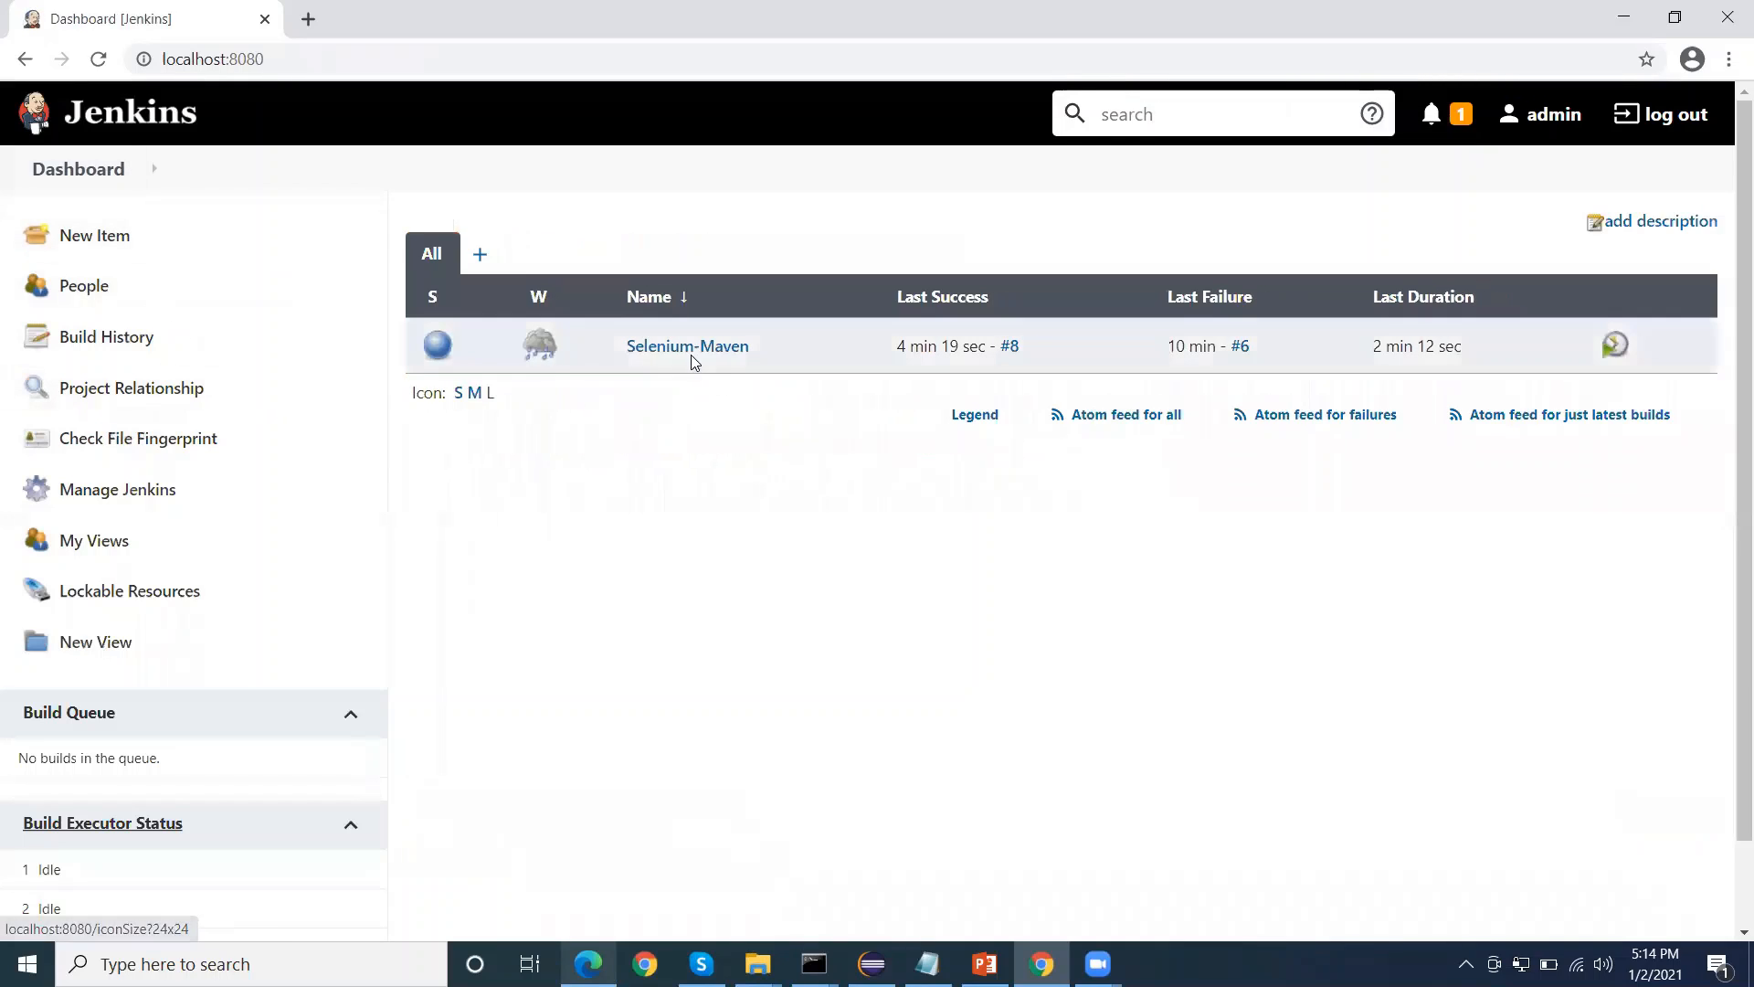
click(700, 351)
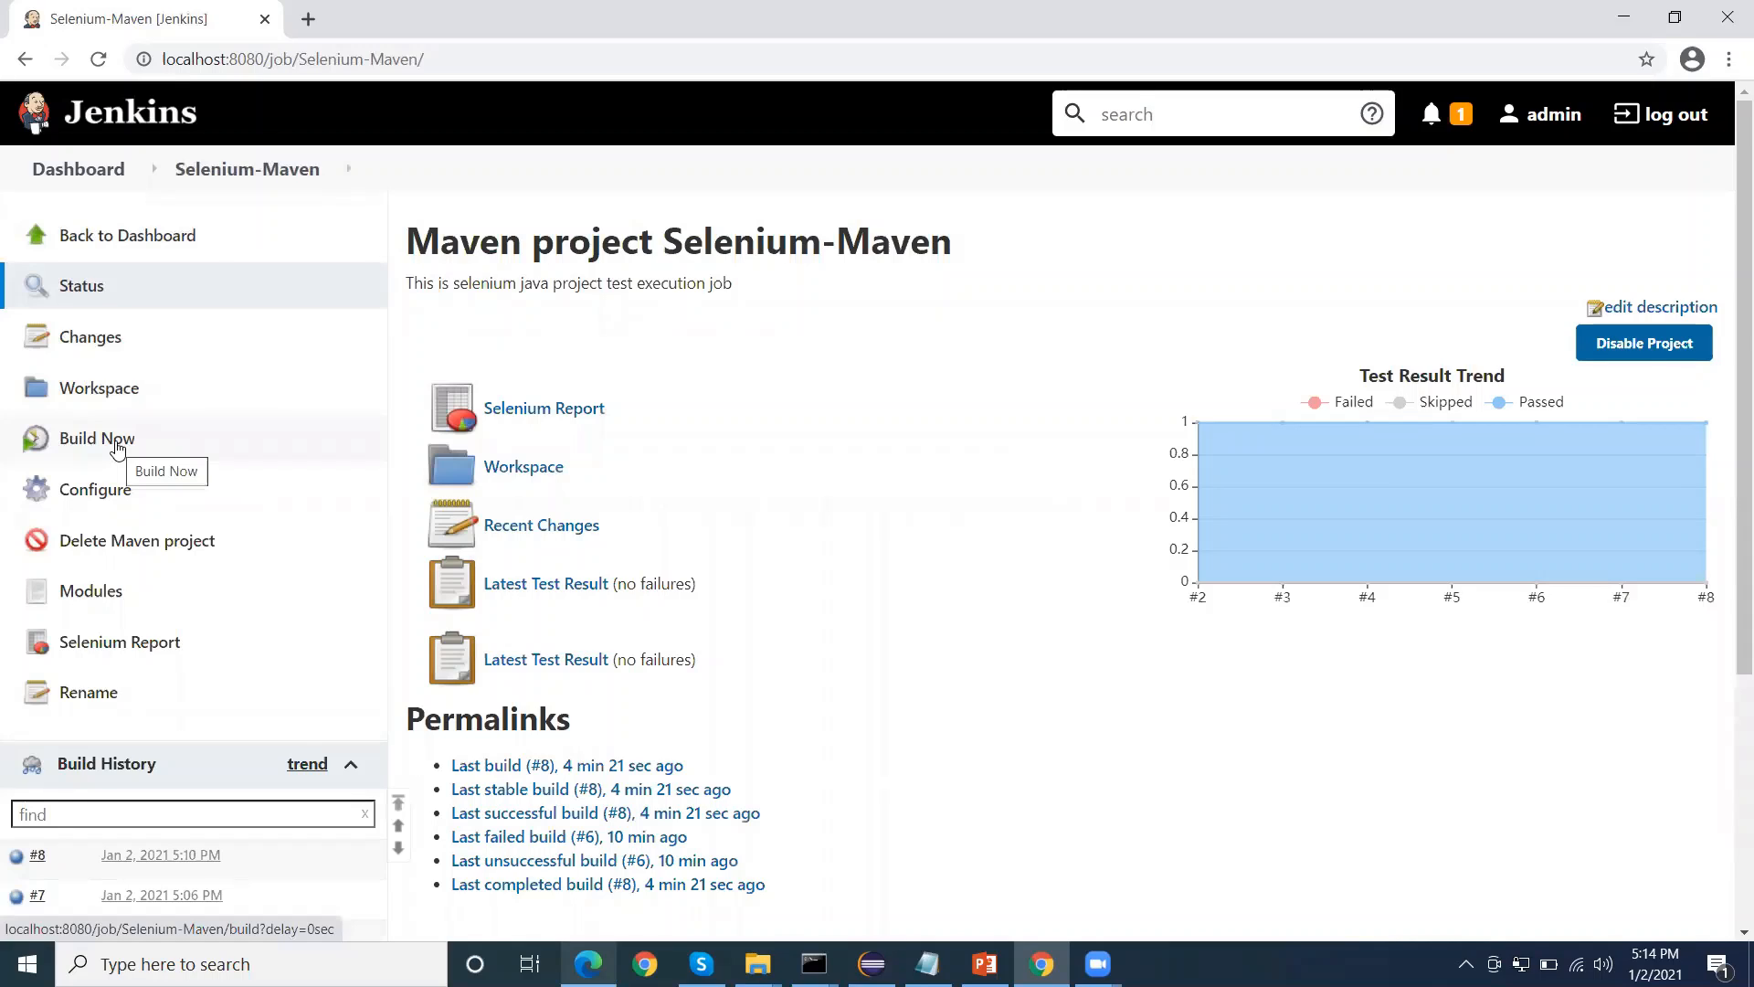
click(117, 446)
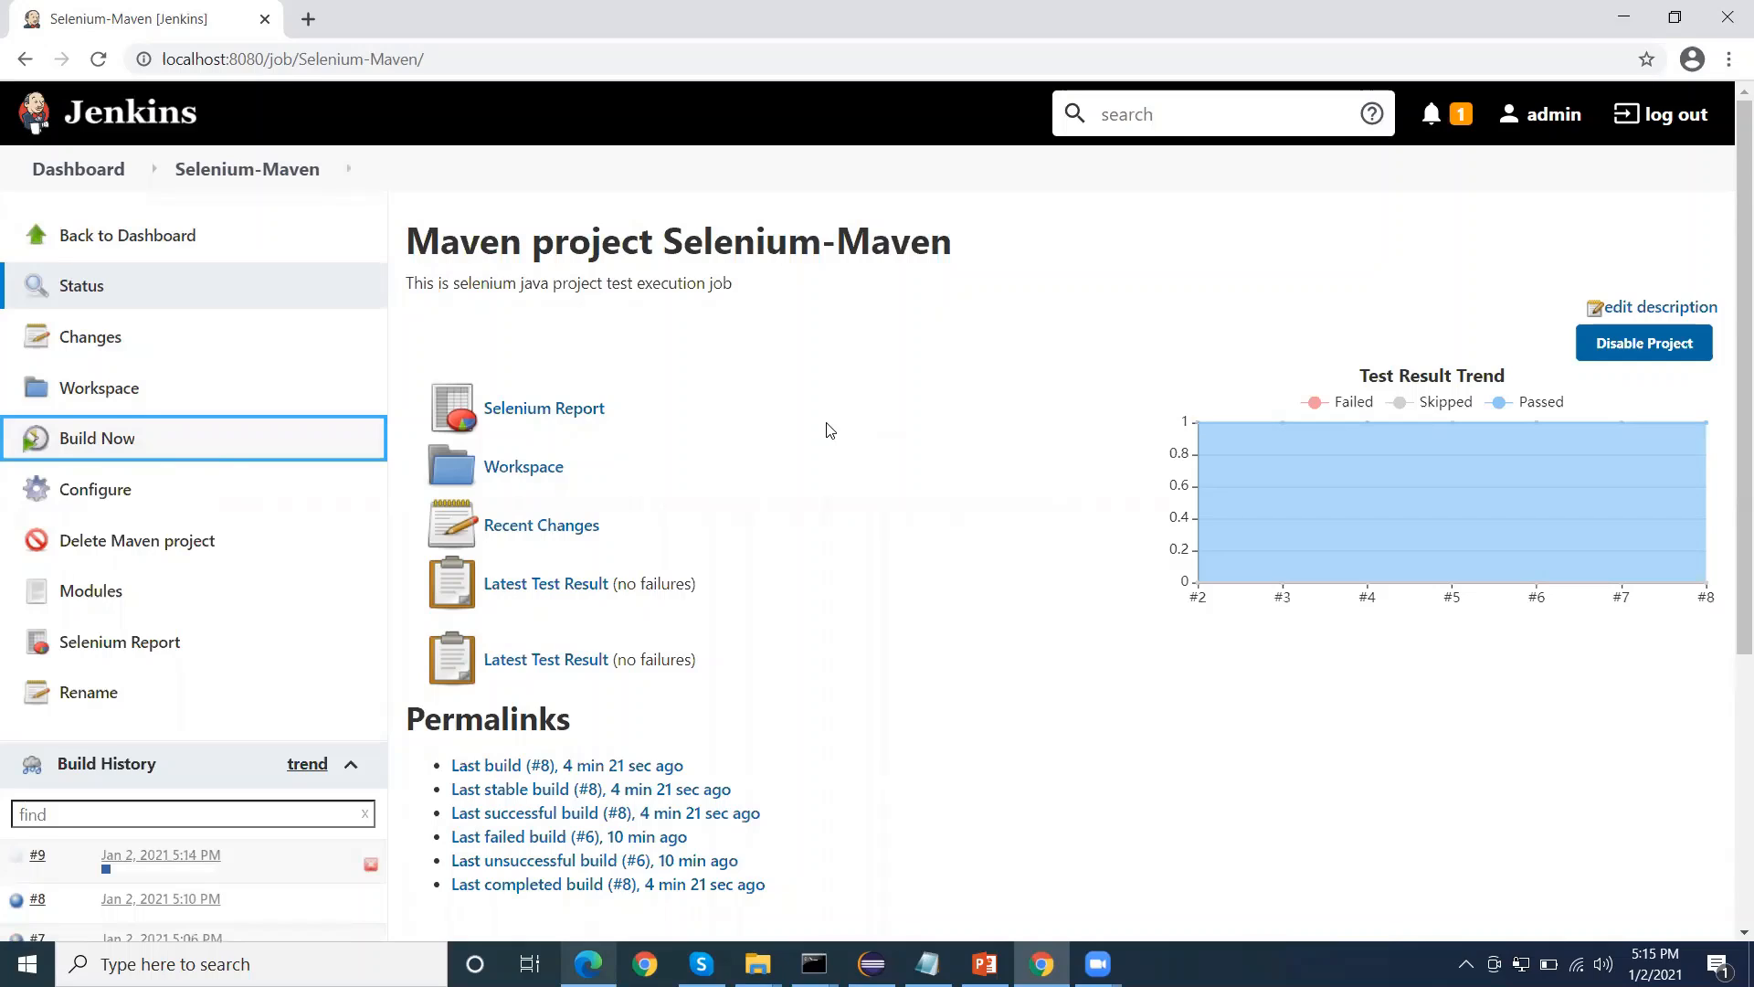
Try the project-level Selenium Report, go back and view the Selenium Report of build #8 instead, returning to that build's page
click(571, 410)
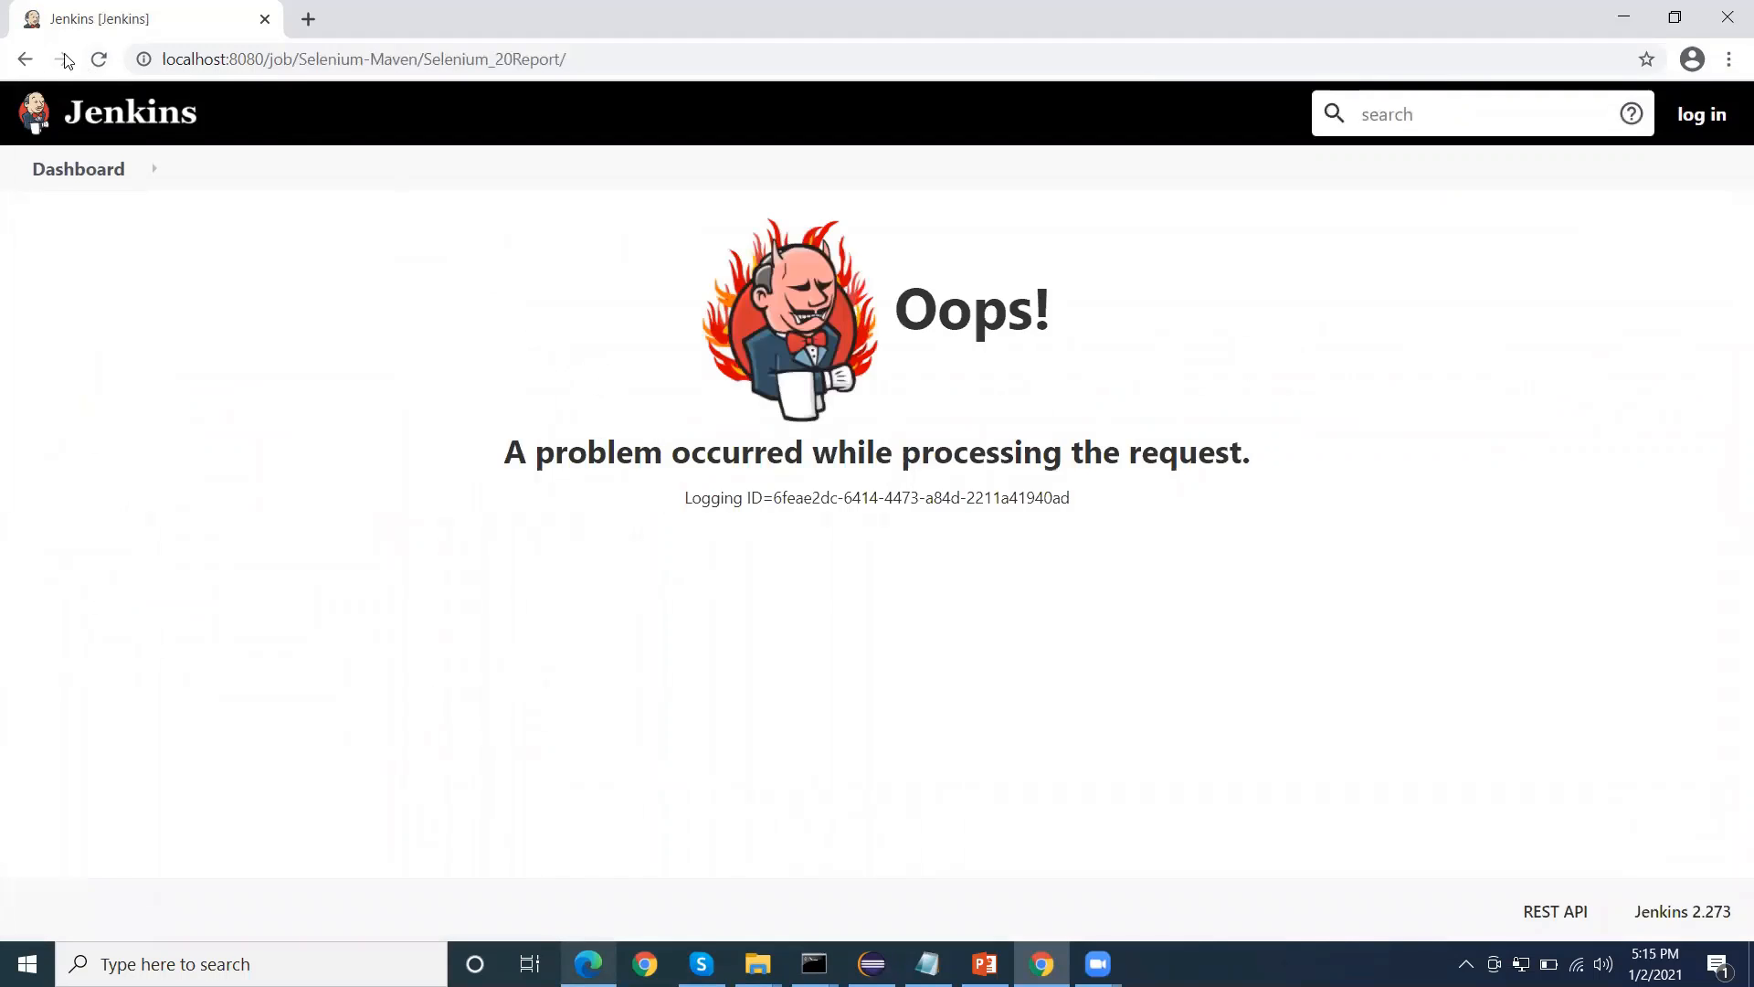
click(25, 60)
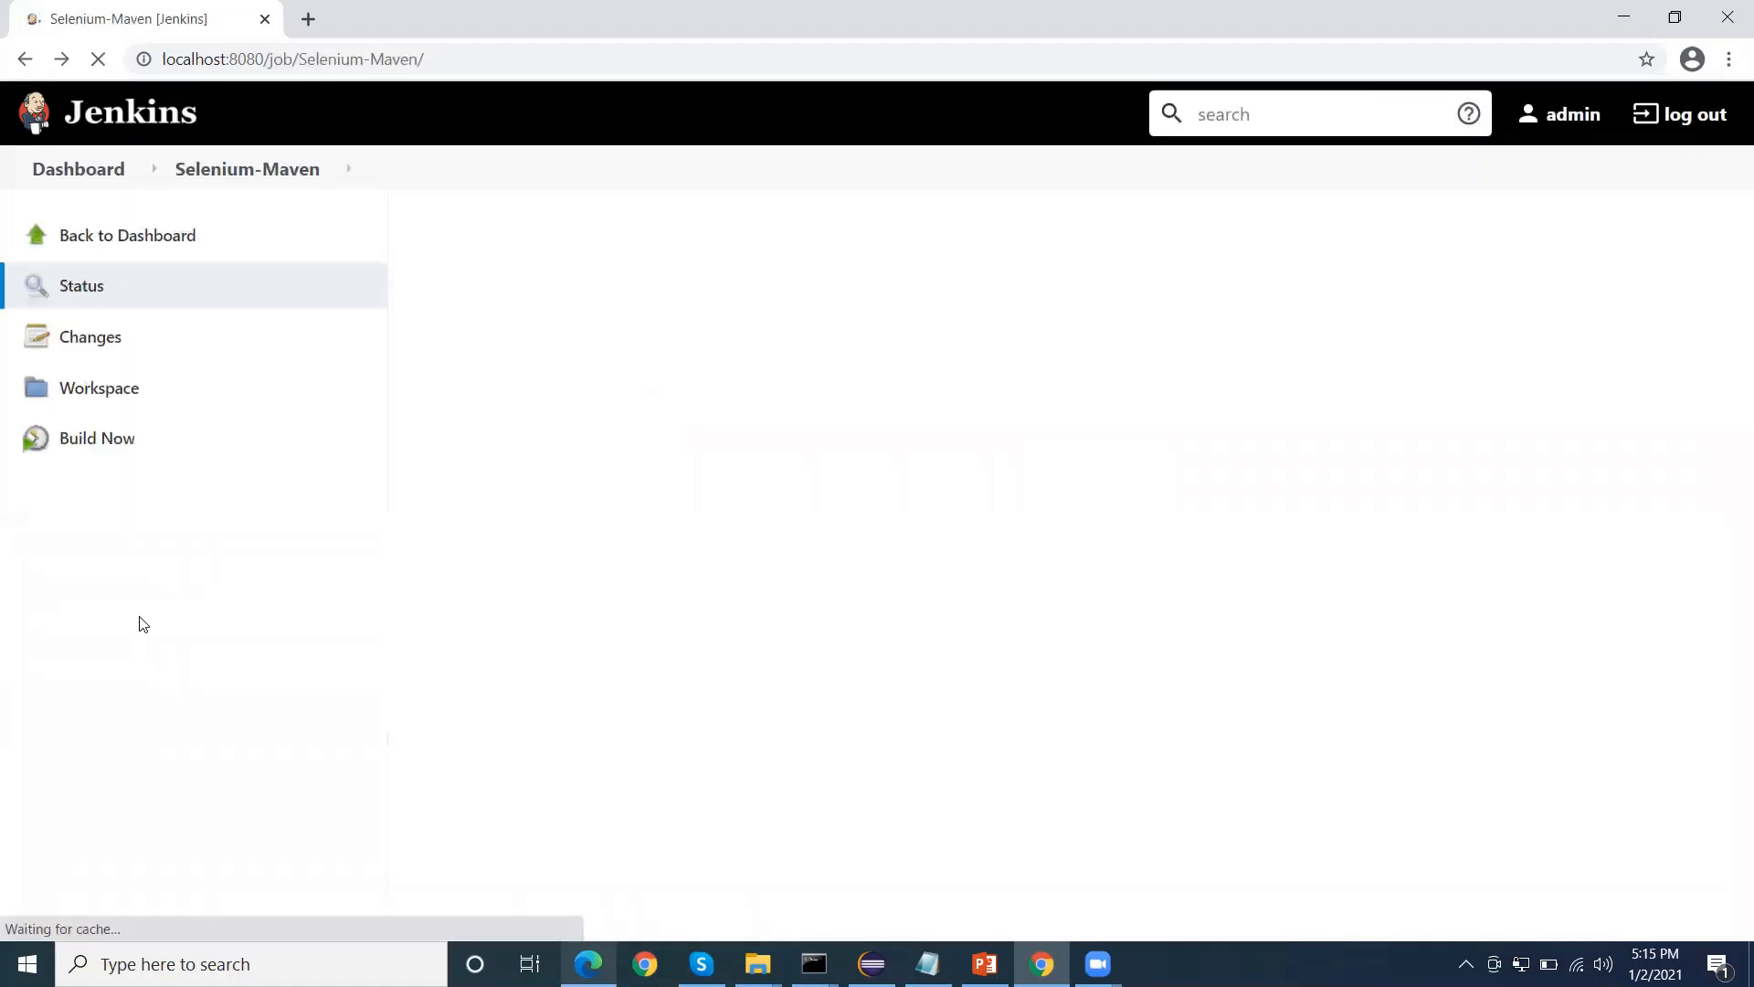
click(42, 851)
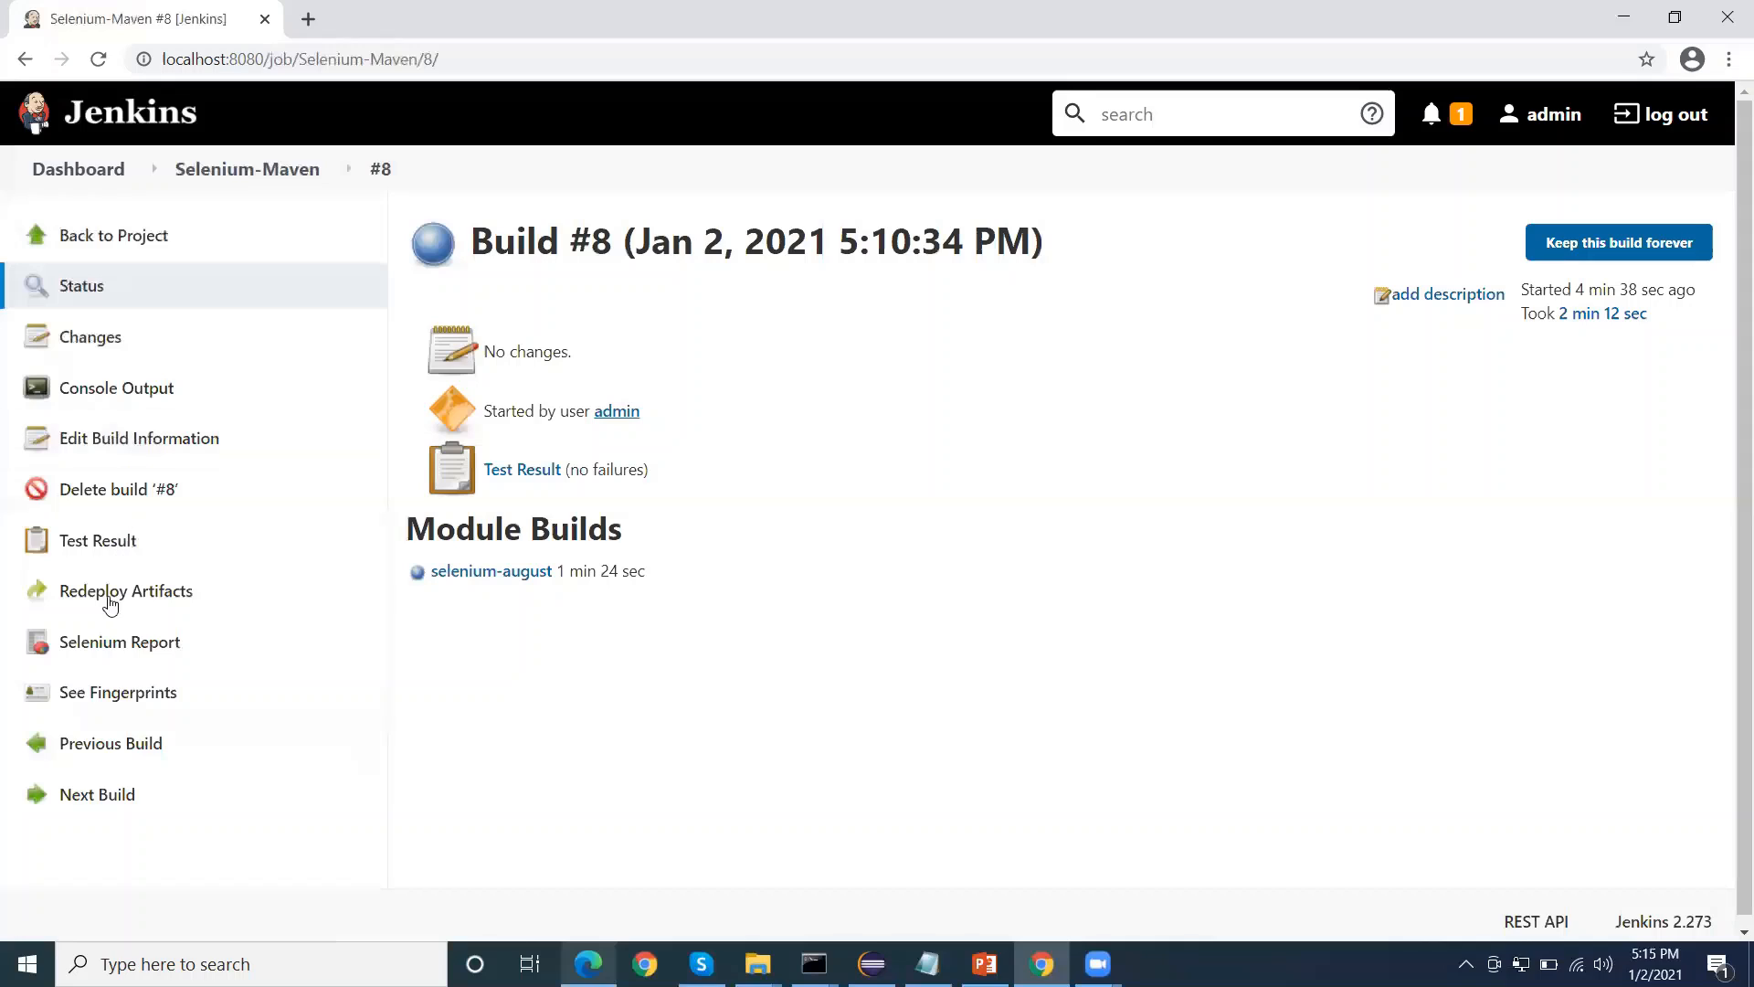
click(137, 641)
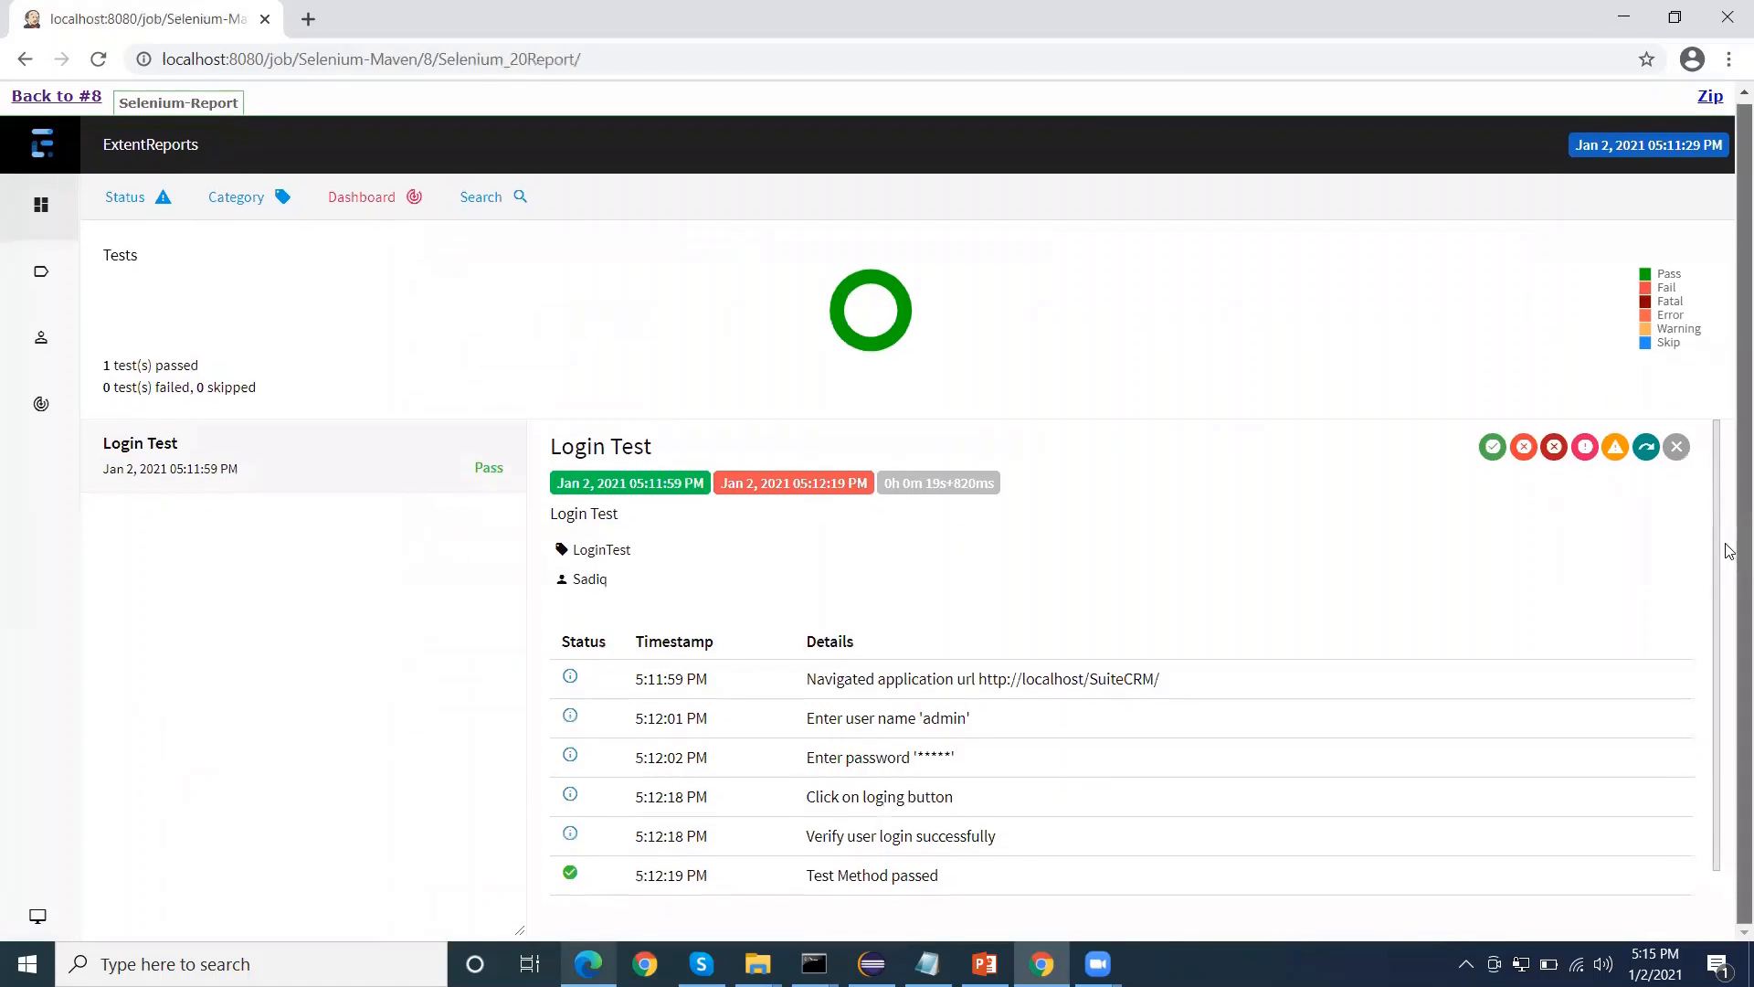
click(53, 100)
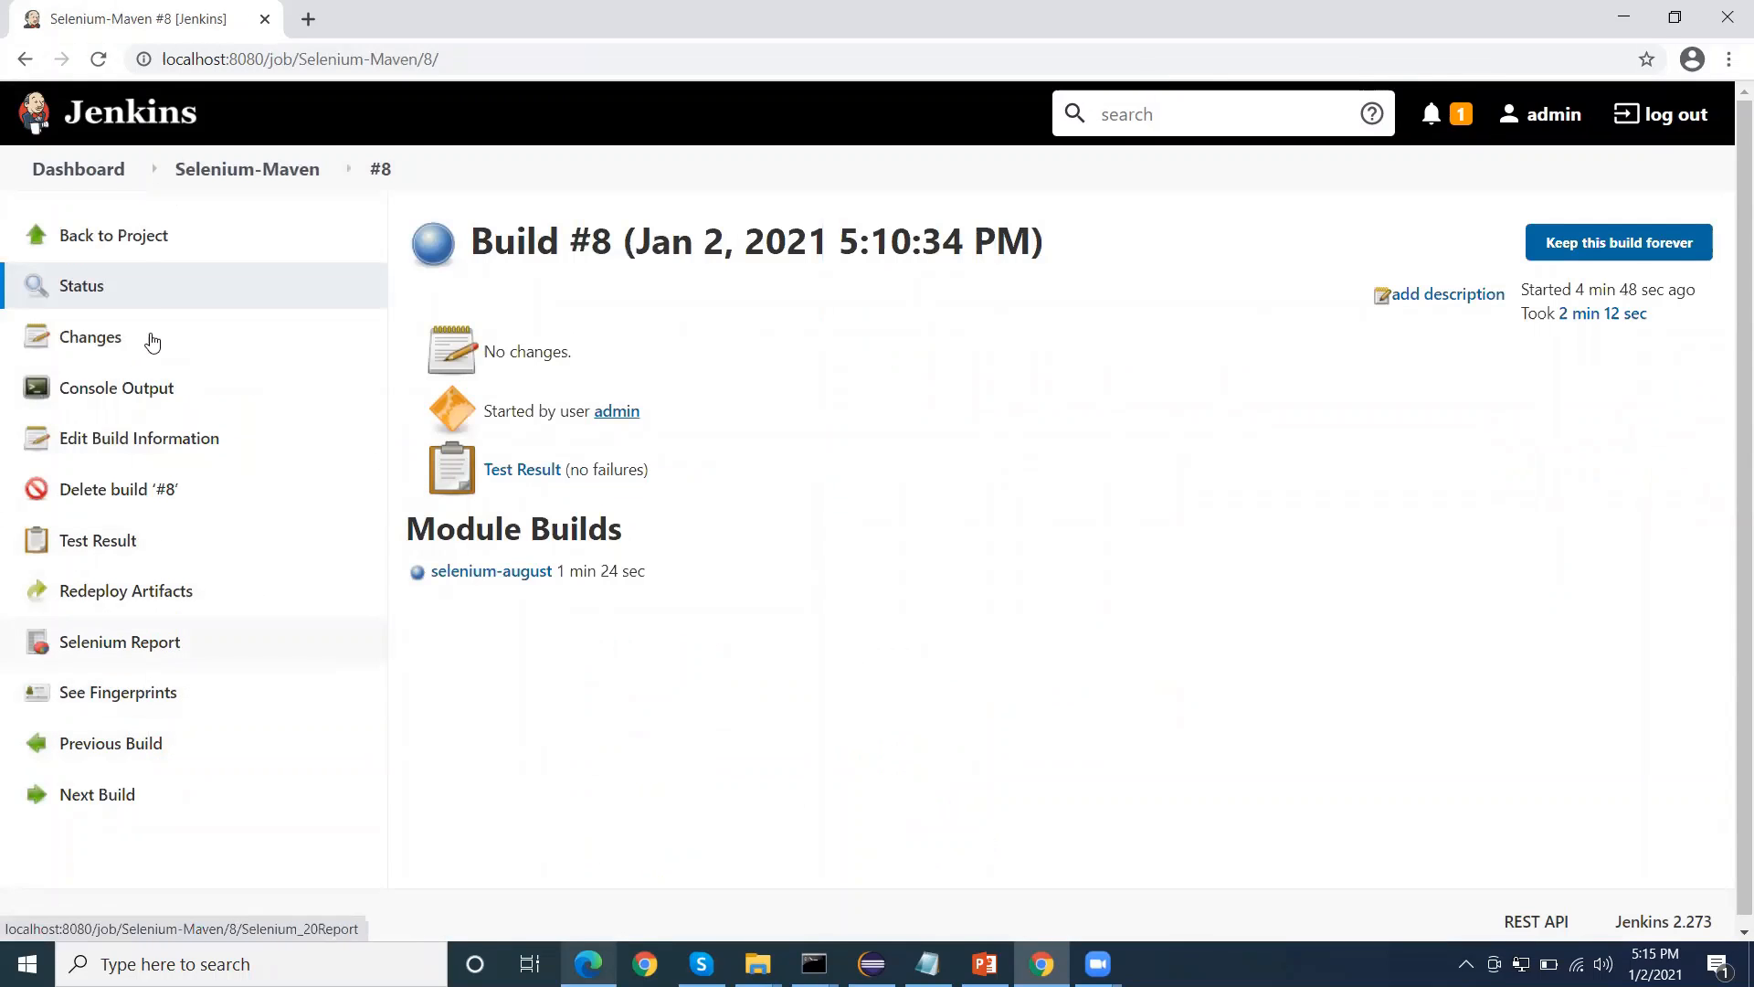
Go back to the Selenium-Maven project to check its build history, and reopen build #8 and its Selenium Report
click(131, 240)
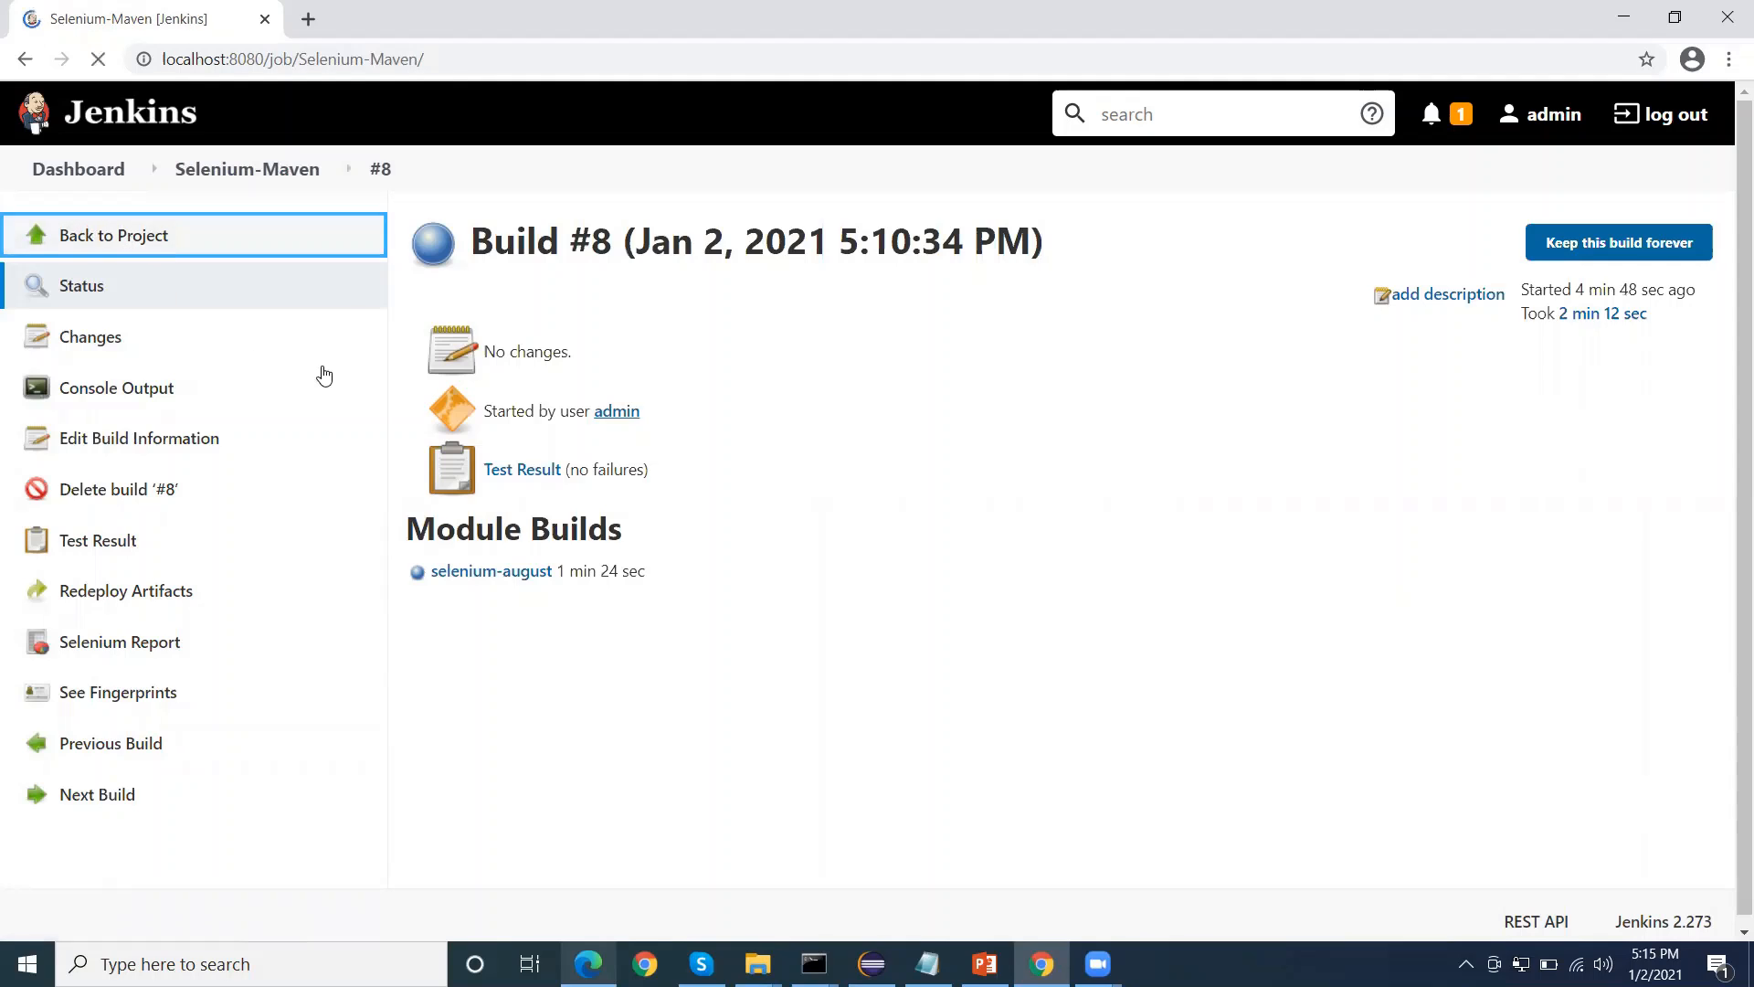
scroll(535, 502, down, 2)
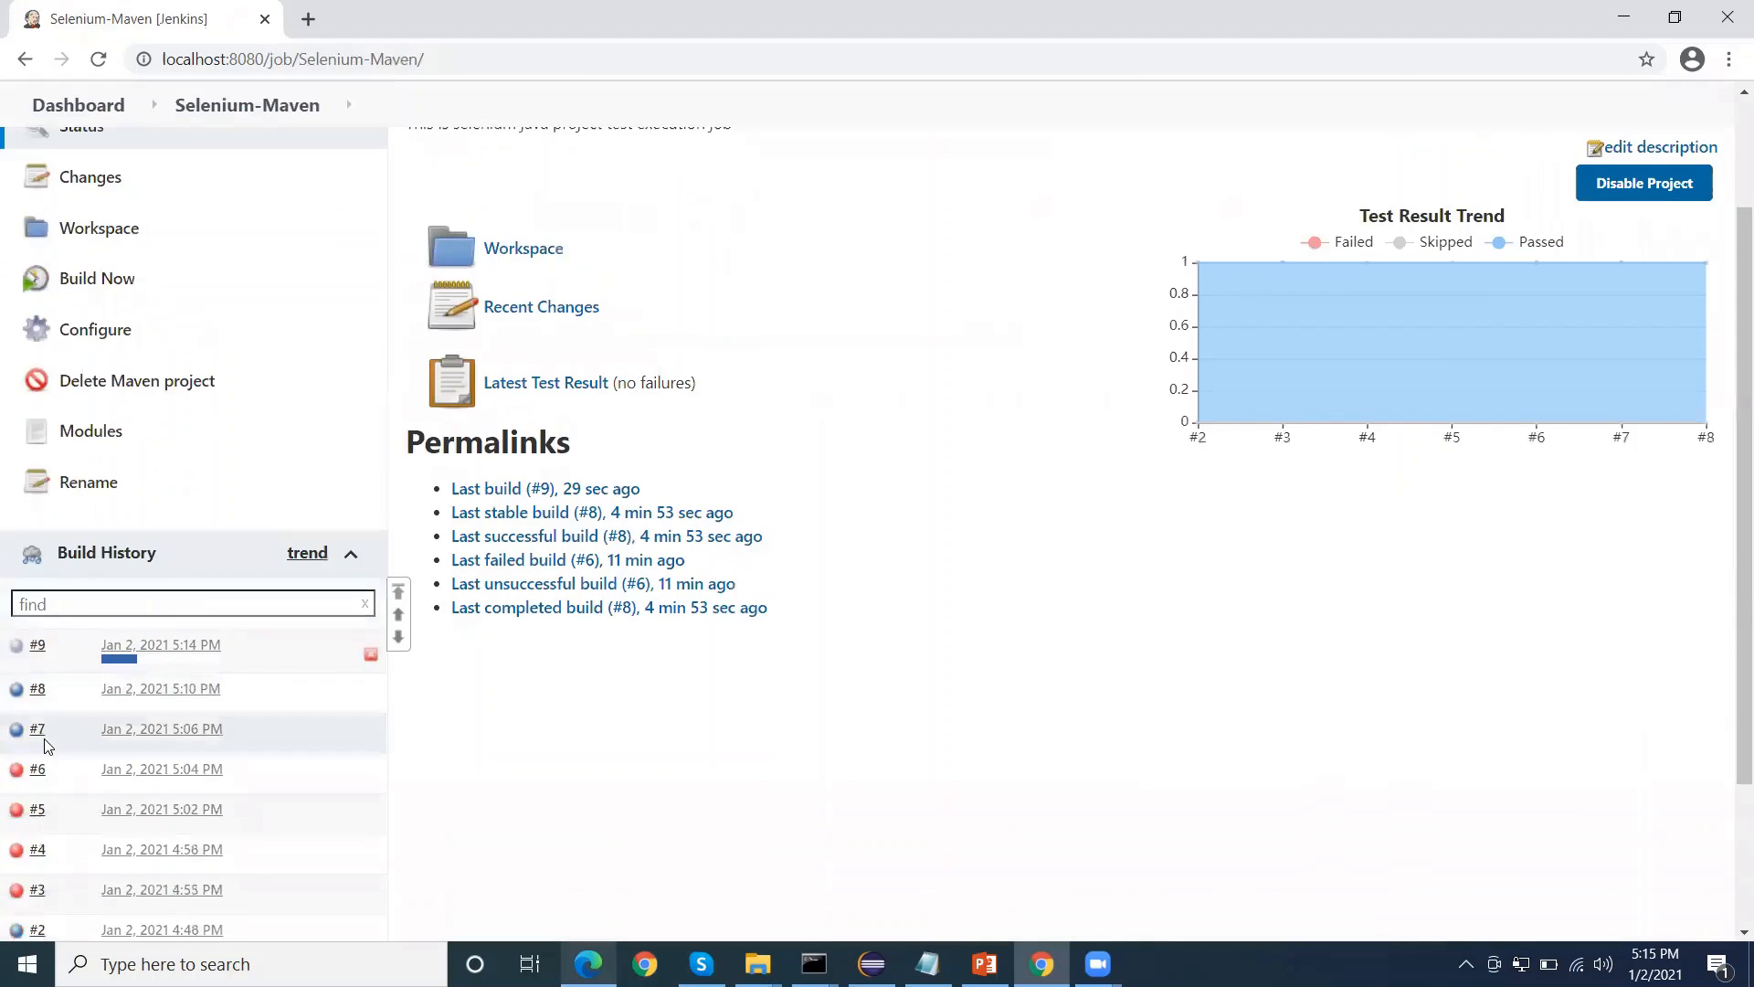
click(534, 504)
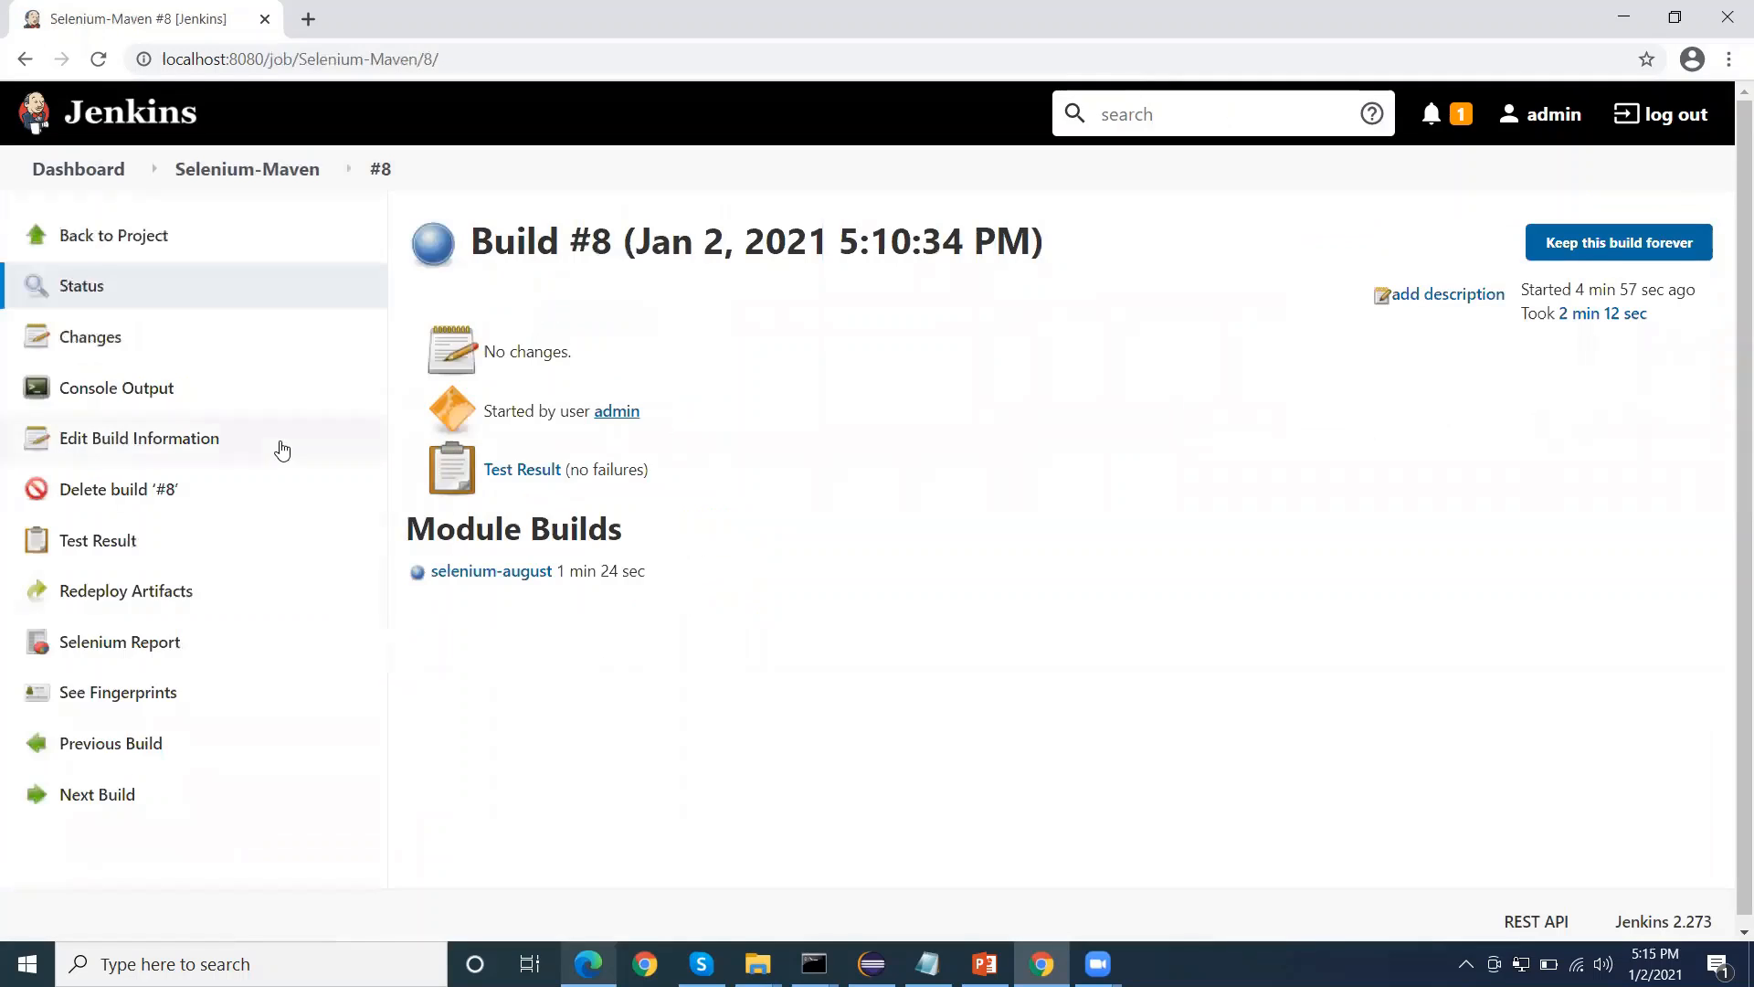
click(137, 644)
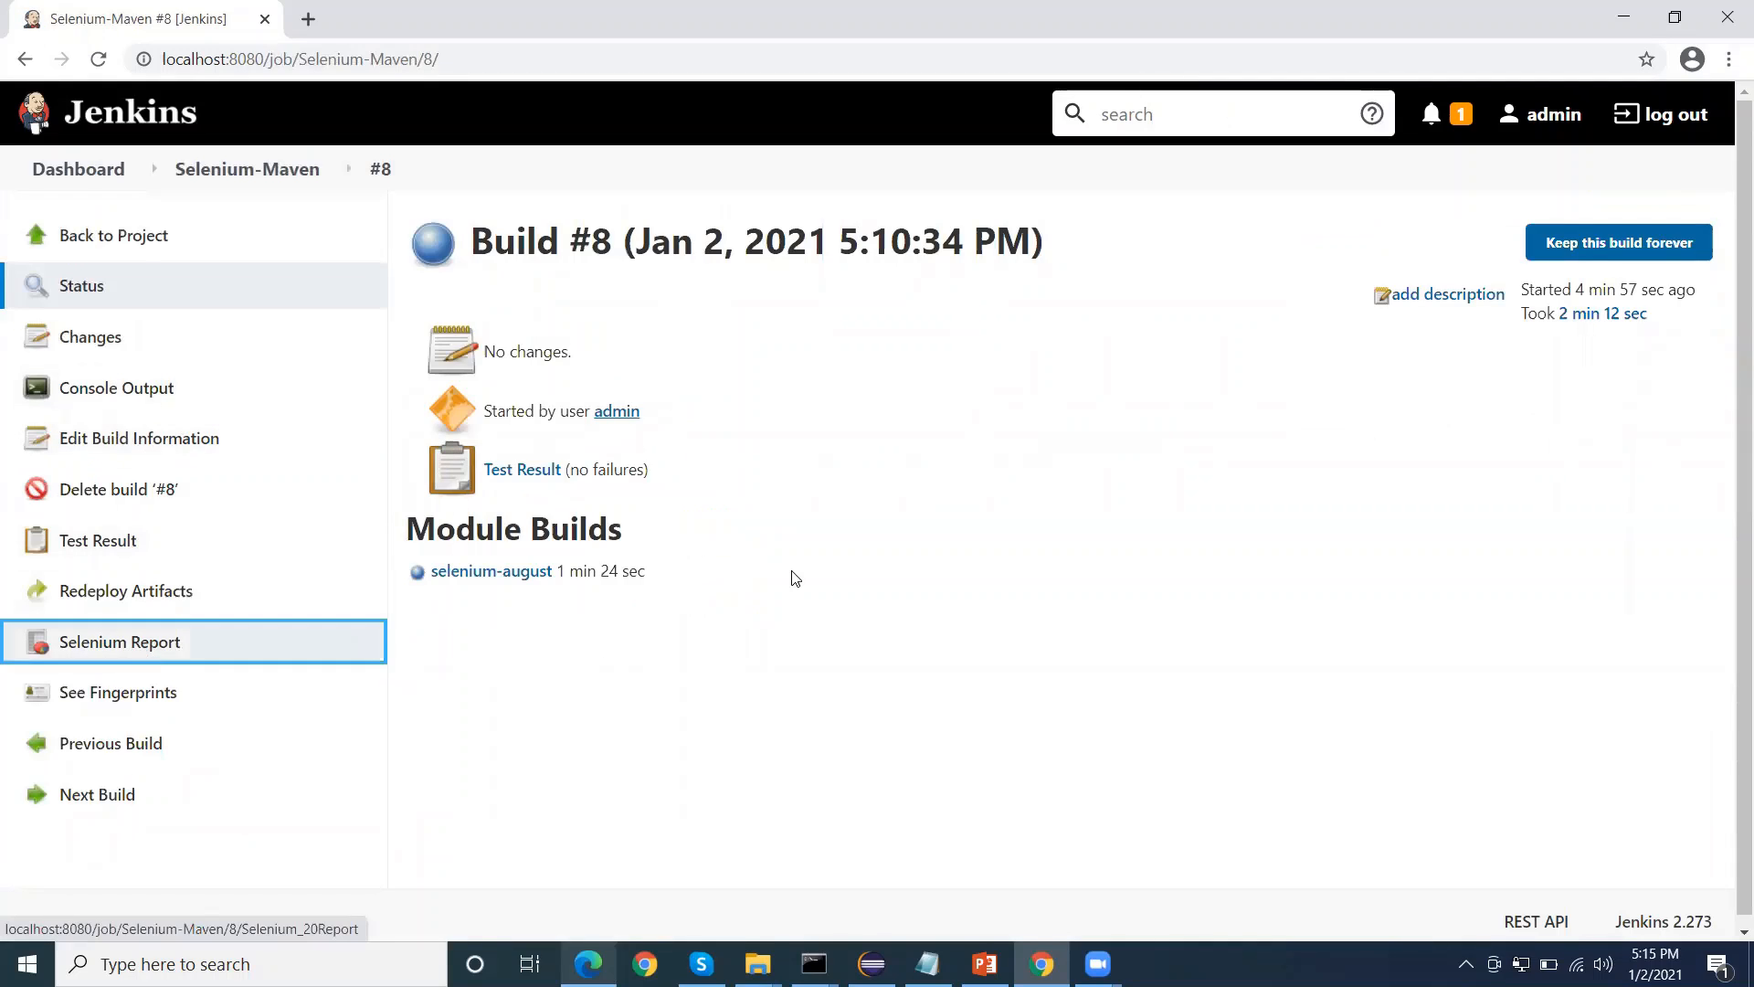